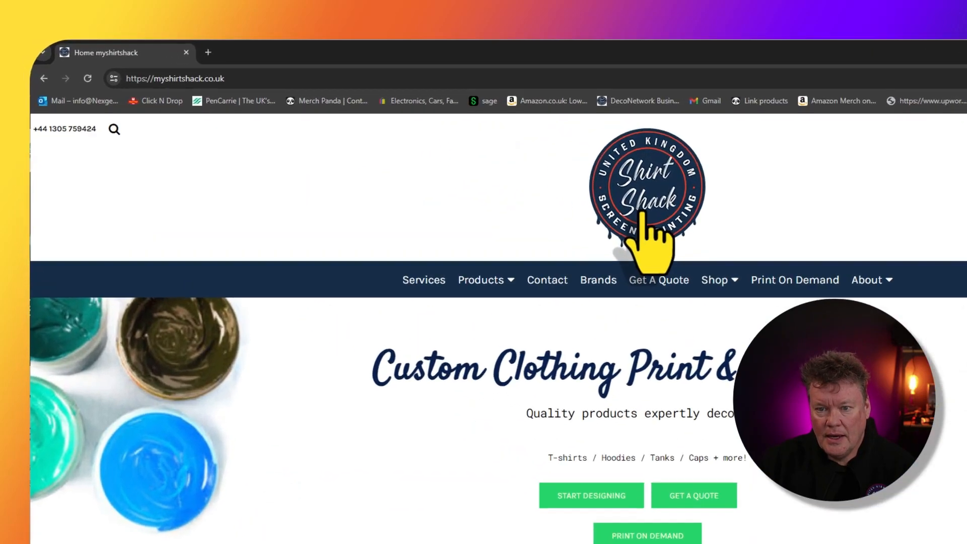
# Step: Open the GD64000 SoftStyle T-shirt from the Best Sellers and start designing the black version
pyautogui.click(449, 162)
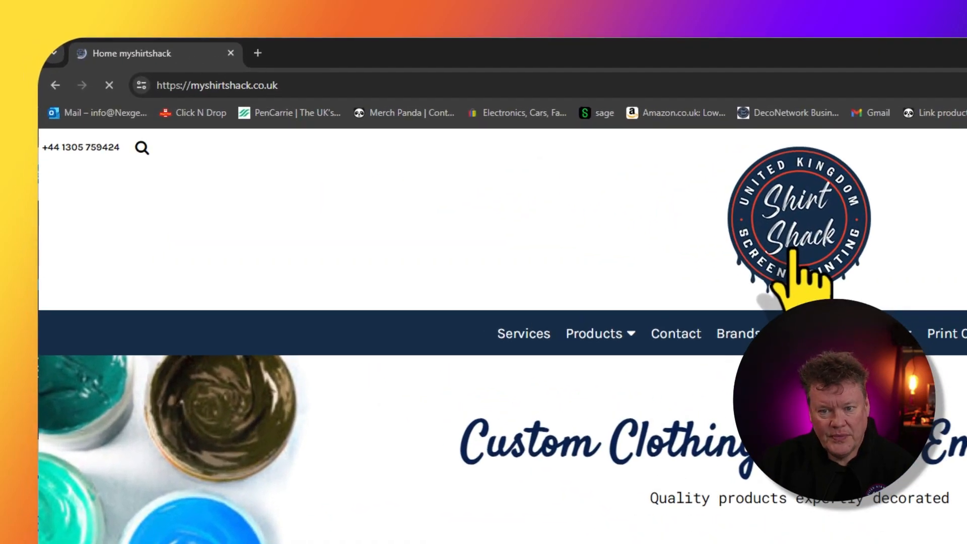
pyautogui.scroll(-10, 410, 291)
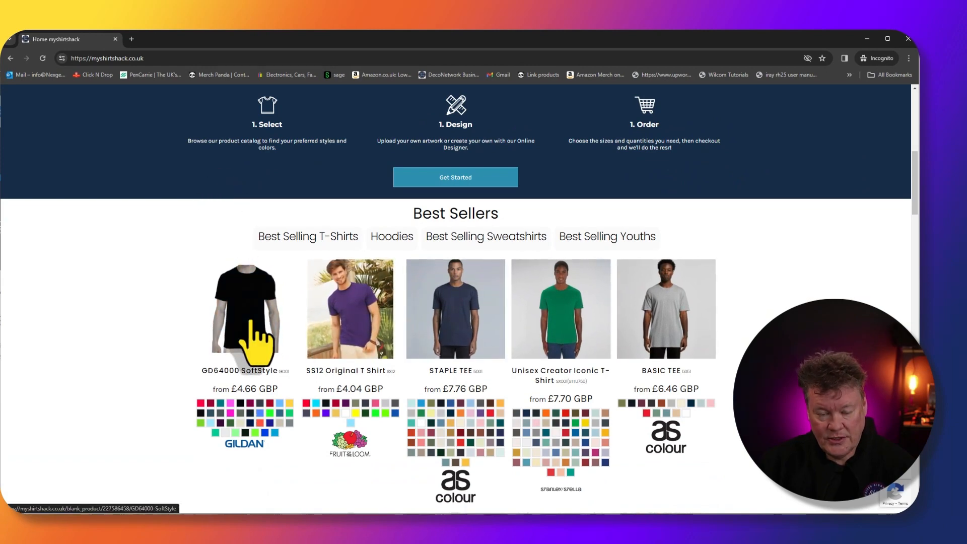
pyautogui.click(254, 325)
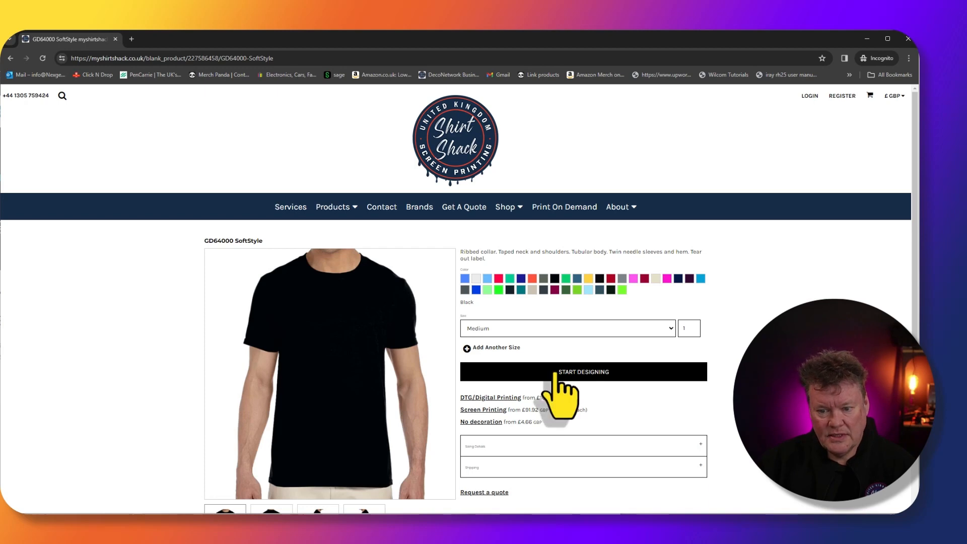
pyautogui.click(555, 373)
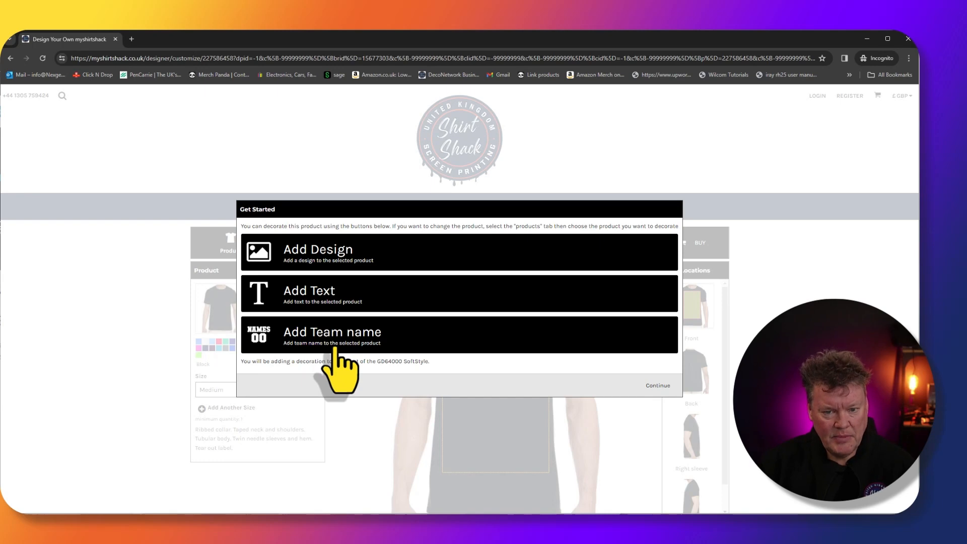
# Step: Upload the original black-and-tan dog photo from the photos folder as a DTG/Digital Printing design, declaring ownership of the print rights
pyautogui.click(299, 257)
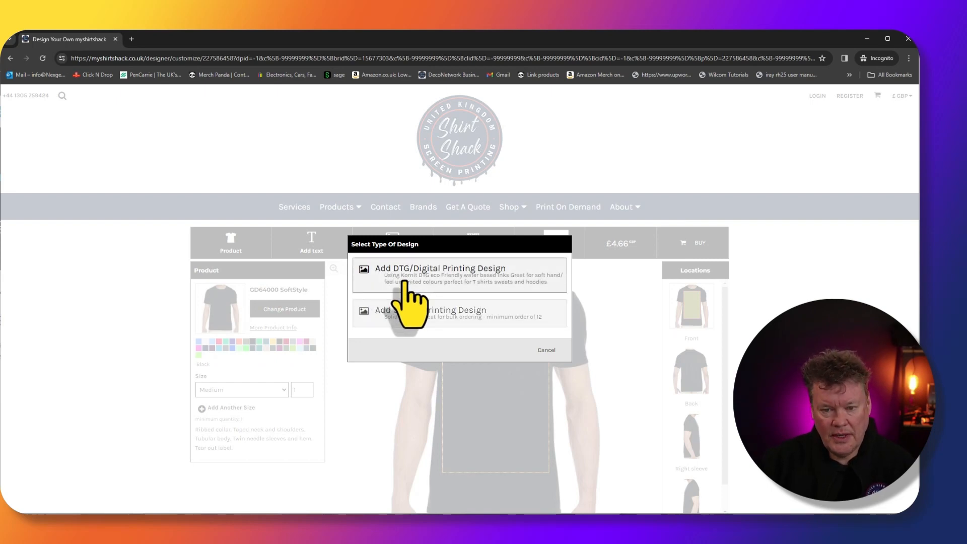
pyautogui.click(419, 280)
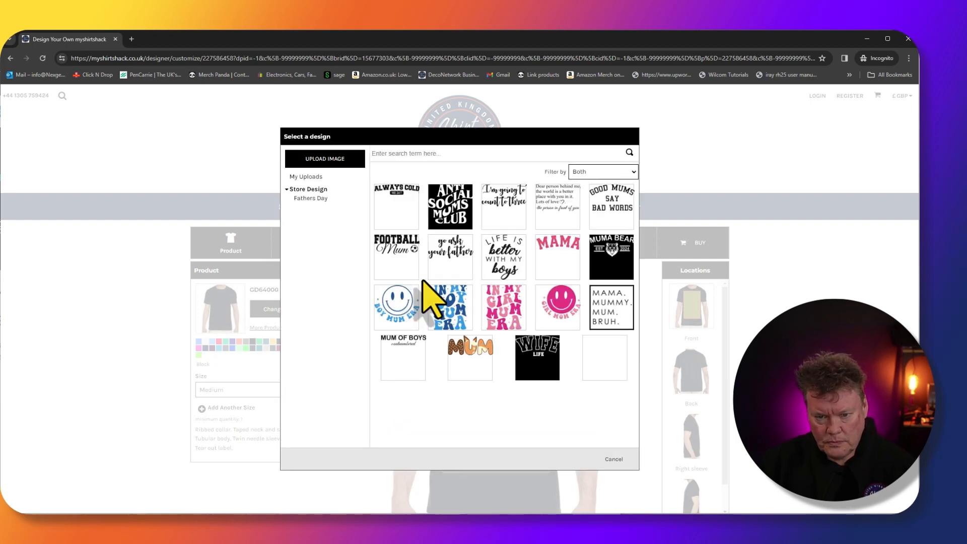
pyautogui.click(320, 164)
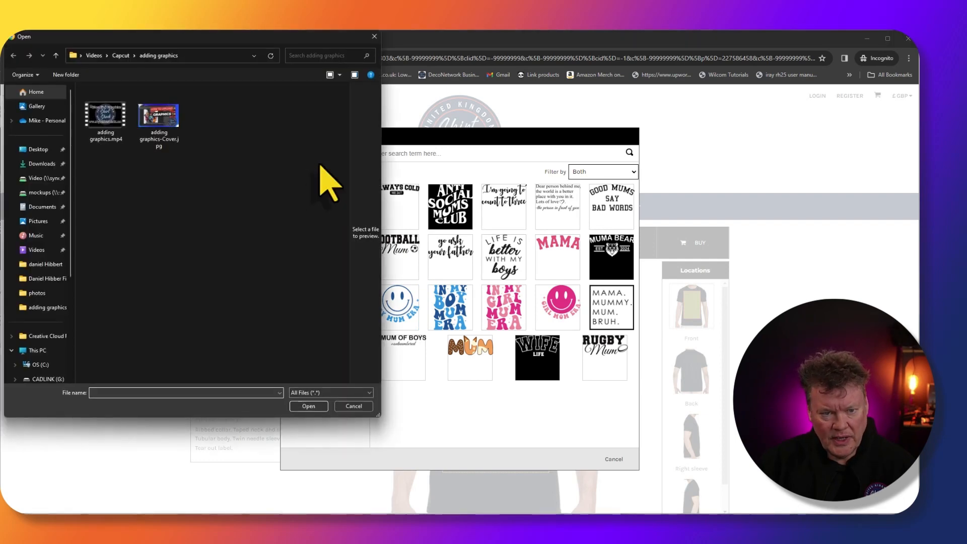
pyautogui.click(37, 293)
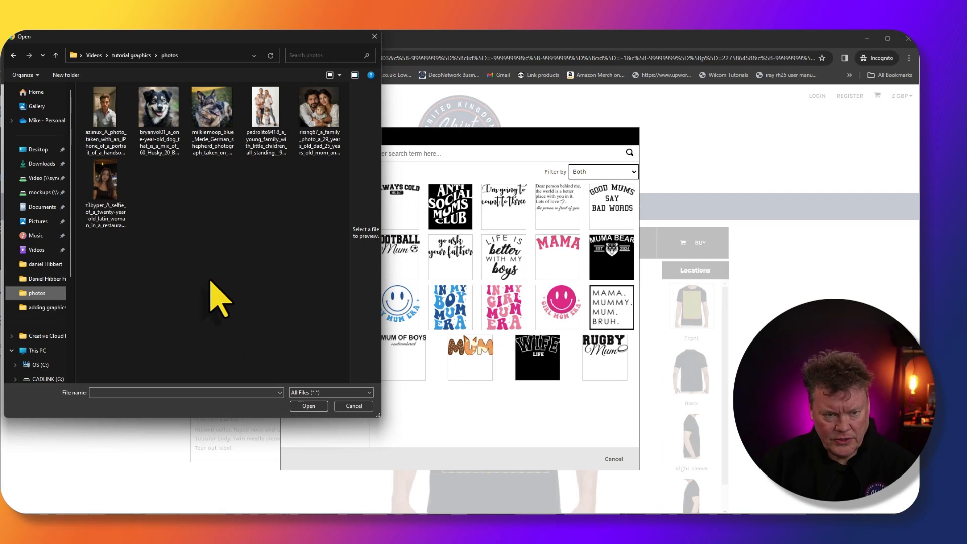
pyautogui.doubleClick(155, 115)
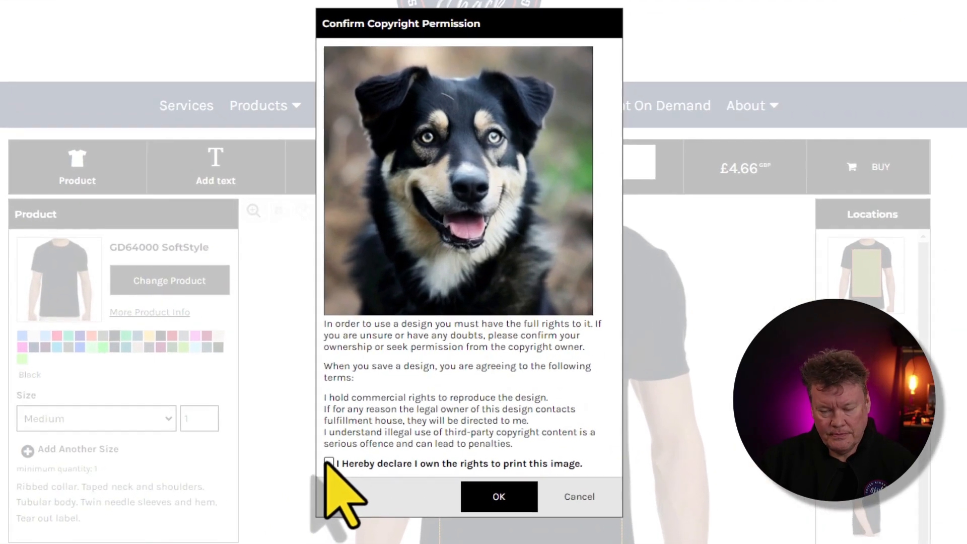
pyautogui.click(377, 416)
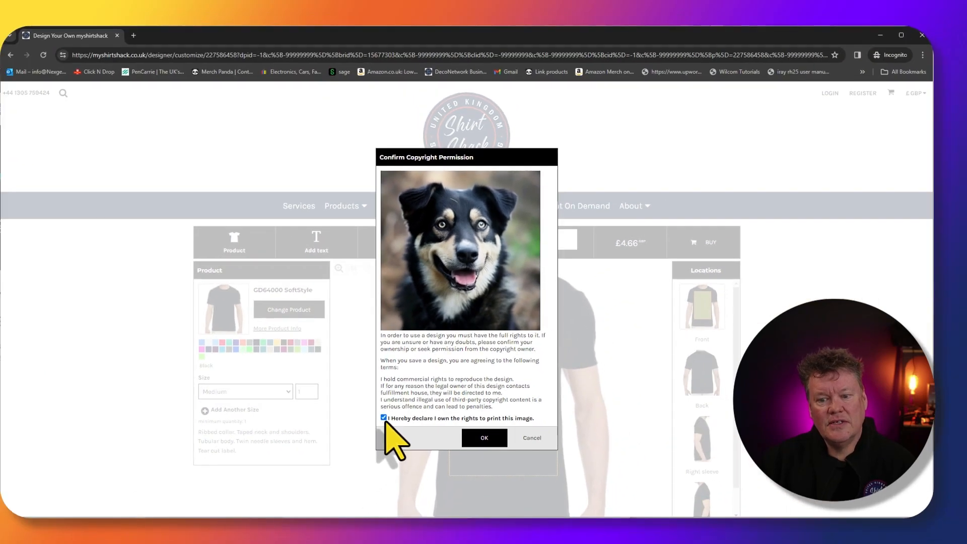
pyautogui.click(485, 438)
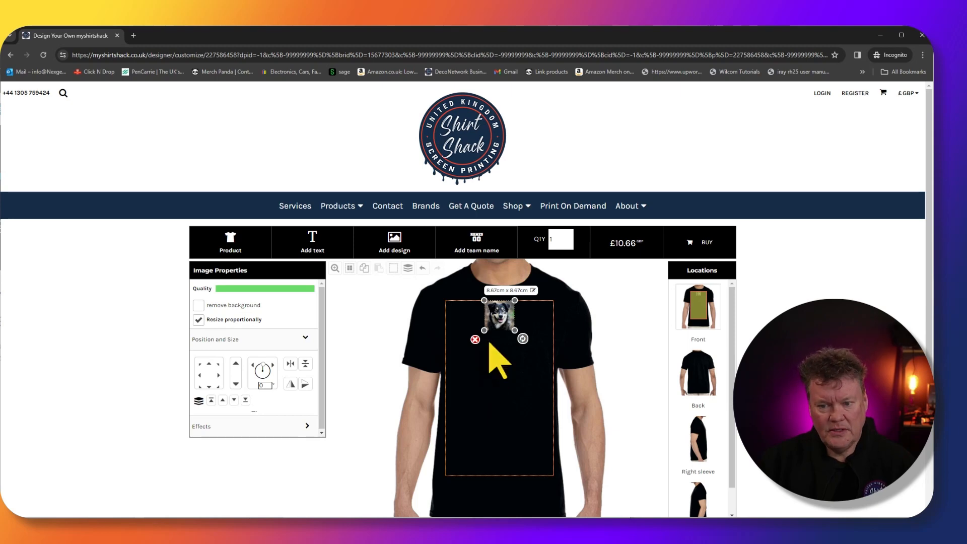
# Step: Enlarge the dog photo to about 24.5 cm square on the shirt front, inspect it, and delete it from the design
pyautogui.moveTo(514, 330); pyautogui.dragTo(512, 372)
pyautogui.click(485, 447)
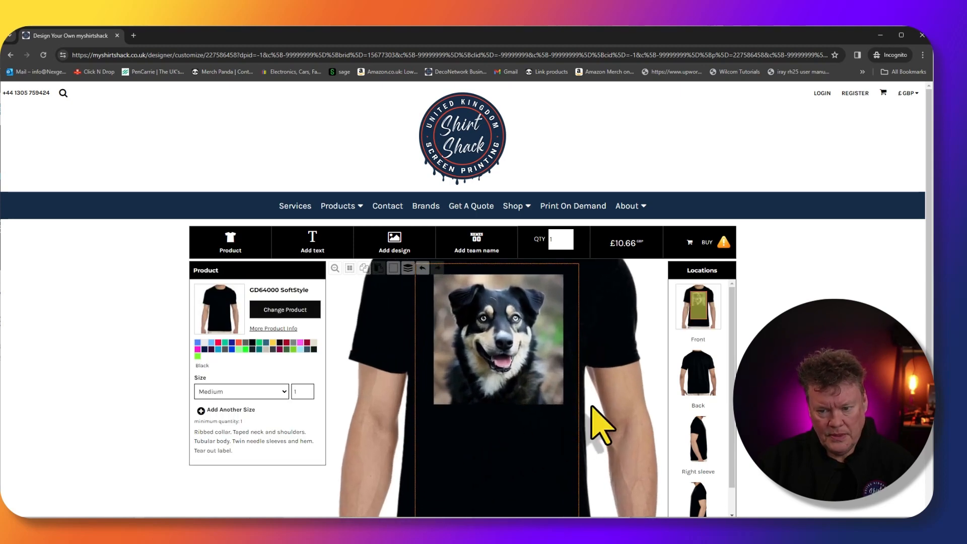
pyautogui.click(626, 410)
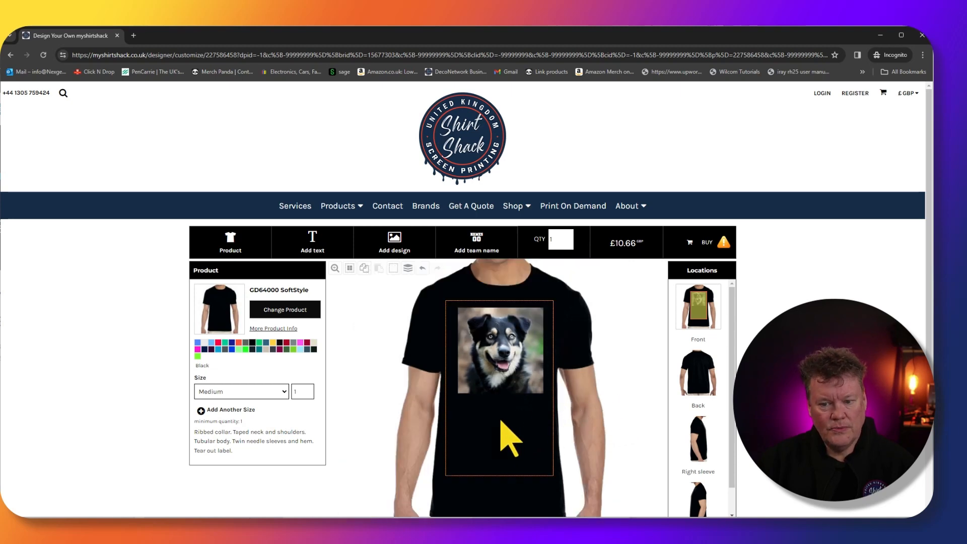
pyautogui.click(502, 354)
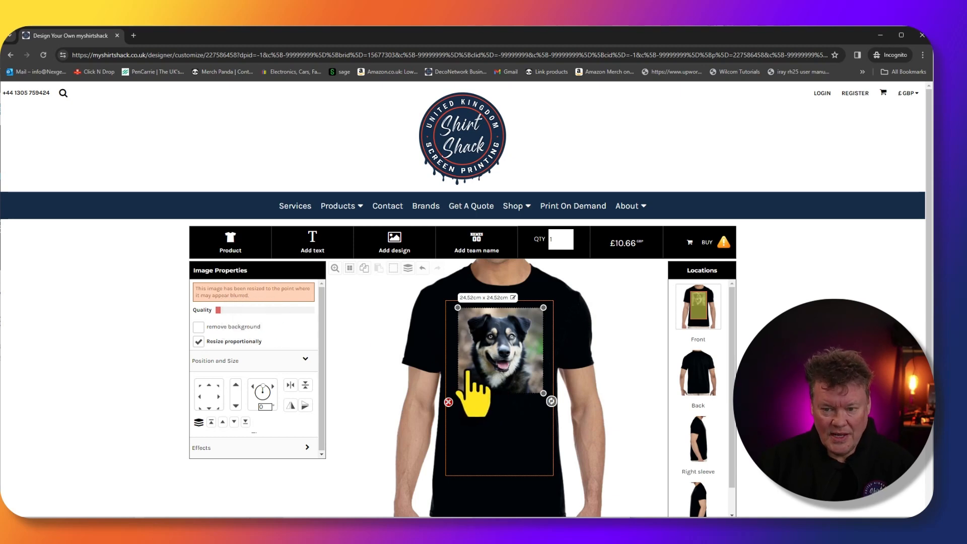
pyautogui.click(448, 402)
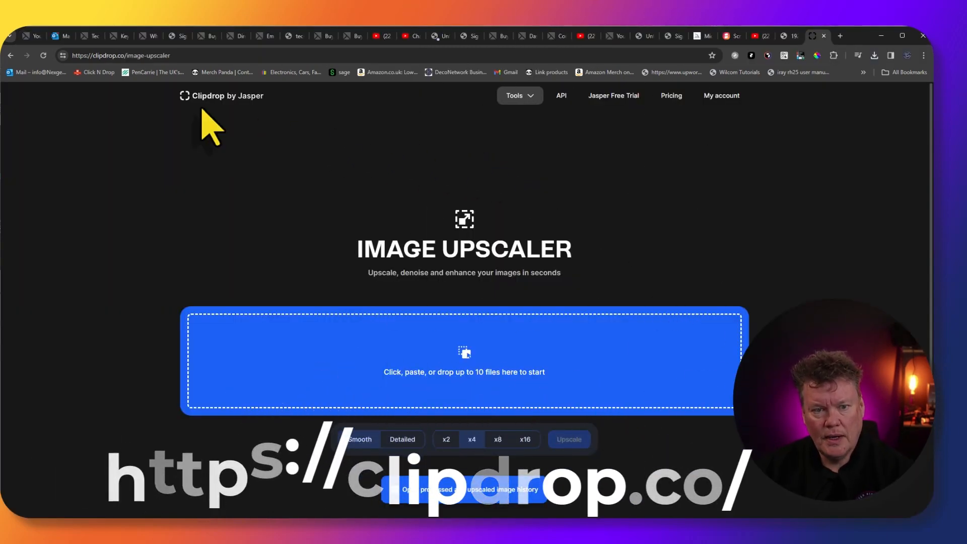
# Step: Switch to Clipdrop's Image upscaler, add the original dog photo, and upscale it x4 with the Smooth setting
pyautogui.click(524, 96)
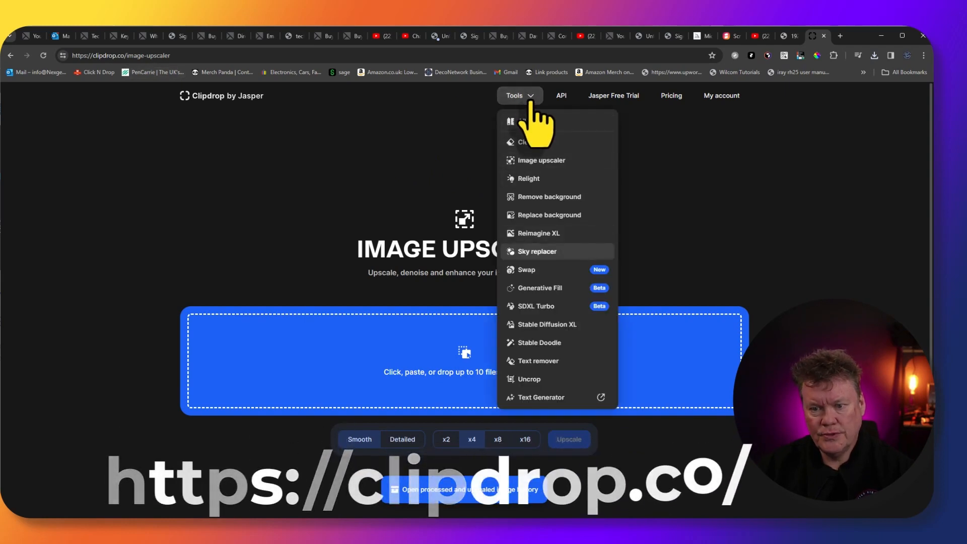
pyautogui.click(535, 160)
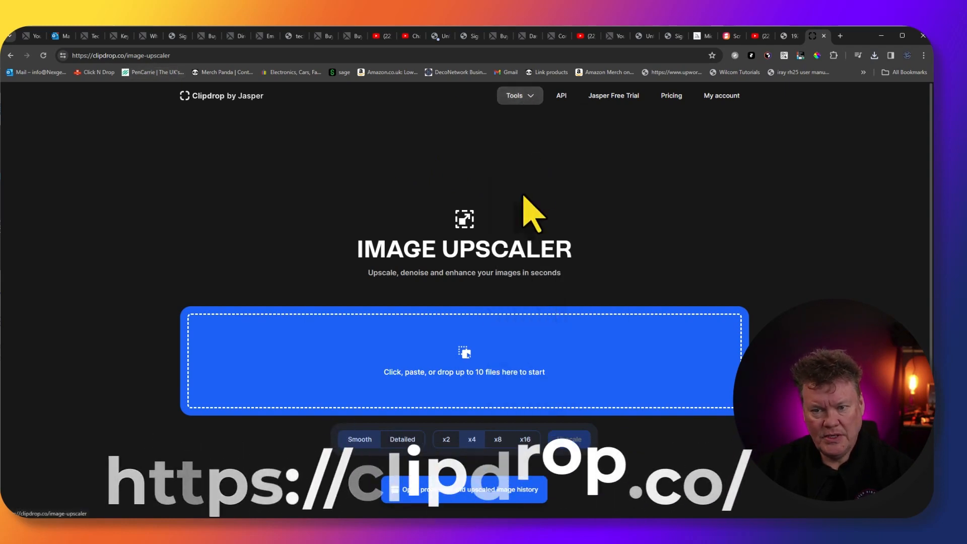
pyautogui.click(463, 355)
pyautogui.doubleClick(161, 105)
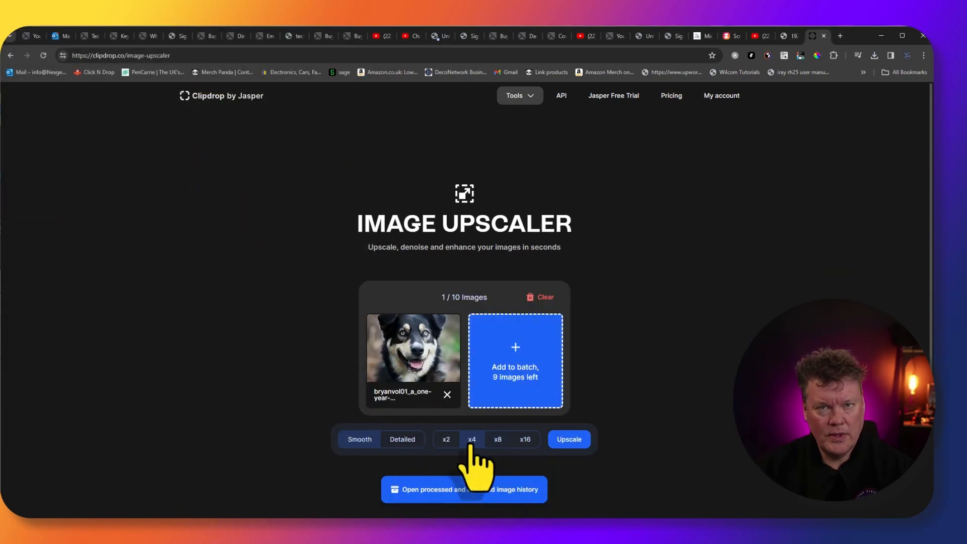
pyautogui.click(570, 440)
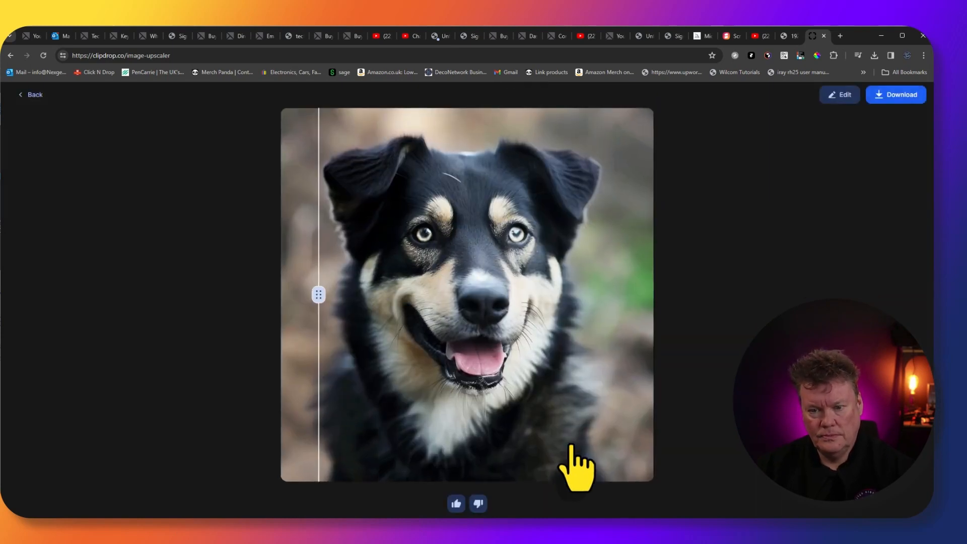
# Step: Compare the upscaled dog photo with the original and save the upscaled version as a PNG in the photos folder
pyautogui.moveTo(338, 306); pyautogui.dragTo(287, 297)
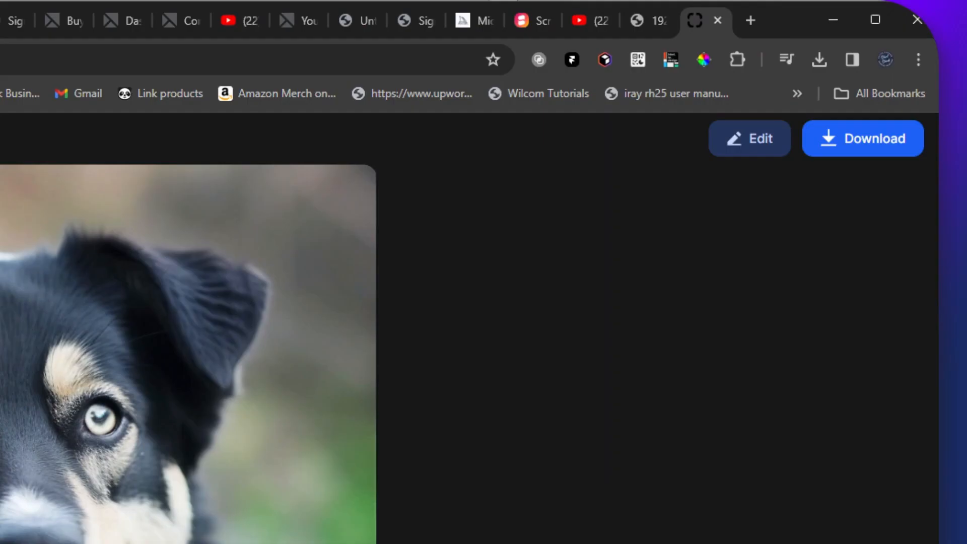
pyautogui.click(850, 151)
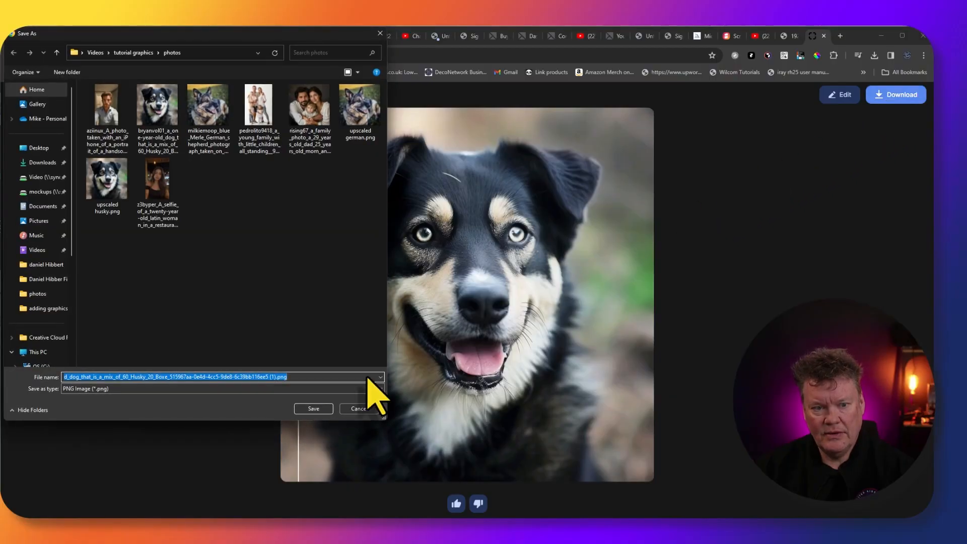
pyautogui.click(308, 409)
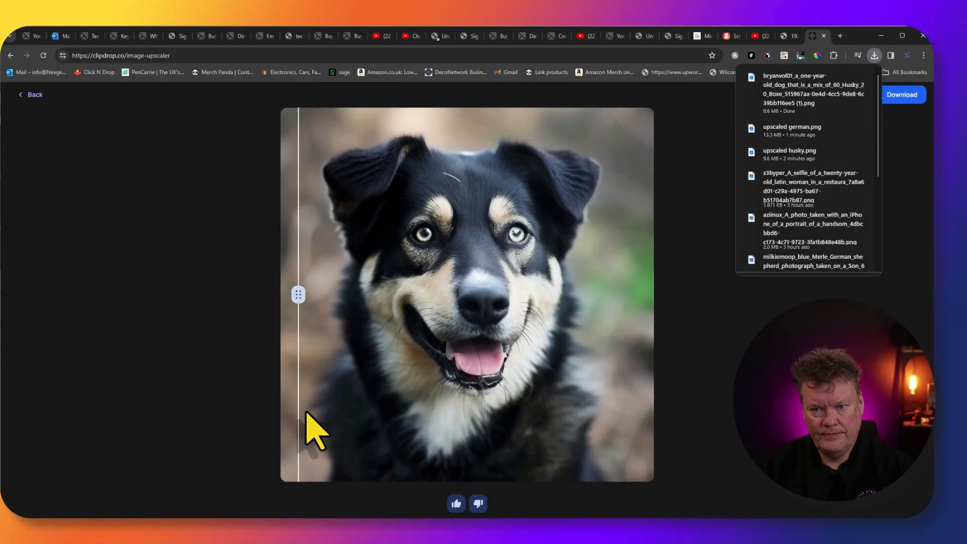
# Step: Switch back to the shirt designer and upload the upscaled dog photo as a DTG/Digital Printing design, declaring ownership of the print rights
pyautogui.click(880, 36)
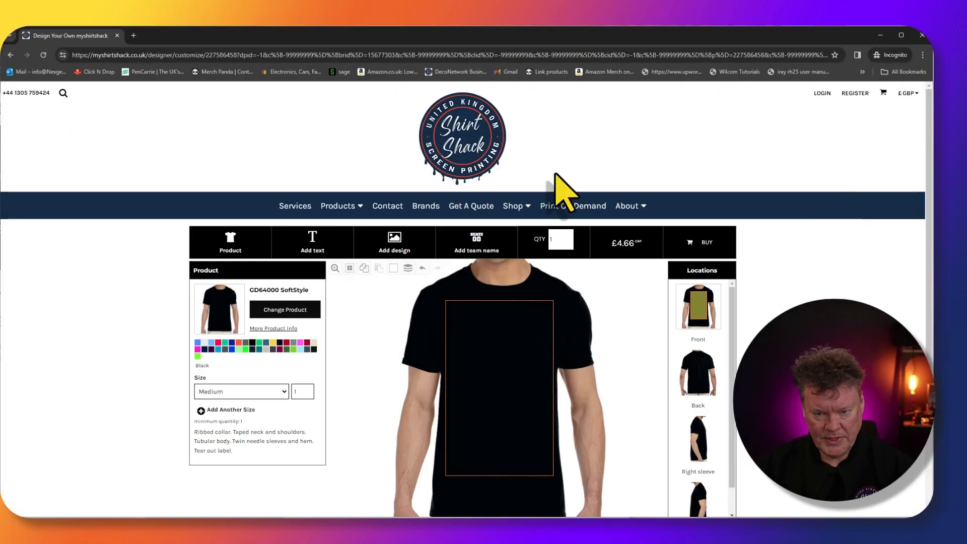
pyautogui.click(395, 244)
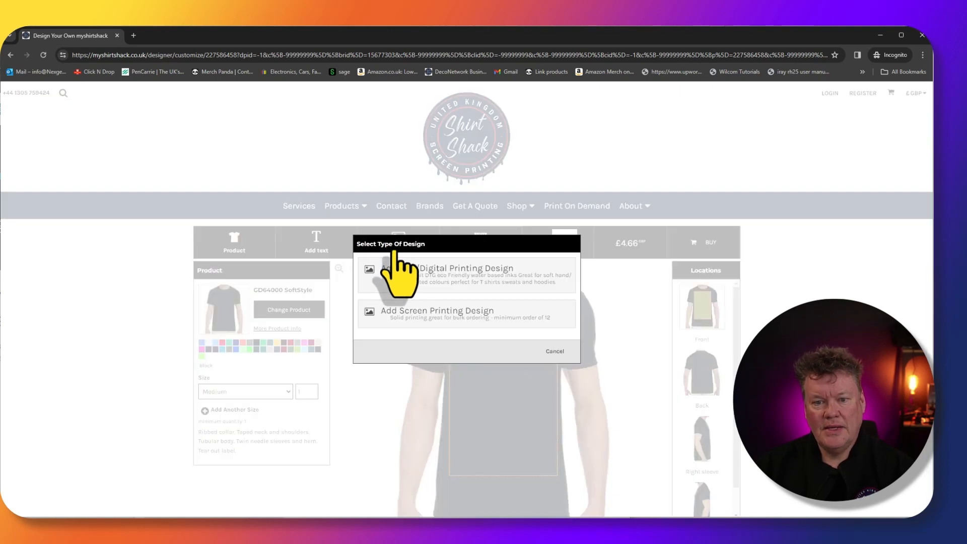
pyautogui.click(409, 272)
pyautogui.click(323, 160)
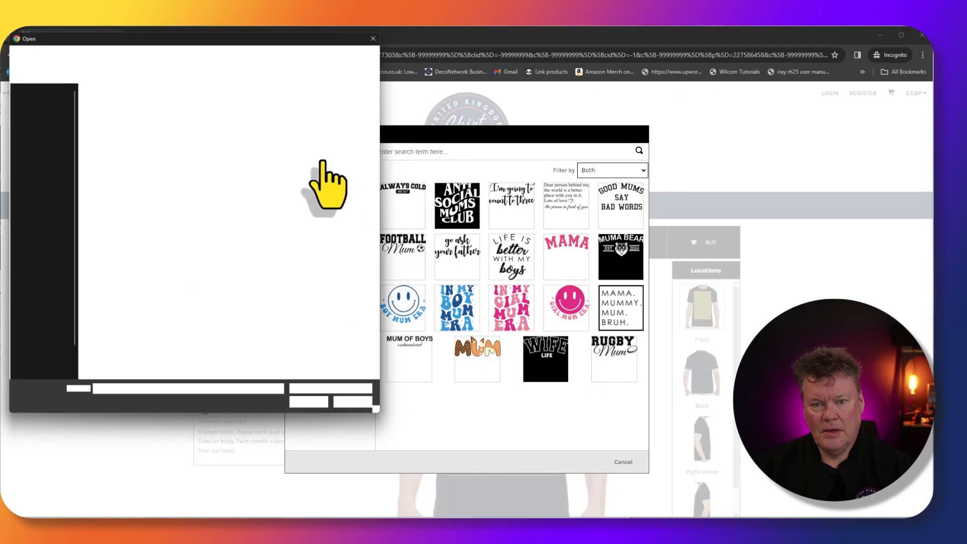
pyautogui.doubleClick(227, 182)
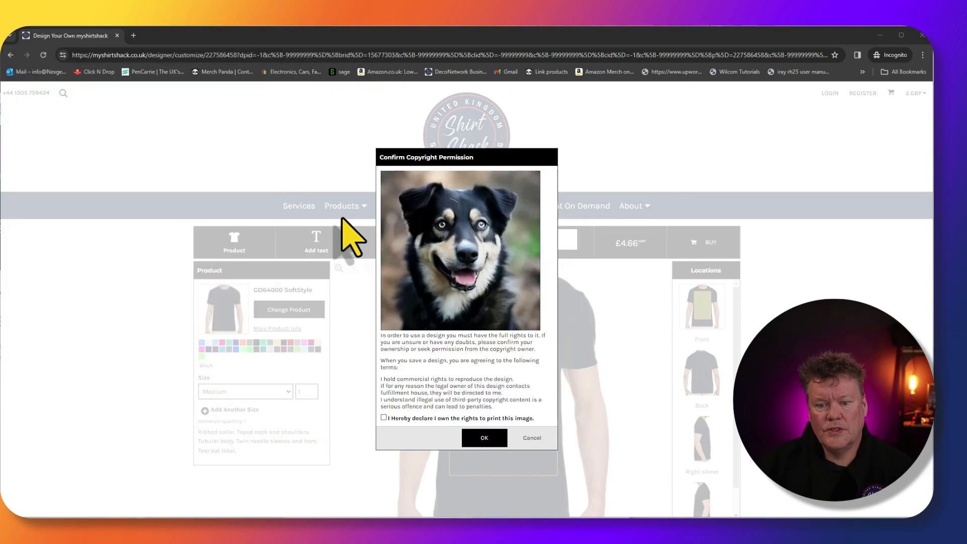
pyautogui.click(383, 417)
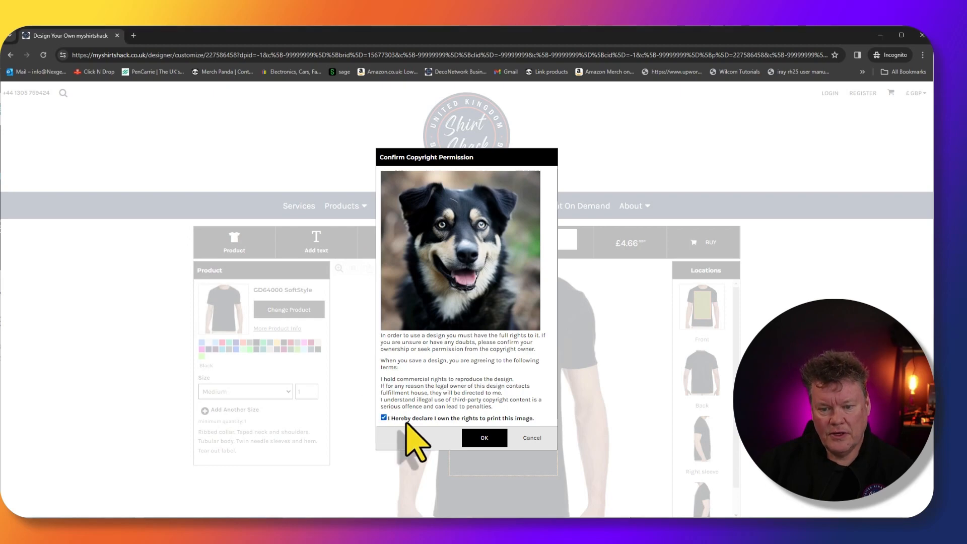
pyautogui.click(484, 438)
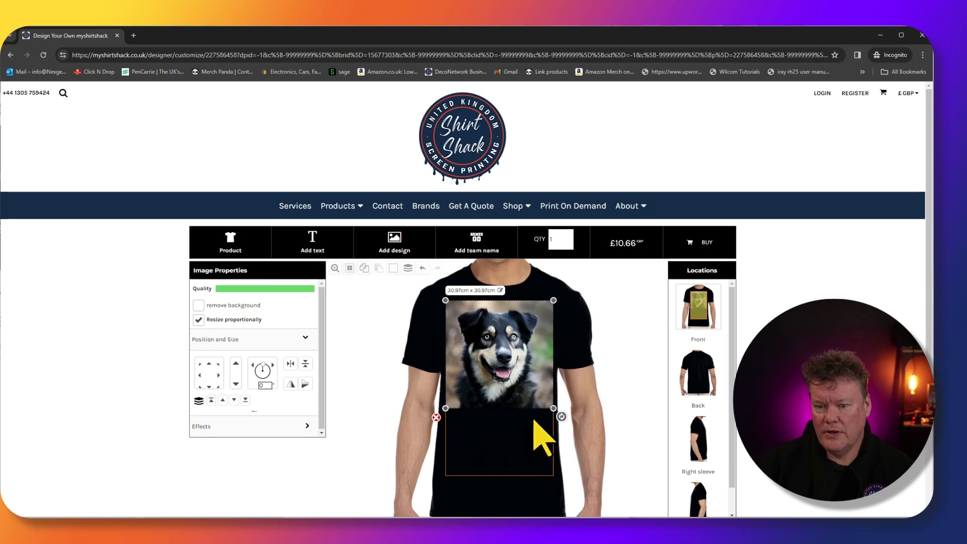
# Step: Resize the upscaled dog photo to about 27 cm square and centre it near the top of the front print area
pyautogui.moveTo(552, 409)
pyautogui.mouseDown()
pyautogui.moveTo(507, 372)
pyautogui.moveTo(564, 414)
pyautogui.moveTo(544, 396)
pyautogui.mouseUp()
pyautogui.moveTo(503, 365); pyautogui.dragTo(506, 365)
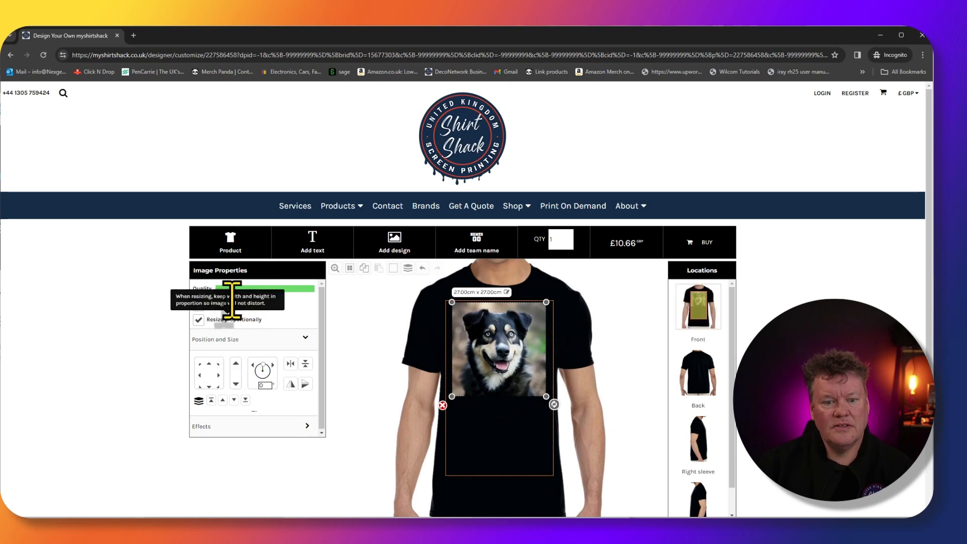
pyautogui.click(233, 339)
pyautogui.click(233, 339)
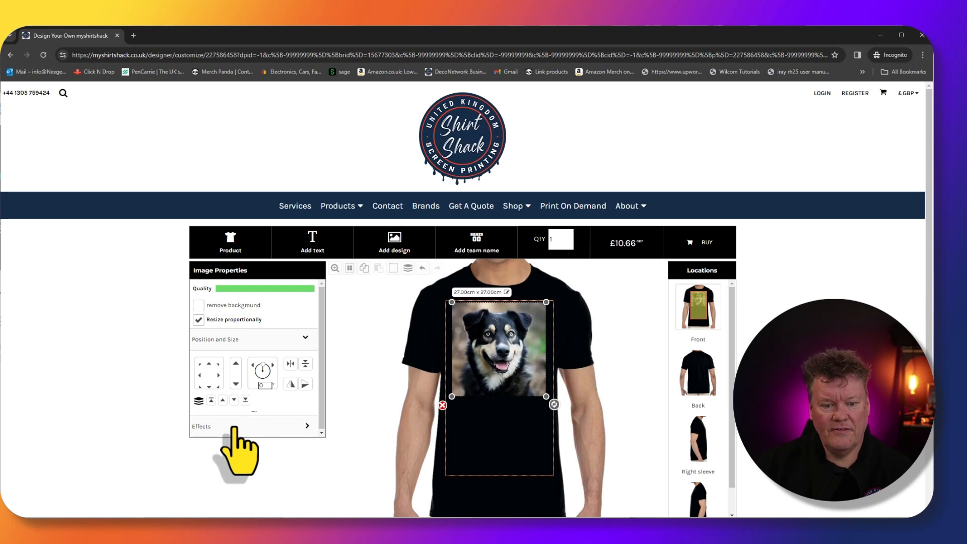
# Step: Try the Sepia tone and Grayscale effects on the dog photo
pyautogui.click(234, 427)
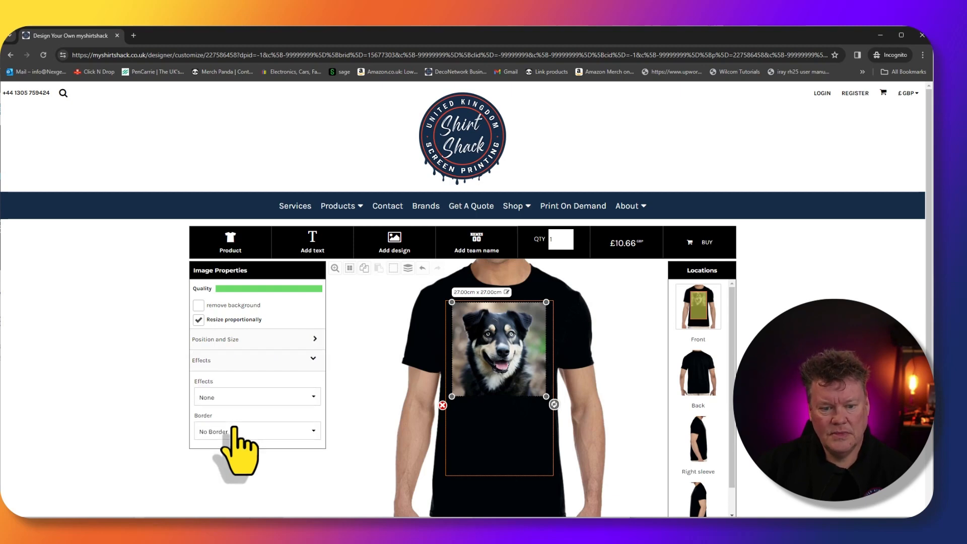
pyautogui.click(217, 397)
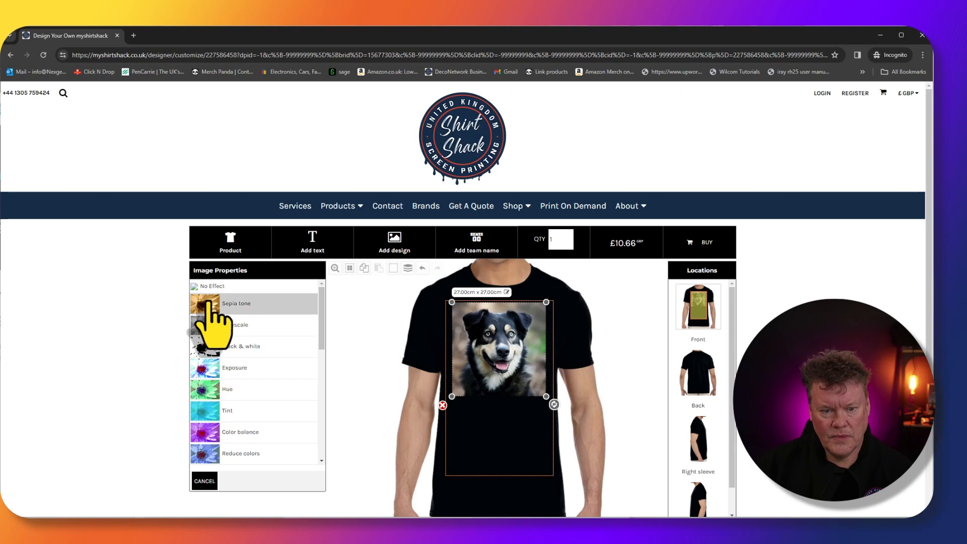
pyautogui.scroll(-7, 214, 307)
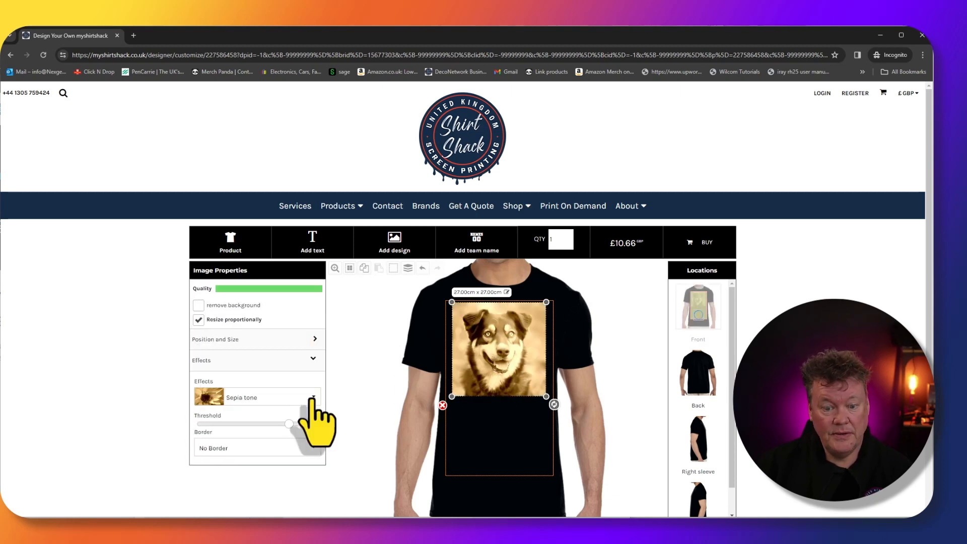
pyautogui.click(313, 397)
pyautogui.click(298, 390)
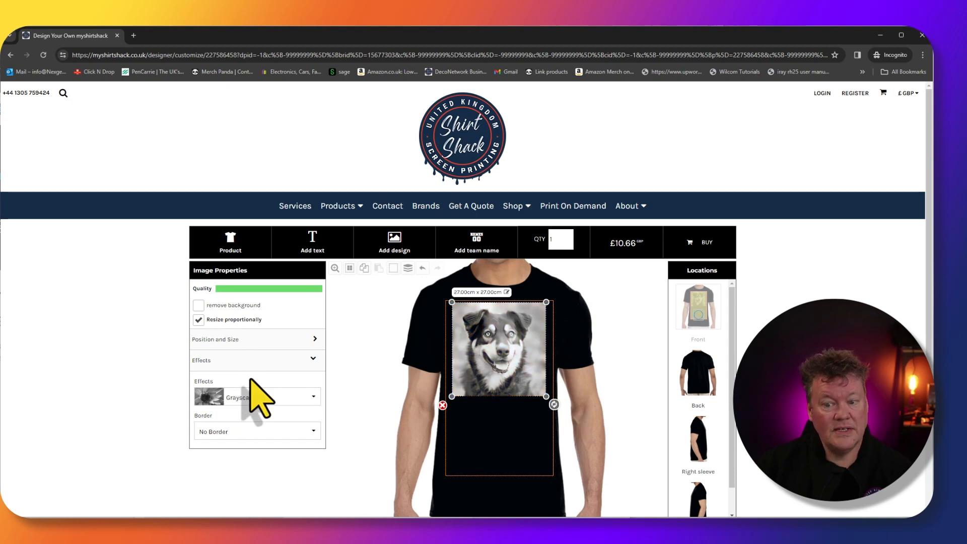
# Step: Change the dog photo's effect to Color balance
pyautogui.click(314, 398)
pyautogui.scroll(-2, 317, 413)
pyautogui.click(254, 347)
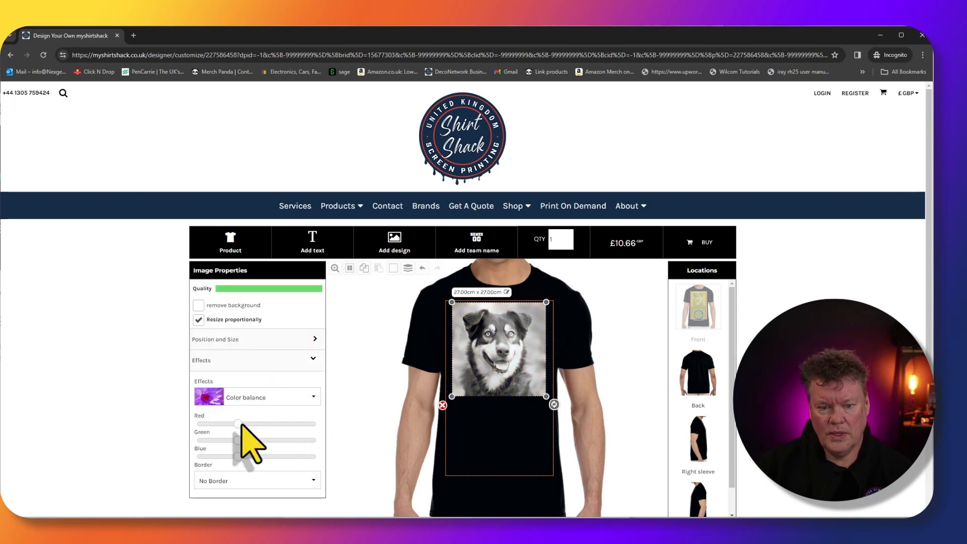
# Step: Try adjusting the dog photo's Color balance levels and applying the Sketch effect
pyautogui.moveTo(242, 423); pyautogui.dragTo(260, 457)
pyautogui.click(269, 398)
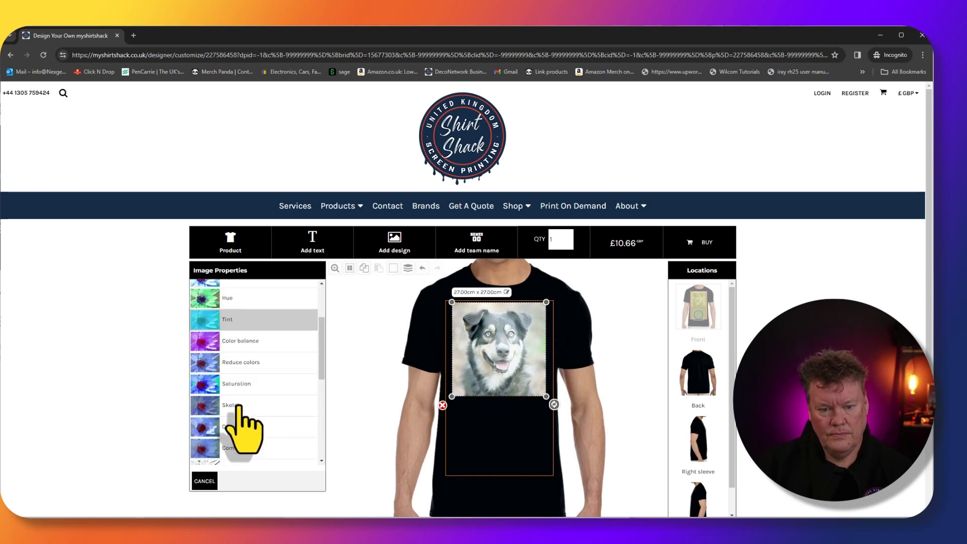
pyautogui.click(241, 406)
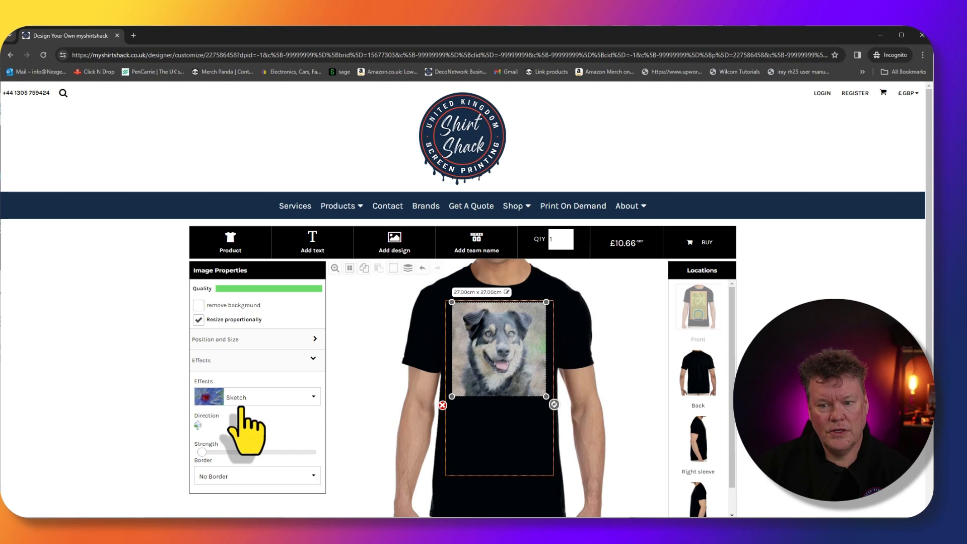
# Step: Try the Saturation effect on the dog photo with an adjusted amount
pyautogui.click(237, 399)
pyautogui.scroll(-2, 252, 403)
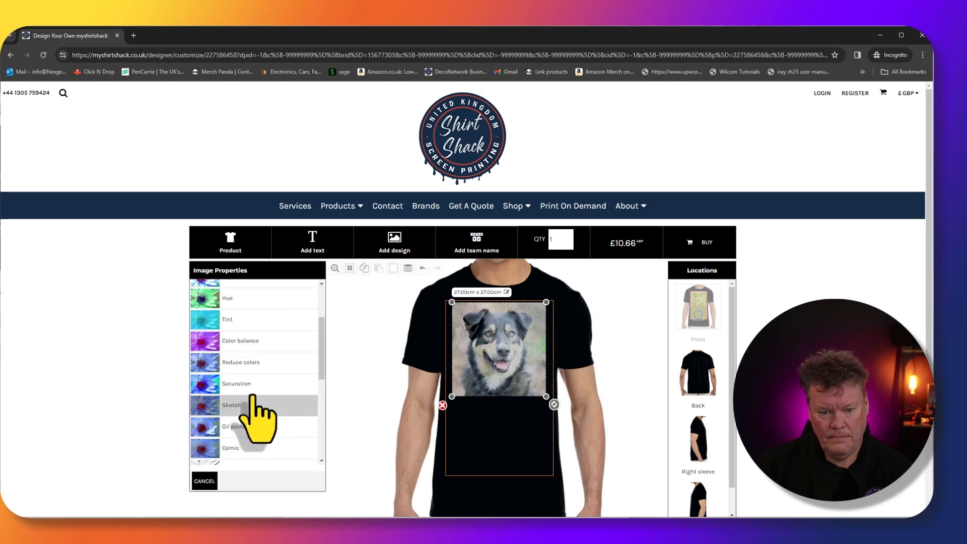
pyautogui.click(250, 373)
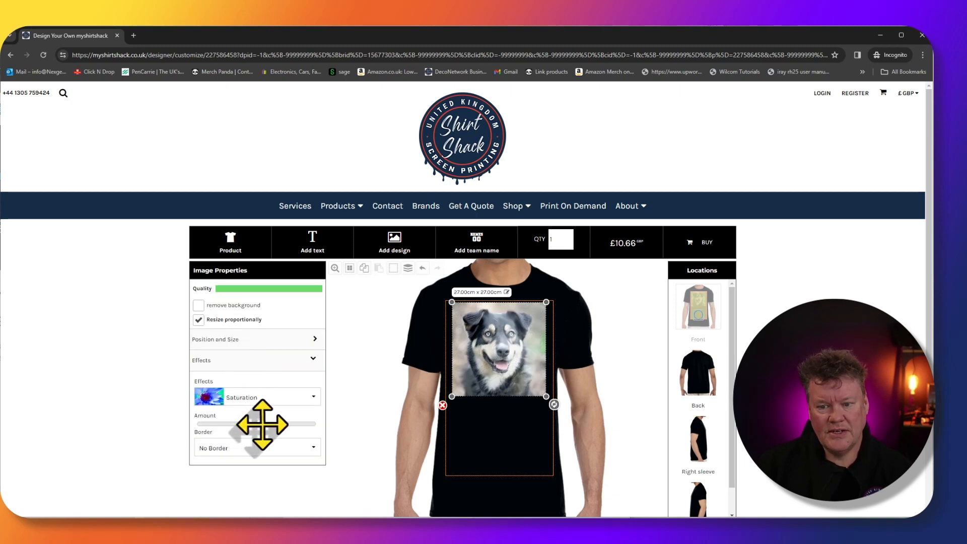
pyautogui.moveTo(272, 425); pyautogui.dragTo(283, 424)
# Step: Try the Charcoal and Edge effects and another one further down the effects list on the dog photo
pyautogui.click(267, 396)
pyautogui.click(264, 432)
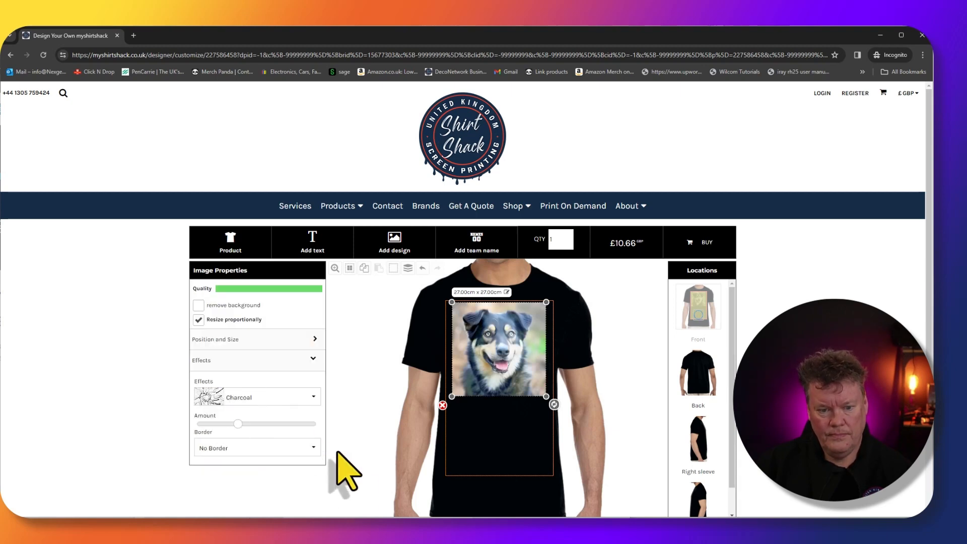
pyautogui.click(313, 397)
pyautogui.scroll(-5, 287, 433)
pyautogui.click(279, 444)
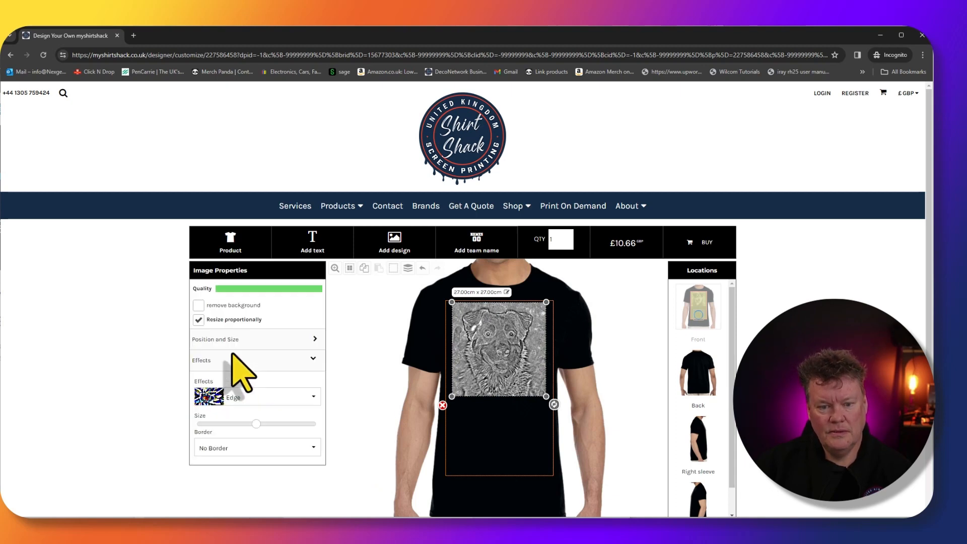
pyautogui.click(314, 398)
pyautogui.scroll(-7, 287, 428)
pyautogui.click(242, 450)
# Step: Reset the dog photo to No Effect
pyautogui.click(285, 396)
pyautogui.click(213, 287)
pyautogui.click(291, 396)
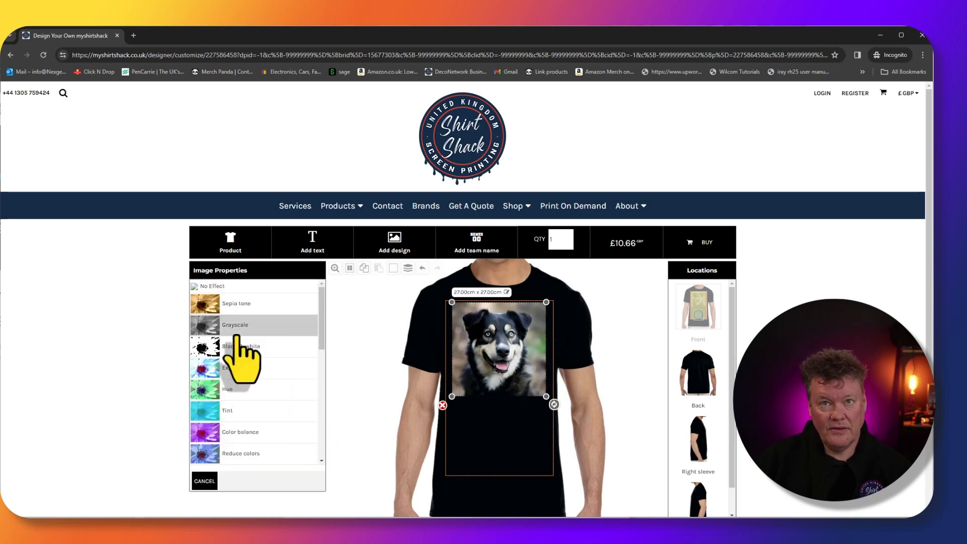
pyautogui.click(221, 288)
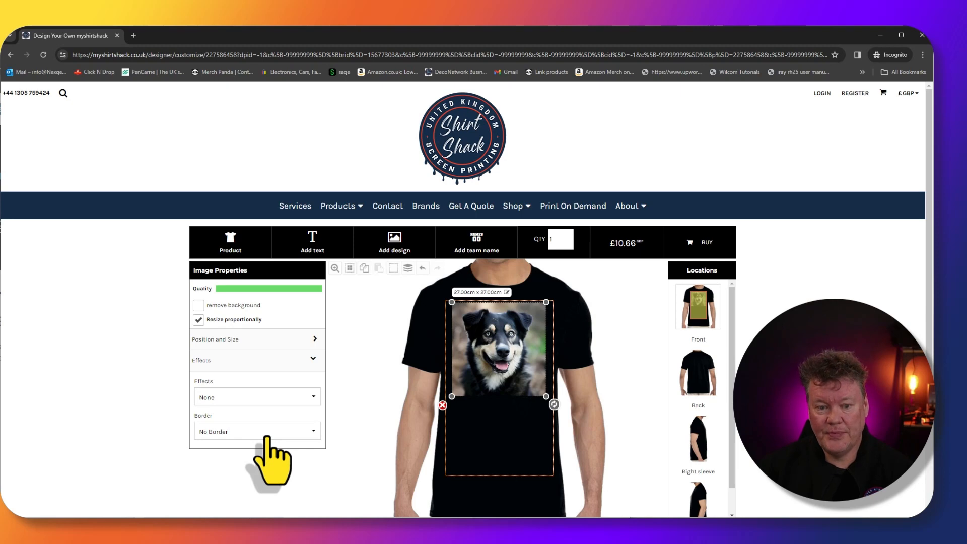
pyautogui.click(225, 397)
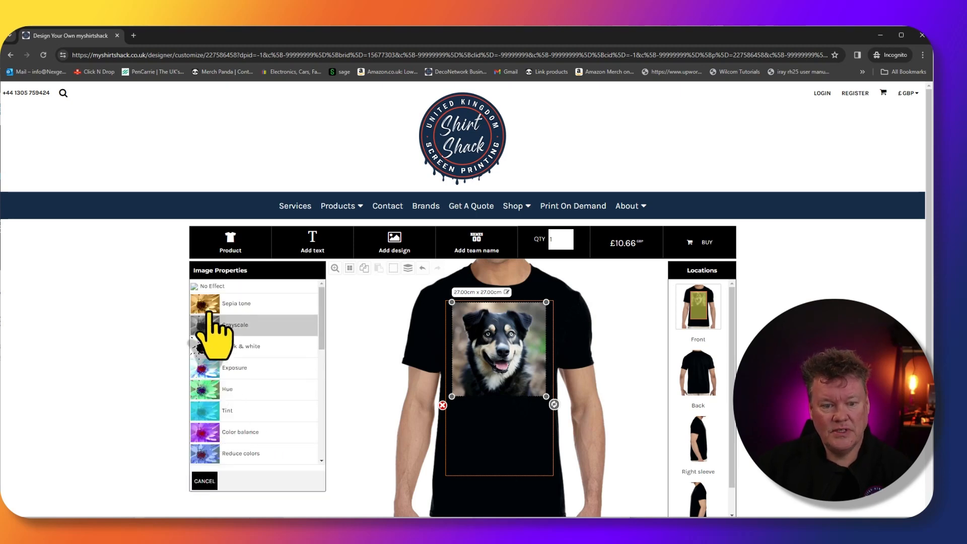
pyautogui.click(206, 287)
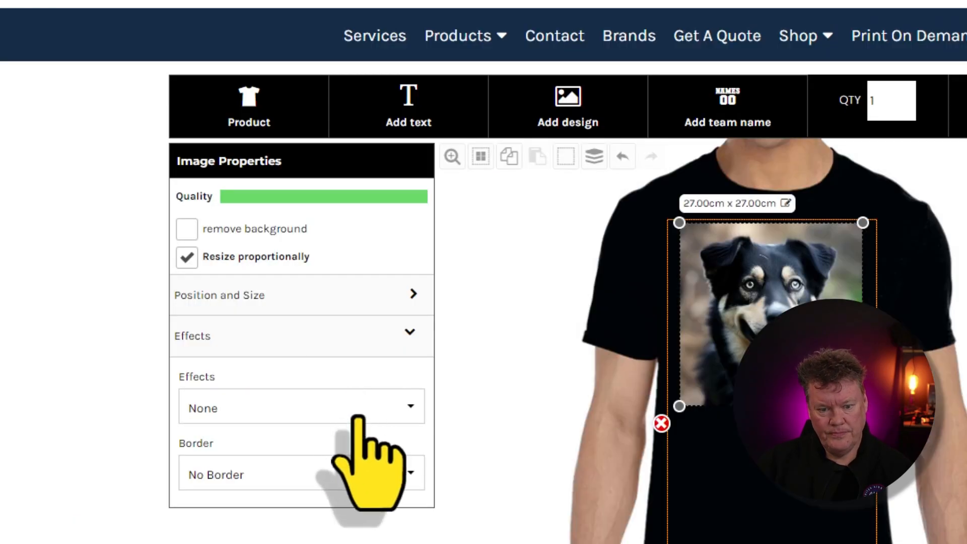
# Step: Browse the available image borders and try the film-strip border on the dog photo
pyautogui.click(368, 475)
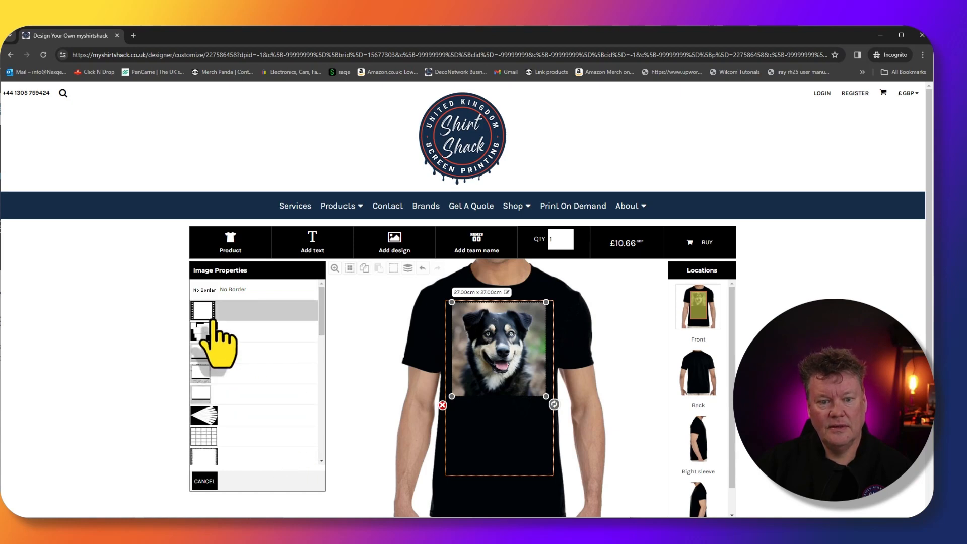
pyautogui.scroll(-3, 219, 423)
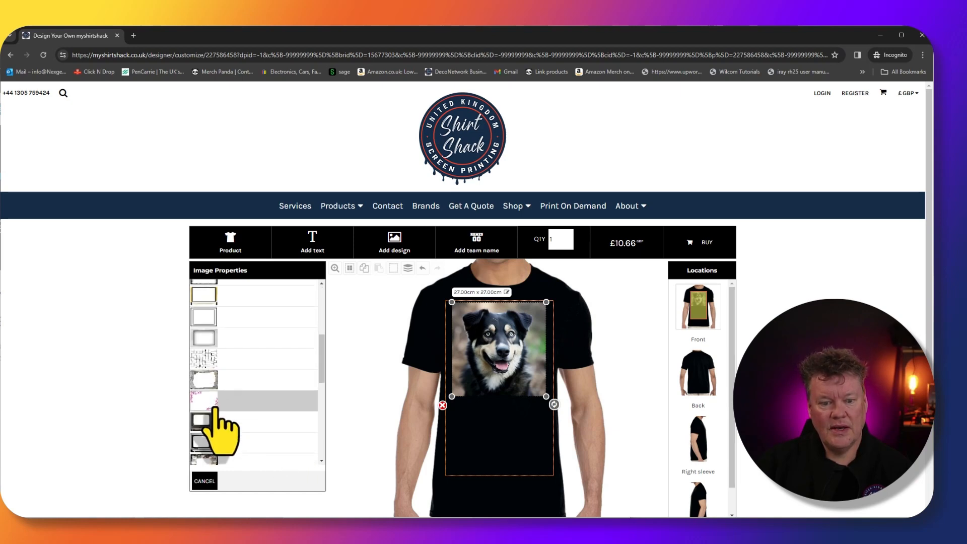
pyautogui.scroll(-6, 217, 409)
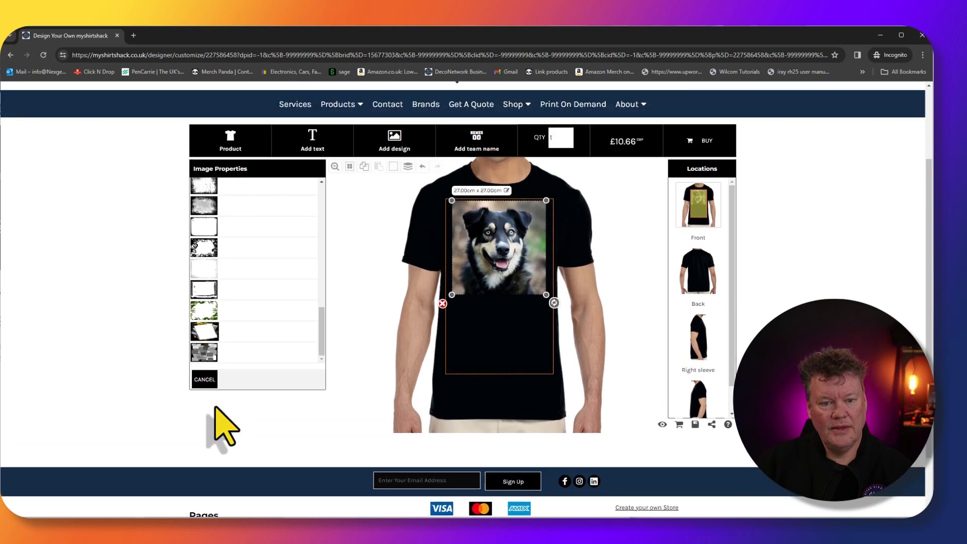
pyautogui.scroll(2, 221, 423)
pyautogui.scroll(5, 215, 378)
pyautogui.scroll(4, 212, 373)
pyautogui.click(205, 321)
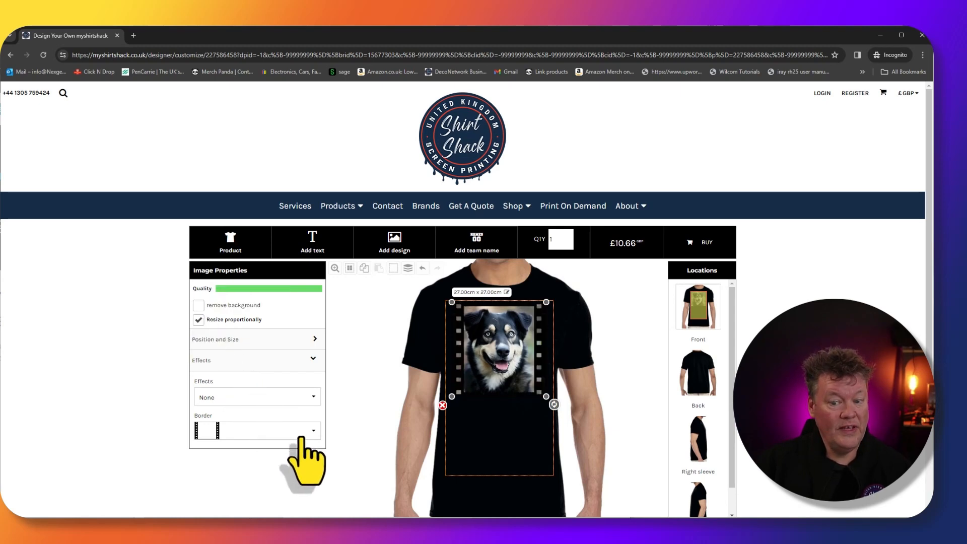
# Step: Try the overlapping-rectangles collage border and the plain instant-photo border on the dog photo
pyautogui.click(300, 437)
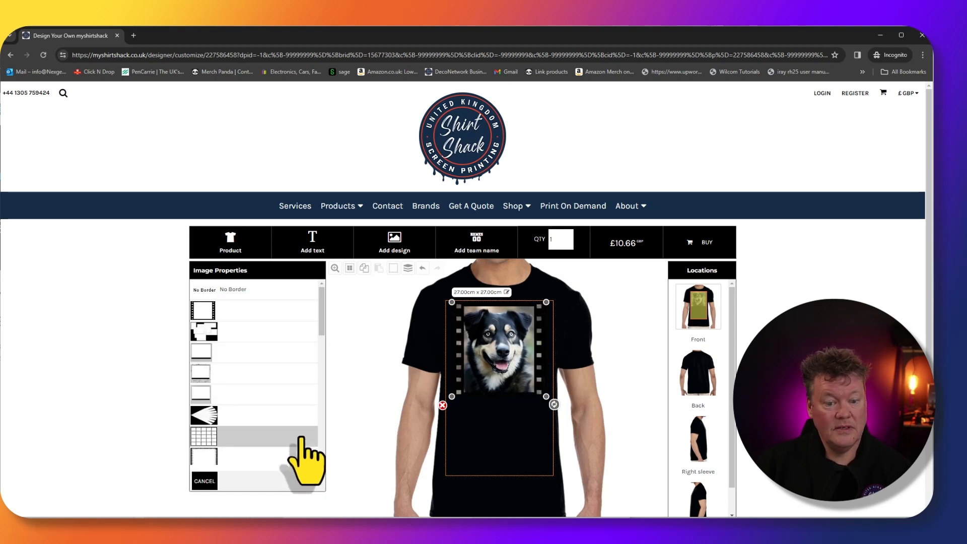
pyautogui.click(213, 333)
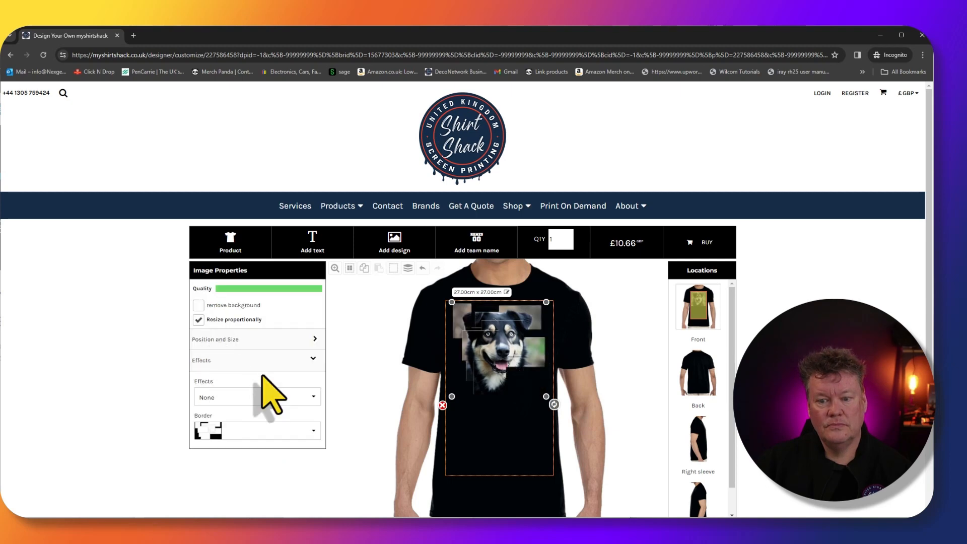
pyautogui.click(313, 429)
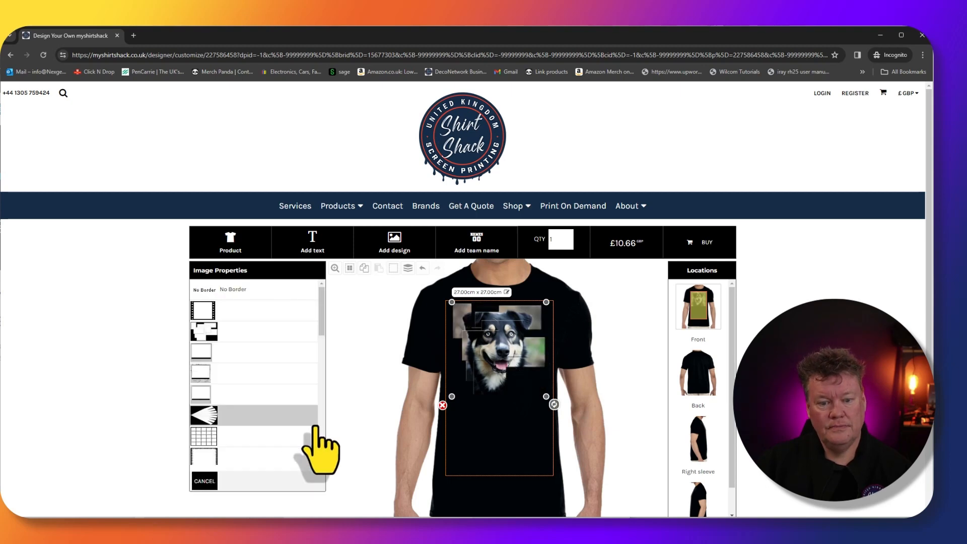
pyautogui.click(204, 361)
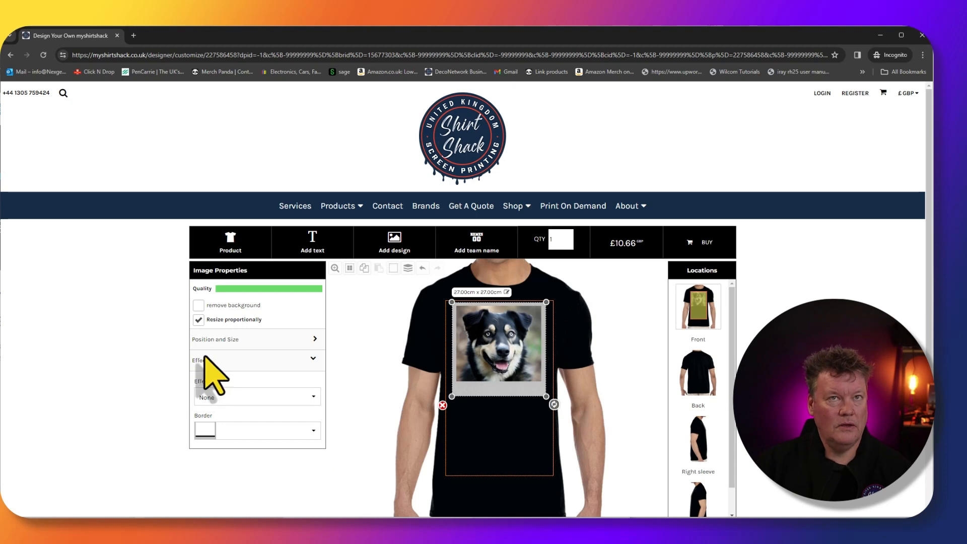
# Step: Try the worn instant-photo border and the thin rough-edged black border on the dog photo
pyautogui.click(311, 428)
pyautogui.scroll(-1, 250, 386)
pyautogui.scroll(-4, 249, 383)
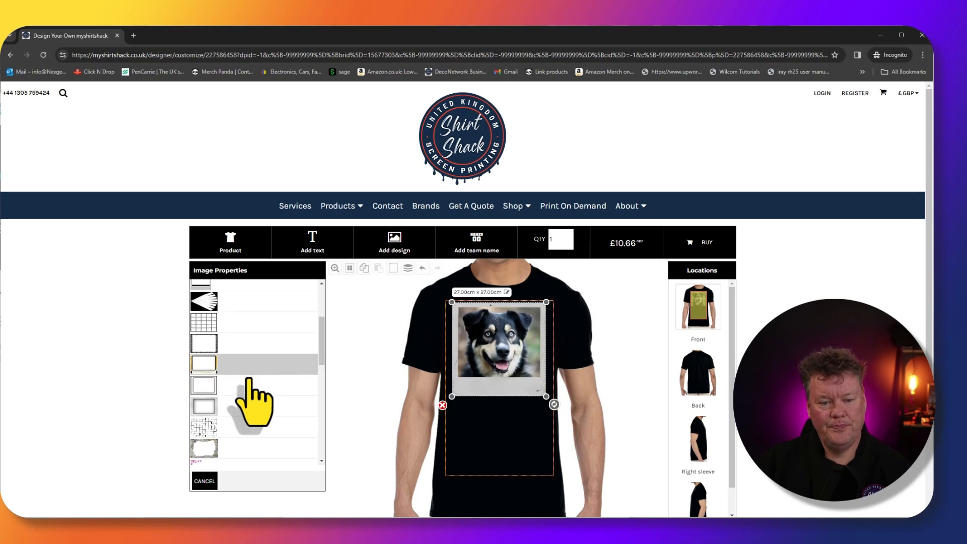
pyautogui.scroll(-3, 248, 381)
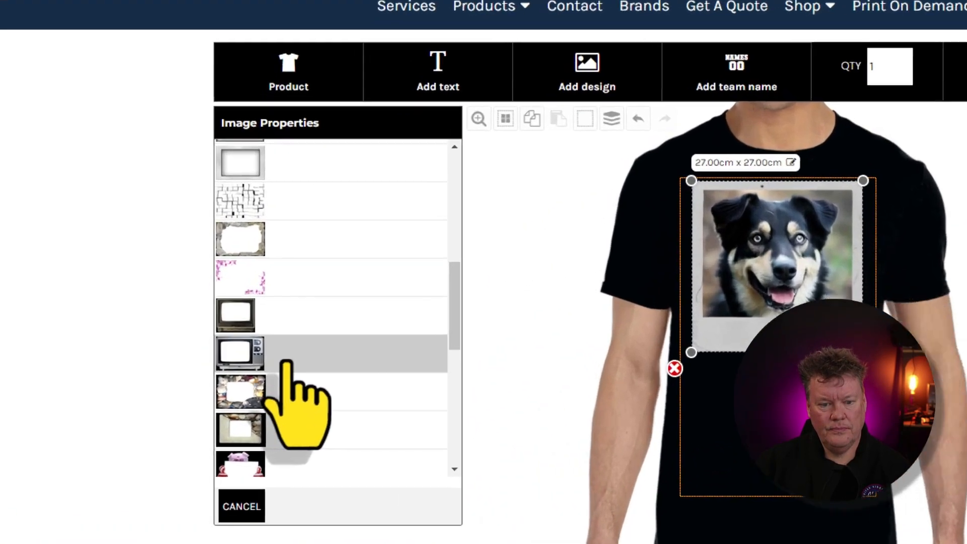
pyautogui.scroll(5, 237, 399)
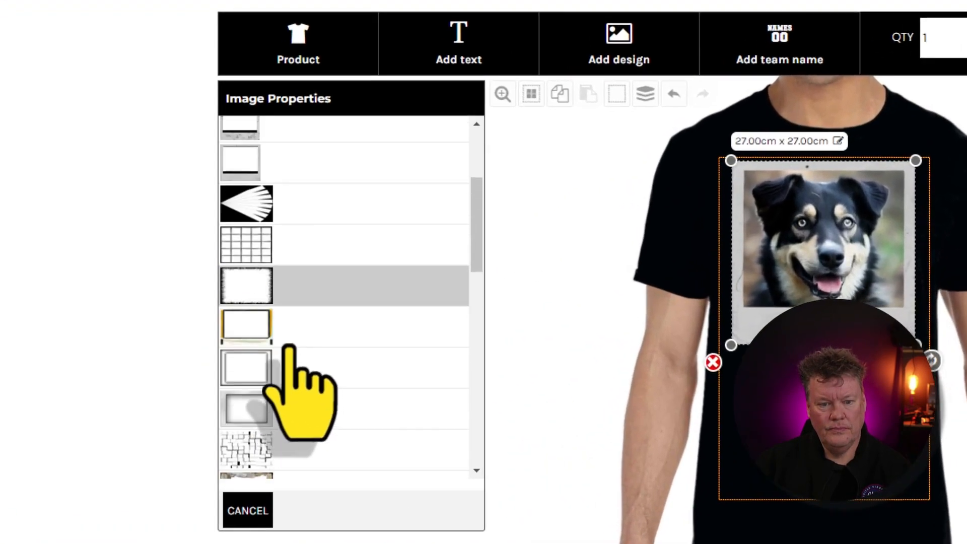
pyautogui.click(241, 291)
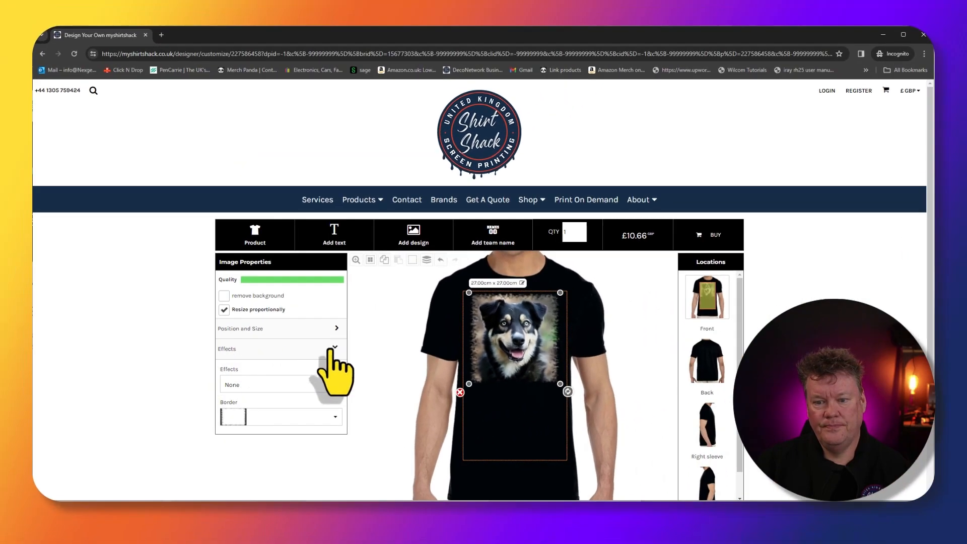
# Step: Deselect the dog photo and examine its rough-edged border close up on the shirt front
pyautogui.click(515, 358)
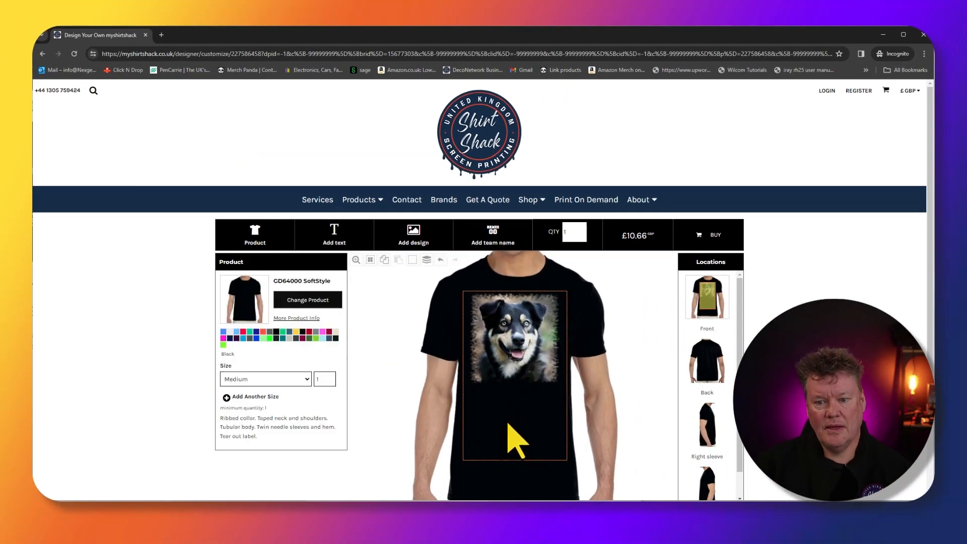
pyautogui.scroll(3, 514, 441)
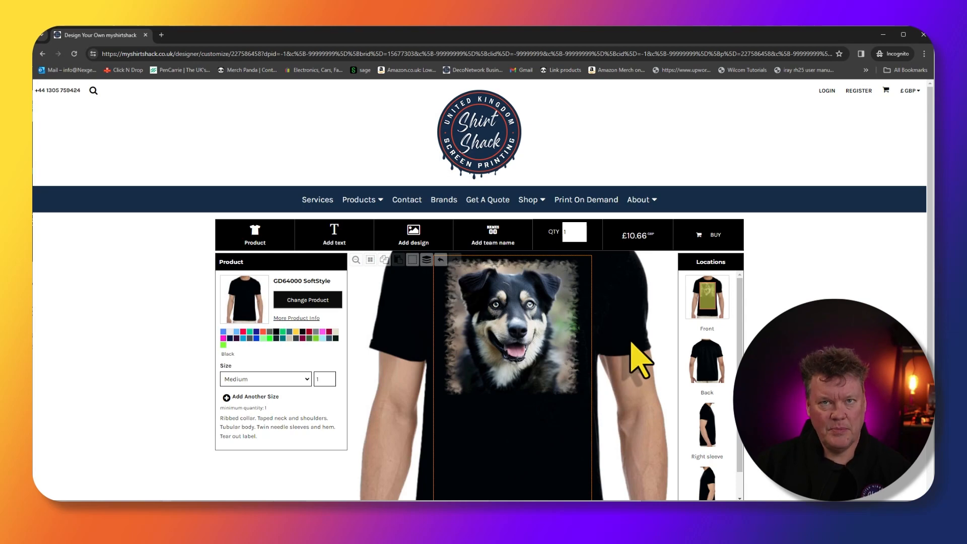
pyautogui.scroll(-3, 632, 344)
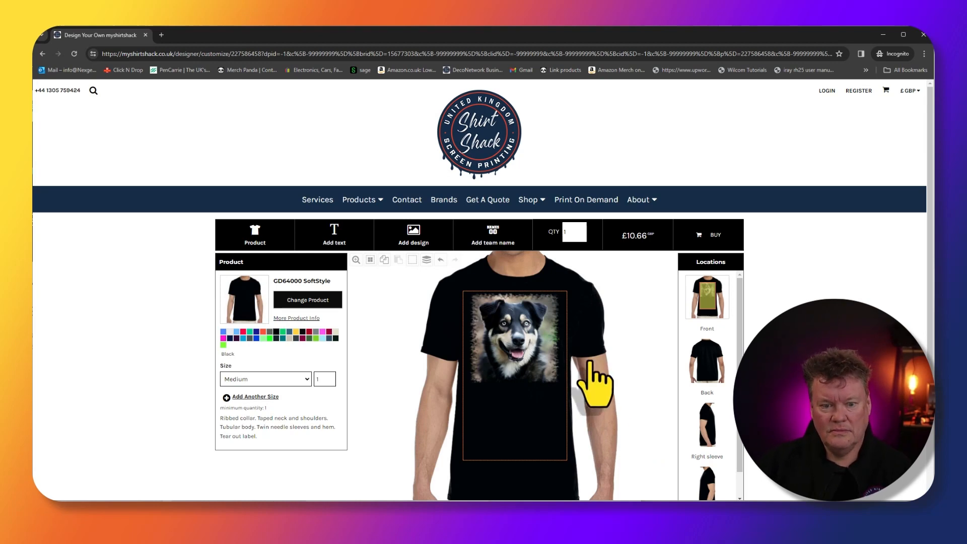
# Step: Select the dog photo again and try the mostly white border with faint irregular edges
pyautogui.click(515, 335)
pyautogui.scroll(-2, 274, 320)
pyautogui.scroll(-3, 276, 324)
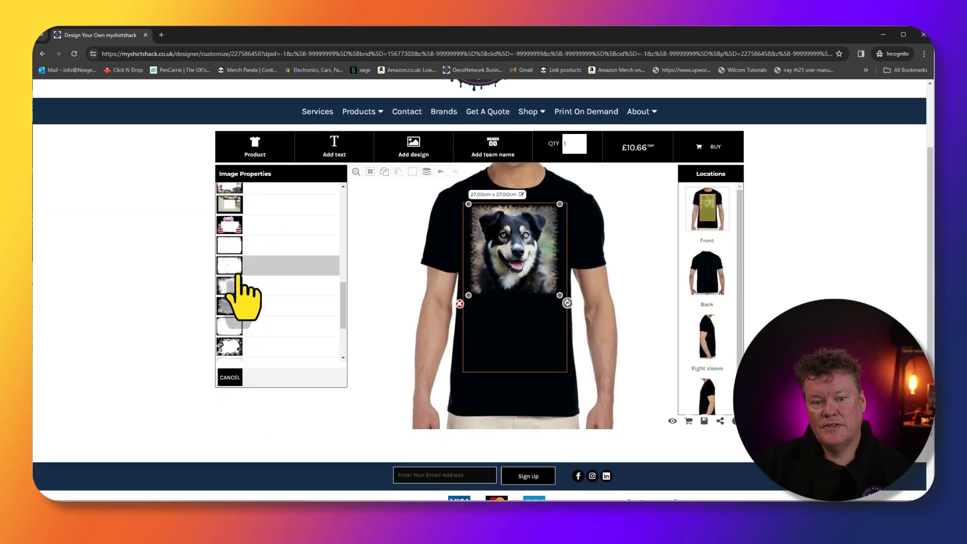
pyautogui.scroll(-1, 240, 272)
pyautogui.click(234, 247)
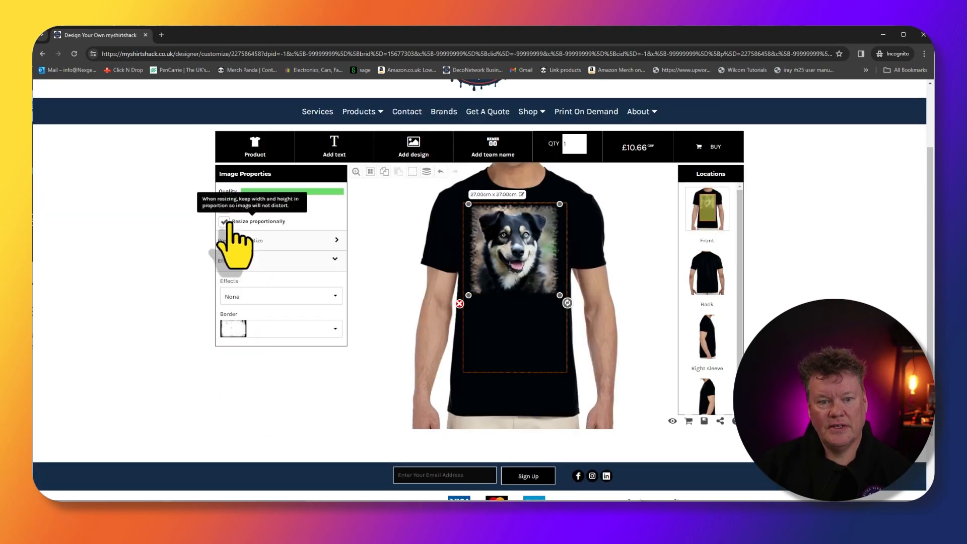
# Step: Change the dog photo's border to the smoky grey one with dark faded edges
pyautogui.click(280, 328)
pyautogui.scroll(-2, 248, 352)
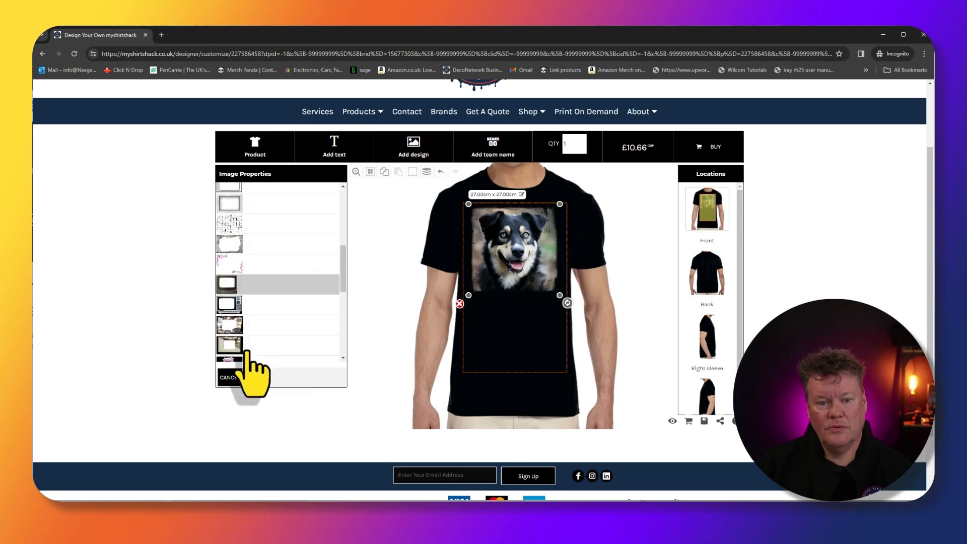
pyautogui.scroll(-2, 251, 353)
pyautogui.click(226, 217)
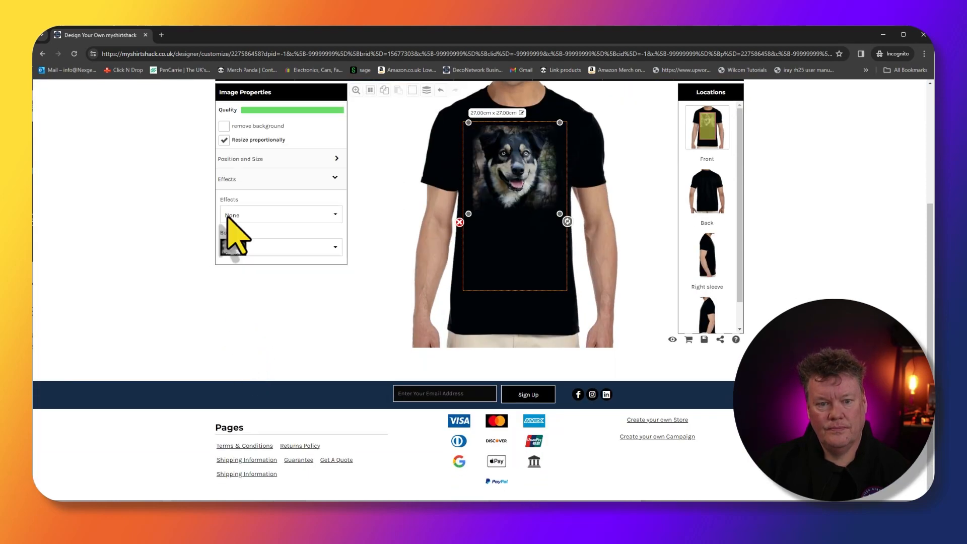
pyautogui.scroll(2, 227, 217)
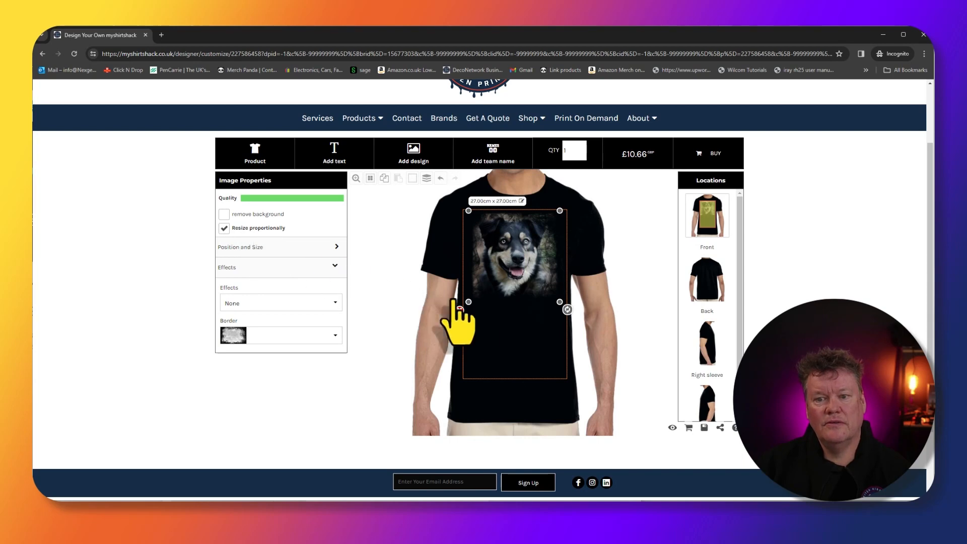
# Step: Examine the photo's faded edges close up on the shirt, and select the photo again
pyautogui.click(508, 323)
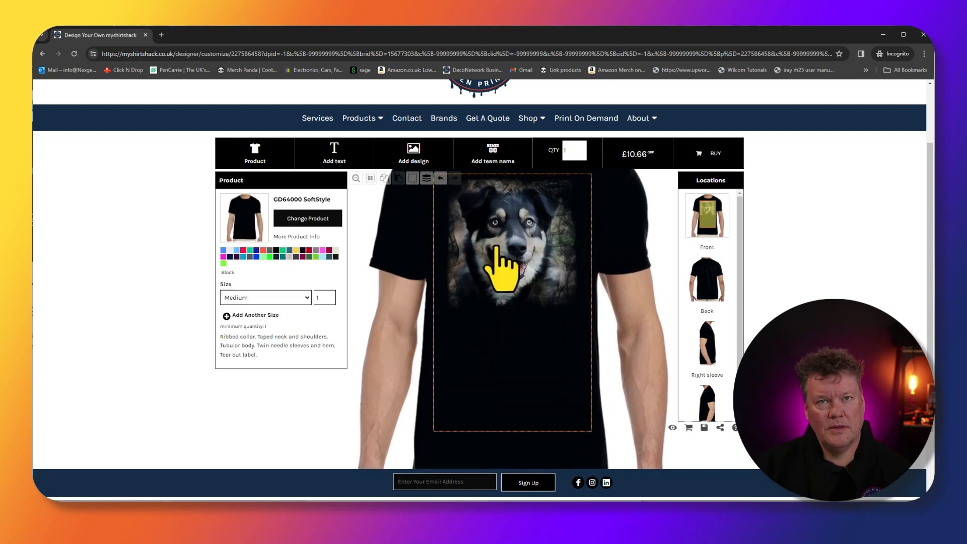
pyautogui.click(486, 319)
pyautogui.click(398, 262)
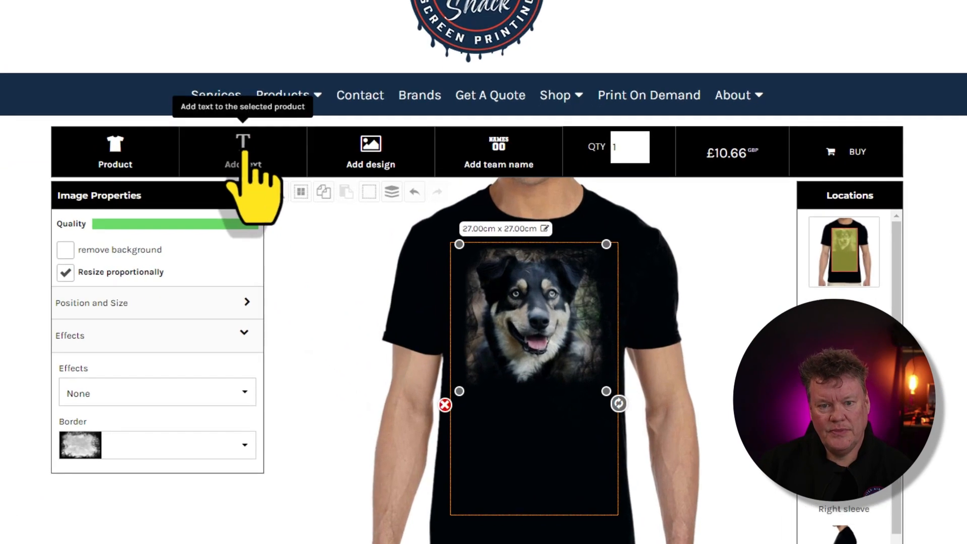
# Step: Add the DTG/Digital Printing text "Fido" to the shirt front
pyautogui.click(244, 154)
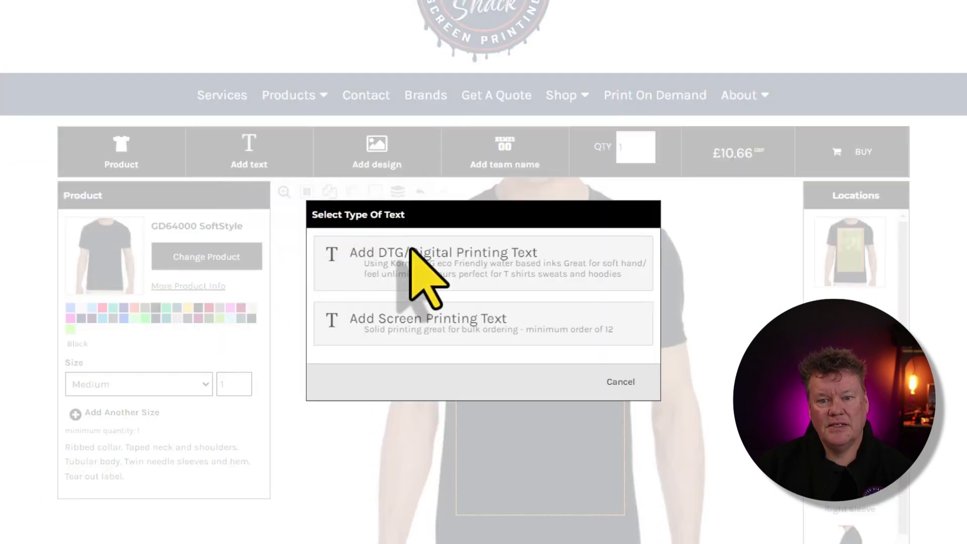
pyautogui.click(419, 258)
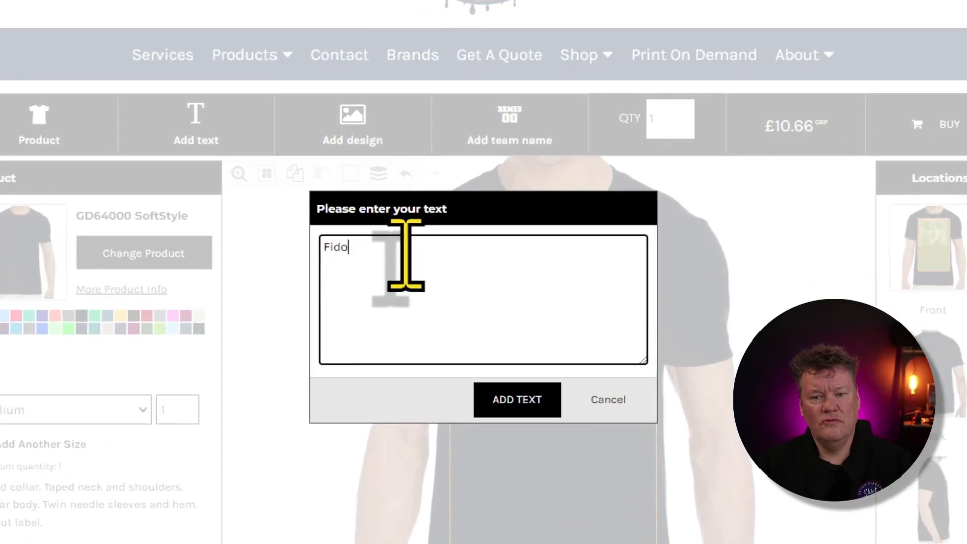
pyautogui.write('Fido')
pyautogui.click(509, 399)
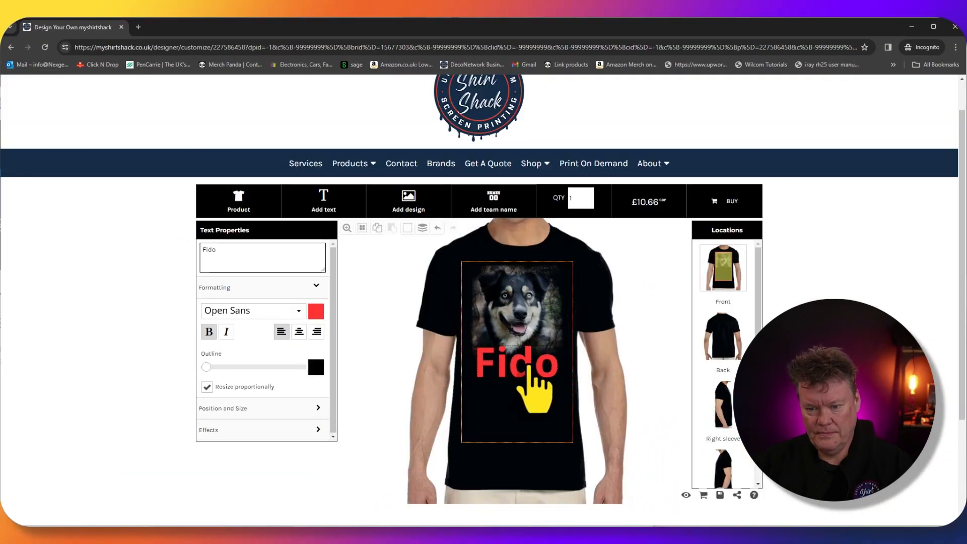
# Step: Try the "Fido" text above the dog photo, with the photo shifted down on the shirt front
pyautogui.click(528, 371)
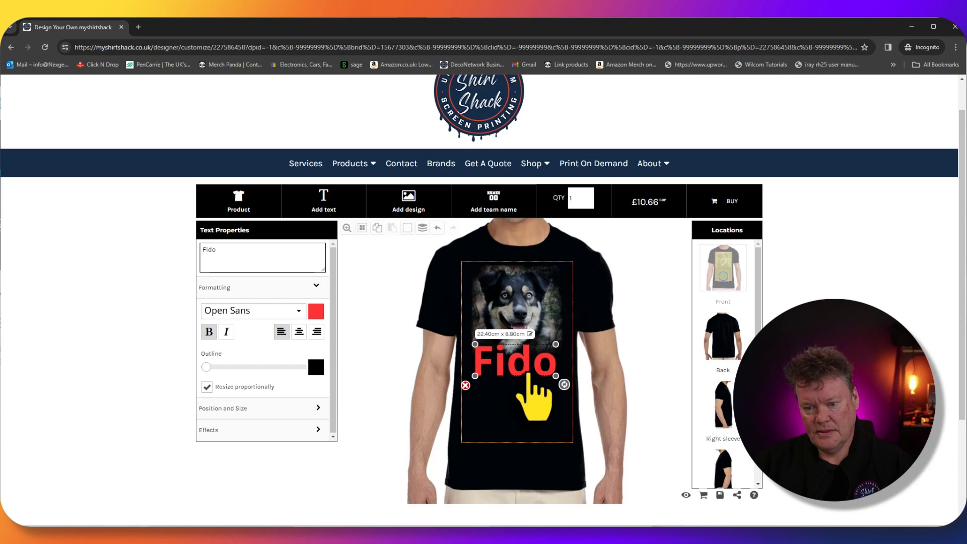
pyautogui.moveTo(527, 372); pyautogui.dragTo(528, 285)
pyautogui.click(524, 327)
pyautogui.moveTo(523, 357)
pyautogui.mouseDown()
pyautogui.moveTo(530, 330)
pyautogui.moveTo(524, 356)
pyautogui.mouseUp()
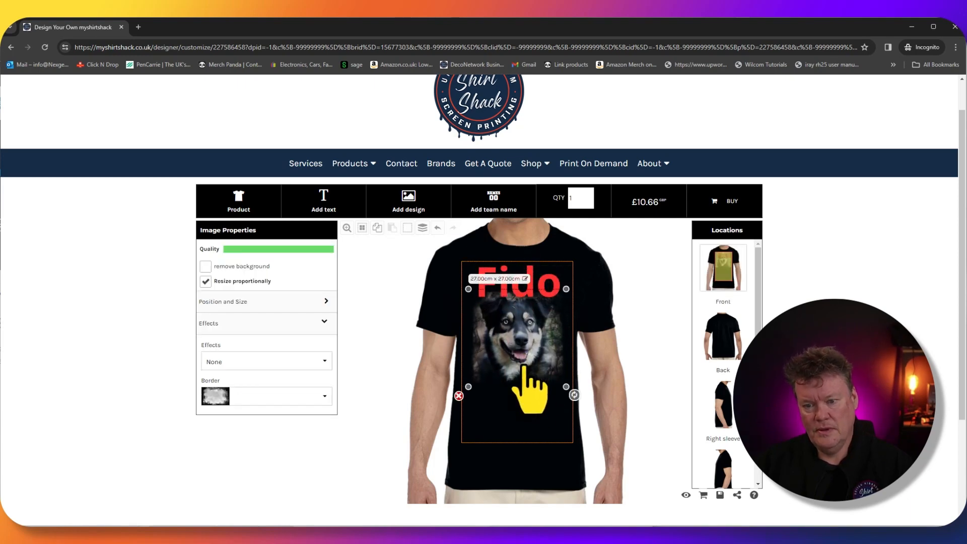
pyautogui.click(531, 415)
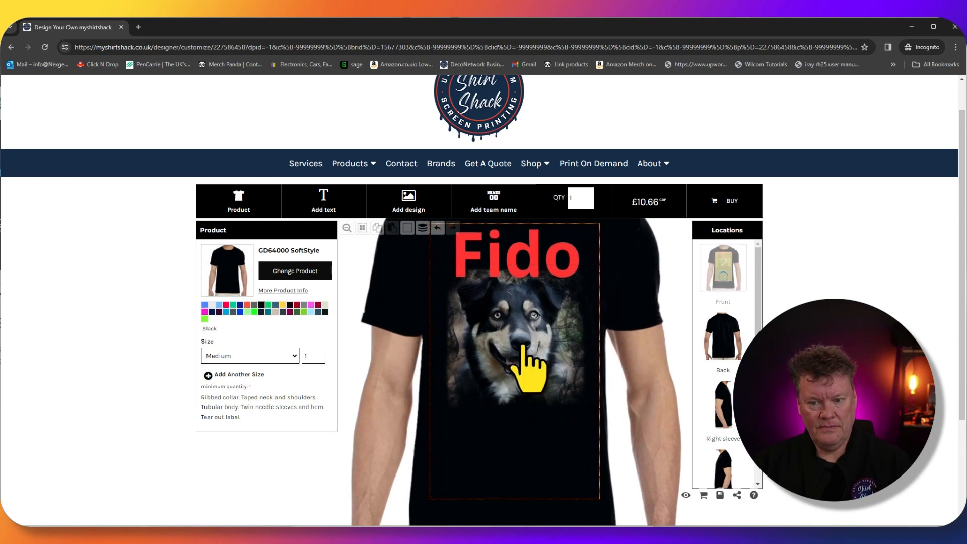
# Step: Move the "Fido" text beneath the dog photo and shift the photo up to the top of the print area
pyautogui.click(523, 267)
pyautogui.moveTo(524, 269); pyautogui.dragTo(514, 418)
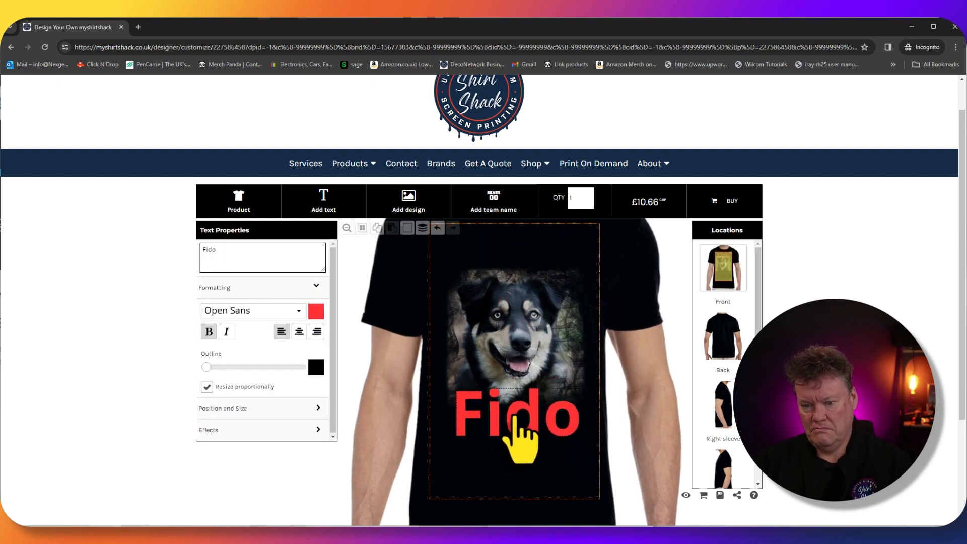
pyautogui.moveTo(529, 330); pyautogui.dragTo(524, 305)
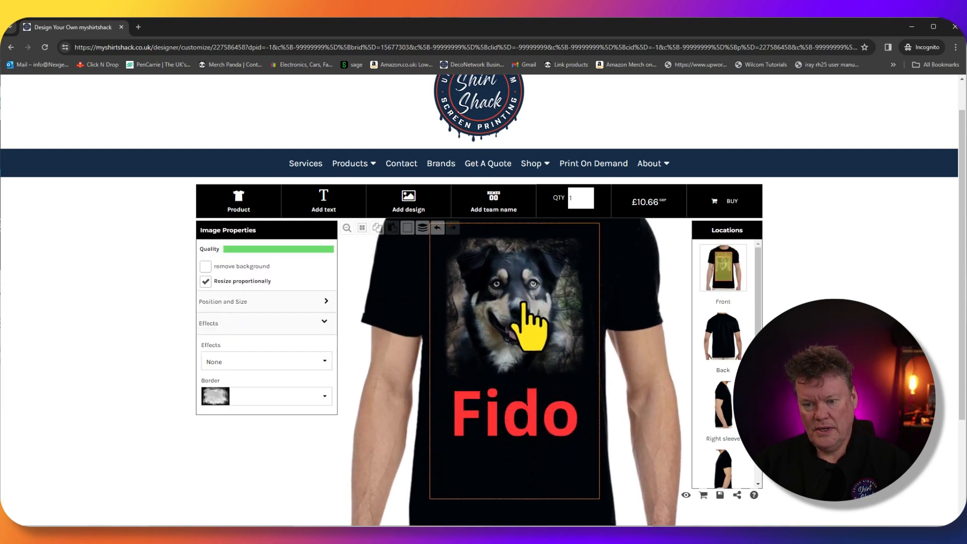
pyautogui.click(525, 397)
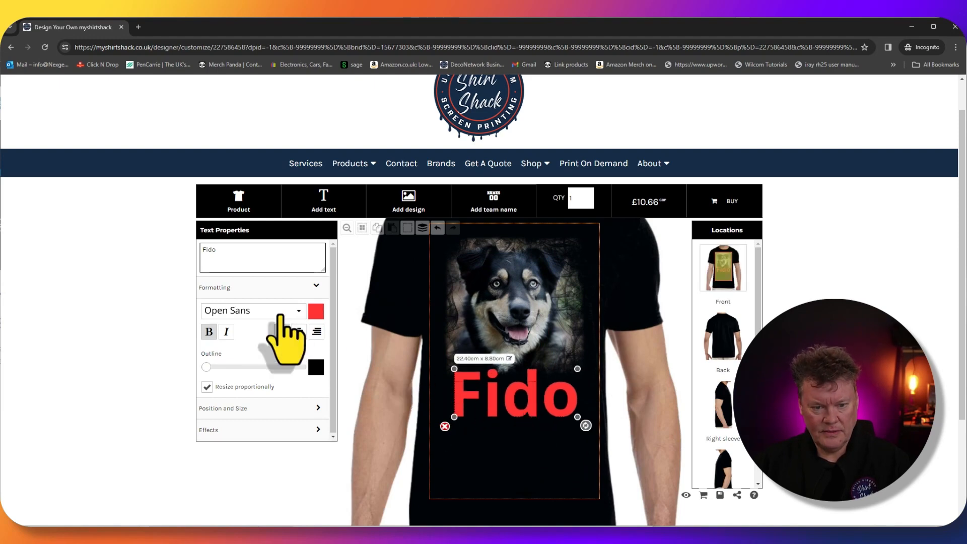
# Step: Try the Devonshire font from the Script category on the "Fido" text
pyautogui.click(280, 315)
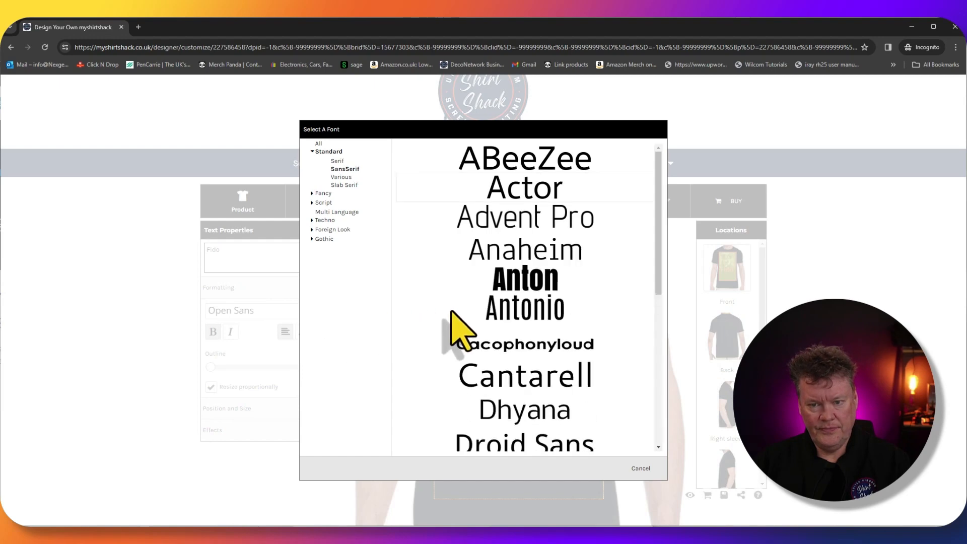
pyautogui.scroll(-15, 503, 315)
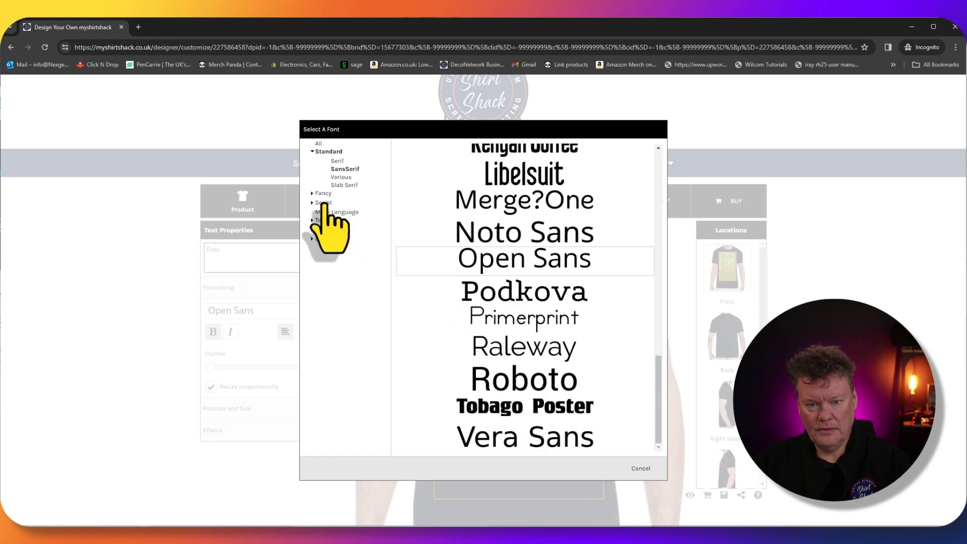
pyautogui.click(323, 202)
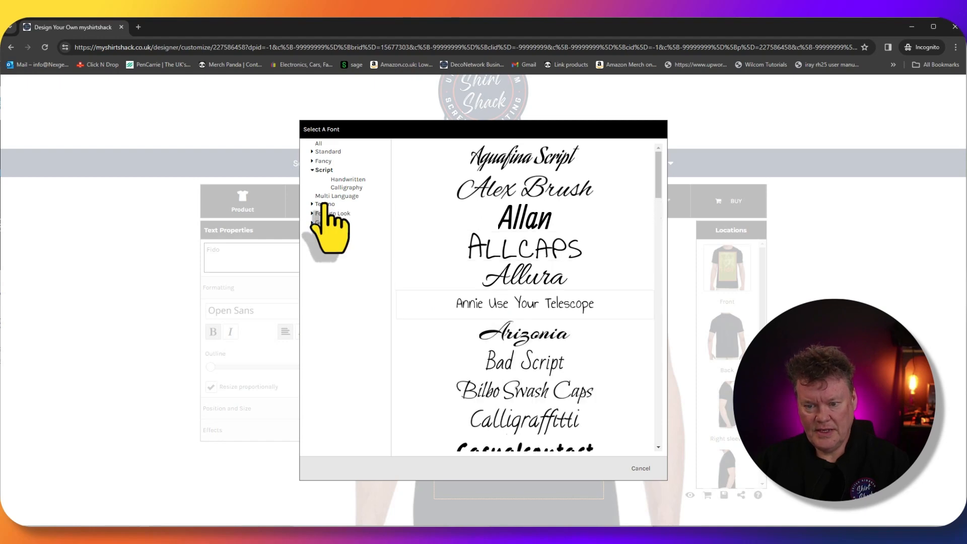
pyautogui.scroll(-5, 525, 302)
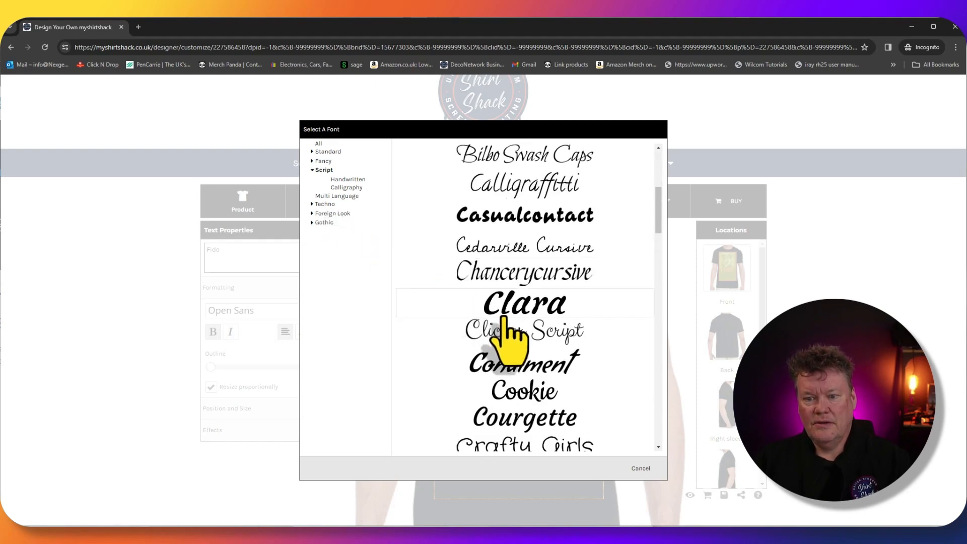
pyautogui.scroll(-2, 503, 317)
pyautogui.scroll(-4, 504, 322)
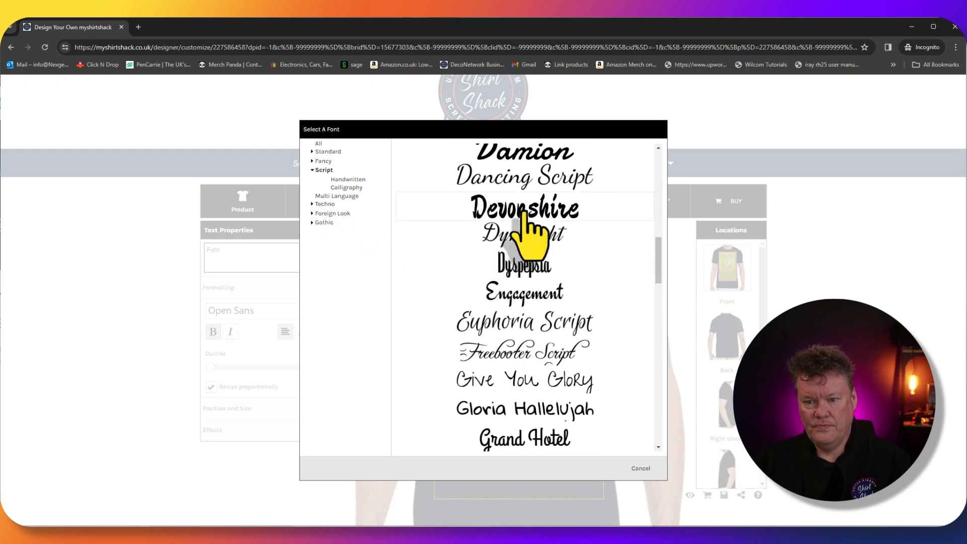
pyautogui.click(526, 216)
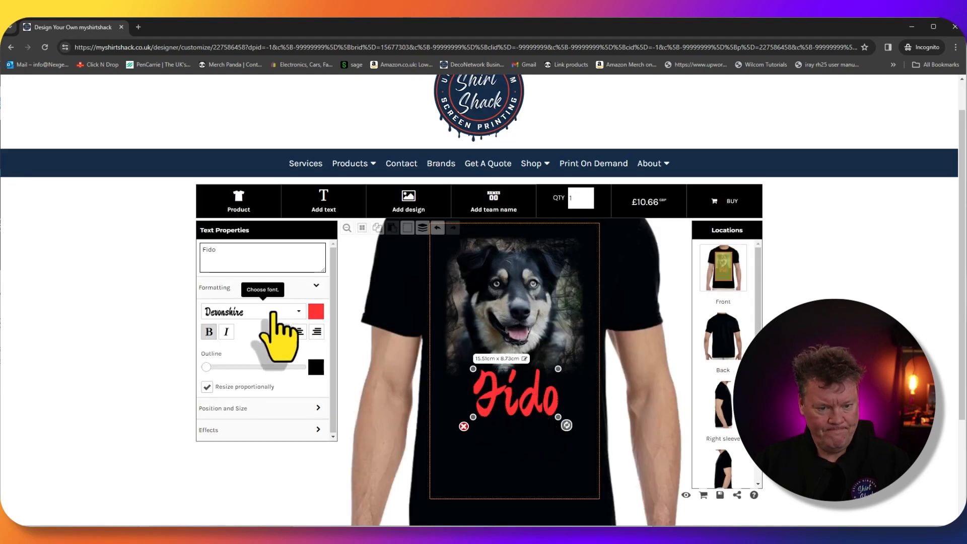
# Step: Set the "Fido" text's font to Satisfy, enlarge it to about 21.75 x 11.09 cm and overlap the photo's lower edge
pyautogui.click(282, 313)
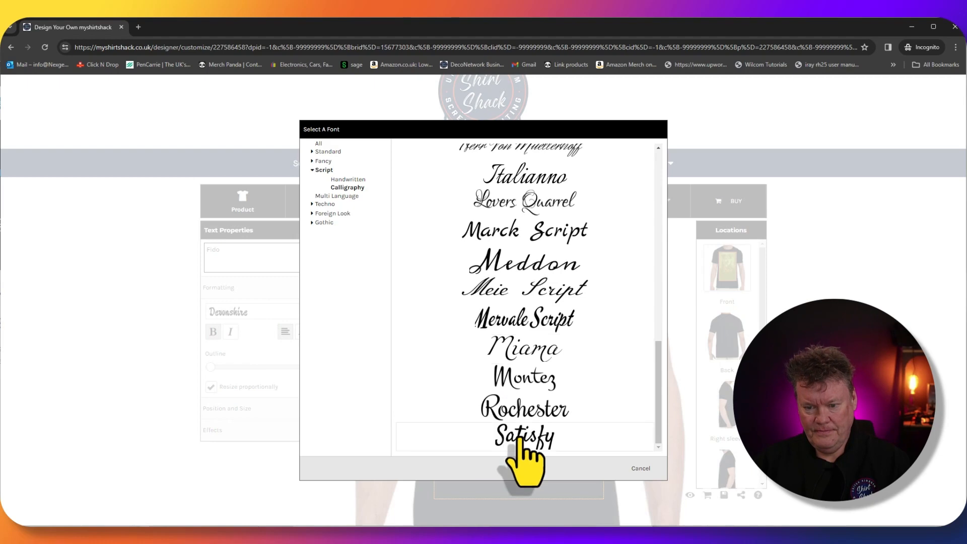
pyautogui.click(522, 437)
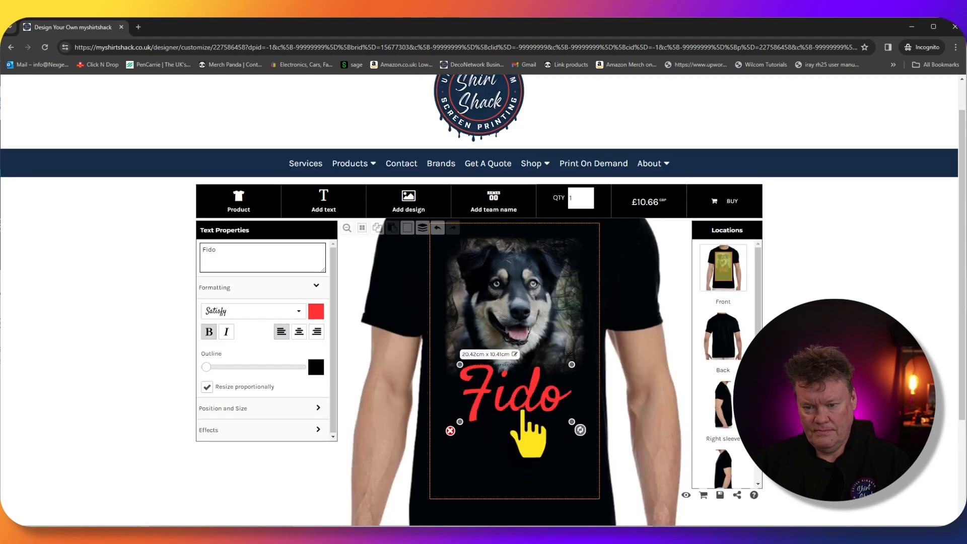
pyautogui.moveTo(522, 412); pyautogui.dragTo(577, 413)
# Step: Recolour the "Fido" text with a light beige sampled from the dog photo
pyautogui.click(316, 310)
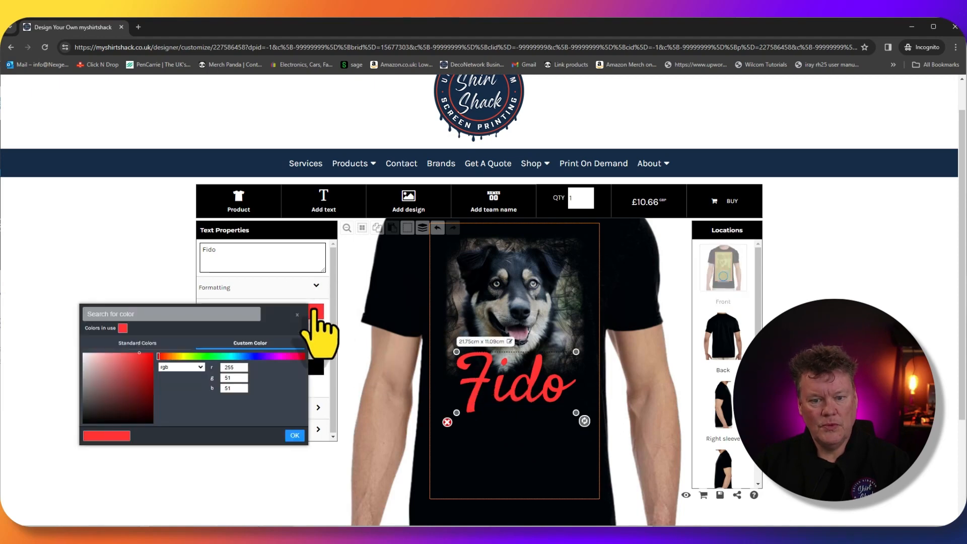
pyautogui.click(232, 356)
pyautogui.click(222, 356)
pyautogui.click(263, 436)
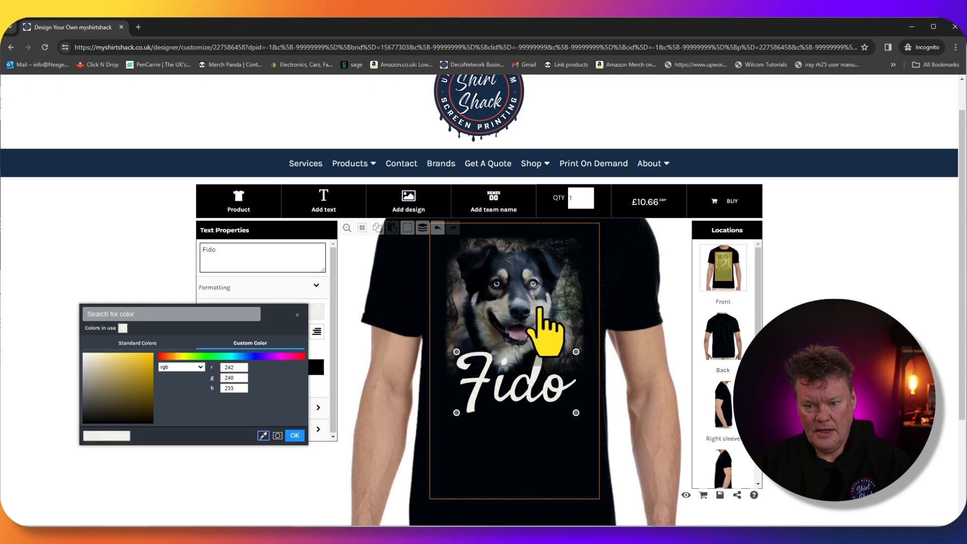
pyautogui.click(505, 277)
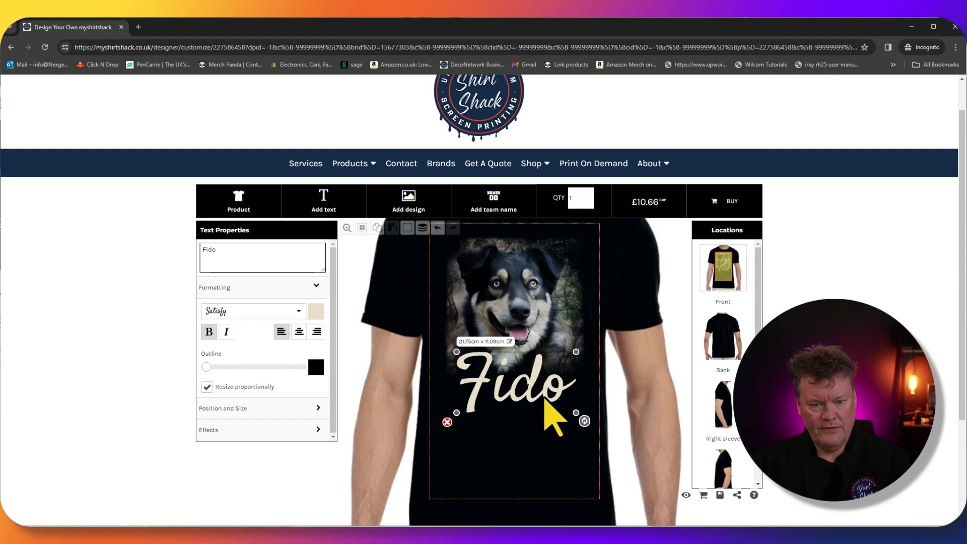
# Step: Add a thin outline to the "Fido" text in a dark blue-grey sampled from the dog photo
pyautogui.moveTo(209, 367); pyautogui.dragTo(220, 367)
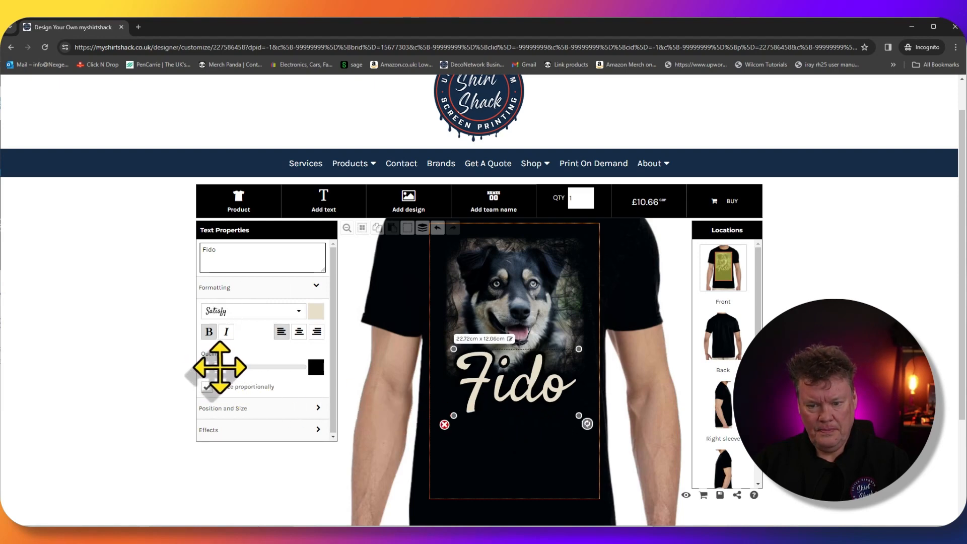
pyautogui.click(315, 367)
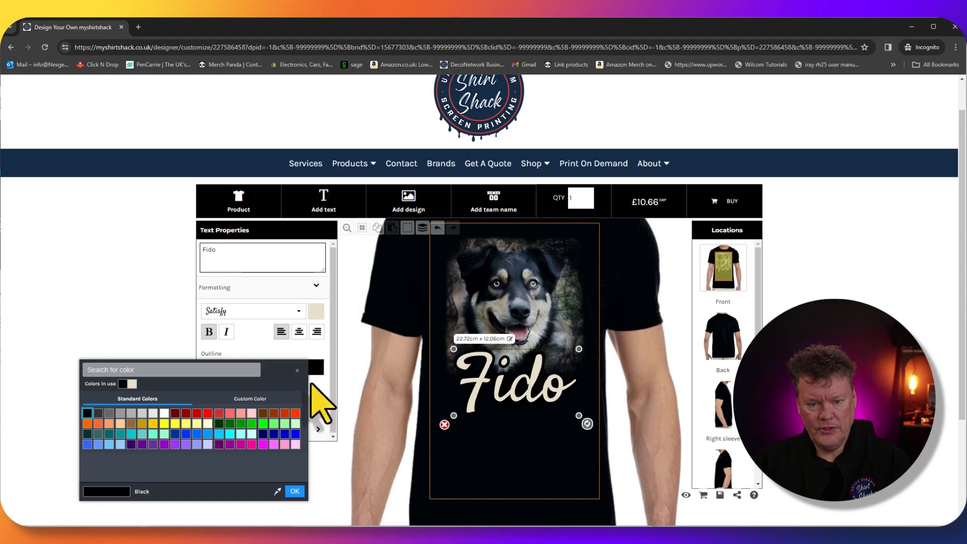
pyautogui.click(277, 491)
pyautogui.click(514, 318)
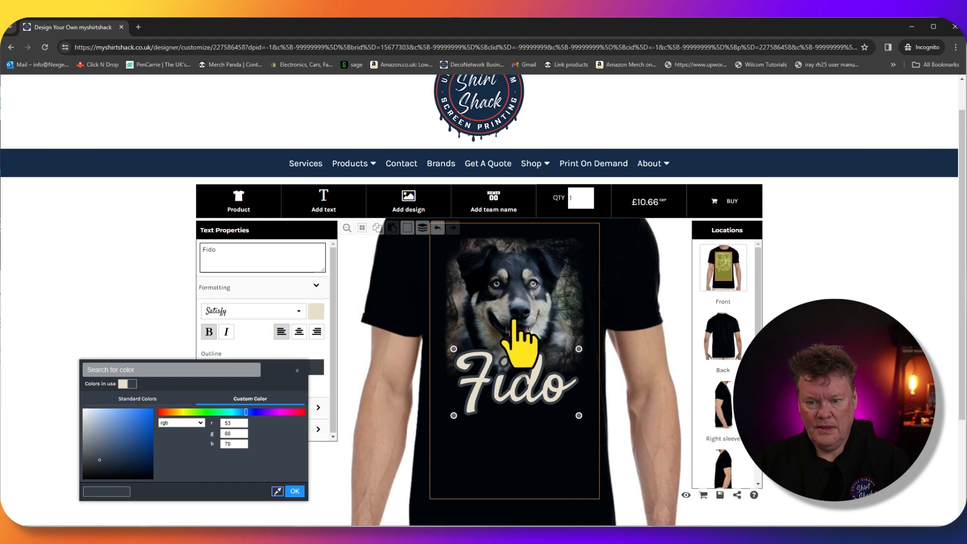
pyautogui.click(514, 326)
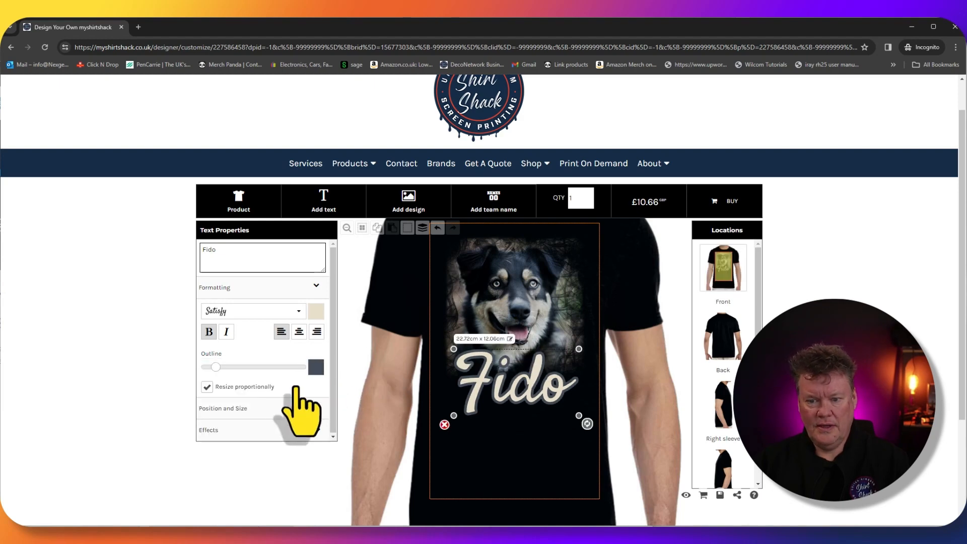
# Step: Try the Wavy text shape on "Fido"
pyautogui.click(285, 430)
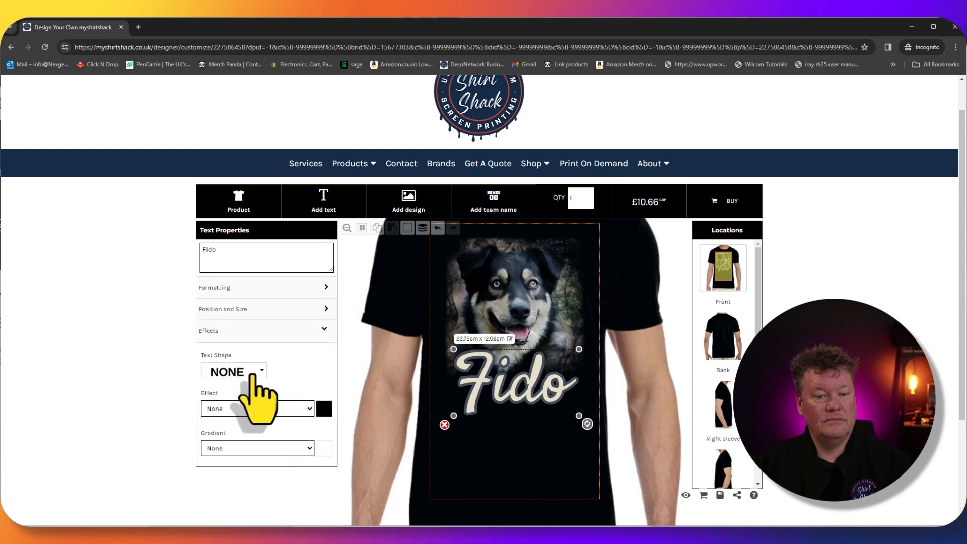
pyautogui.click(253, 375)
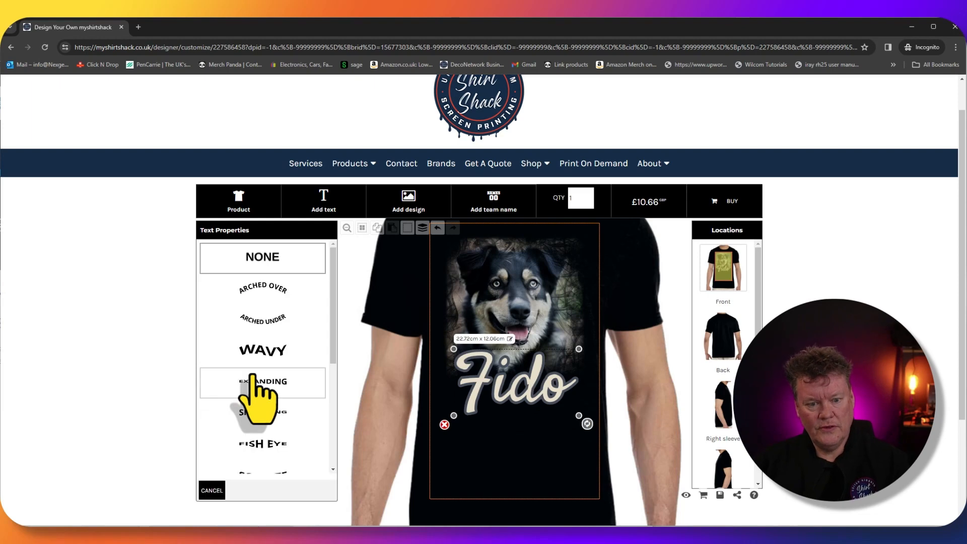
pyautogui.click(258, 351)
# Step: Change the "Fido" text shape to Bridge Under
pyautogui.click(254, 374)
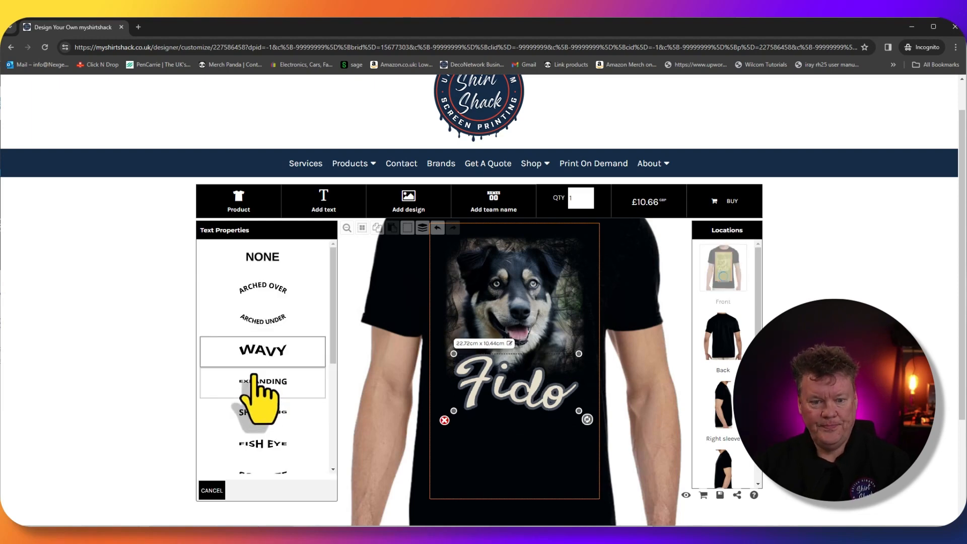
pyautogui.scroll(-5, 253, 378)
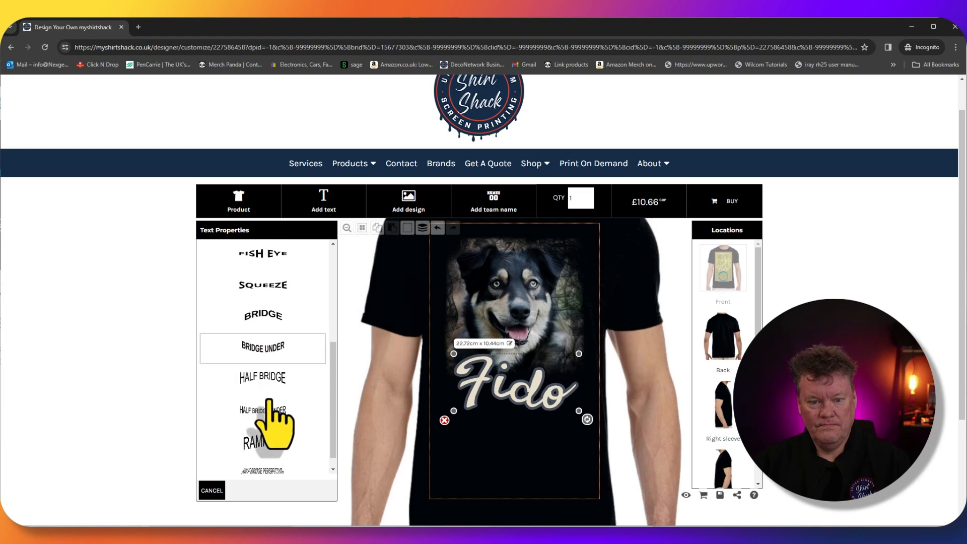
pyautogui.scroll(-2, 267, 398)
pyautogui.scroll(1, 268, 397)
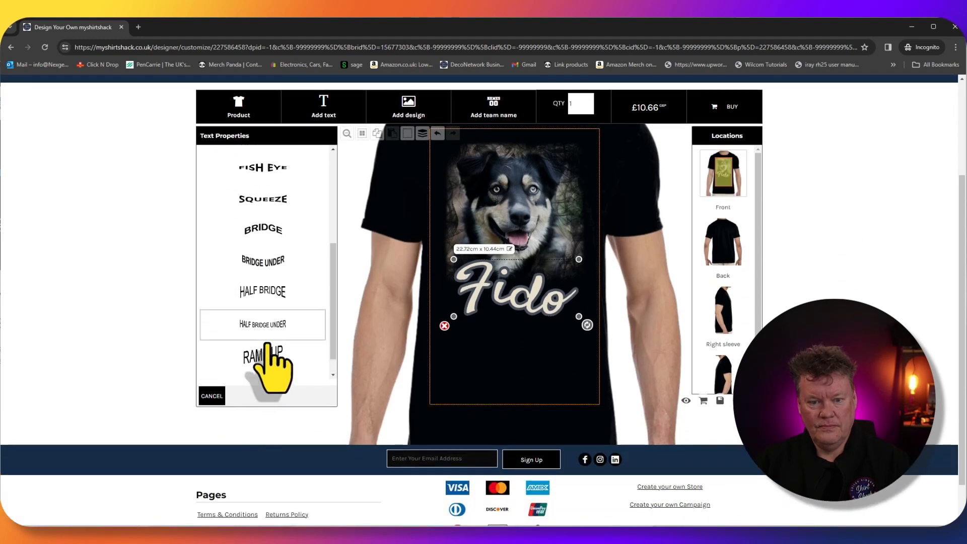
pyautogui.click(264, 292)
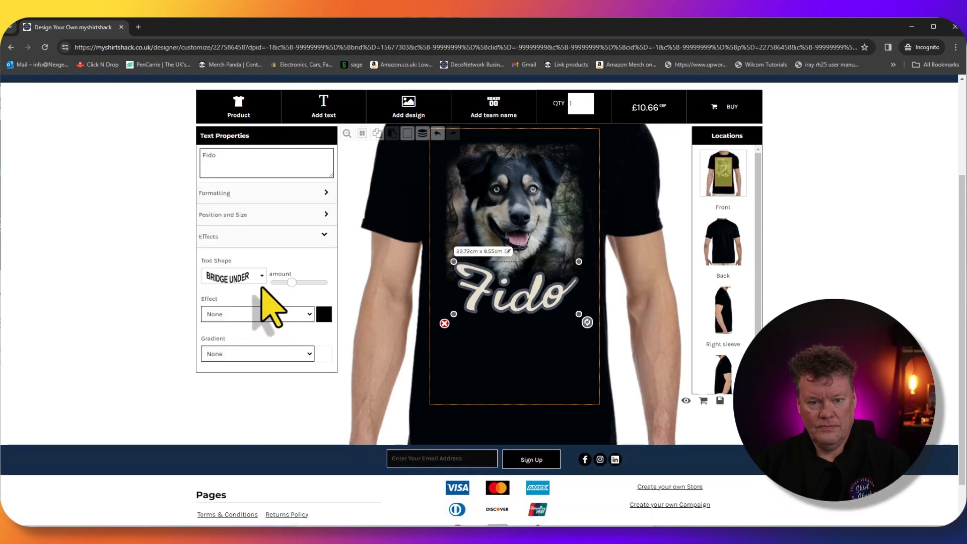
# Step: Try the Arched Over shape on the "Fido" text, and set the text shape back to None
pyautogui.click(250, 277)
pyautogui.scroll(3, 263, 313)
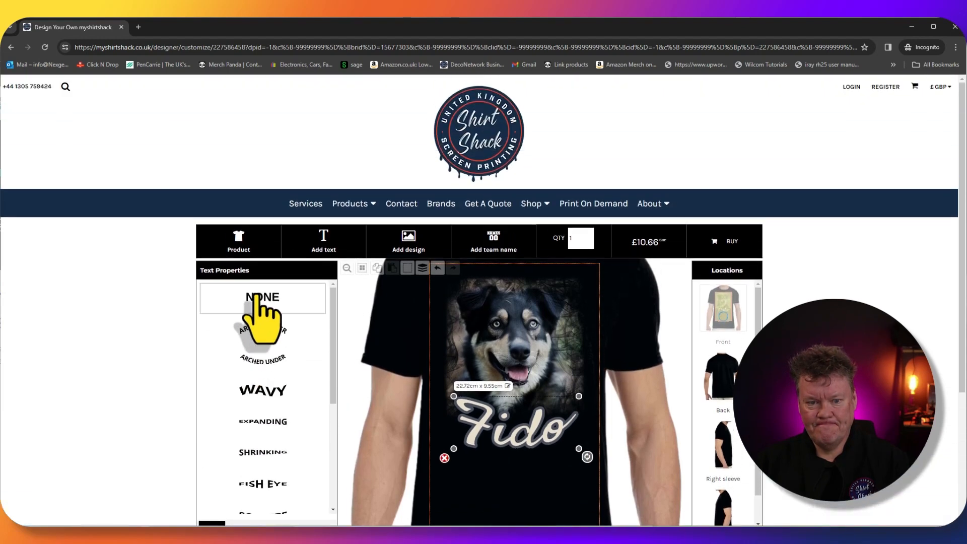
pyautogui.click(270, 332)
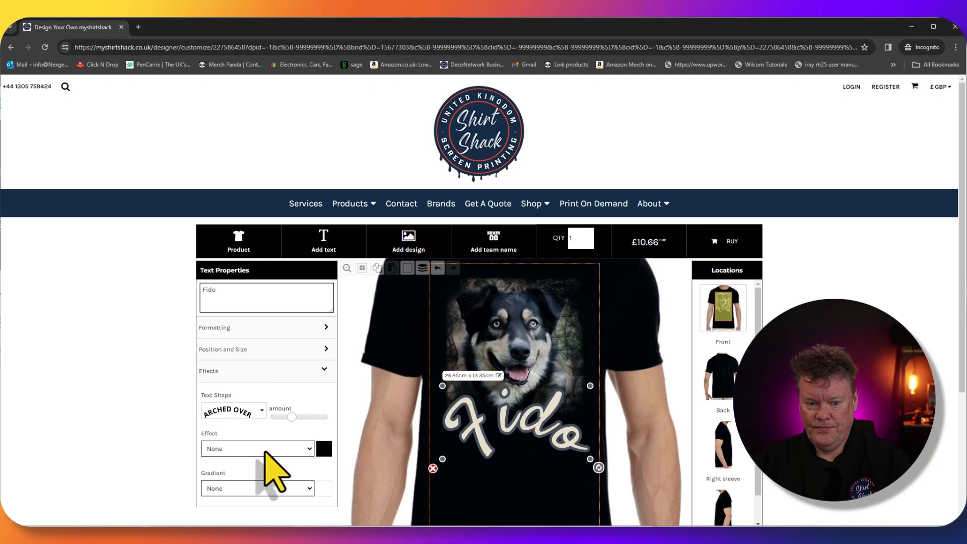
pyautogui.click(264, 449)
pyautogui.click(229, 462)
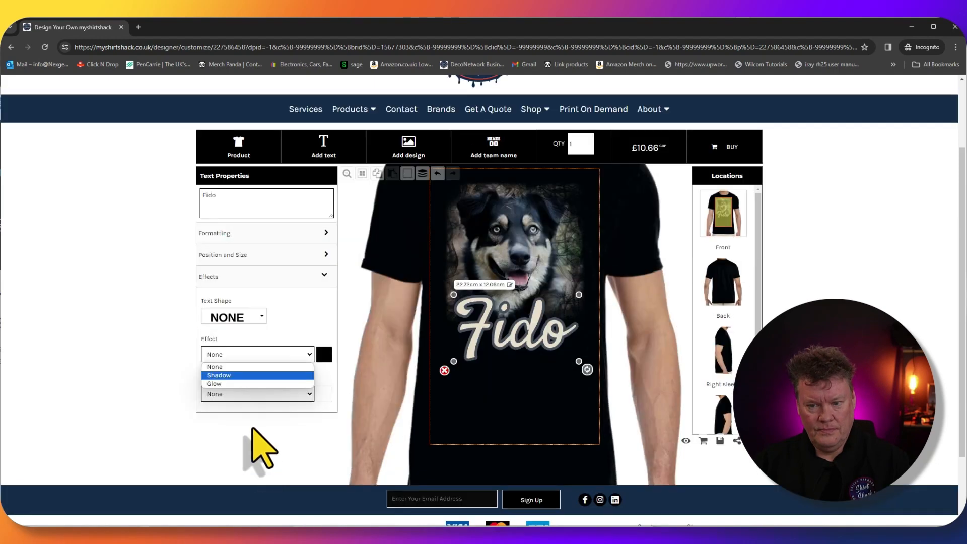
# Step: Try the Shadow and Glow effects on the "Fido" text, and set the effect back to None
pyautogui.click(244, 375)
pyautogui.click(287, 354)
pyautogui.click(250, 384)
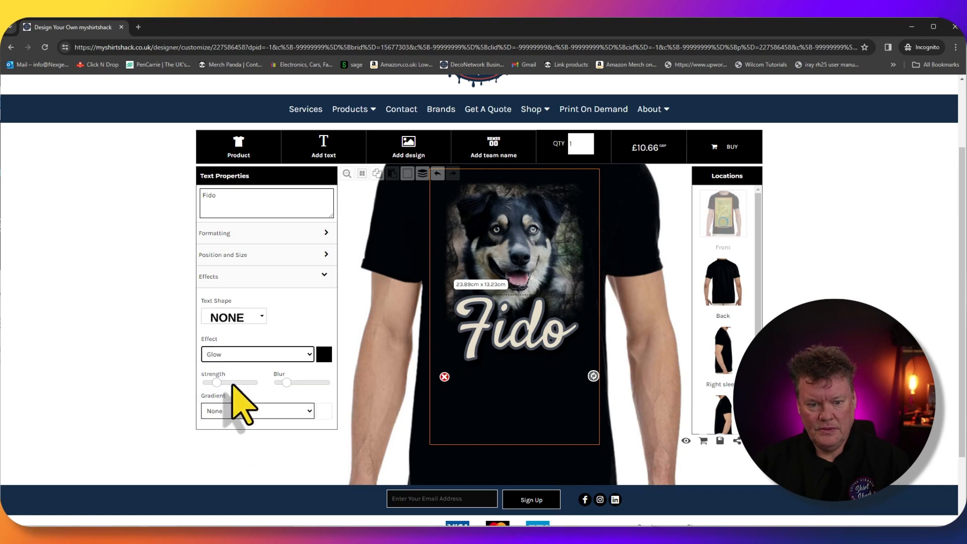
pyautogui.click(302, 354)
pyautogui.click(233, 366)
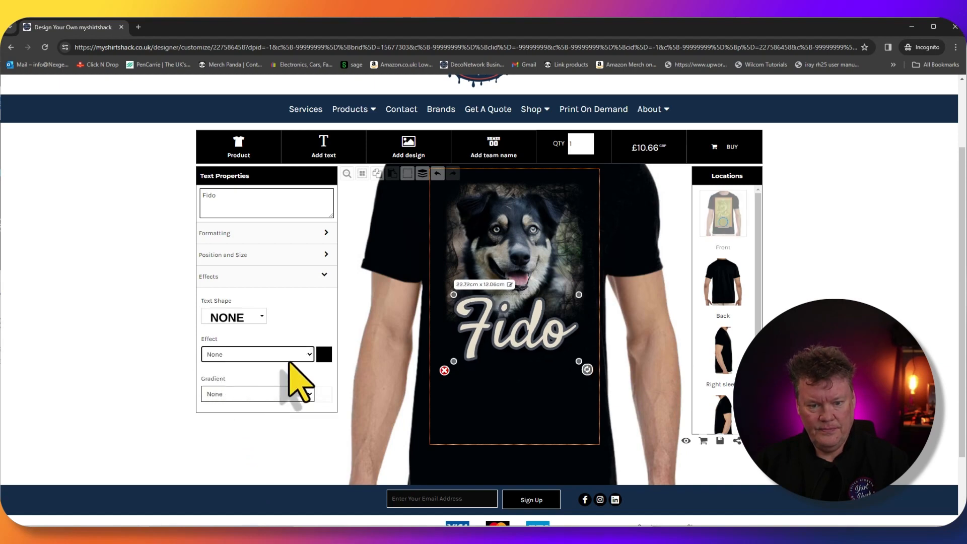
# Step: Try a Vertical gradient on the "Fido" text and change it to Horizontal
pyautogui.click(230, 394)
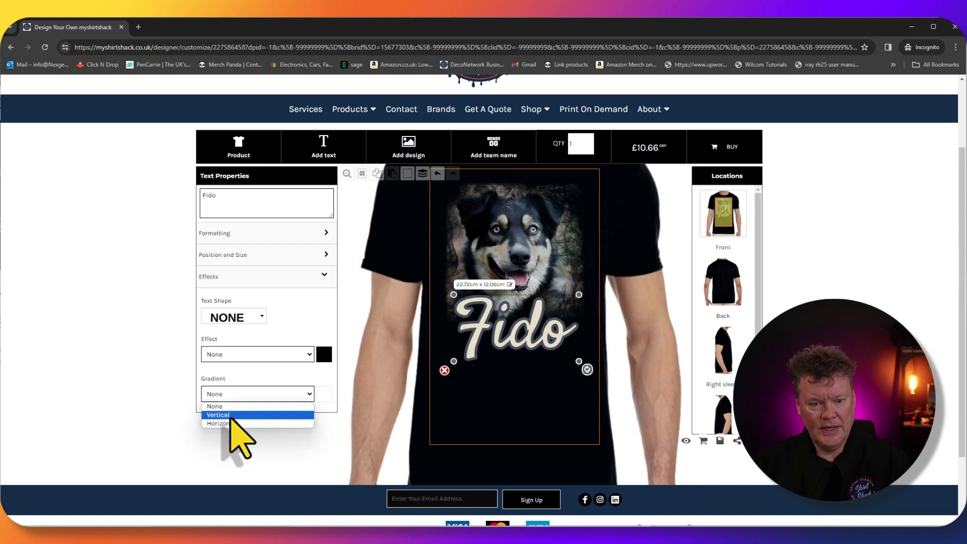
pyautogui.click(230, 415)
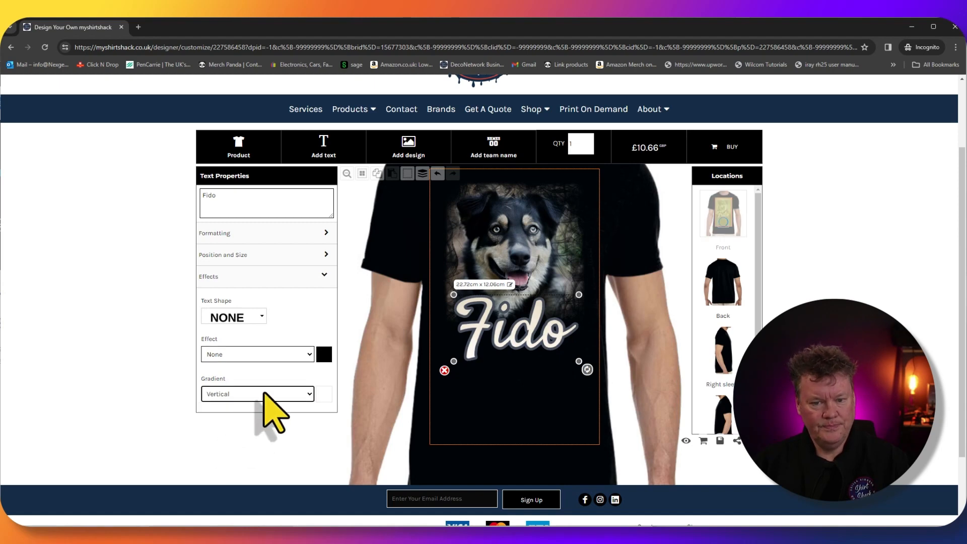
pyautogui.click(261, 394)
pyautogui.click(238, 423)
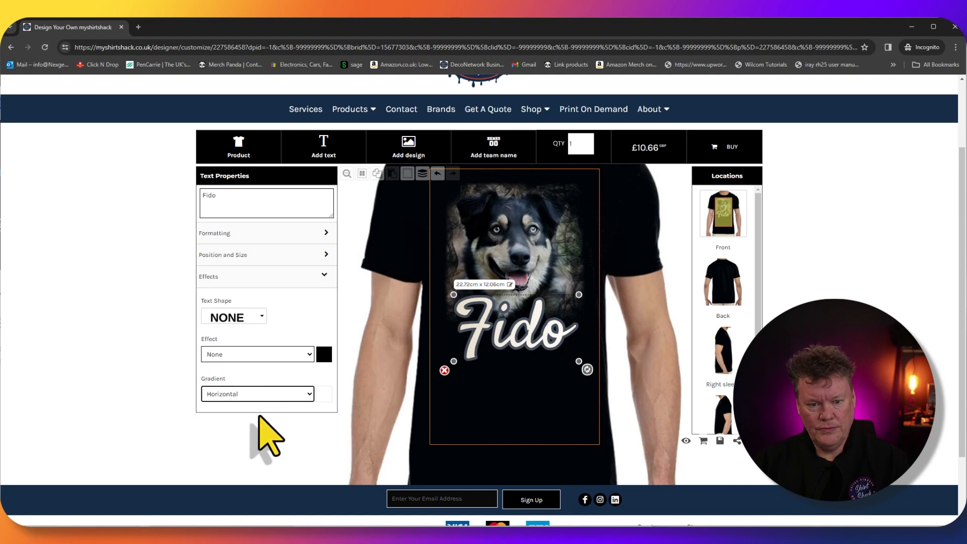
# Step: Set the "Fido" gradient colour to a near-black sampled from the dog photo and change the gradient to Vertical
pyautogui.click(320, 395)
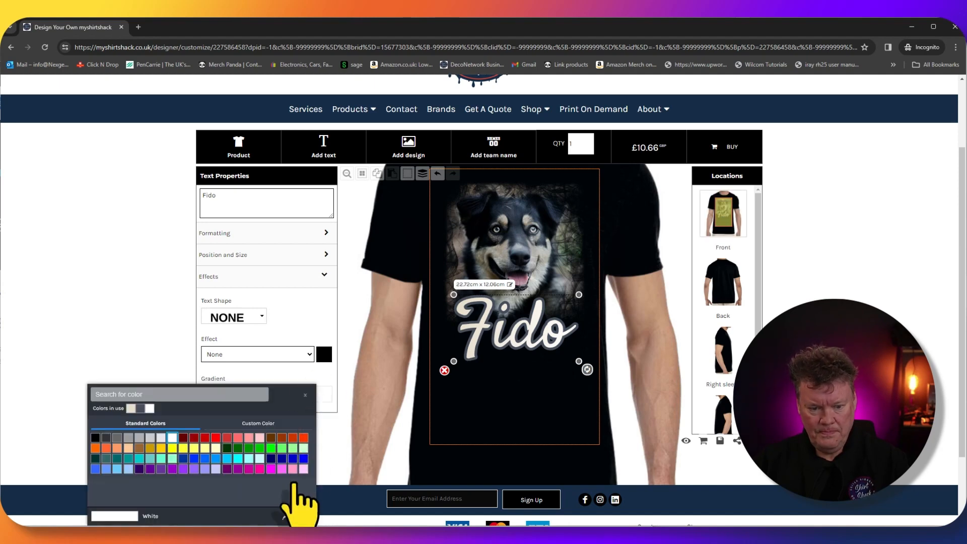
pyautogui.click(285, 516)
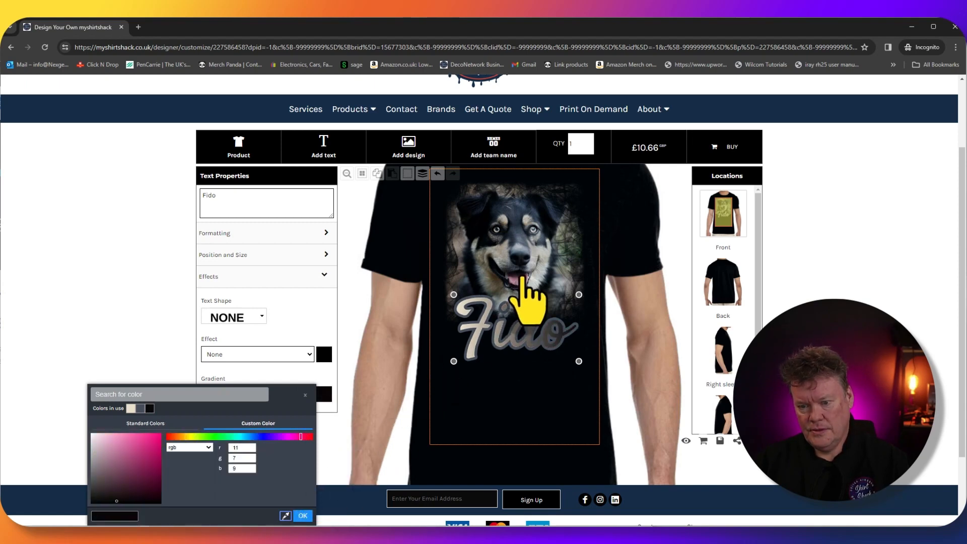
pyautogui.click(523, 277)
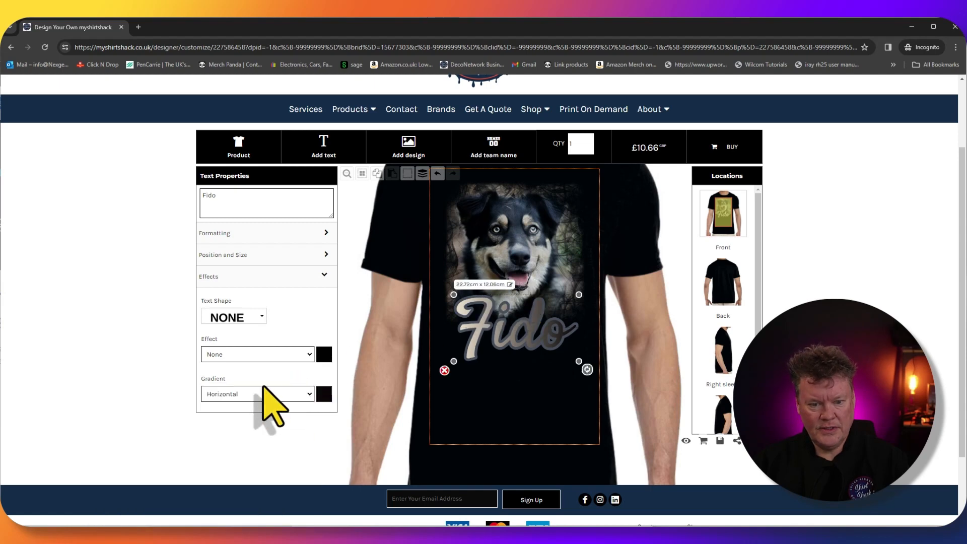
pyautogui.click(255, 394)
pyautogui.click(219, 415)
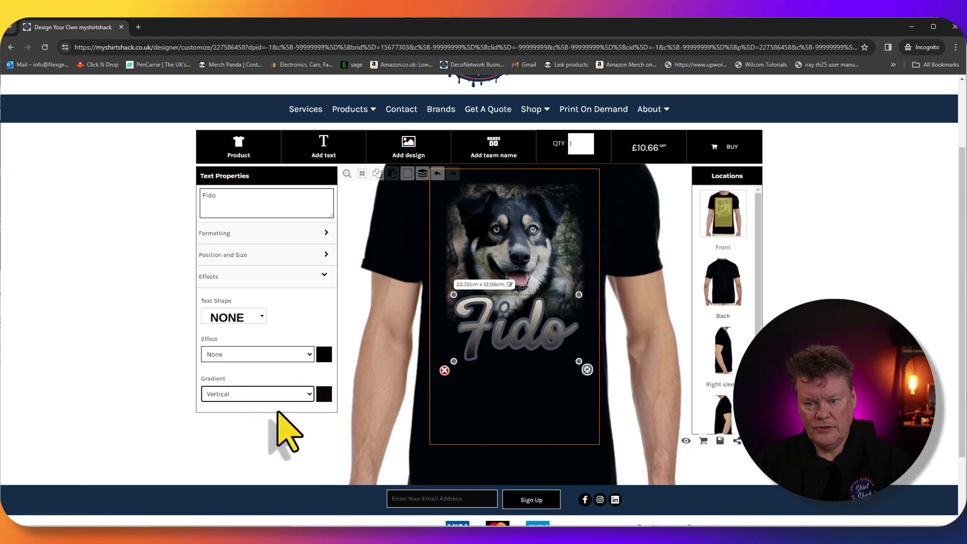
# Step: Try a neutral grey sampled from the dog's face as the "Fido" text outline colour
pyautogui.click(513, 392)
pyautogui.scroll(1, 513, 391)
pyautogui.click(513, 391)
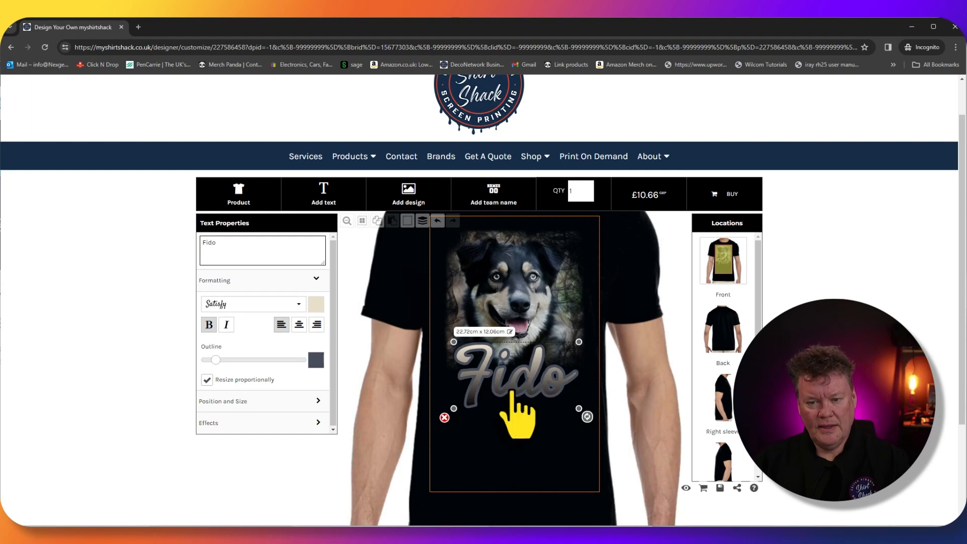
pyautogui.click(316, 359)
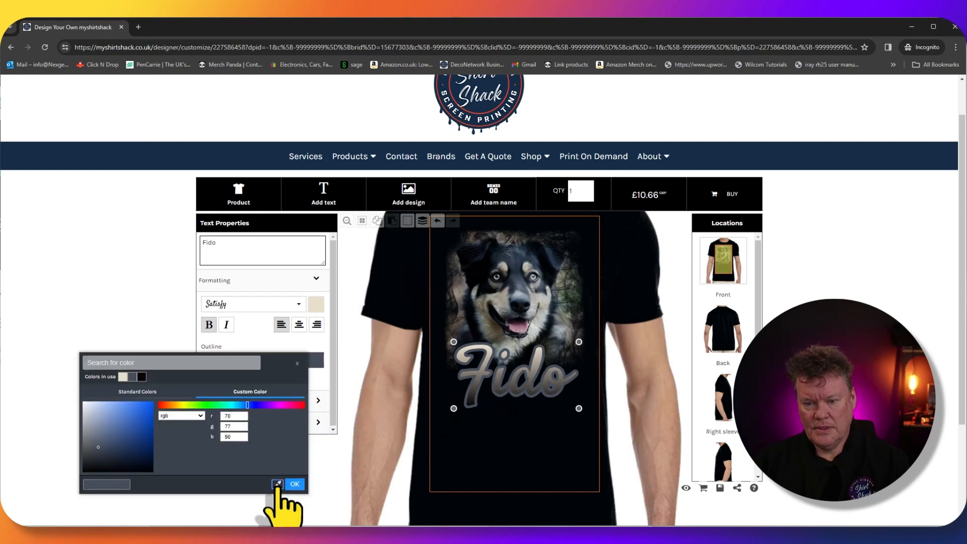
pyautogui.click(277, 484)
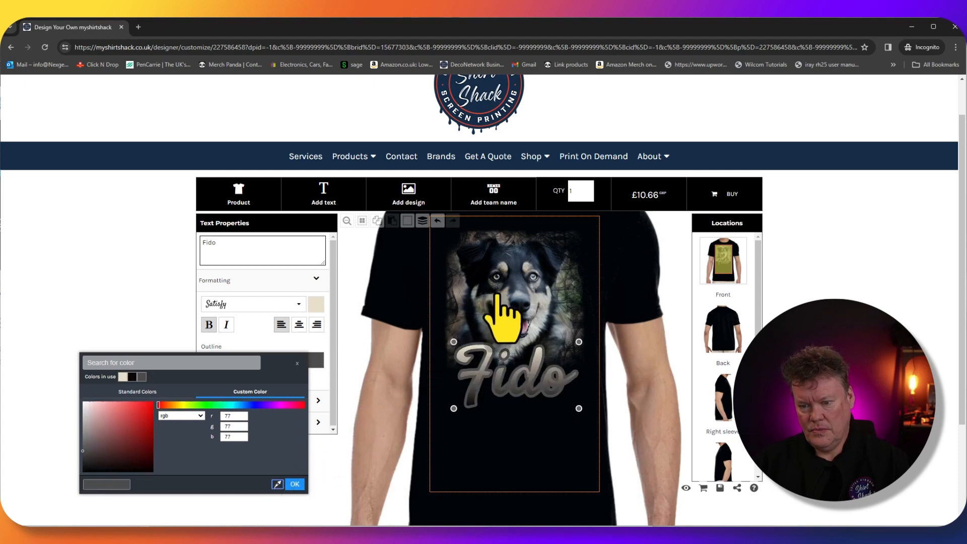
pyautogui.click(497, 296)
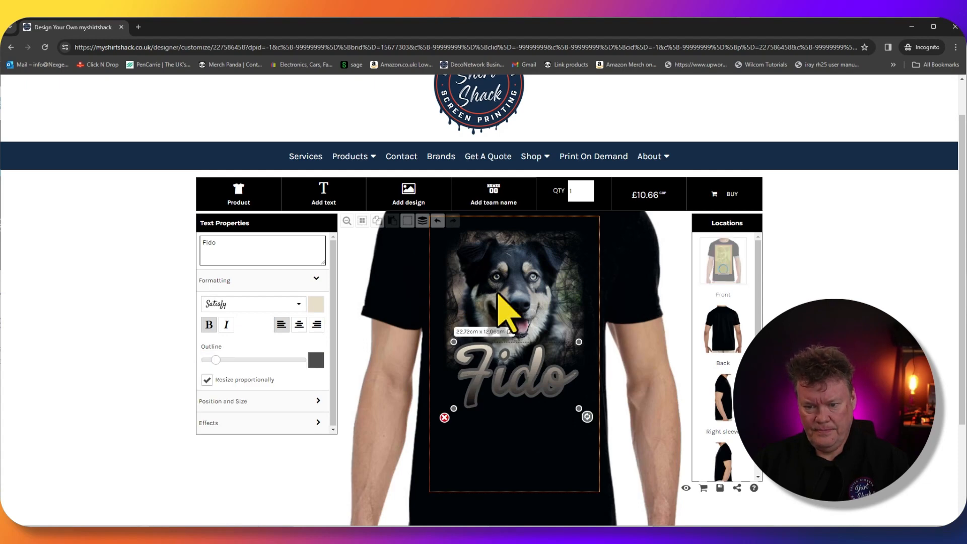
# Step: Set the "Fido" outline colour to a grey-green sampled from the photo's background beside the dog
pyautogui.click(316, 360)
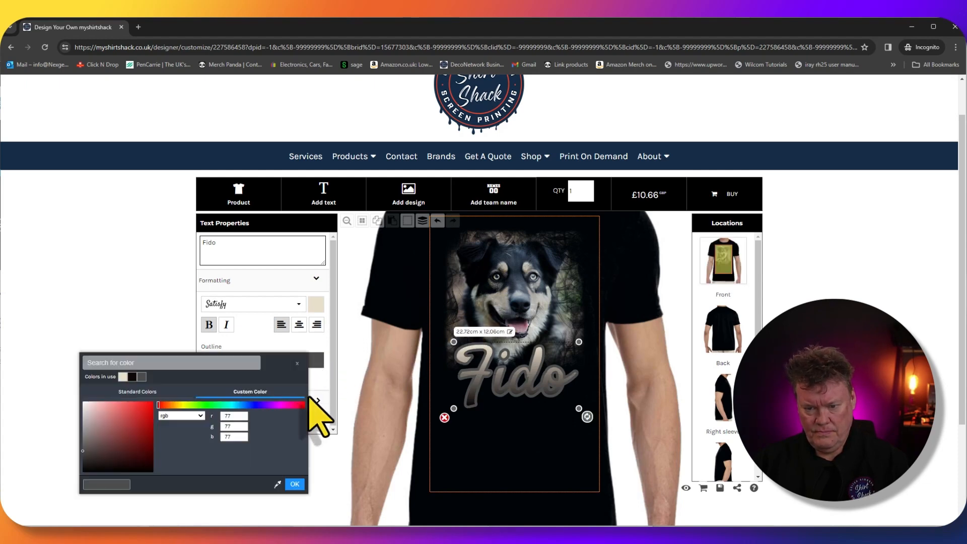
pyautogui.click(277, 484)
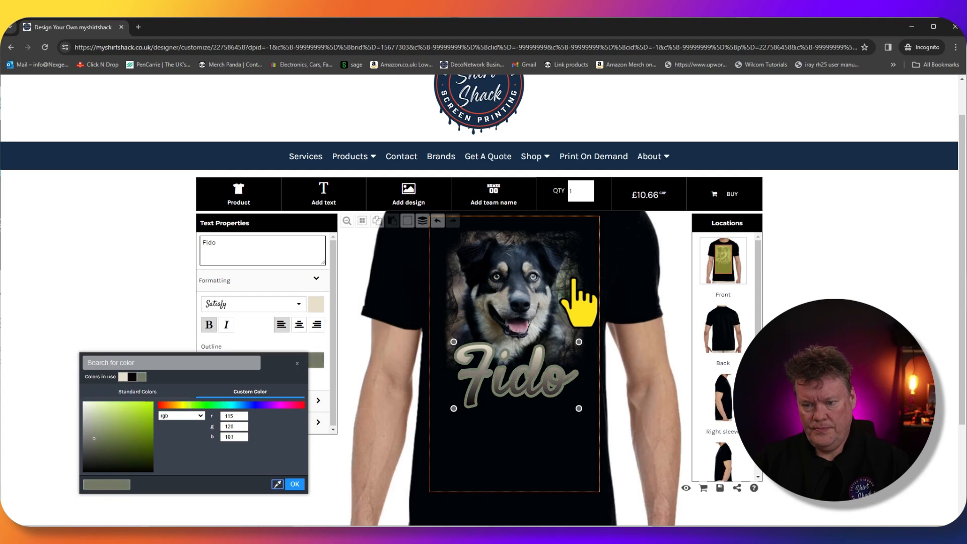
pyautogui.click(573, 280)
pyautogui.click(496, 462)
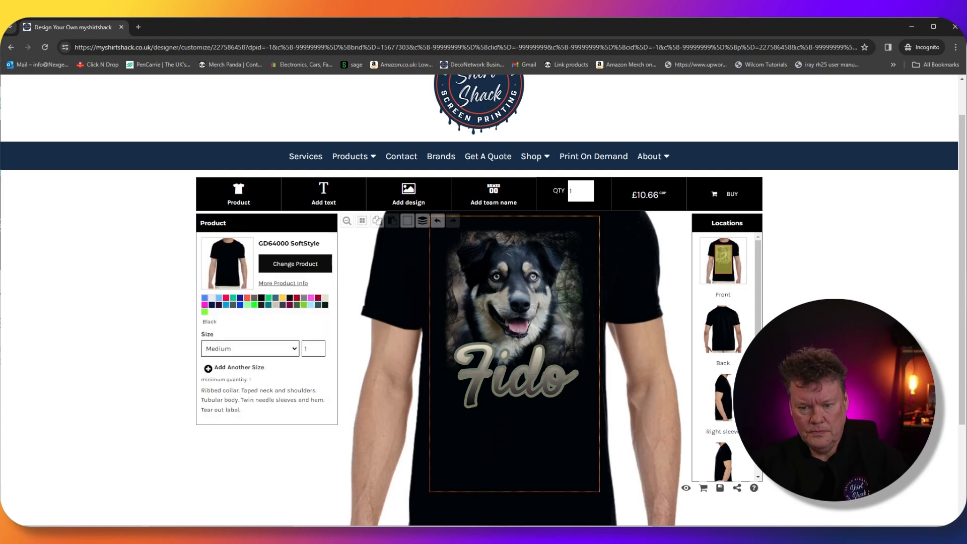
# Step: Try the Engagement calligraphy font on the "Fido" text and change it to Clara
pyautogui.click(514, 398)
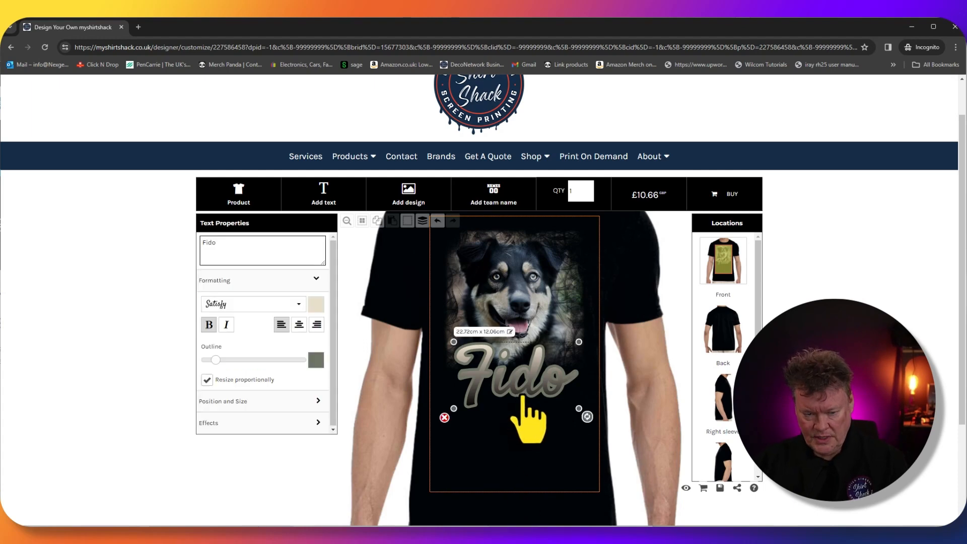
pyautogui.click(294, 304)
pyautogui.scroll(5, 491, 330)
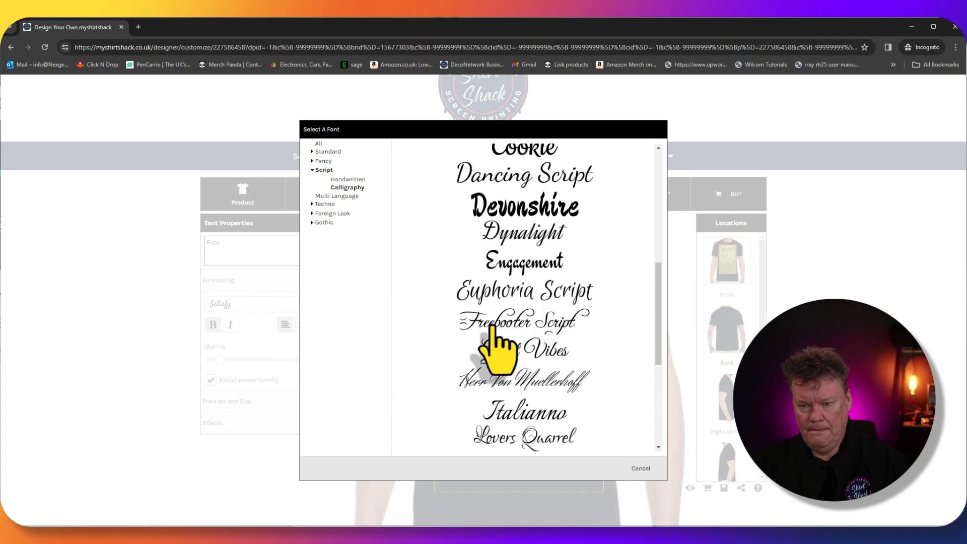
pyautogui.click(519, 265)
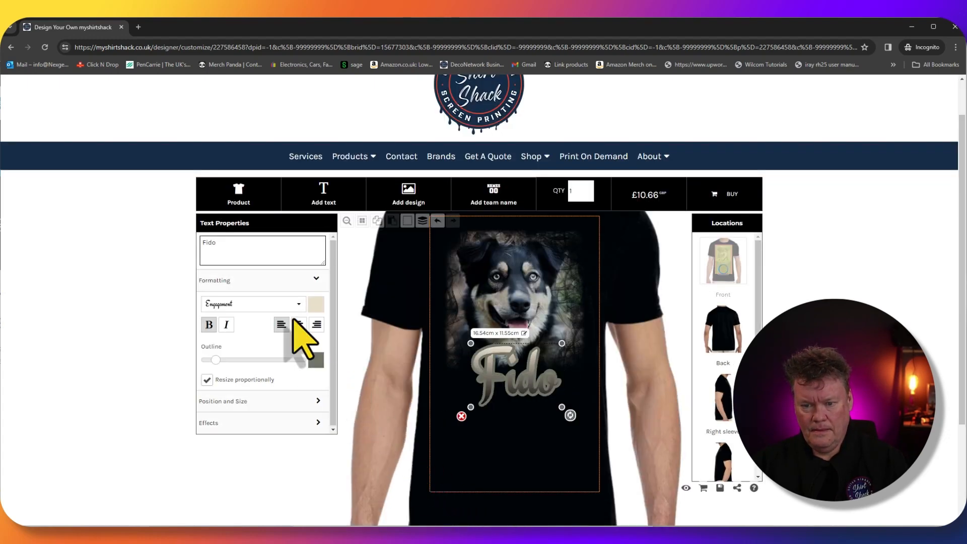
pyautogui.click(278, 305)
pyautogui.scroll(4, 403, 299)
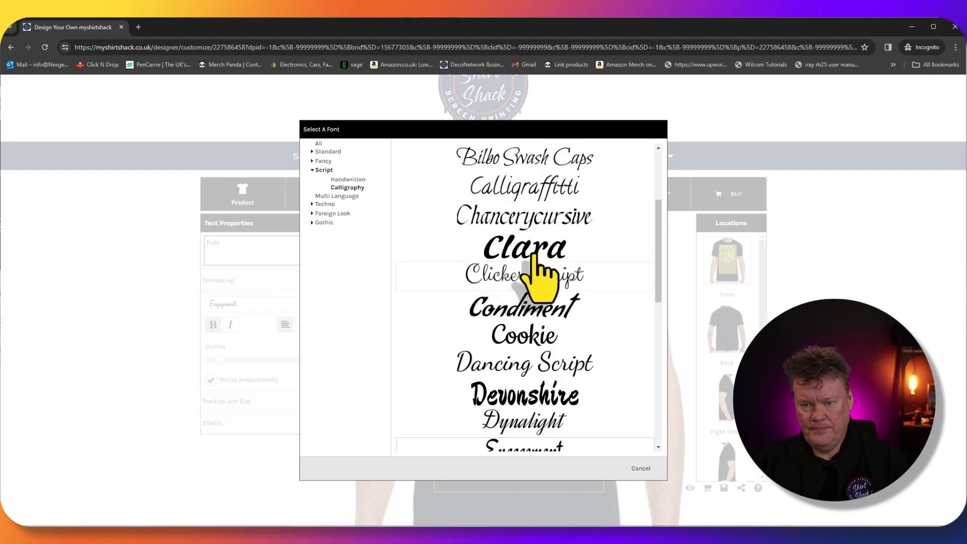
pyautogui.click(533, 267)
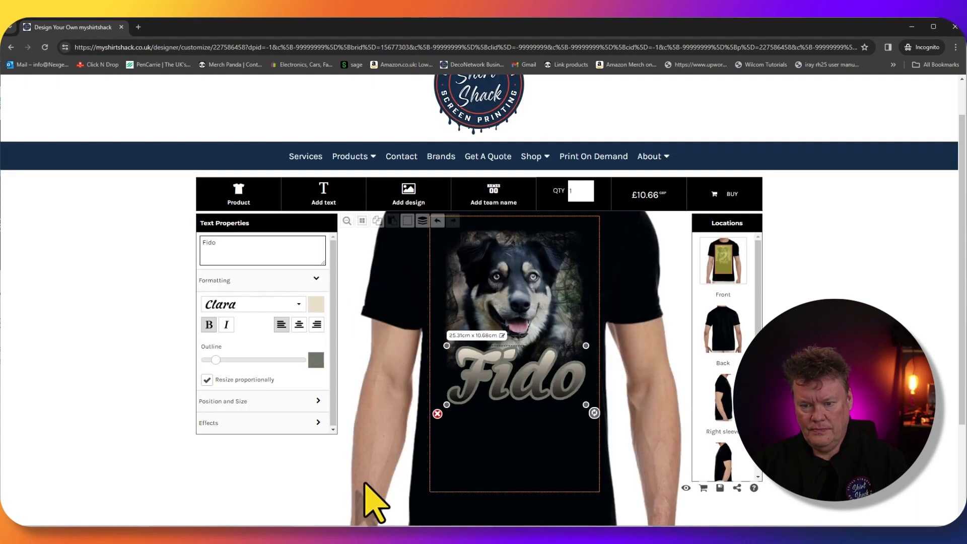
# Step: Tilt the "Fido" text upward to the right and resize it to about 24.39 cm × 10.29 cm below the dog's face
pyautogui.moveTo(594, 412); pyautogui.dragTo(578, 401)
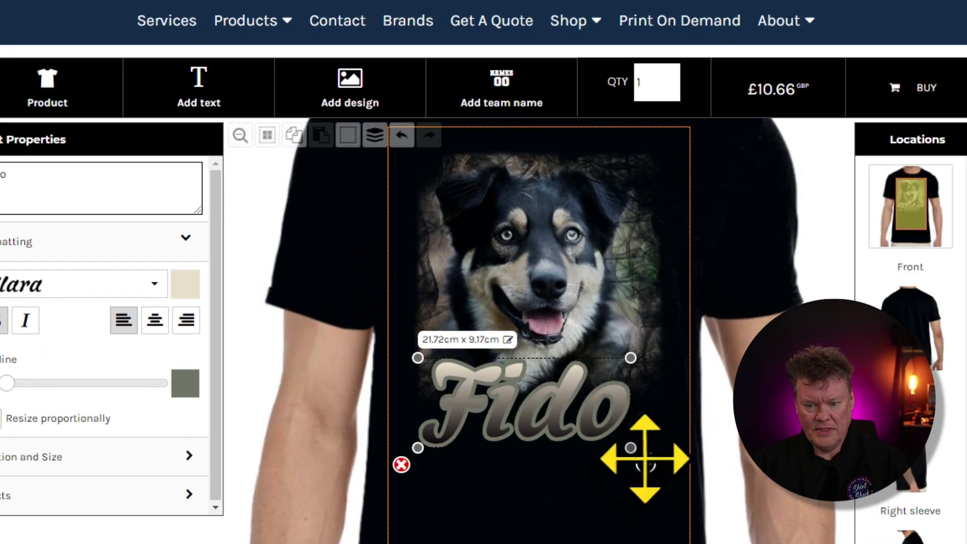
pyautogui.moveTo(645, 462); pyautogui.dragTo(678, 492)
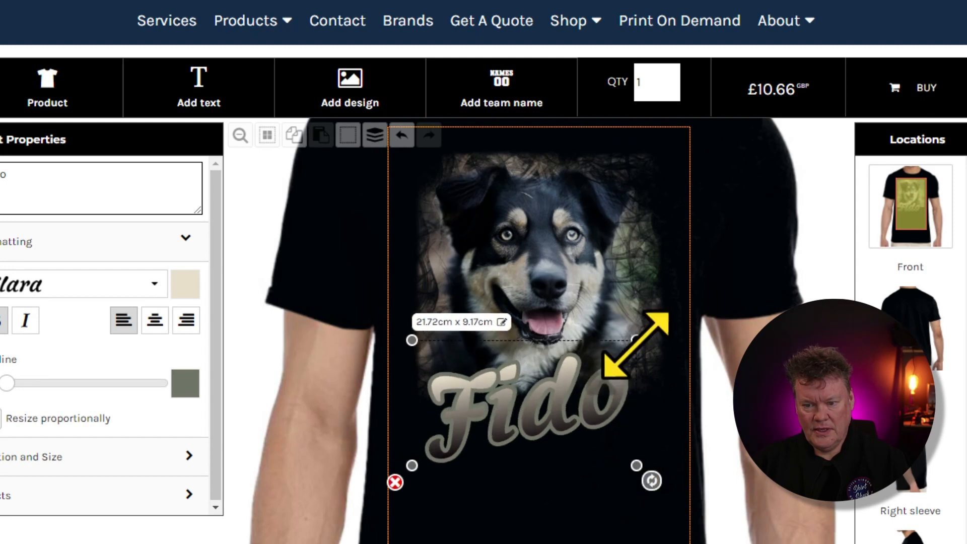
pyautogui.moveTo(638, 337); pyautogui.dragTo(660, 326)
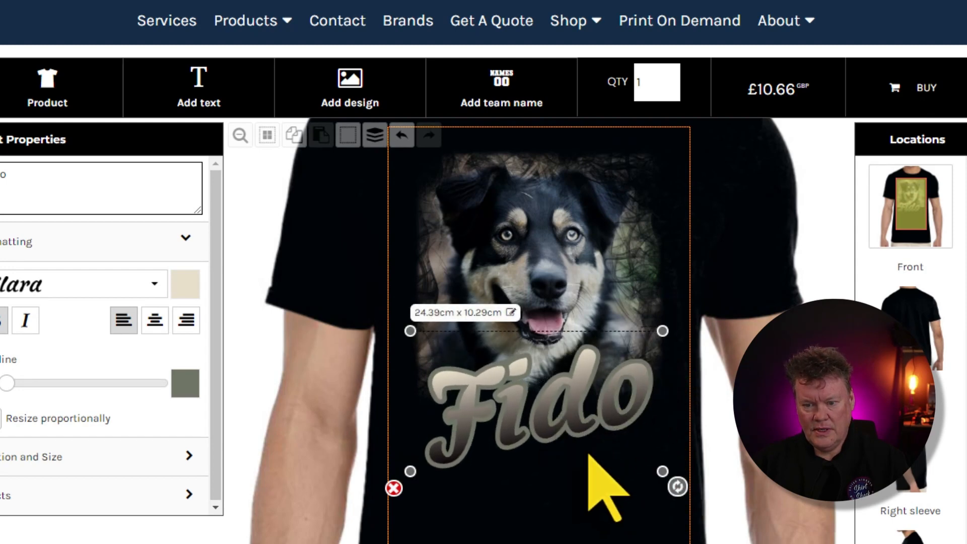
pyautogui.click(615, 529)
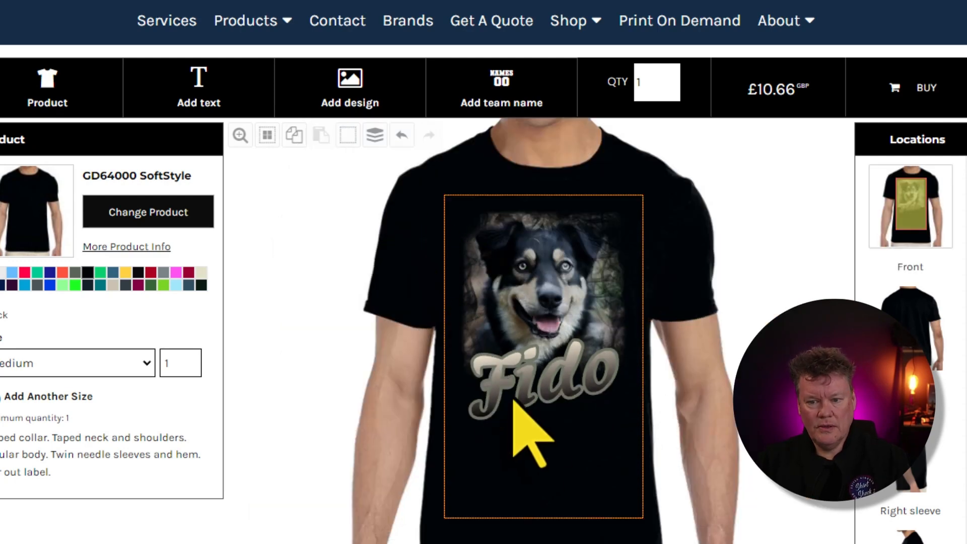
pyautogui.click(557, 471)
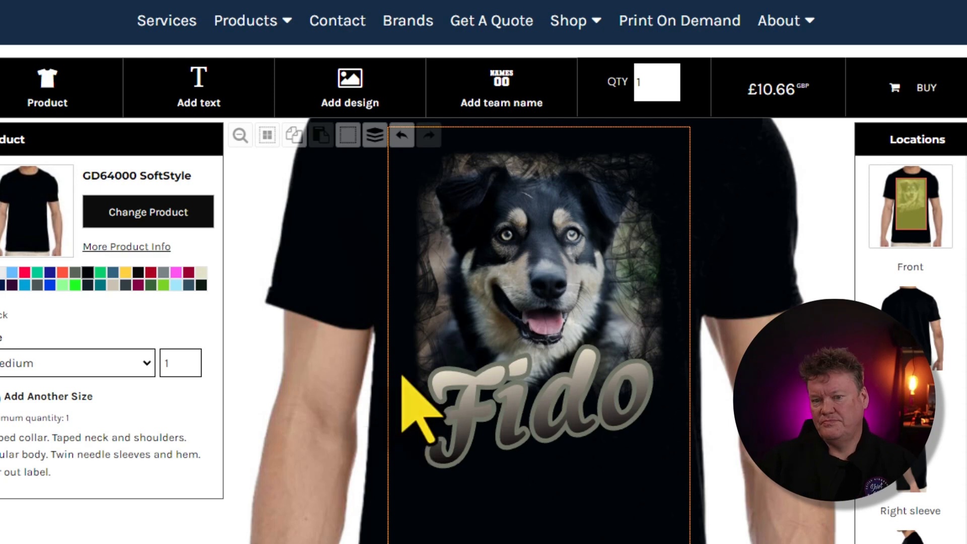
pyautogui.scroll(-2, 413, 408)
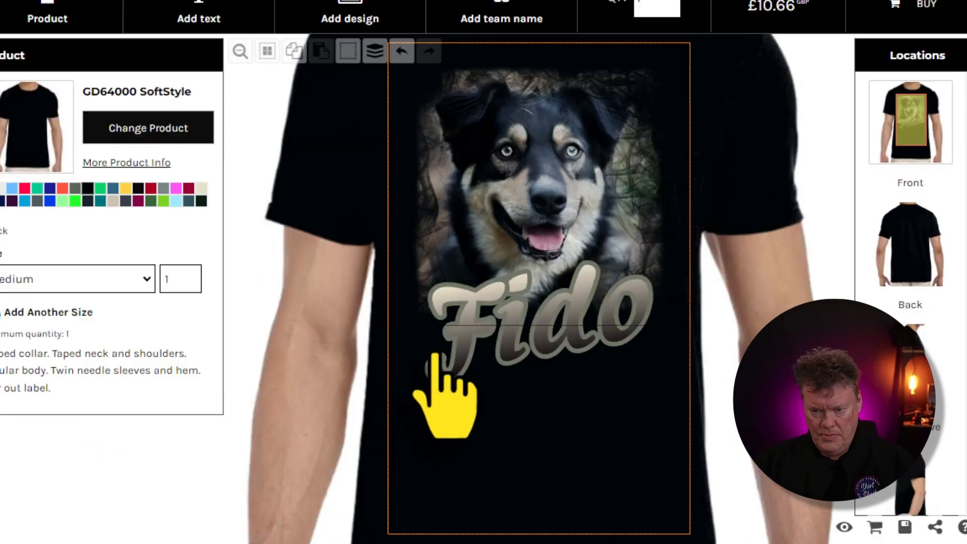
# Step: Switch to Clipdrop's Image upscaler and upscale the rising67 family portrait at x4 in Smooth mode
pyautogui.click(731, 160)
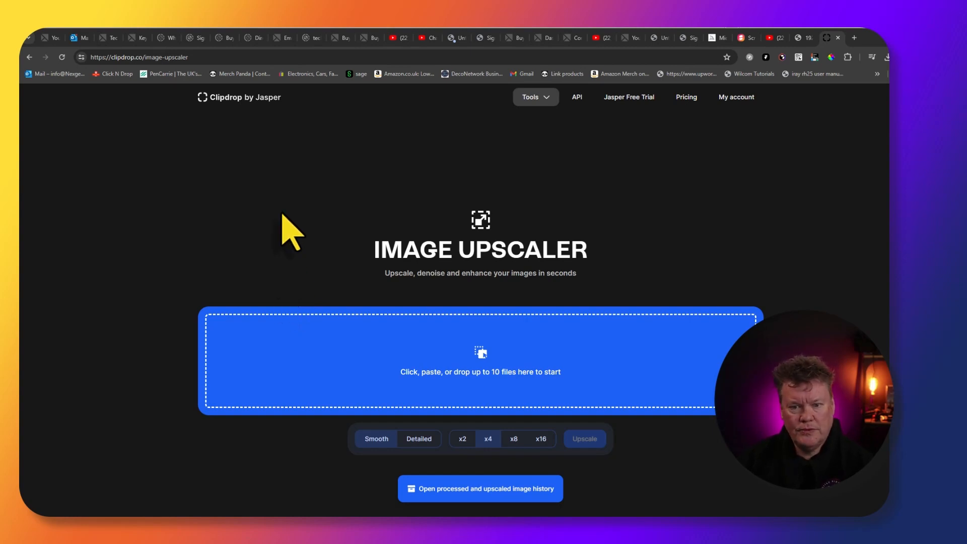
pyautogui.click(528, 104)
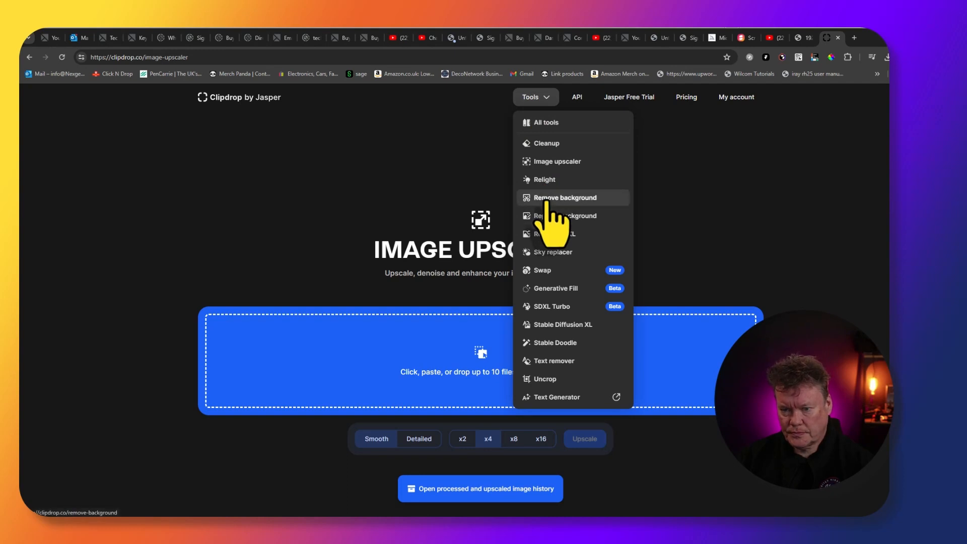
pyautogui.click(549, 168)
pyautogui.click(471, 353)
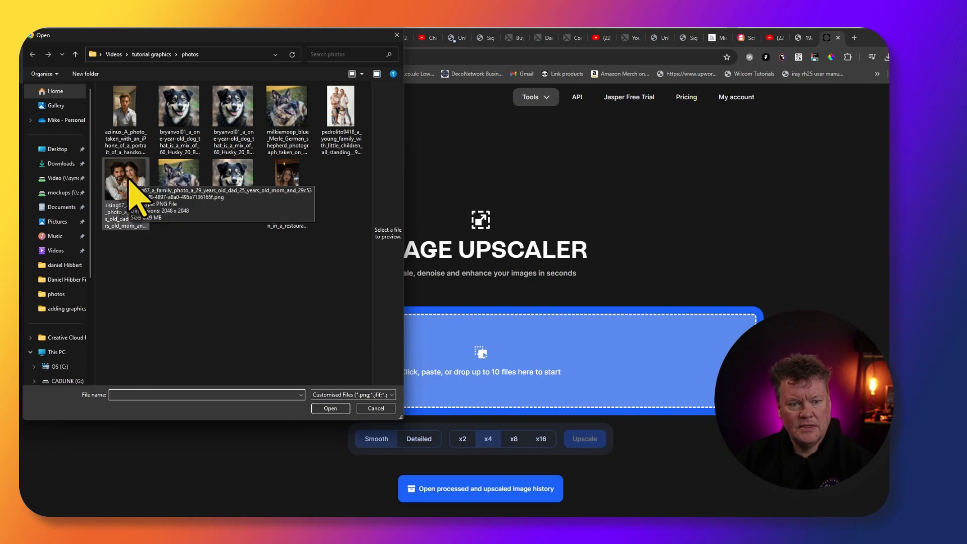
pyautogui.doubleClick(129, 180)
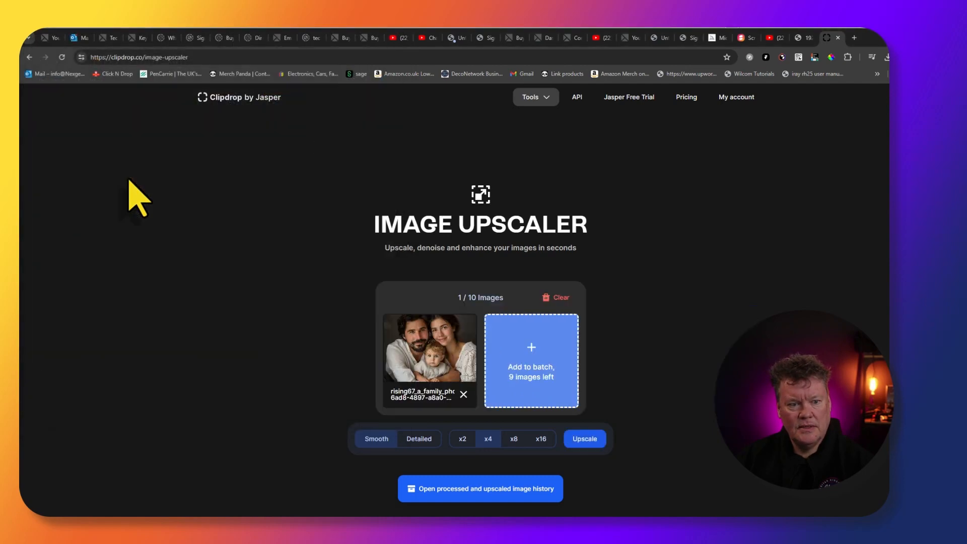
pyautogui.click(583, 439)
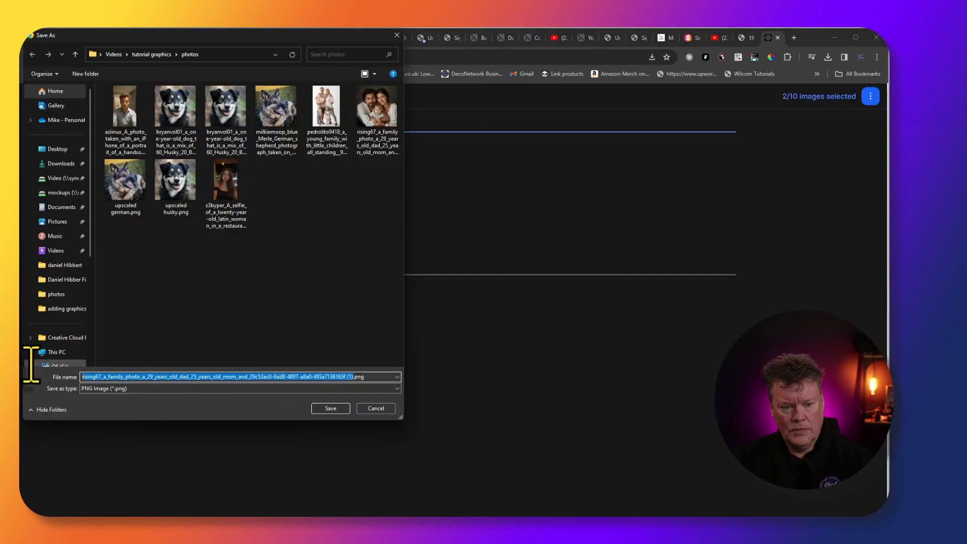
# Step: Save the upscaled family portrait in the photos folder as "portraight upscaled.png"
pyautogui.write('psca')
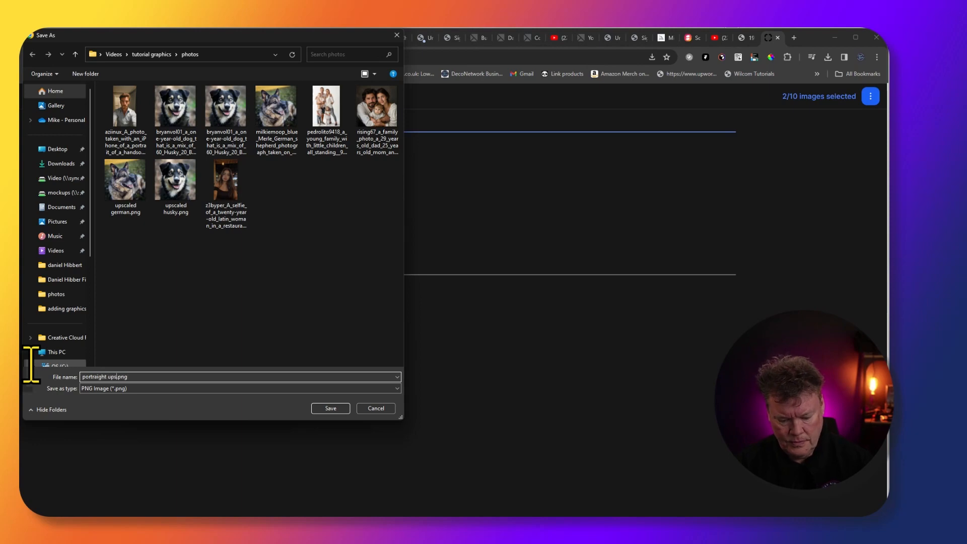
pyautogui.write('led')
pyautogui.click(330, 408)
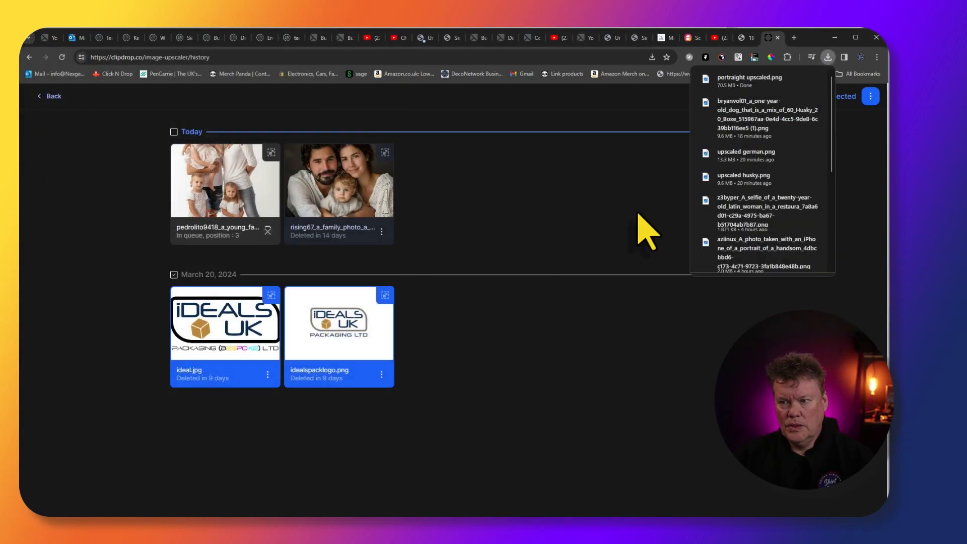
# Step: Switch back to the myshirtshack designer and change the blank GD64000 SoftStyle T-shirt's colour to White
pyautogui.click(834, 37)
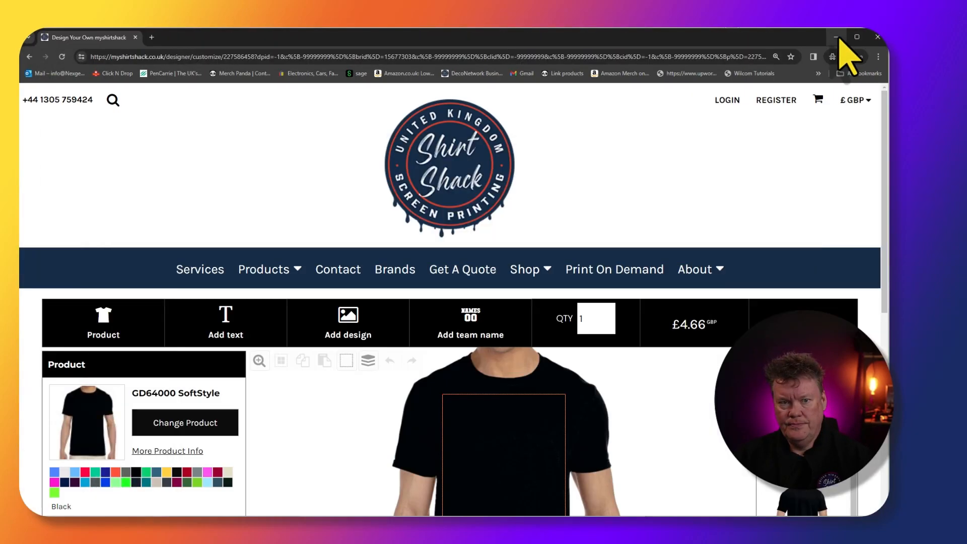
pyautogui.scroll(-4, 325, 288)
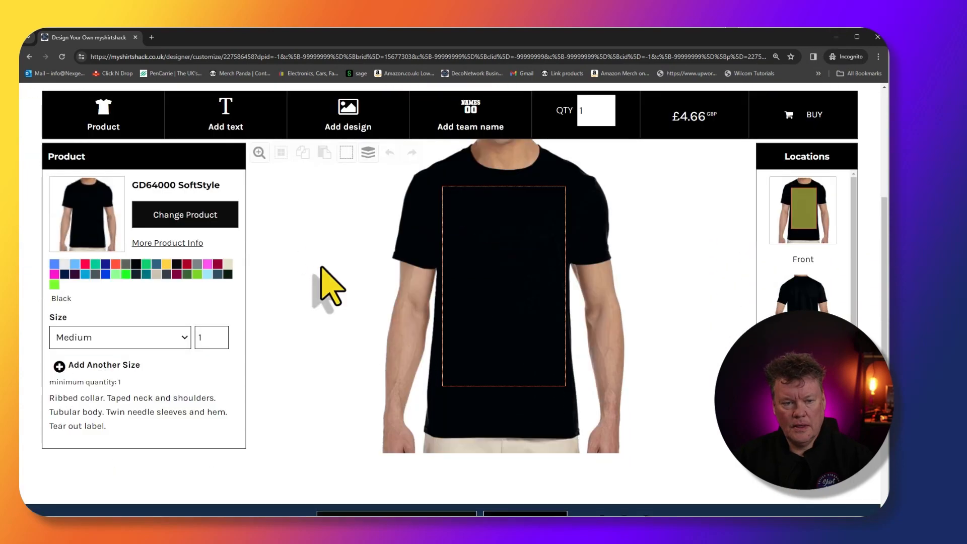
pyautogui.click(64, 272)
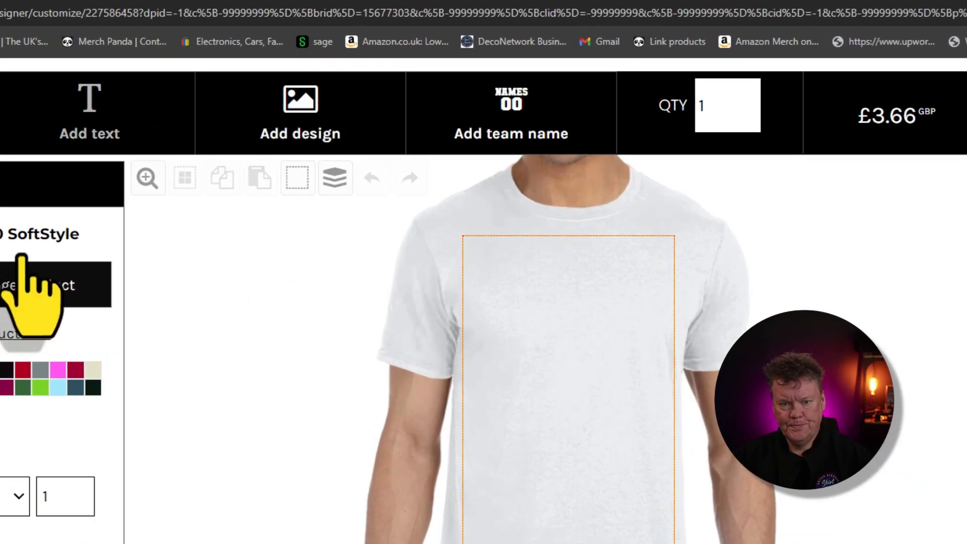
# Step: Upload "portraight upscaled.png" as a DTG/Digital Printing design on the white shirt and declare ownership of the print rights
pyautogui.click(288, 137)
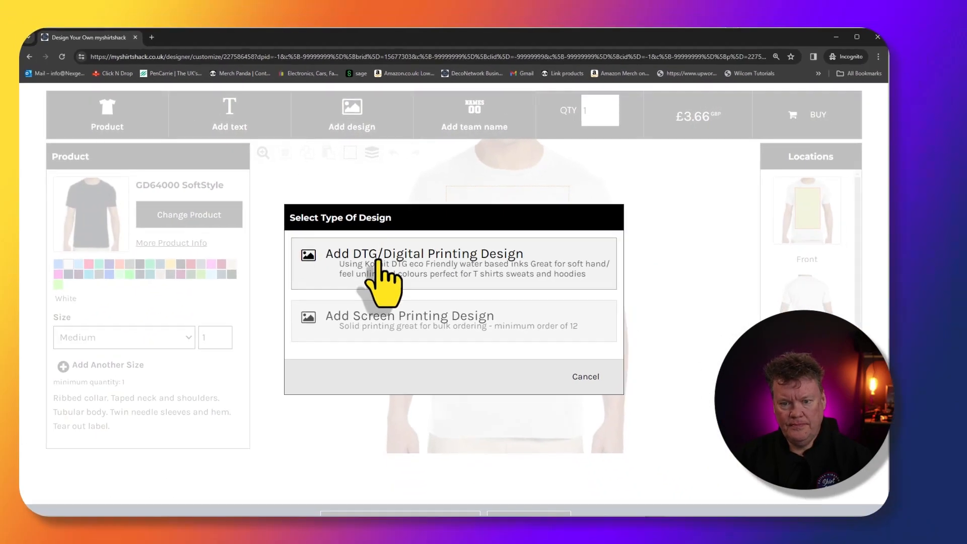
pyautogui.click(377, 261)
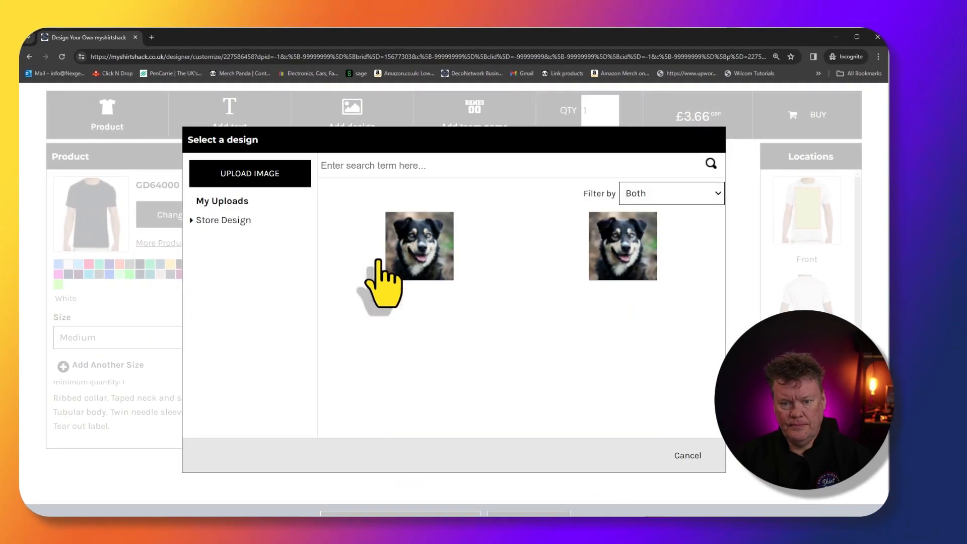
pyautogui.click(235, 181)
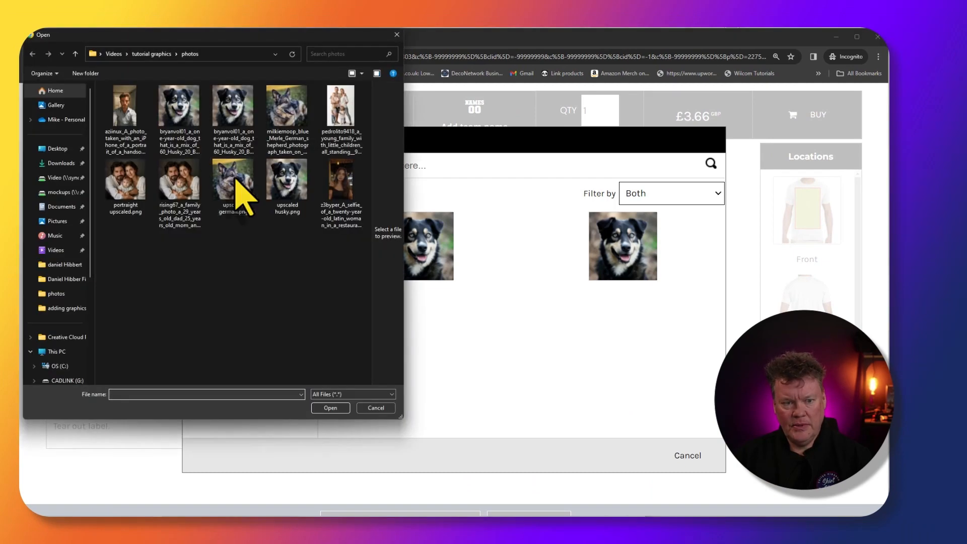
pyautogui.doubleClick(133, 187)
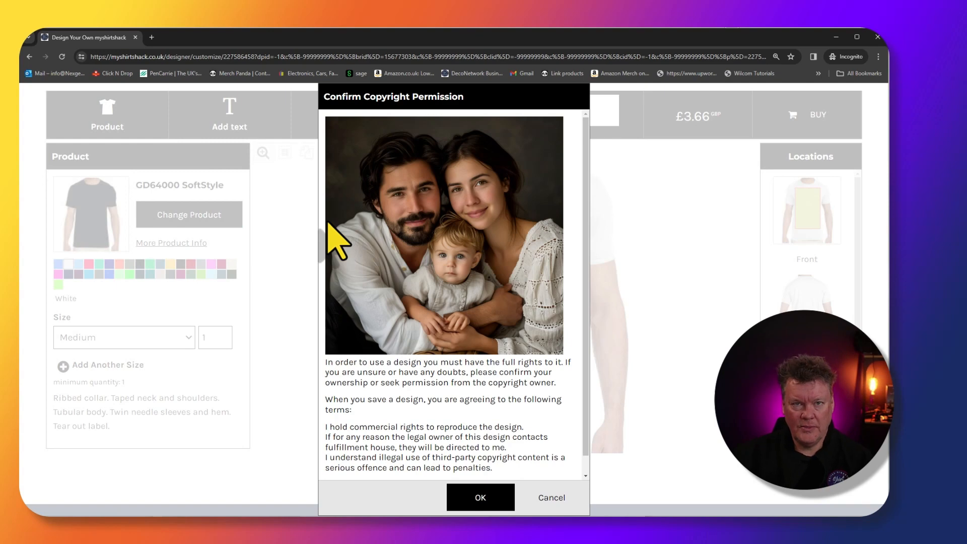
pyautogui.scroll(-2, 325, 282)
pyautogui.click(330, 465)
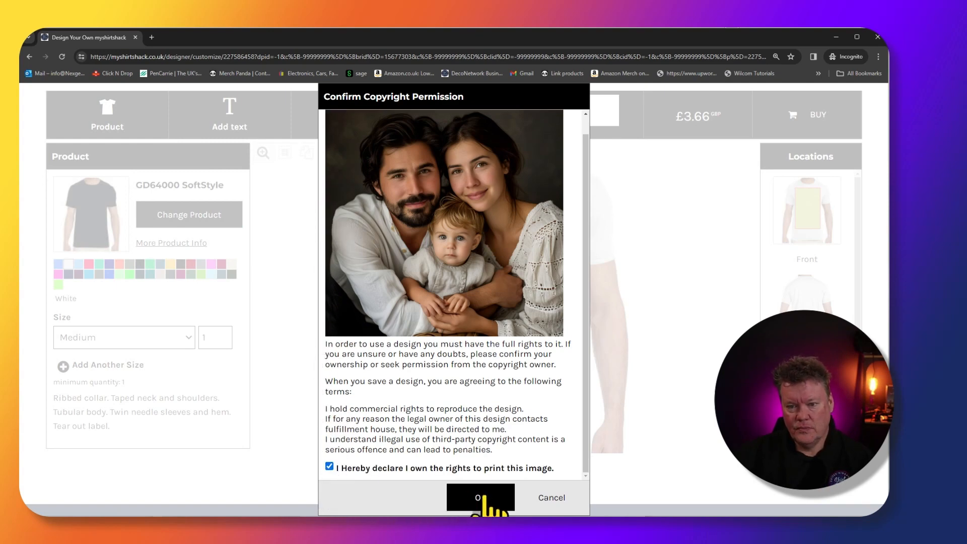
pyautogui.click(481, 499)
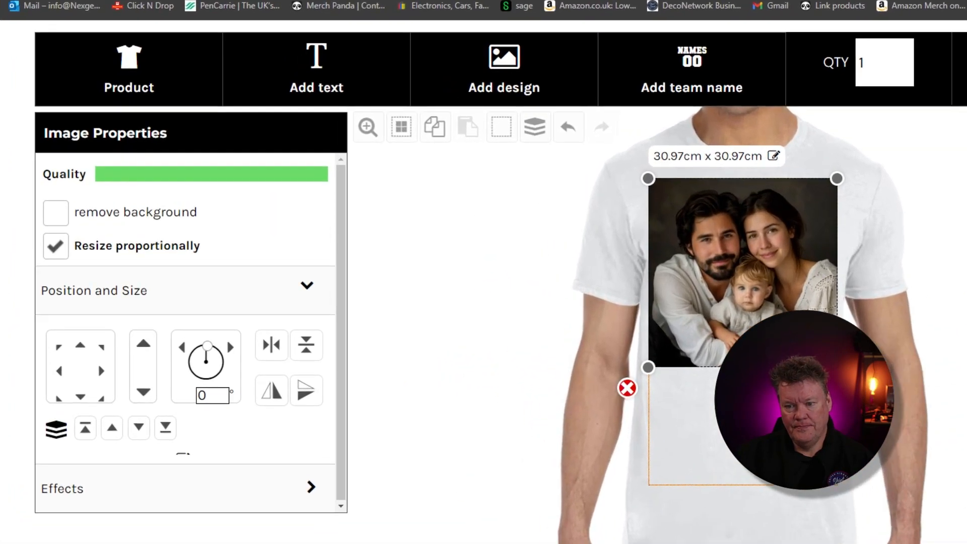
# Step: Shrink the family photo to about 27.67 cm × 27.67 cm within the upper part of the shirt's print area
pyautogui.moveTo(721, 262); pyautogui.dragTo(730, 270)
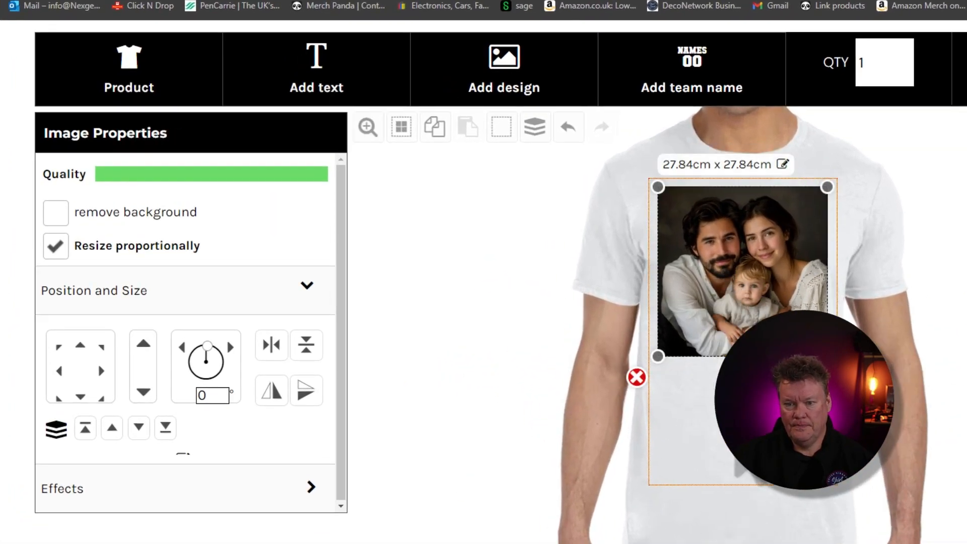
pyautogui.click(705, 403)
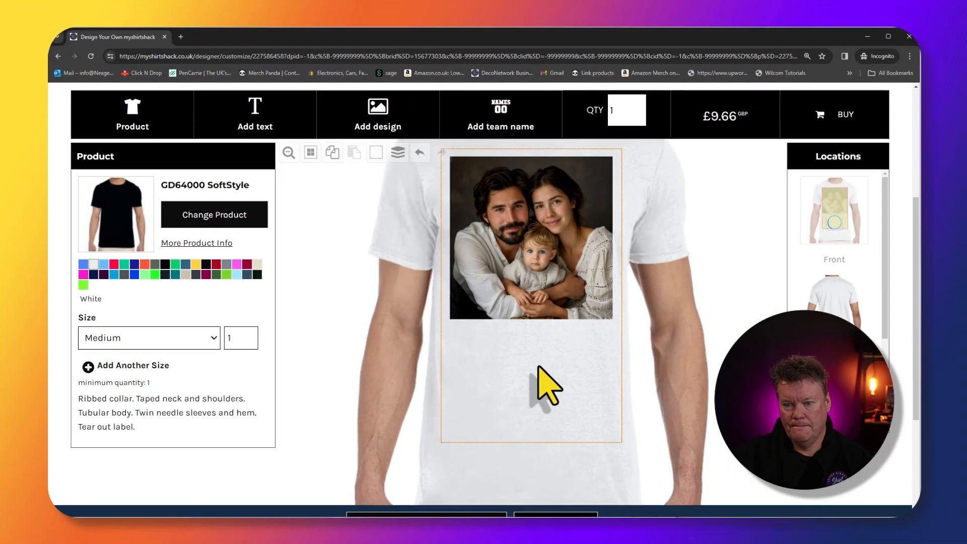
pyautogui.click(677, 338)
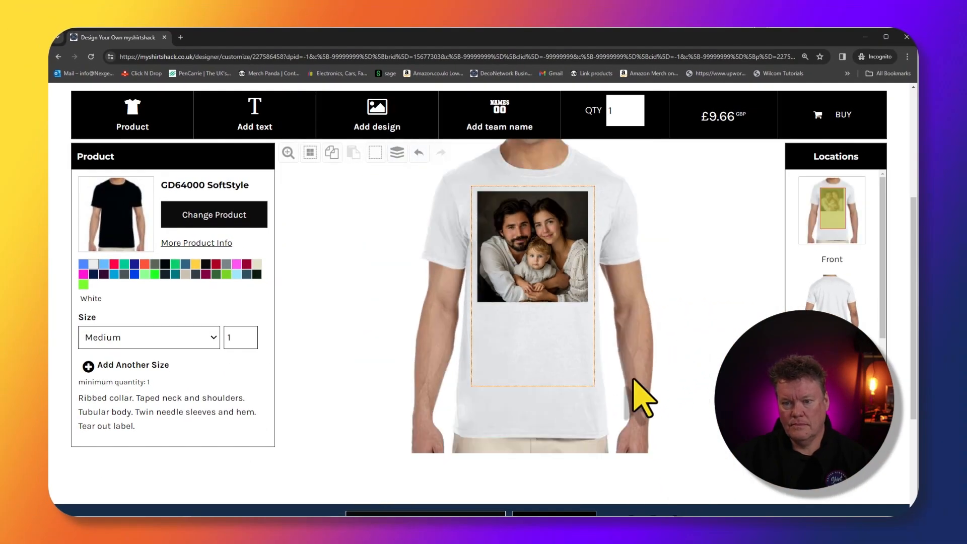
pyautogui.click(561, 295)
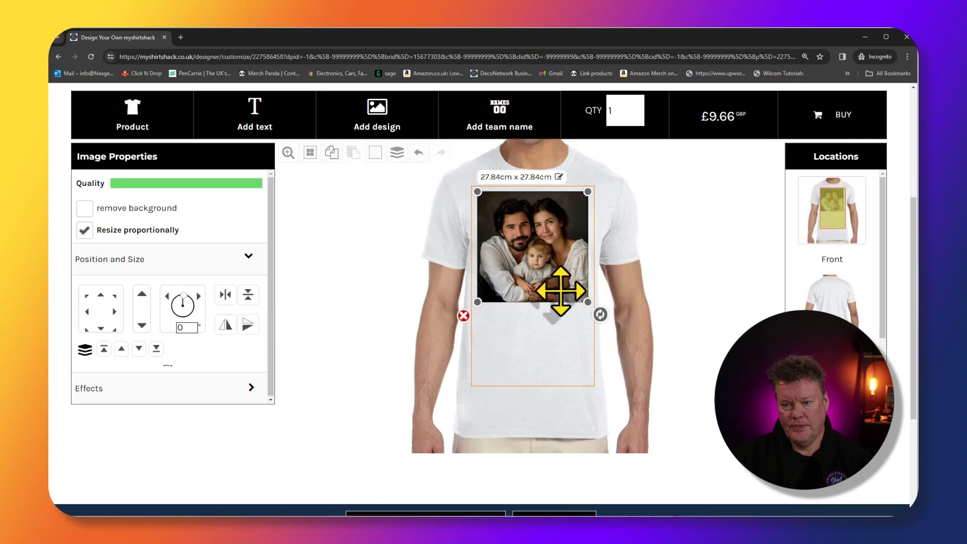
pyautogui.moveTo(589, 305)
pyautogui.mouseDown()
pyautogui.moveTo(571, 283)
pyautogui.moveTo(588, 304)
pyautogui.mouseUp()
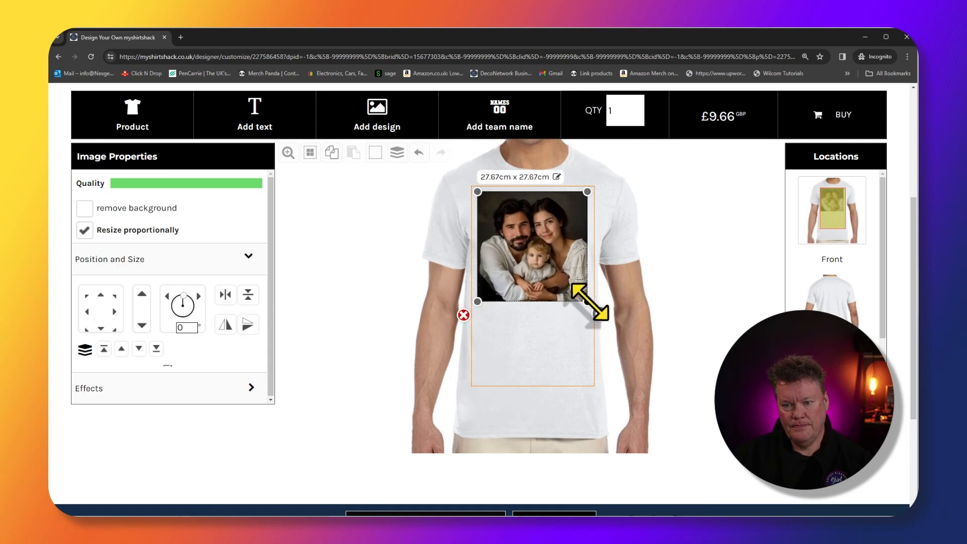
pyautogui.click(427, 284)
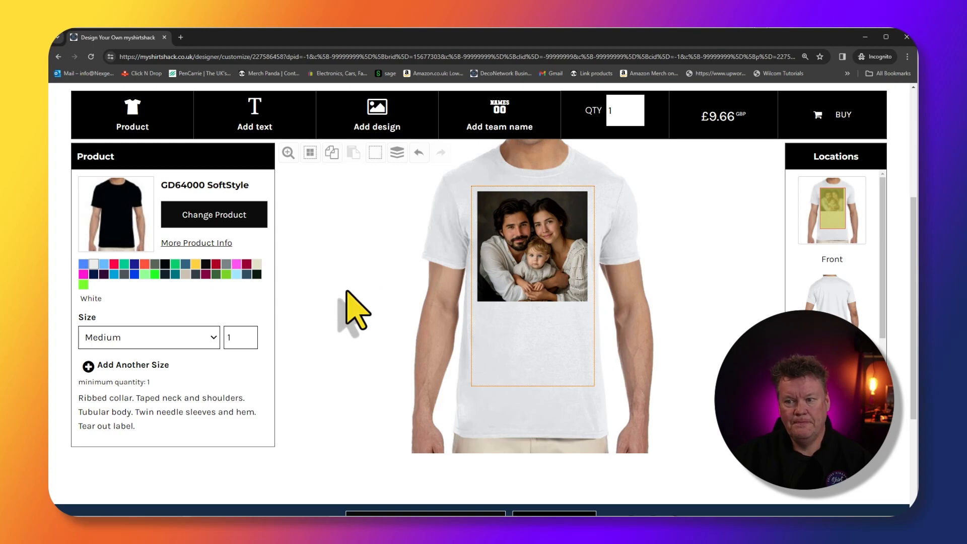
# Step: Open the family photo's effects and apply a thin rough-edged border to it
pyautogui.click(508, 232)
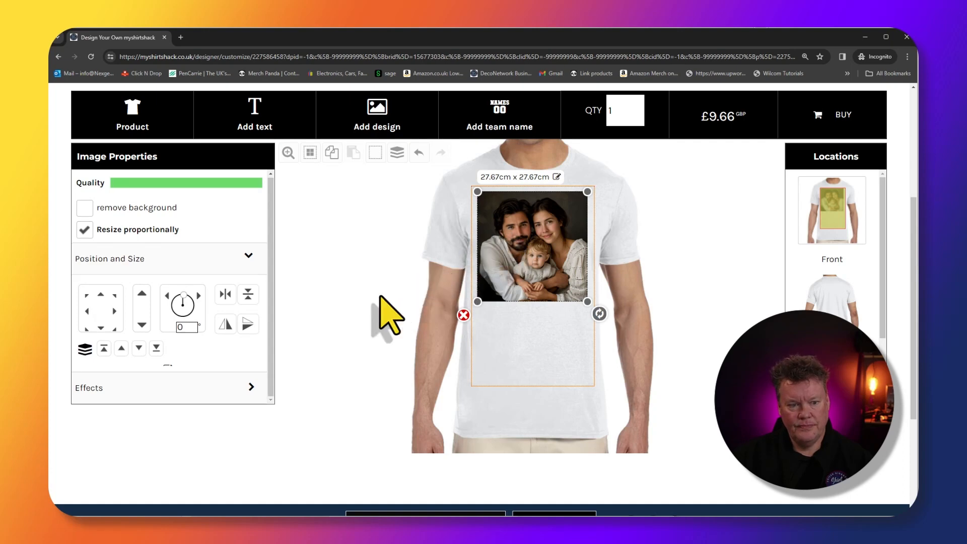
pyautogui.click(206, 389)
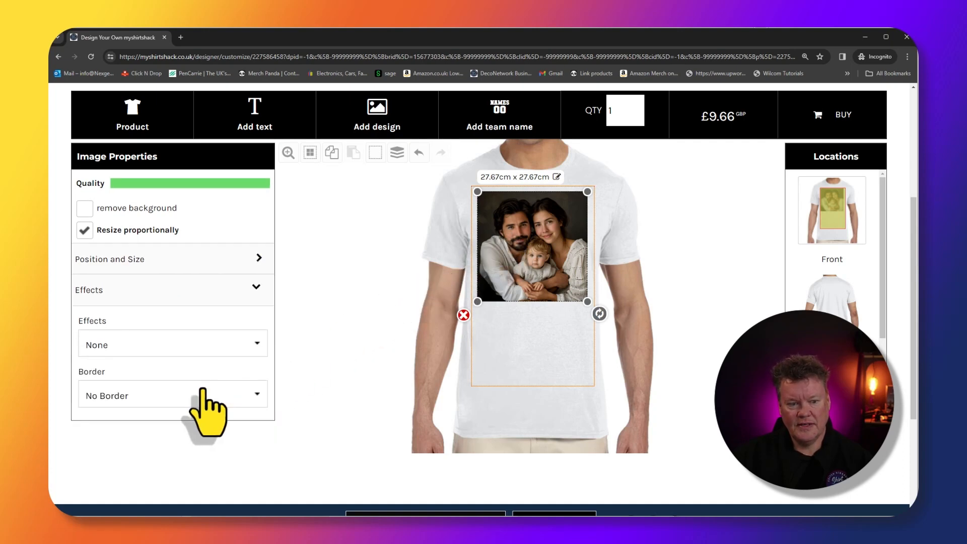
pyautogui.click(152, 398)
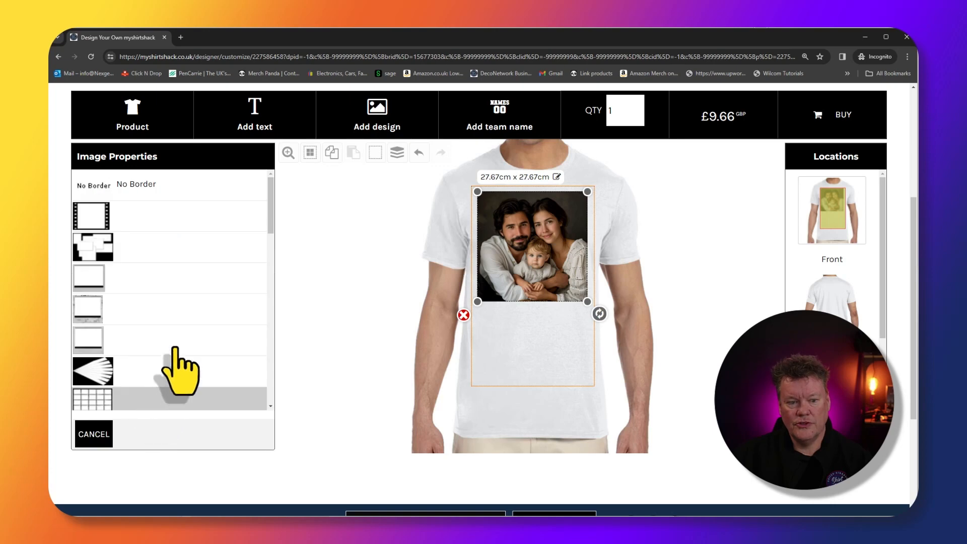
pyautogui.scroll(-3, 186, 356)
pyautogui.click(185, 355)
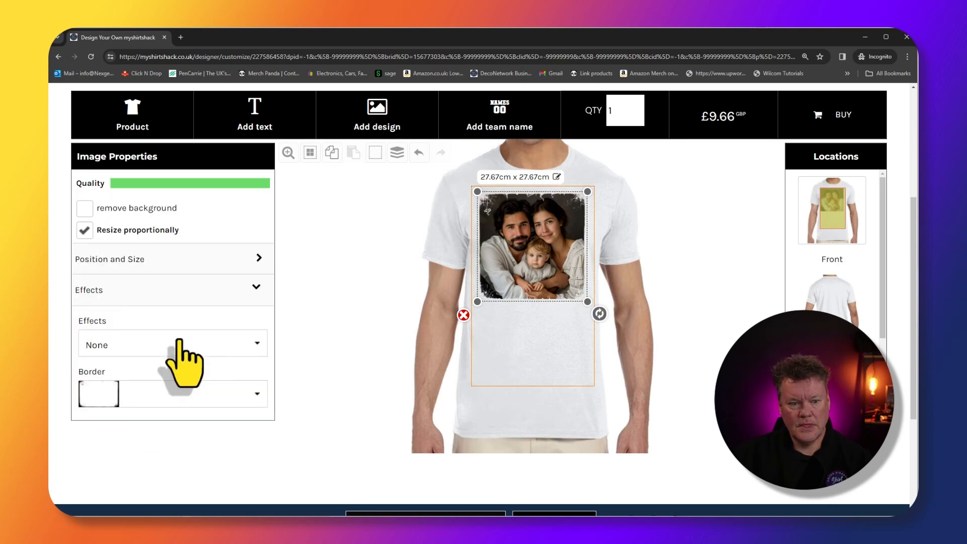
# Step: Try the broken-tile border on the family photo
pyautogui.click(132, 394)
pyautogui.scroll(2, 132, 393)
pyautogui.scroll(-3, 214, 376)
pyautogui.scroll(-1, 308, 354)
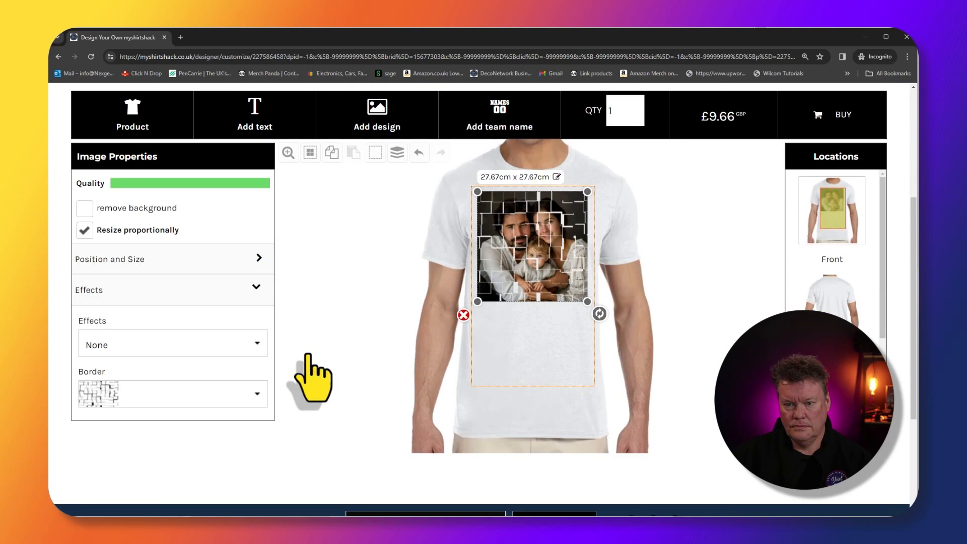
# Step: Change the family photo's border to the frame with ragged, brushed edges on all sides
pyautogui.click(168, 393)
pyautogui.scroll(-3, 151, 395)
pyautogui.click(150, 396)
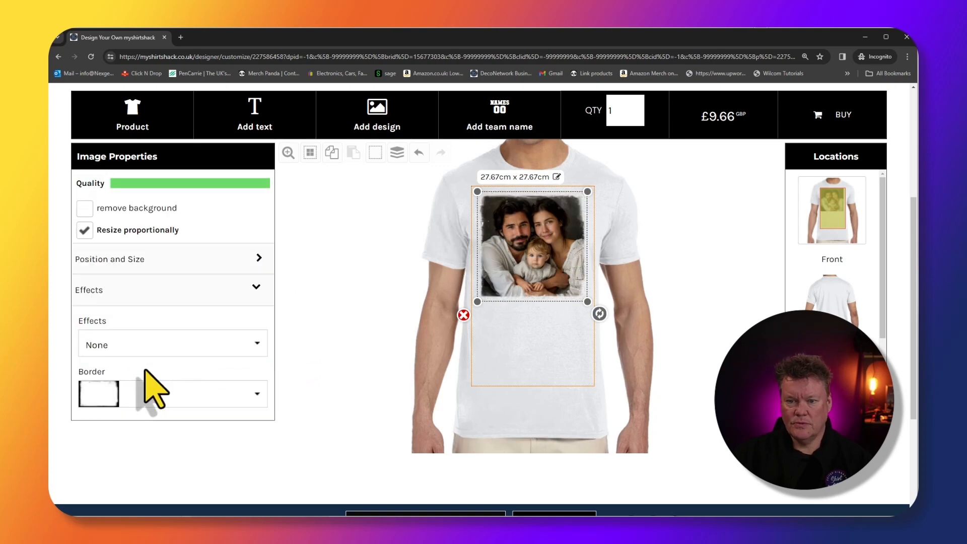
pyautogui.click(375, 316)
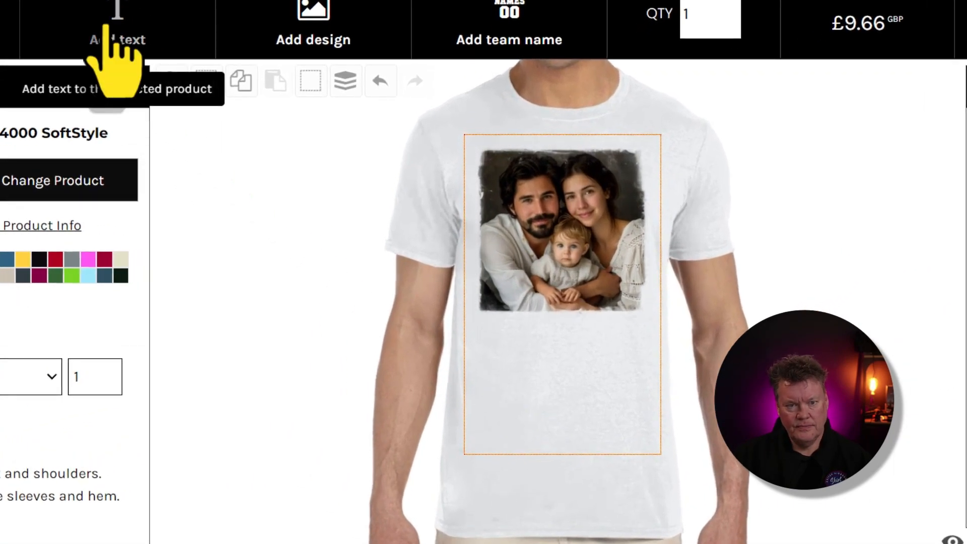
# Step: Add the text "The Jones" across the family photo's lower edge, about 27.74 cm × 5.72 cm in size
pyautogui.click(107, 33)
pyautogui.click(363, 261)
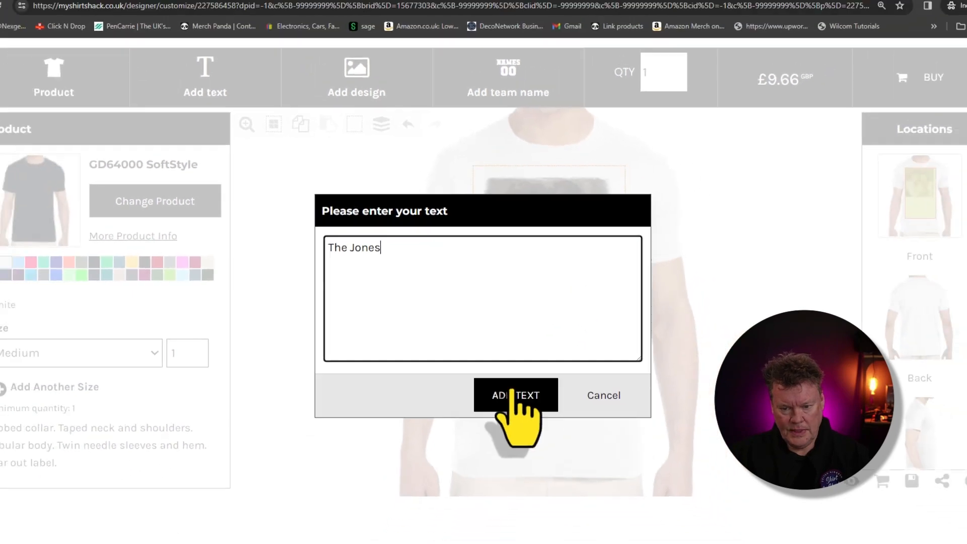
pyautogui.click(526, 431)
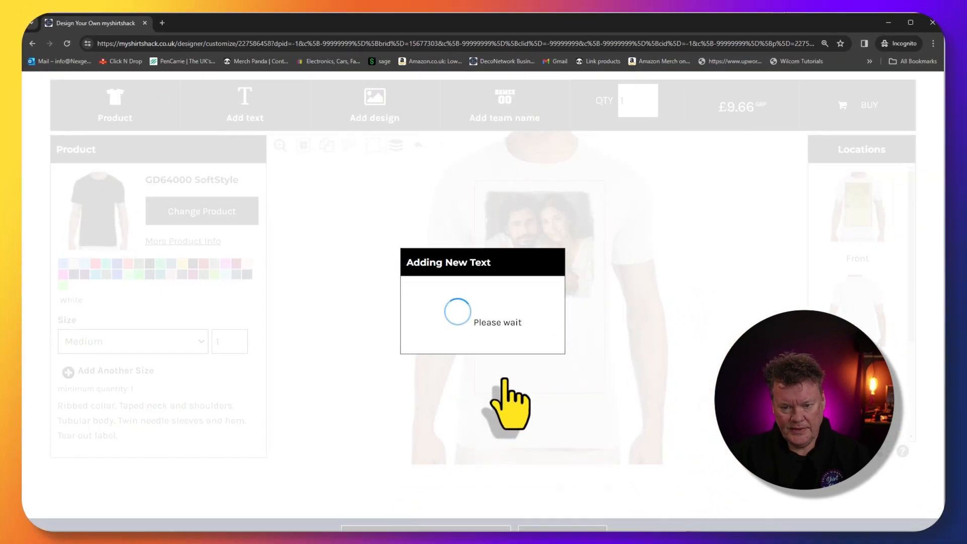
pyautogui.moveTo(597, 299); pyautogui.dragTo(577, 304)
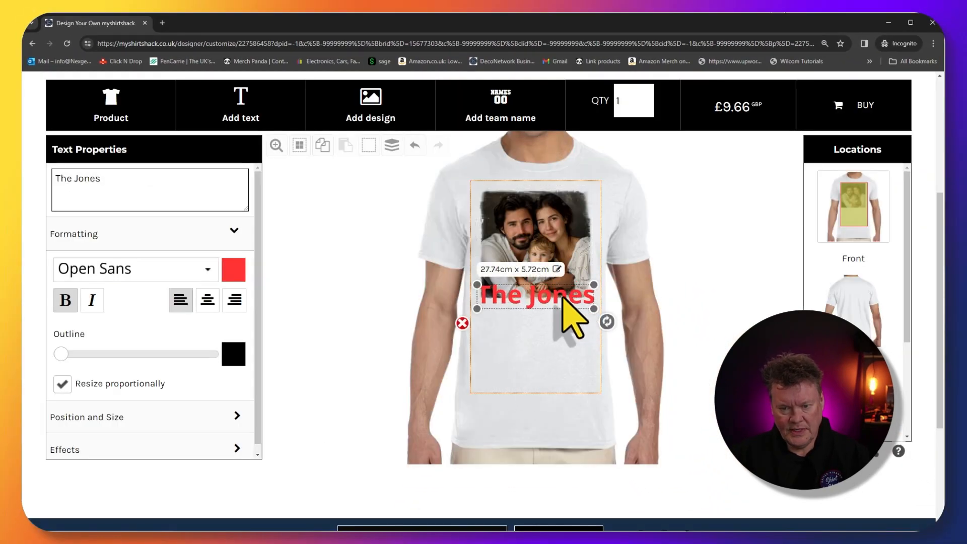
# Step: Sample a light grey from the family photo as the text's custom colour, keeping the colour picker clear of the design
pyautogui.click(234, 270)
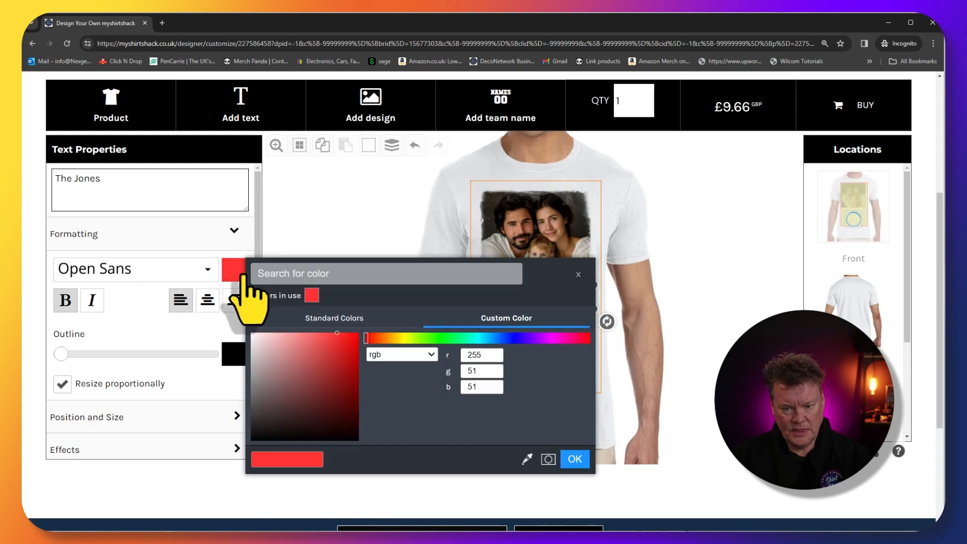
pyautogui.click(526, 459)
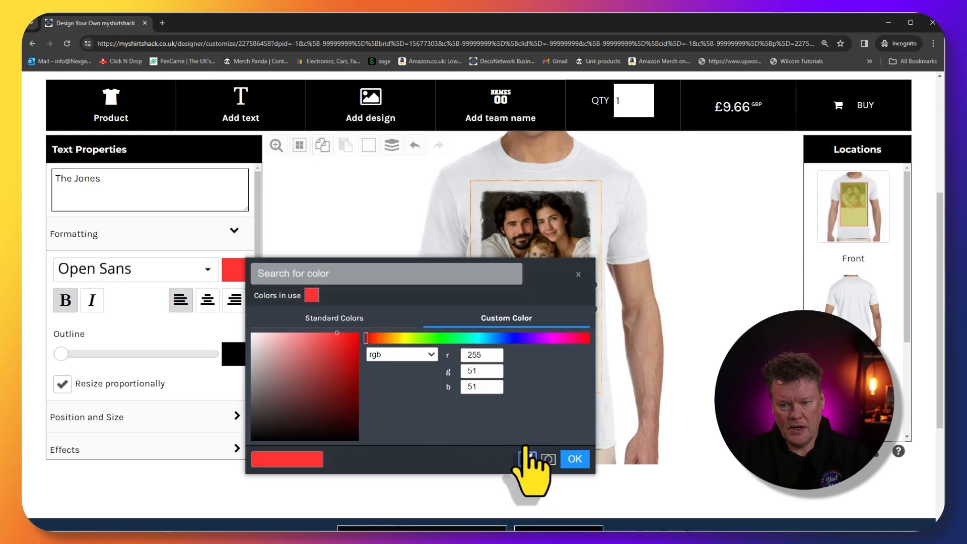
pyautogui.click(562, 247)
pyautogui.click(562, 245)
pyautogui.moveTo(539, 259); pyautogui.dragTo(372, 235)
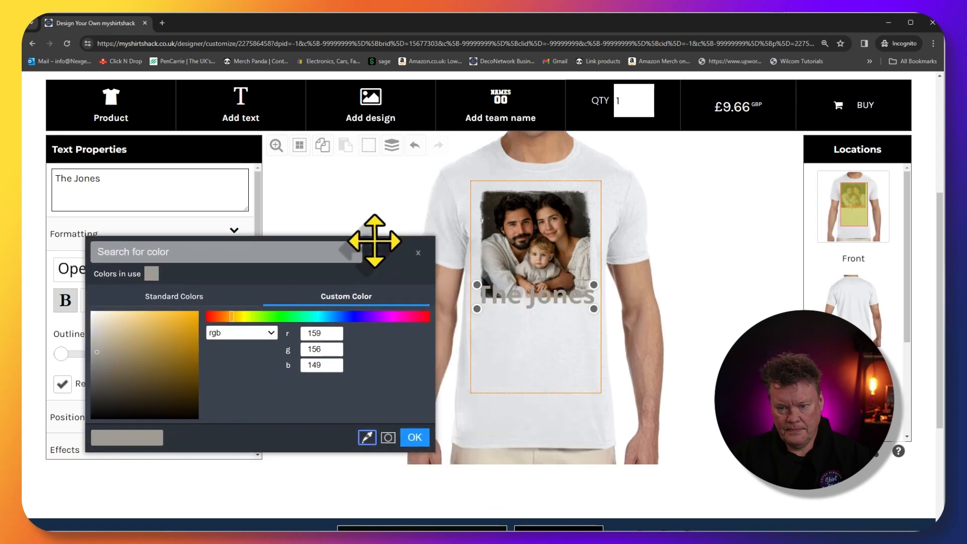
# Step: Resample the text colour from the family photo until it is the grey-brown RGB 148, 141, 129, and apply it
pyautogui.click(368, 437)
pyautogui.click(513, 224)
pyautogui.click(514, 224)
pyautogui.click(514, 224)
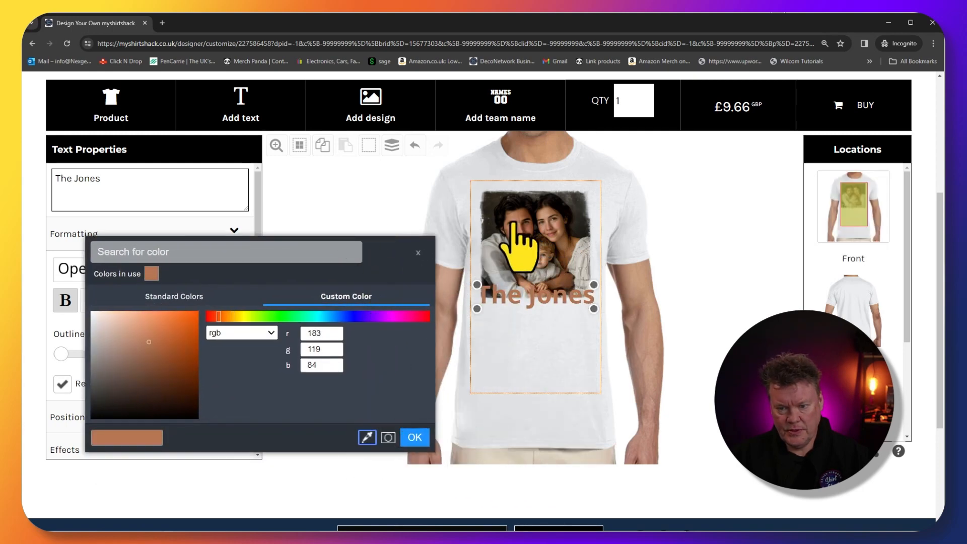
pyautogui.click(514, 224)
pyautogui.click(514, 224)
pyautogui.click(513, 224)
pyautogui.click(514, 224)
pyautogui.click(513, 224)
pyautogui.click(514, 224)
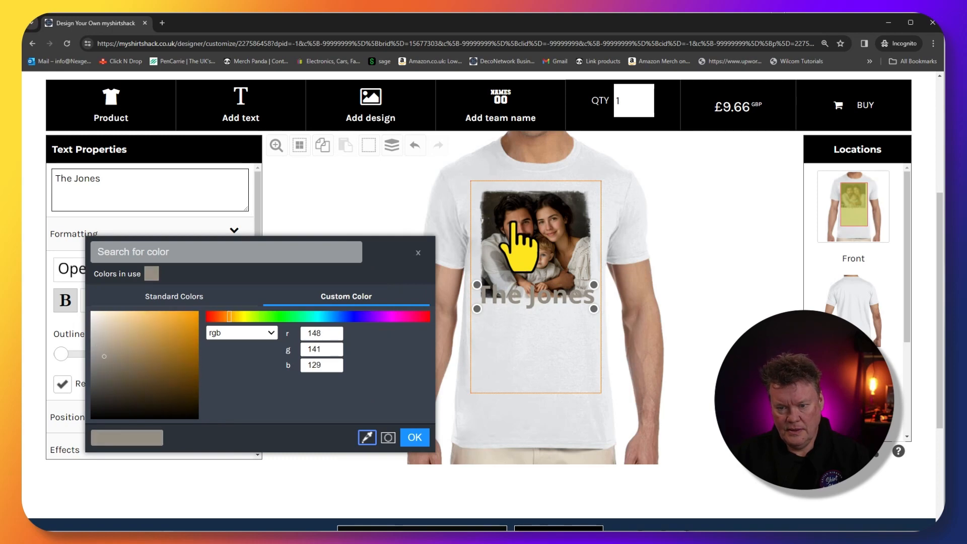
pyautogui.press('Return')
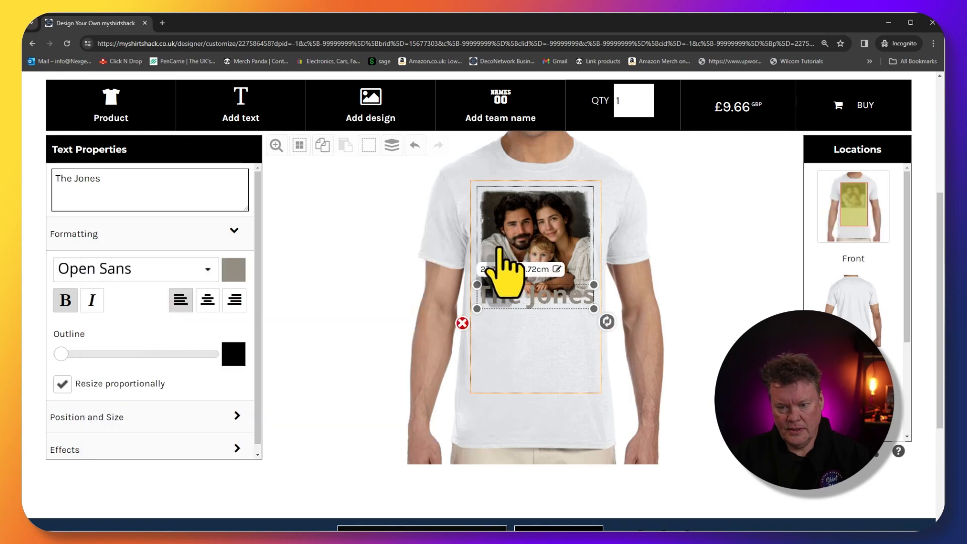
# Step: Set the font of "The Jones" to Damion from the handwritten script fonts
pyautogui.click(207, 269)
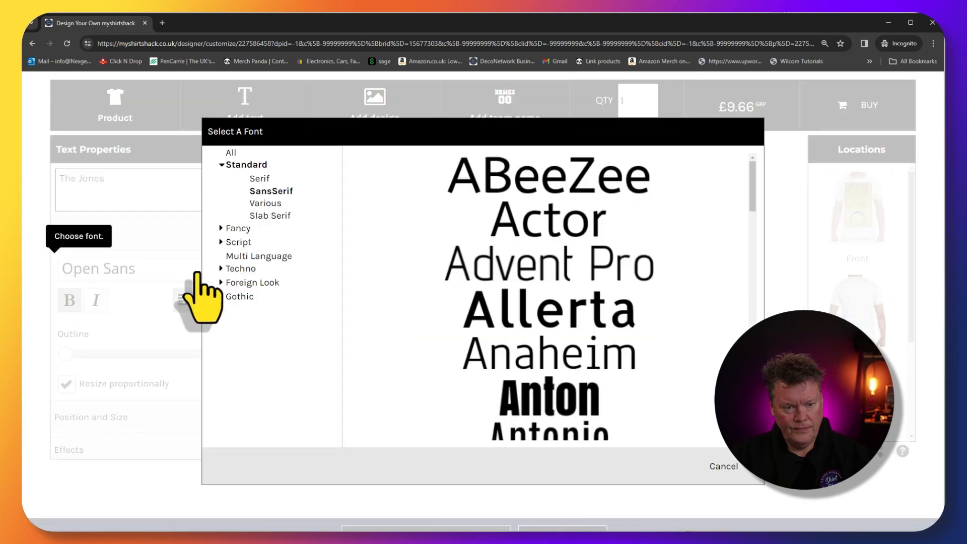
pyautogui.click(238, 242)
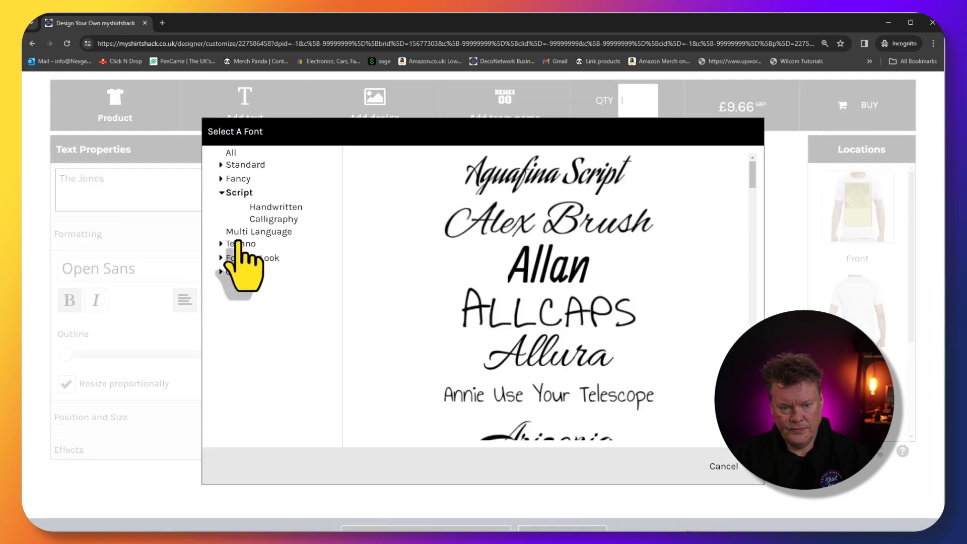
pyautogui.click(270, 209)
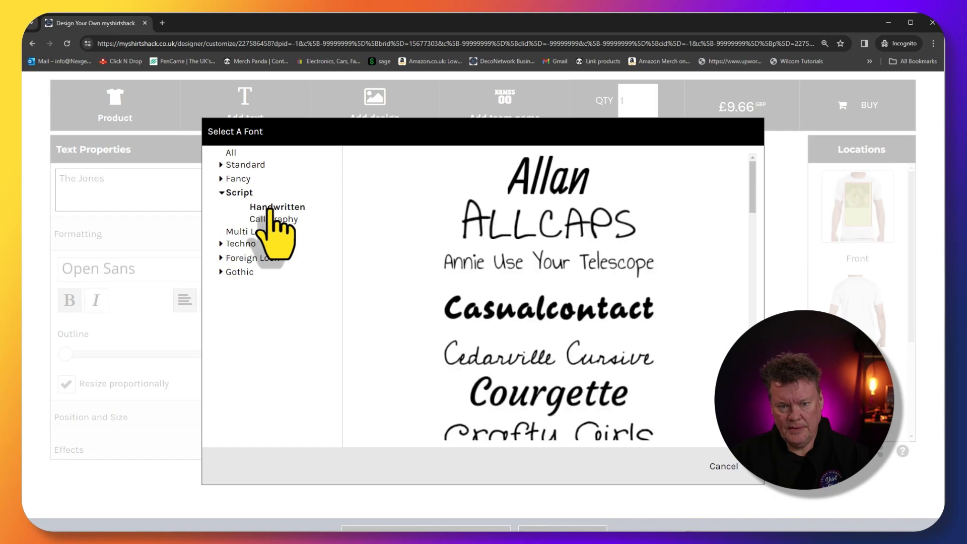
pyautogui.scroll(-5, 471, 264)
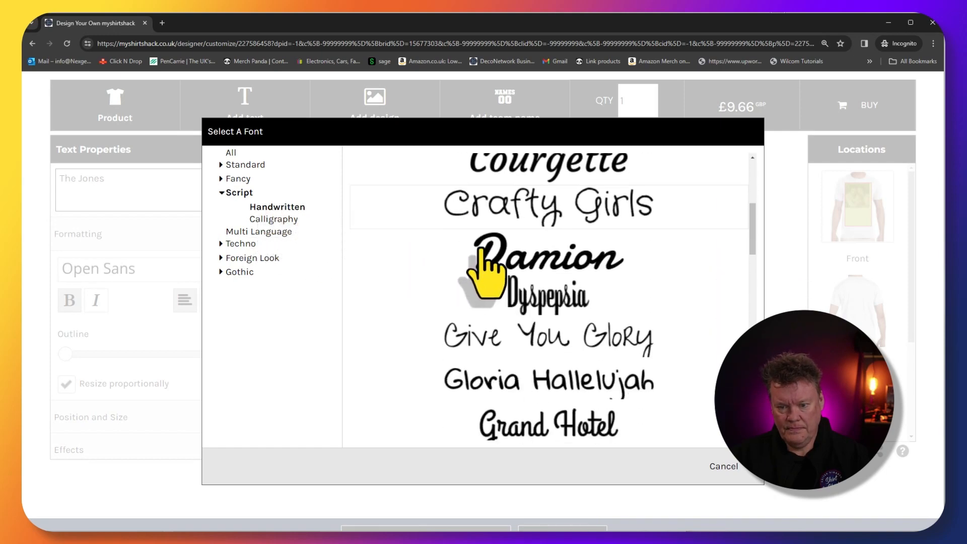
pyautogui.click(526, 259)
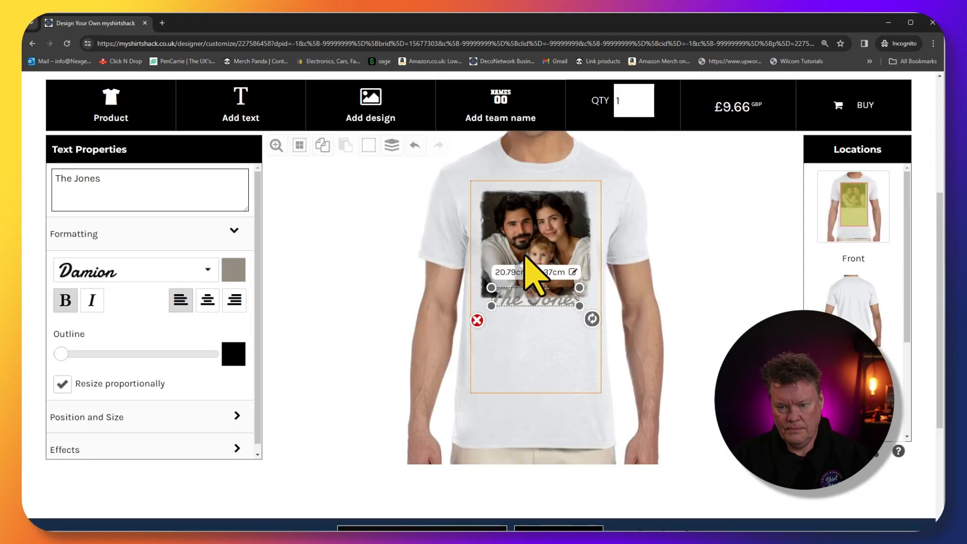
# Step: Add a thin black outline to the text "The Jones" below the family photo
pyautogui.click(525, 257)
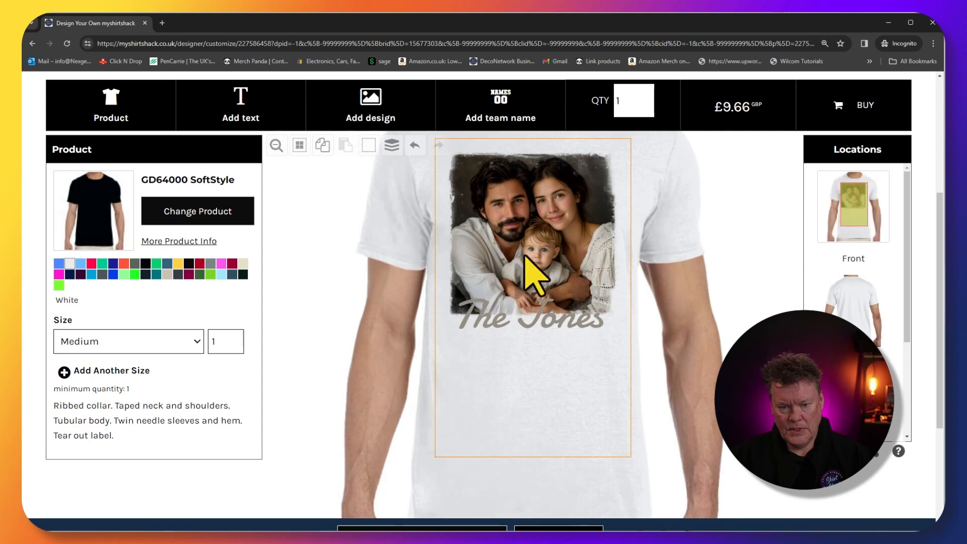
pyautogui.click(527, 261)
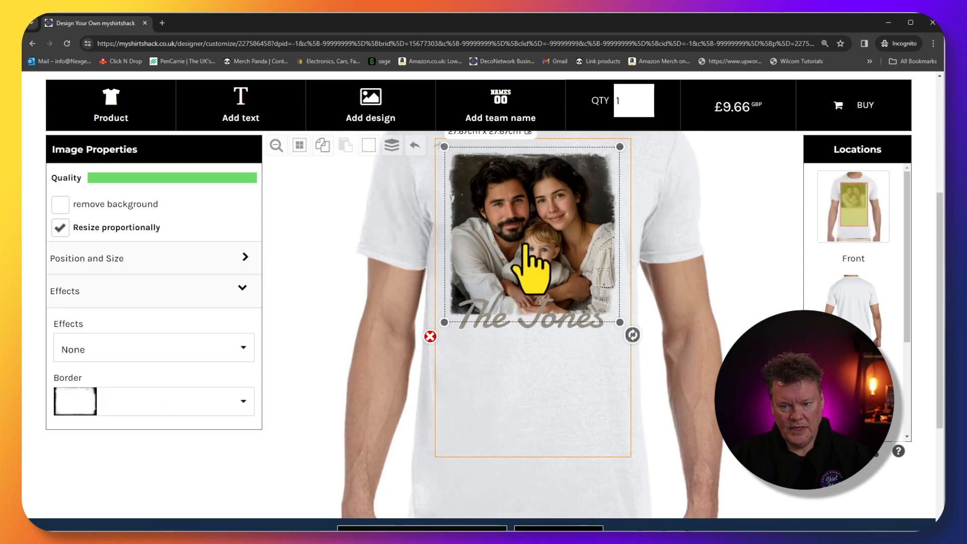
pyautogui.click(510, 334)
pyautogui.click(508, 324)
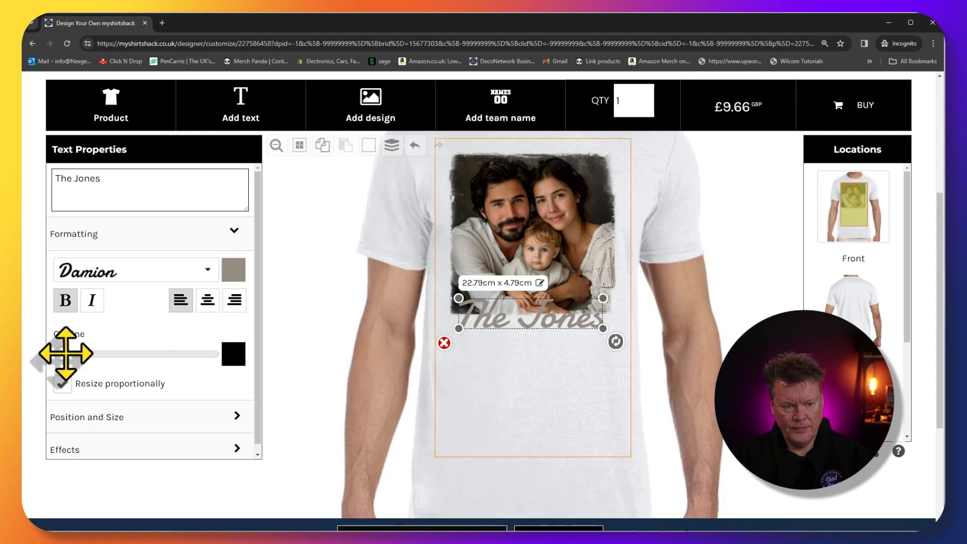
pyautogui.moveTo(66, 354); pyautogui.dragTo(73, 354)
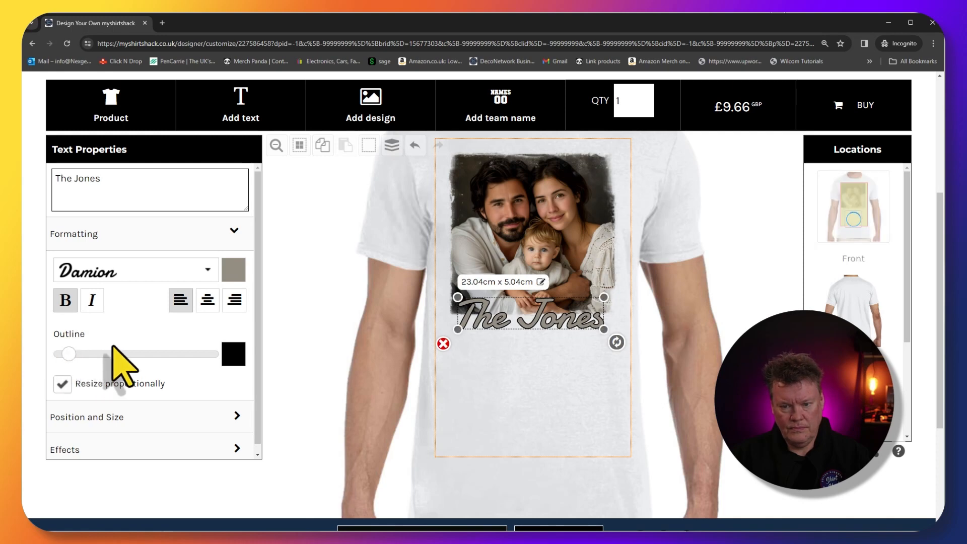
pyautogui.click(282, 311)
# Step: Add "Family" as a second line to the text "The Jones"
pyautogui.click(516, 301)
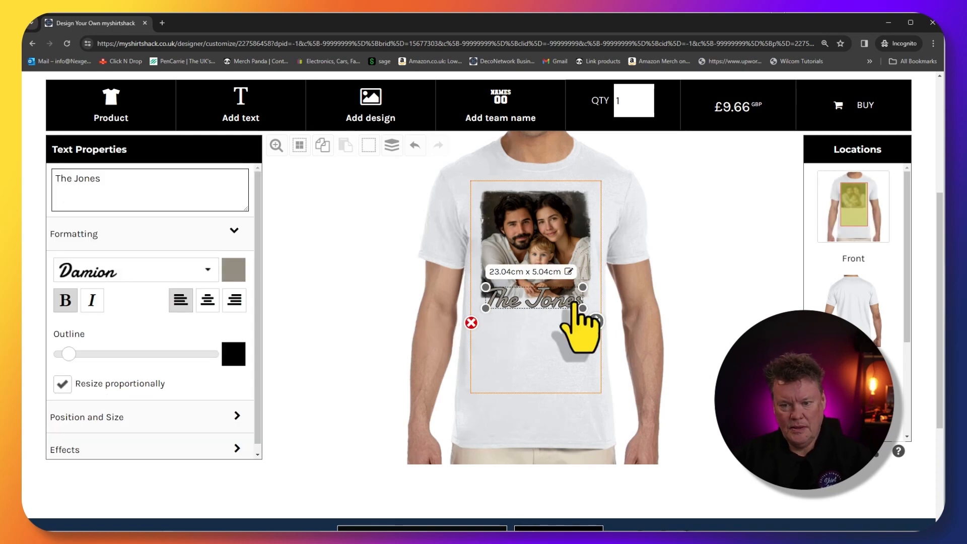
pyautogui.click(114, 186)
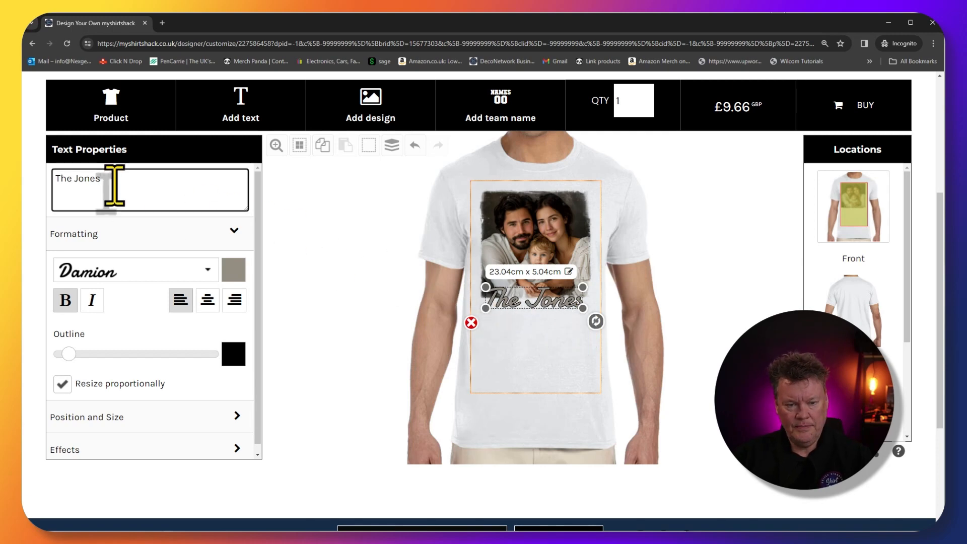
pyautogui.press('Return')
pyautogui.write('Family')
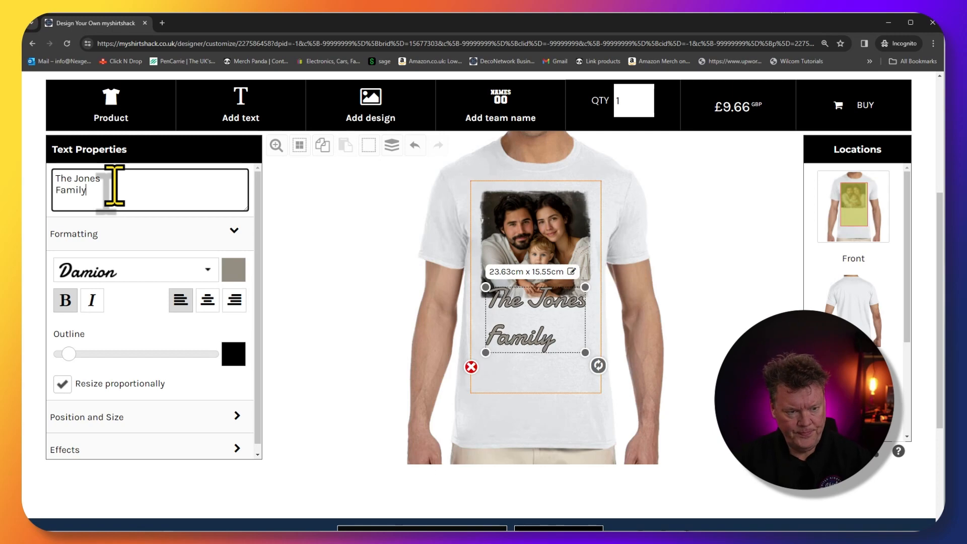
# Step: Centre-align the lines of the "The Jones Family" text
pyautogui.click(120, 228)
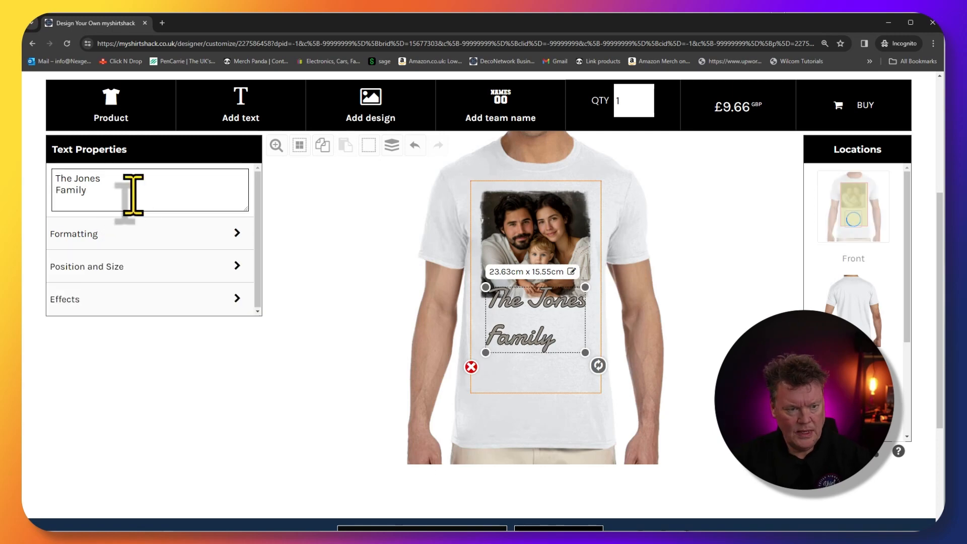
pyautogui.click(94, 235)
pyautogui.click(208, 301)
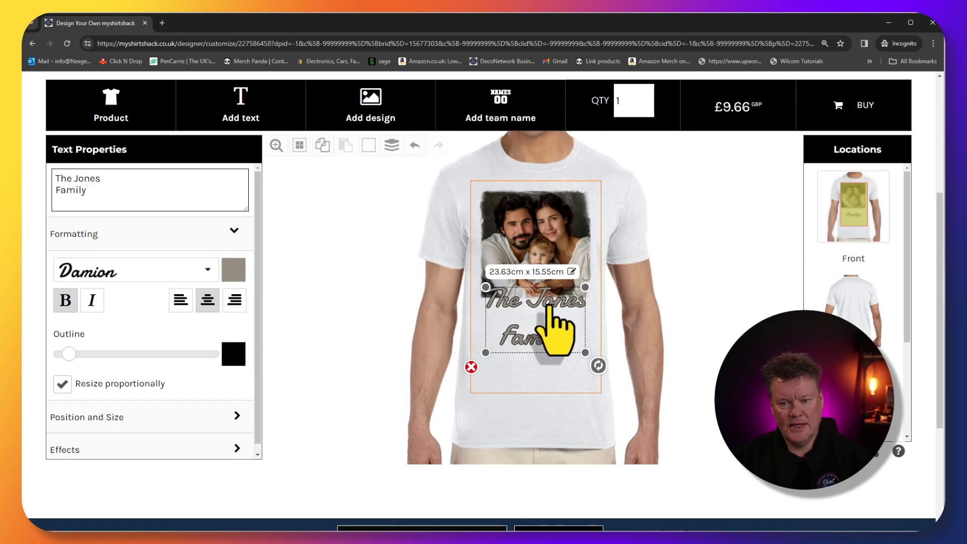
# Step: Remove the second line "Family" from the text so that it reads only "The Jones"
pyautogui.moveTo(101, 189); pyautogui.dragTo(43, 194)
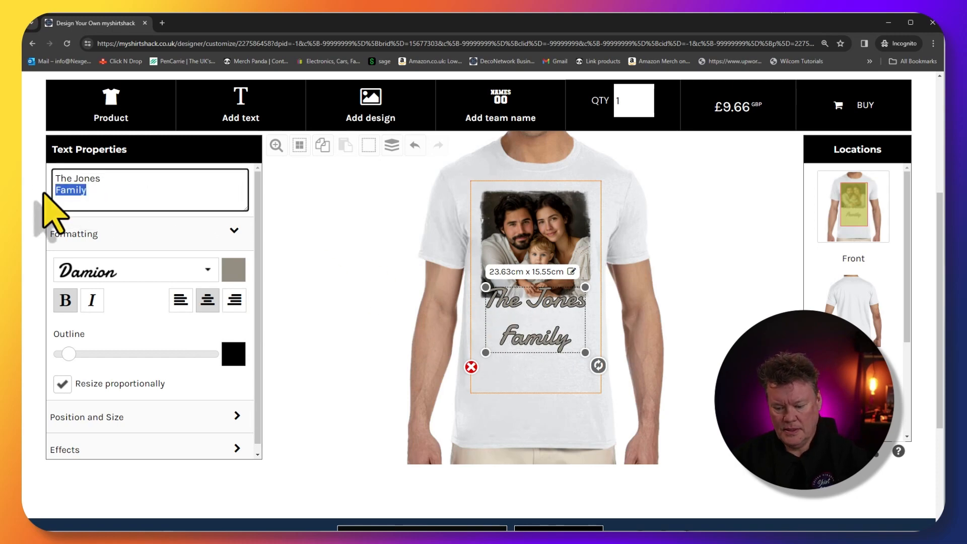
pyautogui.press('BackSpace')
pyautogui.press('BackSpace')
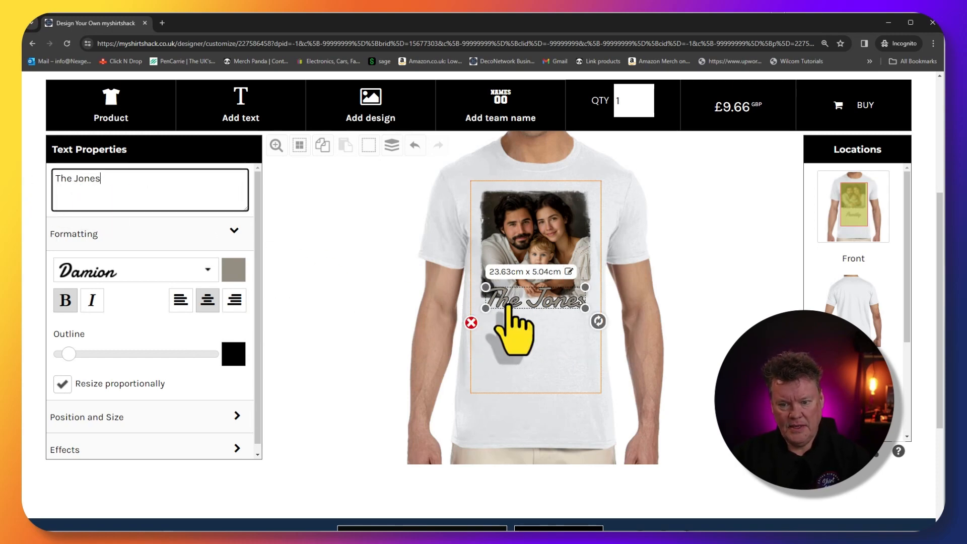
# Step: Add a separate text reading "Family" just below the photo, overlapping "The Jones", about 29.42 cm × 9.15 cm in size
pyautogui.click(519, 342)
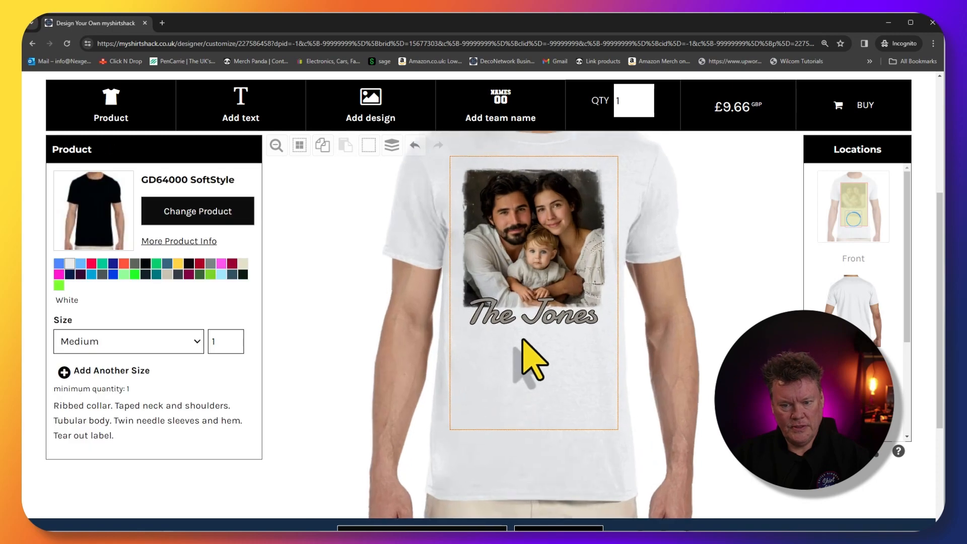
pyautogui.click(511, 292)
pyautogui.click(510, 361)
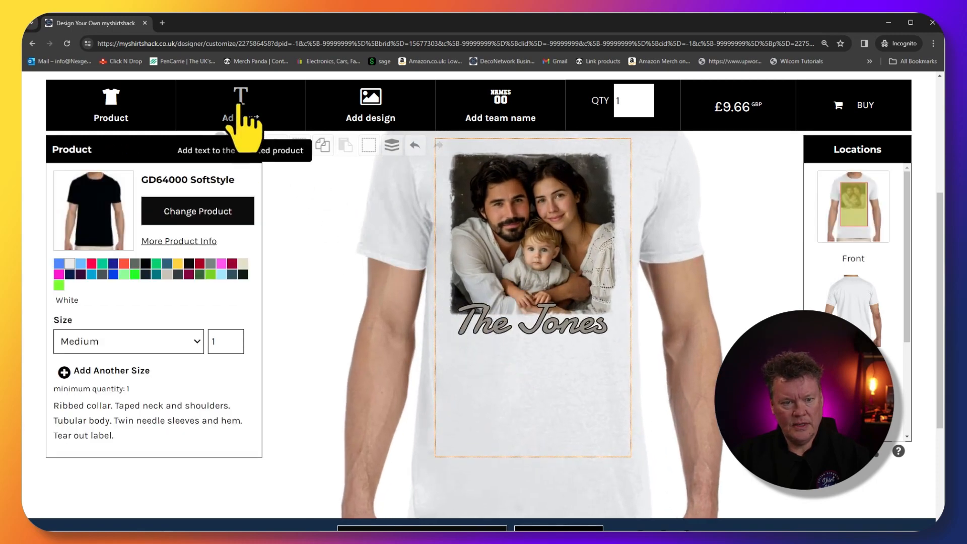
pyautogui.click(238, 107)
pyautogui.click(373, 259)
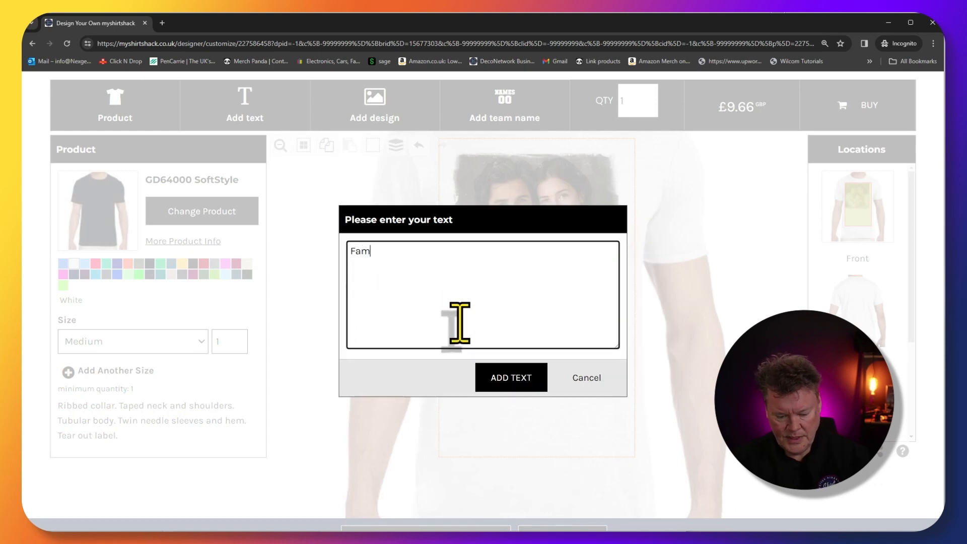
pyautogui.click(510, 378)
pyautogui.moveTo(526, 323); pyautogui.dragTo(519, 355)
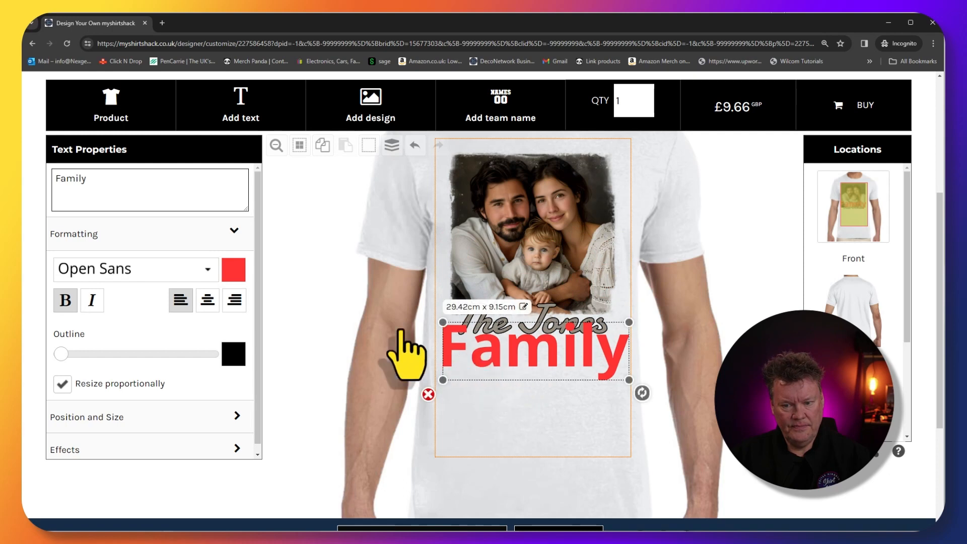
# Step: Set the font of "Family" to Homemade Apple from the handwritten script fonts
pyautogui.click(121, 272)
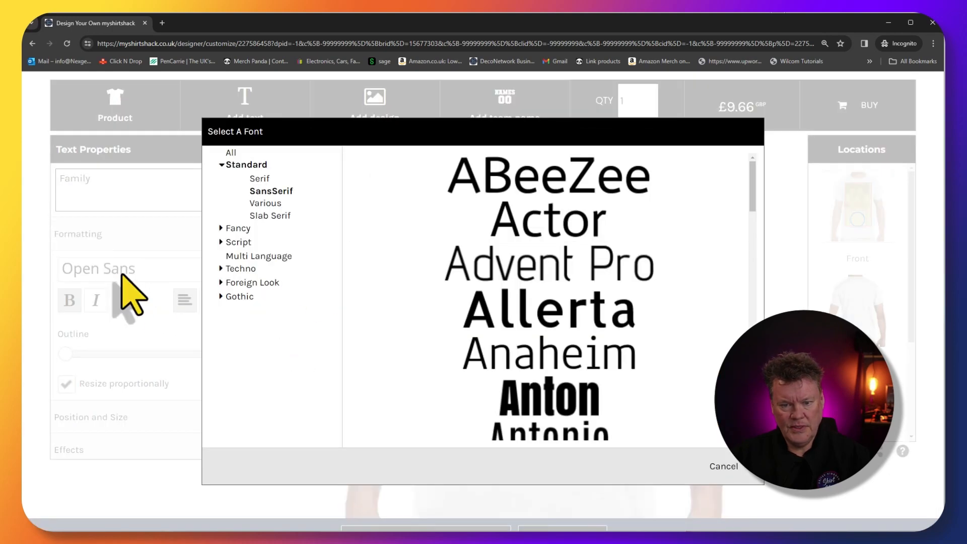
pyautogui.click(236, 242)
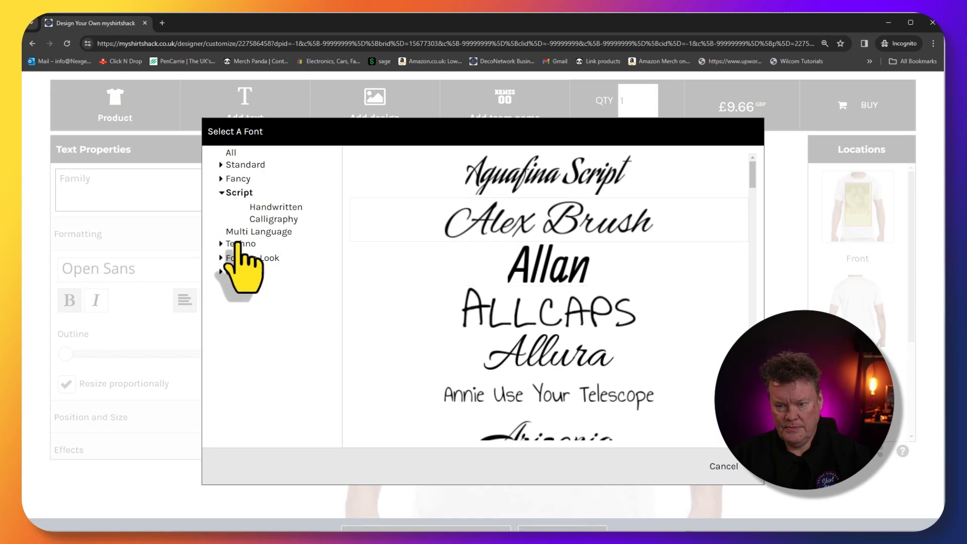
pyautogui.click(276, 207)
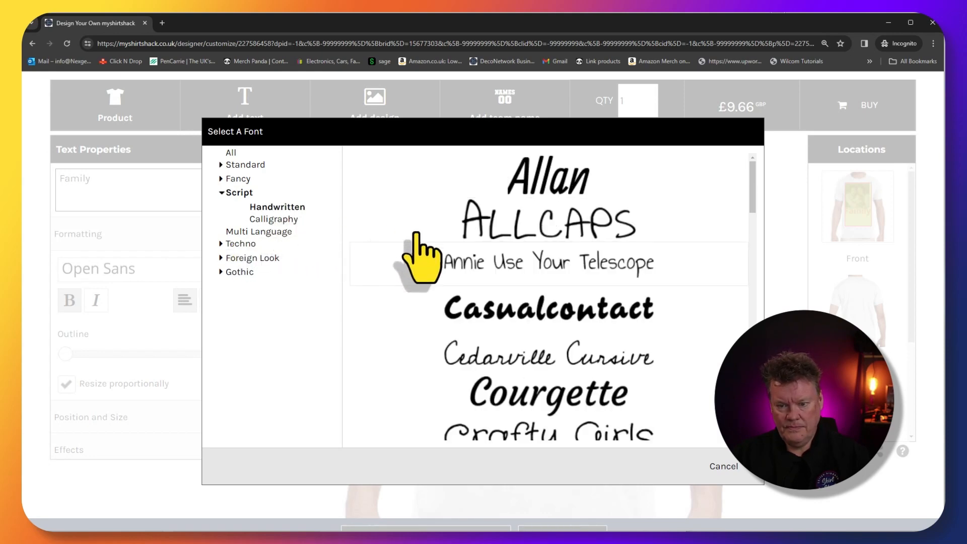
pyautogui.scroll(-6, 549, 267)
pyautogui.scroll(-3, 541, 255)
pyautogui.click(518, 271)
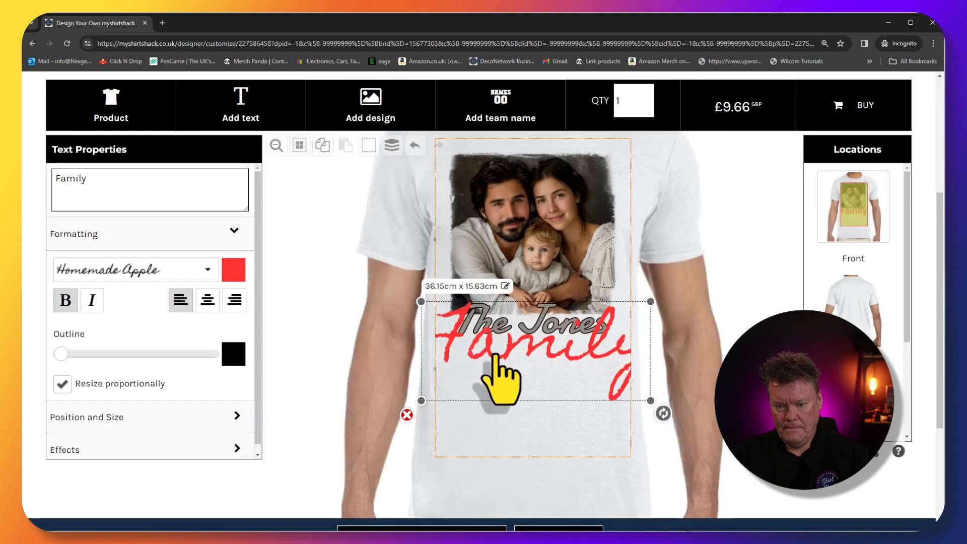
# Step: Change the font of "Family" to the handwritten script font Ruthscript
pyautogui.click(204, 270)
pyautogui.scroll(-5, 518, 347)
pyautogui.scroll(-8, 523, 352)
pyautogui.click(542, 280)
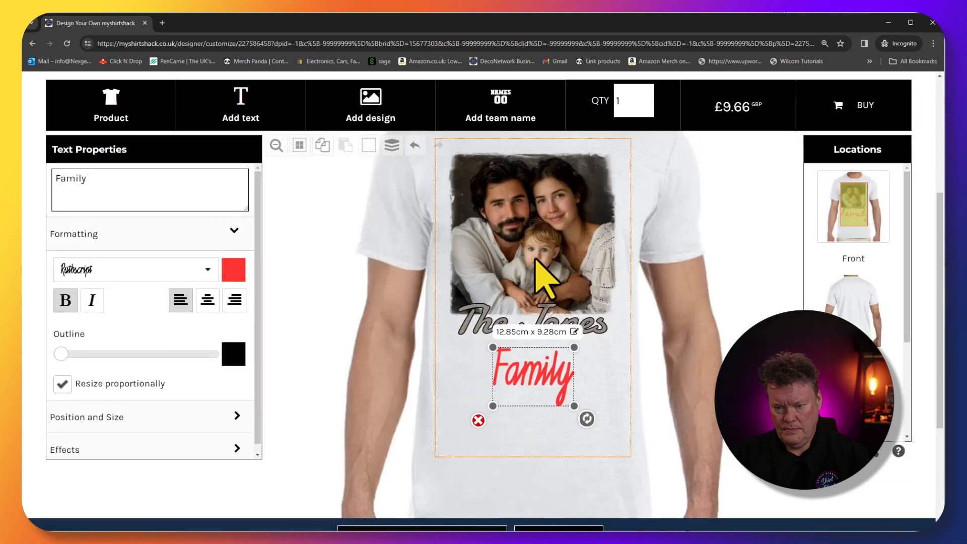
# Step: Tilt "Family" slightly upwards, scale it to about 14.20 cm × 10.26 cm and place it beneath "The Jones"
pyautogui.moveTo(574, 405); pyautogui.dragTo(590, 398)
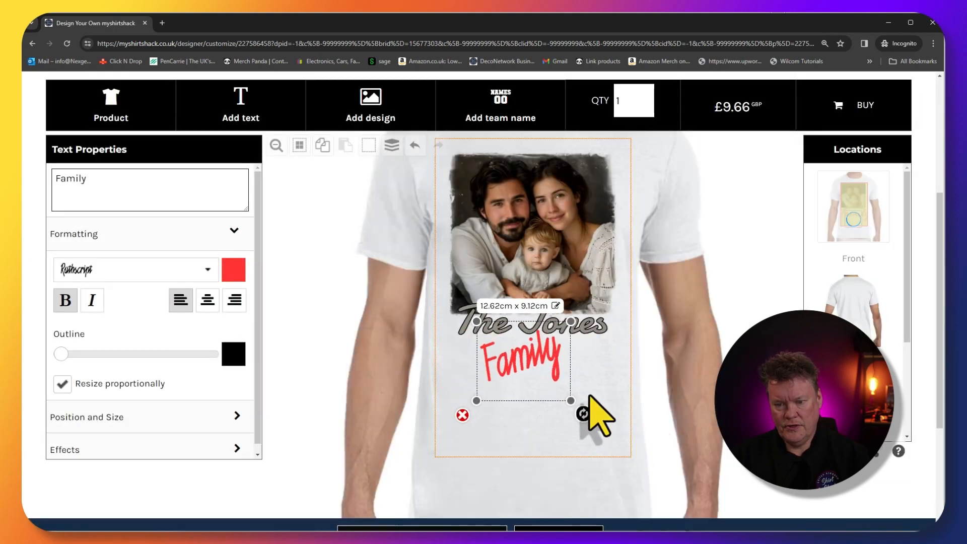
pyautogui.moveTo(577, 321); pyautogui.dragTo(585, 314)
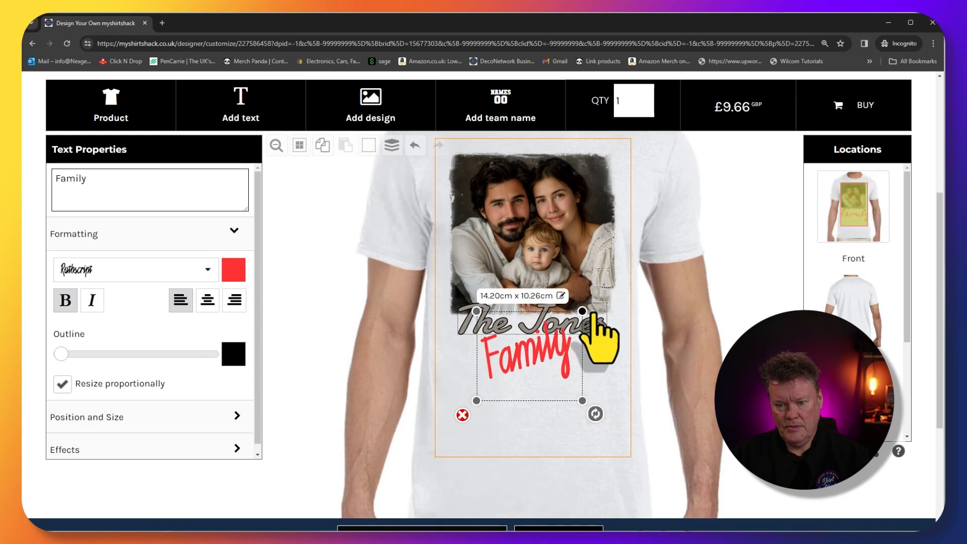
pyautogui.click(558, 353)
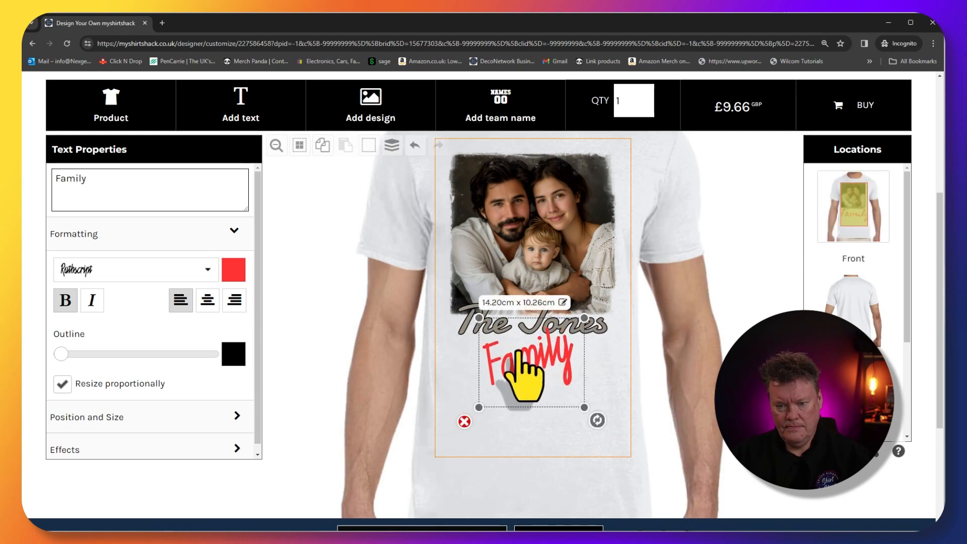
# Step: Sample a brown from the family photo as the colour of "Family" and enlarge the text to about 15.88 cm × 11.47 cm
pyautogui.click(237, 271)
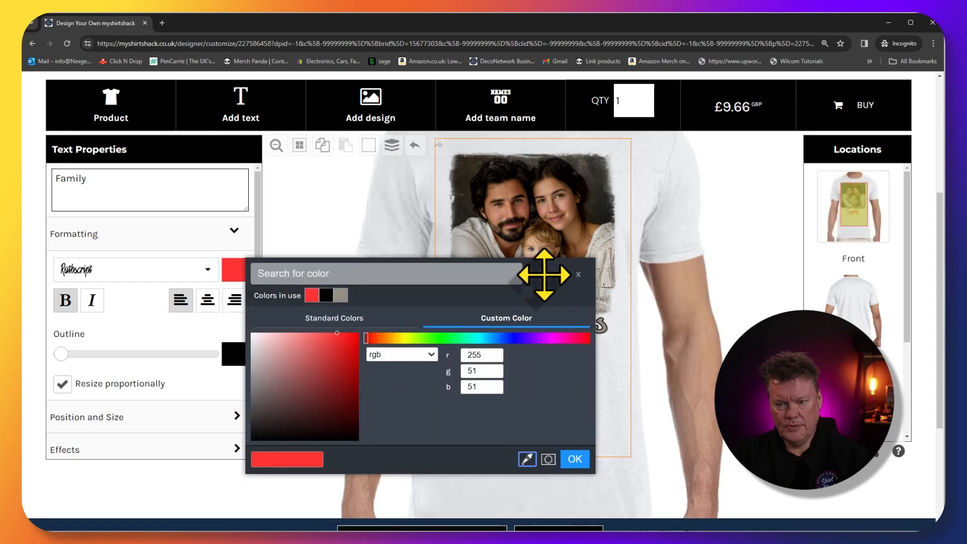
pyautogui.moveTo(529, 276); pyautogui.dragTo(376, 249)
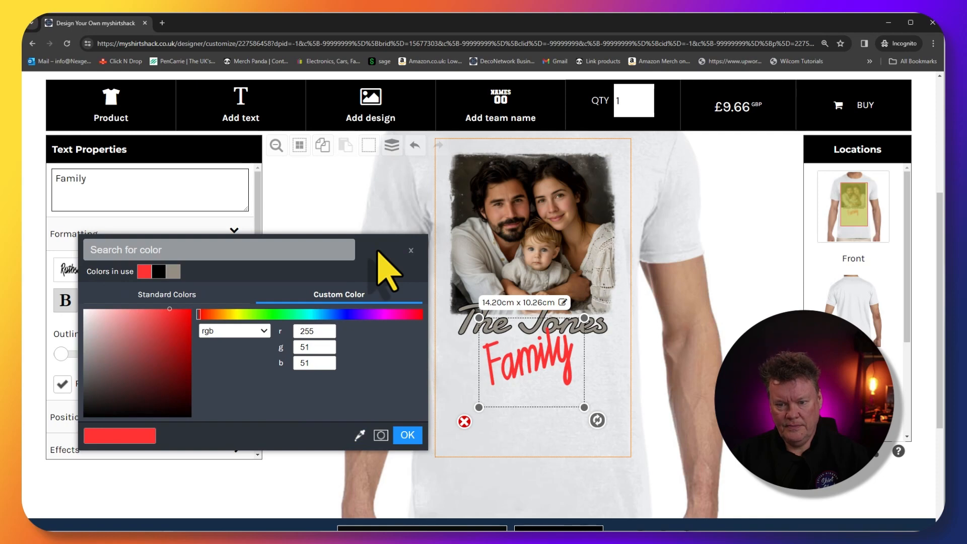
pyautogui.click(360, 435)
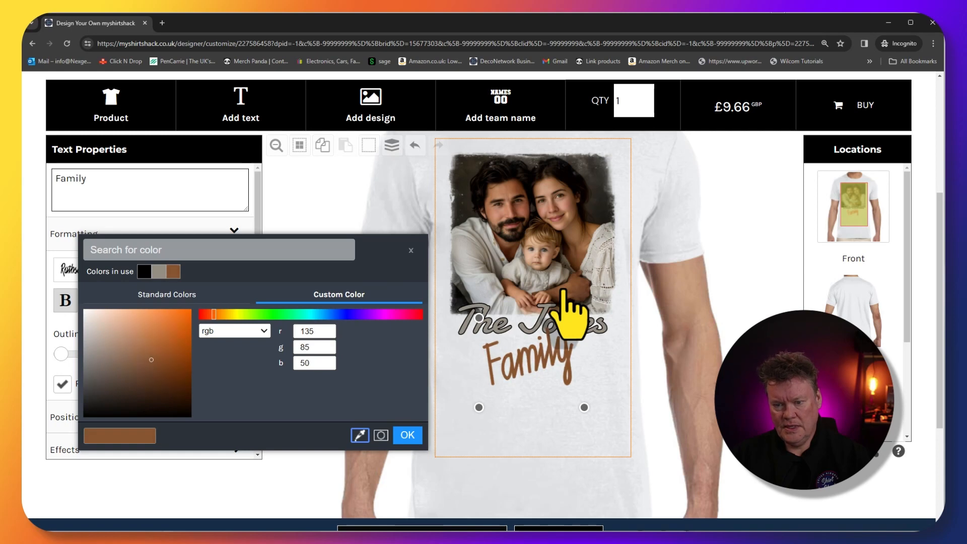
pyautogui.click(570, 290)
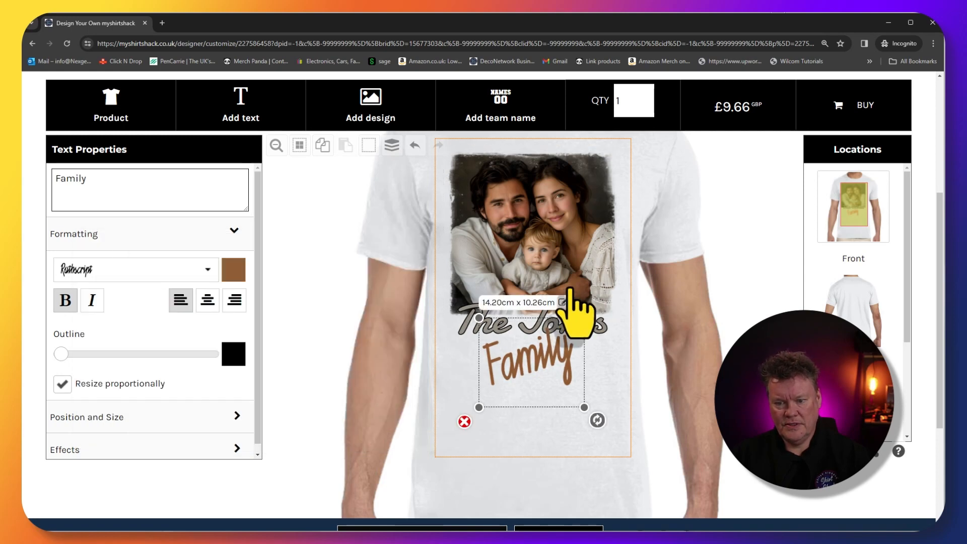
pyautogui.moveTo(584, 319); pyautogui.dragTo(593, 310)
pyautogui.moveTo(565, 349); pyautogui.dragTo(561, 357)
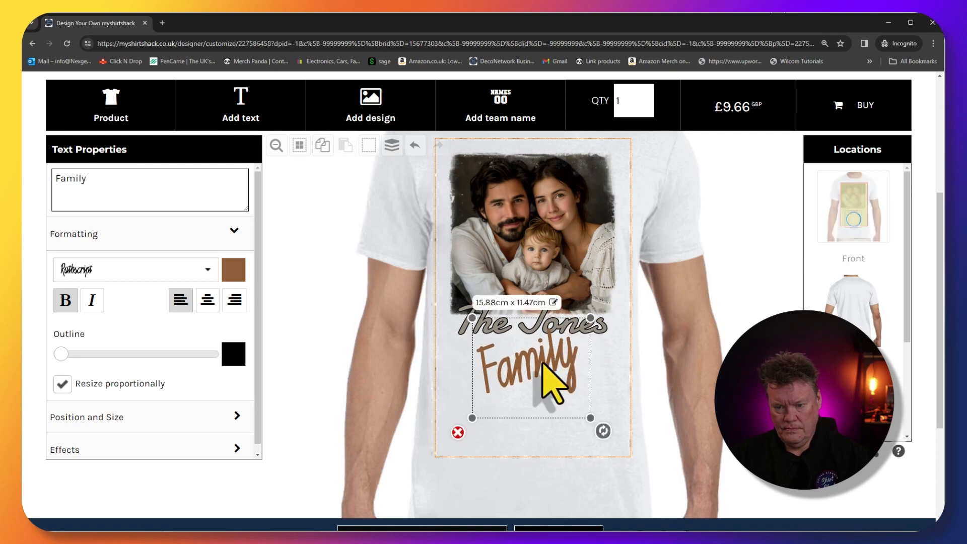
# Step: Set the font of "Family" to Satisfy from the calligraphy script fonts
pyautogui.click(147, 272)
pyautogui.scroll(1, 501, 302)
pyautogui.scroll(-1, 518, 303)
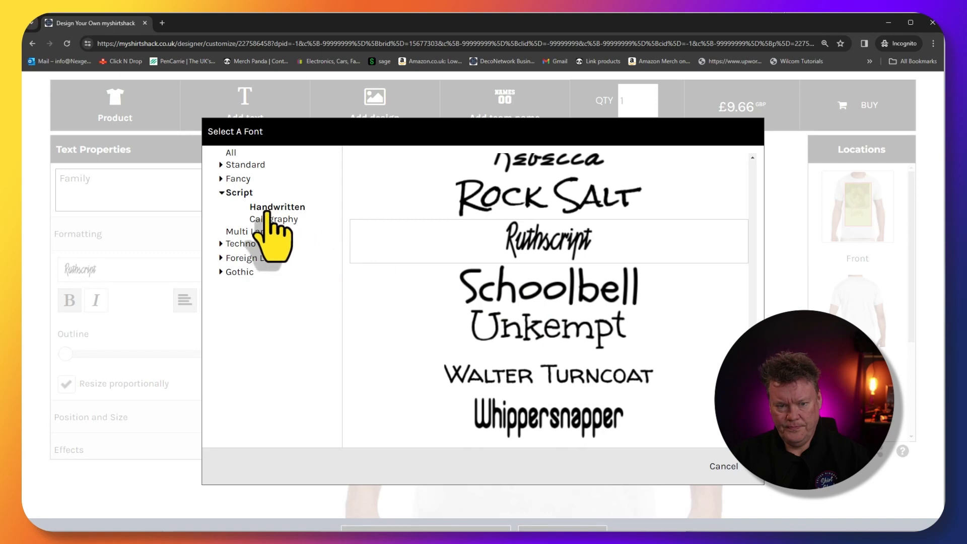
pyautogui.click(235, 180)
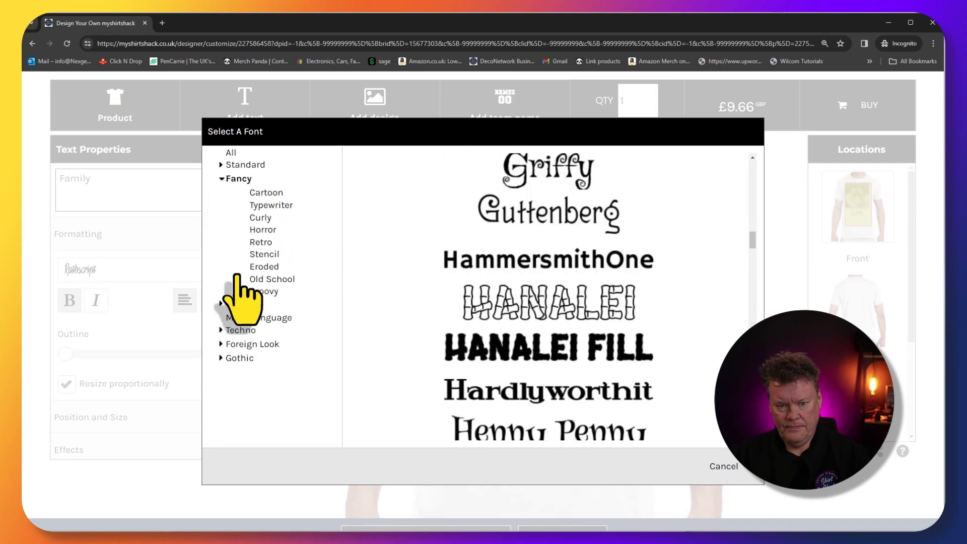
pyautogui.click(232, 303)
pyautogui.click(272, 219)
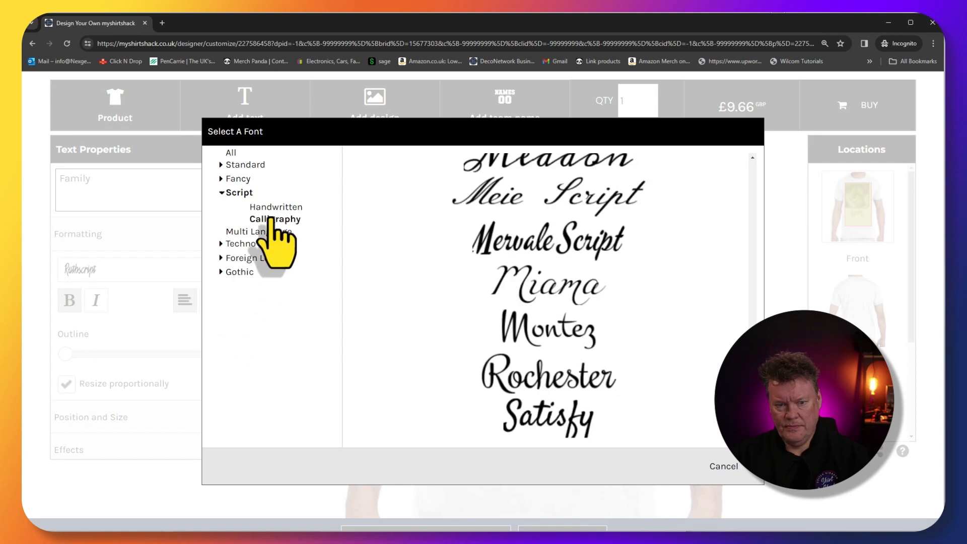
pyautogui.click(544, 418)
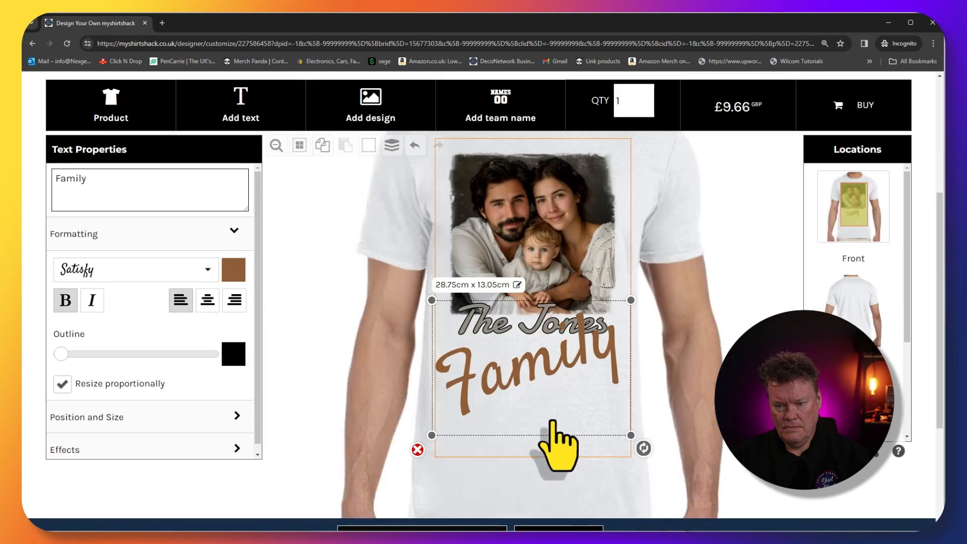
# Step: Try the calligraphy fonts Rochester and Montez on "Family"
pyautogui.click(139, 273)
pyautogui.click(528, 378)
pyautogui.click(216, 272)
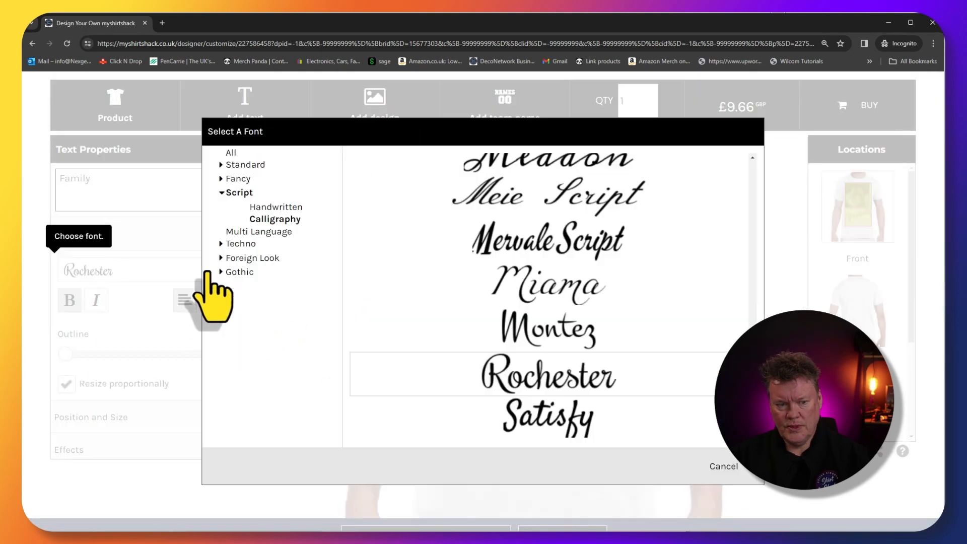
pyautogui.click(542, 329)
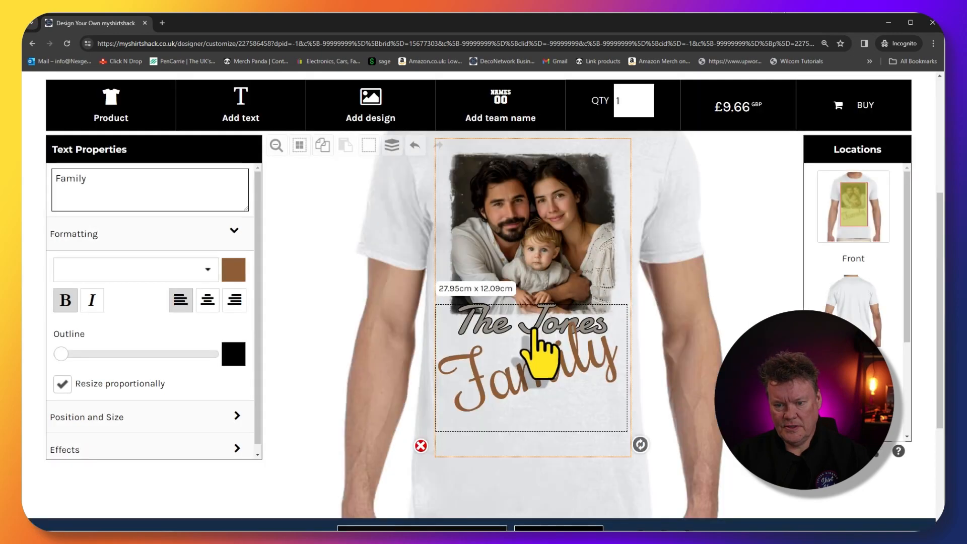
# Step: Set the font of "Family" to Mervale Script and scale the text down to about 20.02 cm × 9.89 cm
pyautogui.click(197, 269)
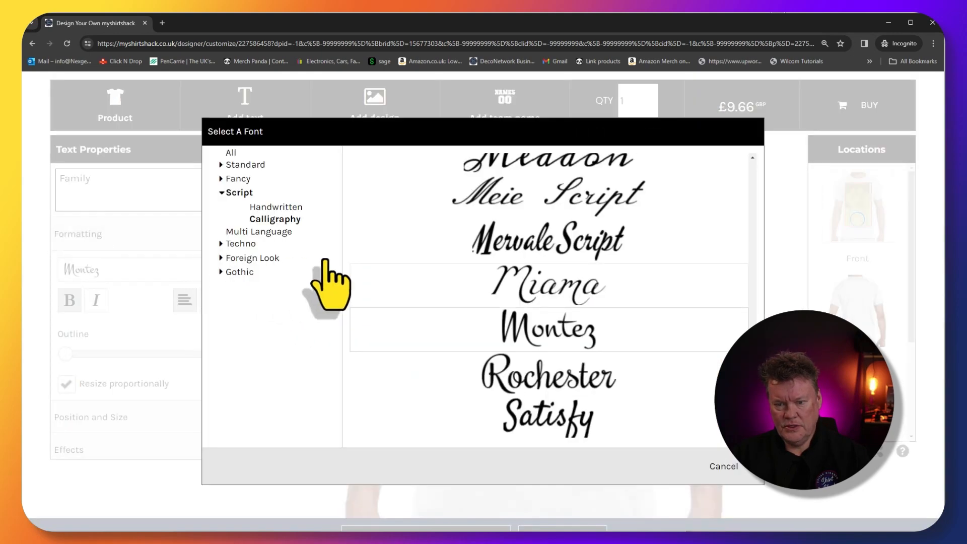
pyautogui.click(510, 254)
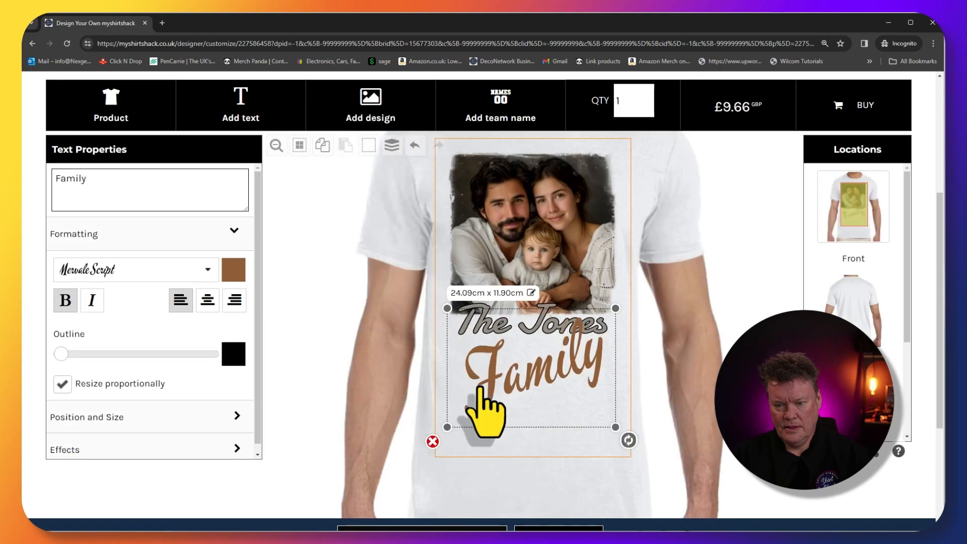
pyautogui.moveTo(539, 393); pyautogui.dragTo(532, 382)
pyautogui.moveTo(612, 423); pyautogui.dragTo(584, 403)
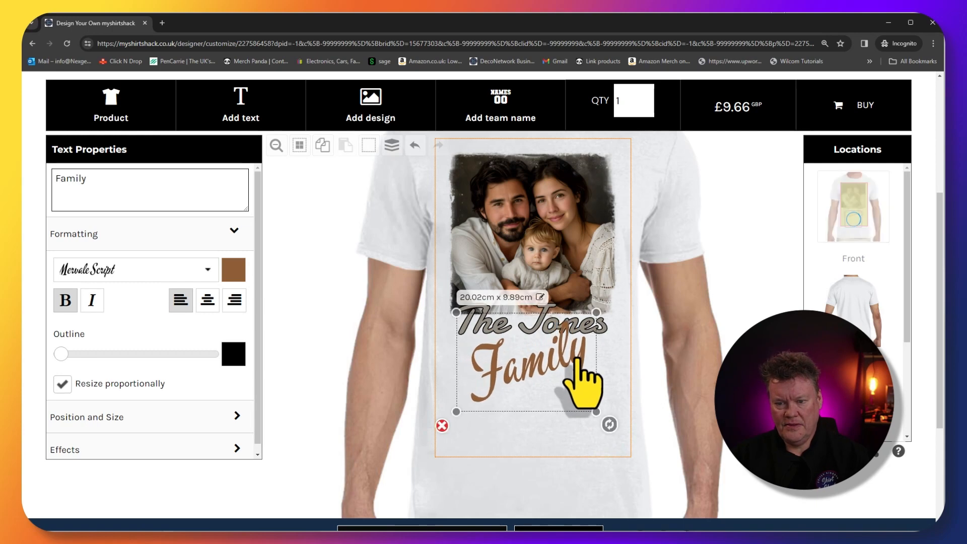
# Step: Change the font of "The Jones" to Atwriter from the fancy typewriter fonts
pyautogui.click(546, 442)
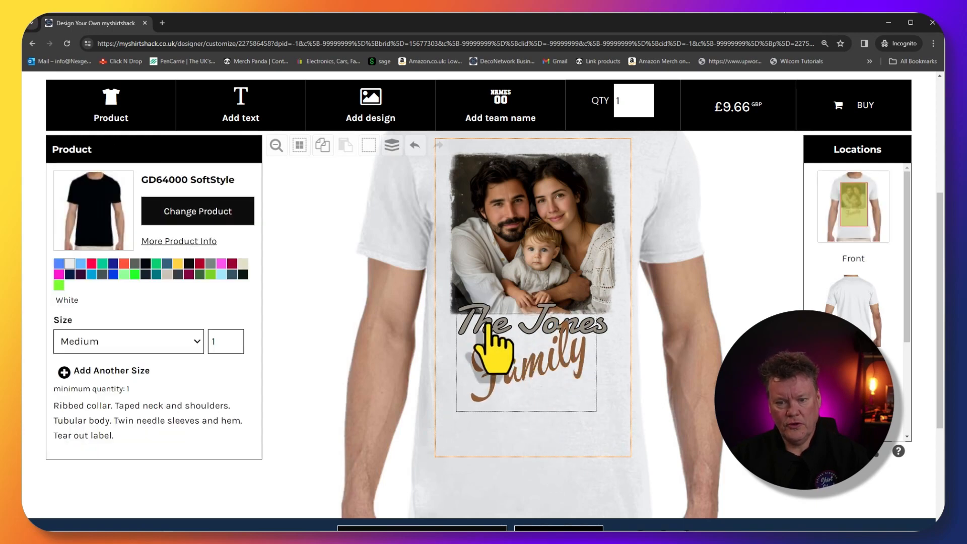
pyautogui.click(605, 328)
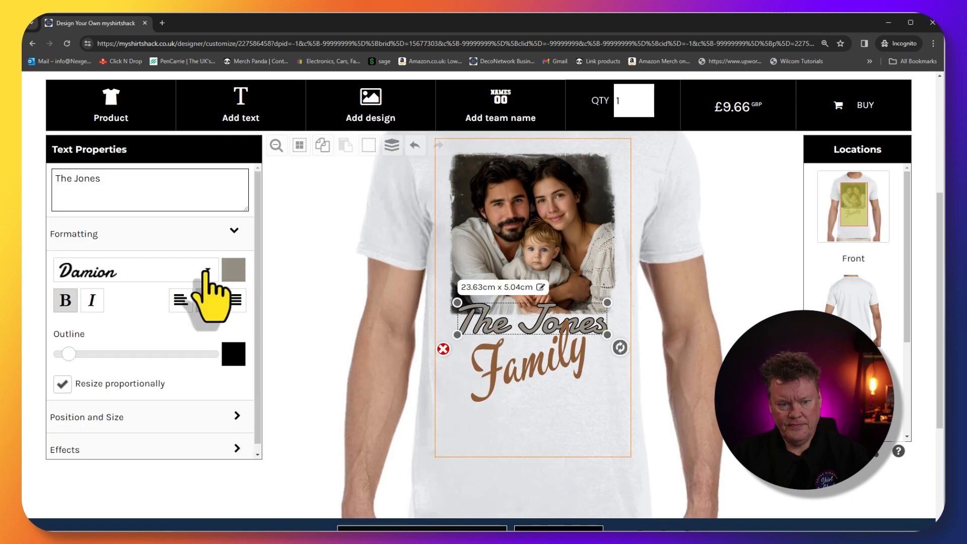
pyautogui.click(206, 272)
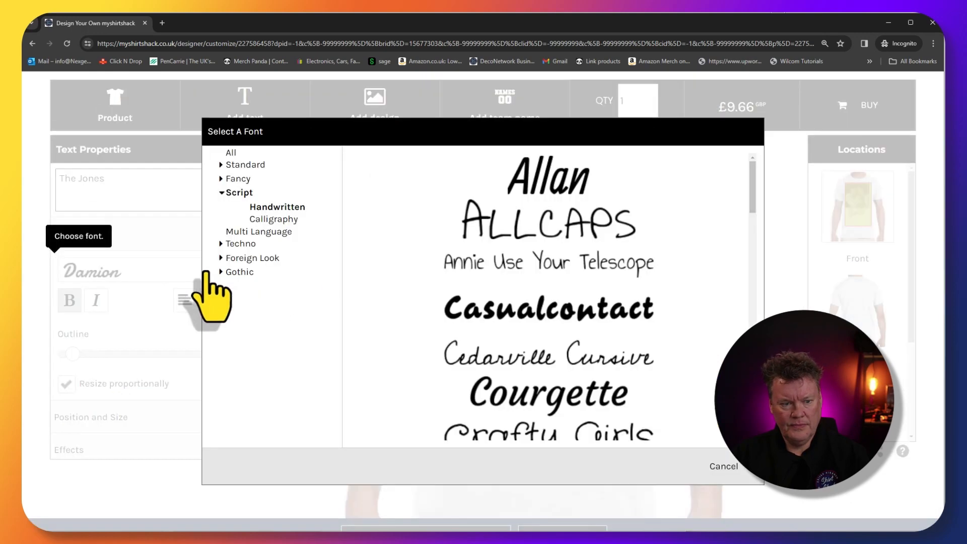
pyautogui.click(225, 179)
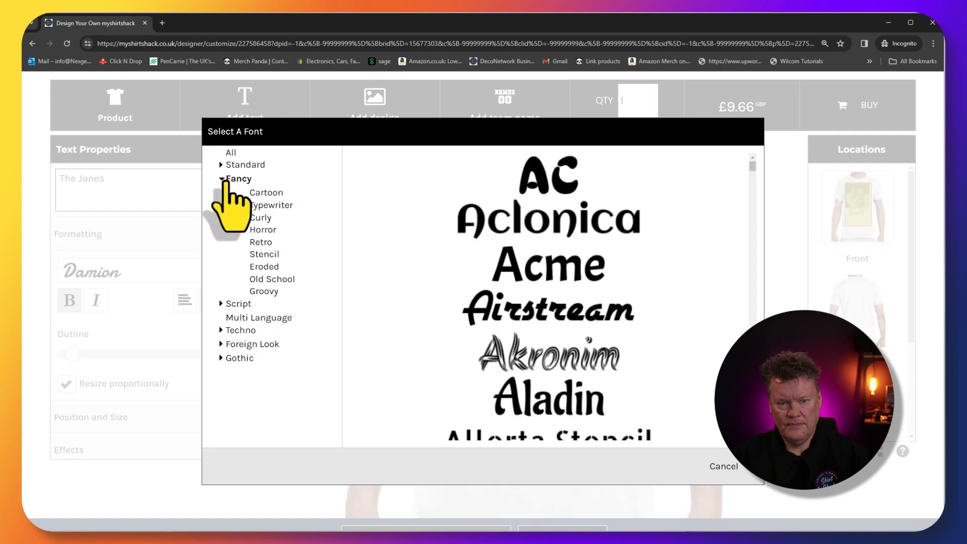
pyautogui.click(261, 205)
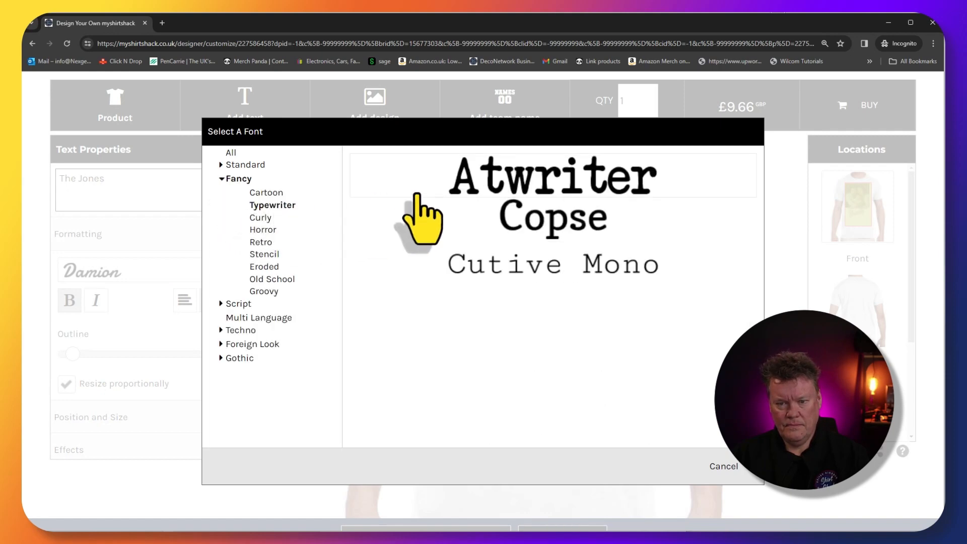
pyautogui.click(516, 185)
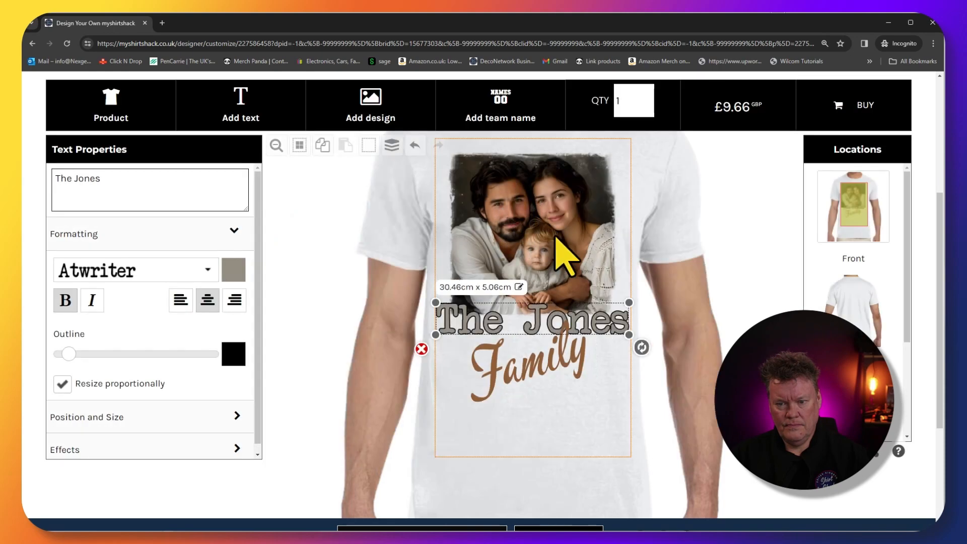
# Step: Scale "The Jones" to about 25.31 cm × 4.21 cm, centre it under the photo and move "Family" slightly closer to it
pyautogui.moveTo(629, 334)
pyautogui.mouseDown()
pyautogui.moveTo(583, 327)
pyautogui.moveTo(621, 330)
pyautogui.mouseUp()
pyautogui.moveTo(542, 320); pyautogui.dragTo(556, 321)
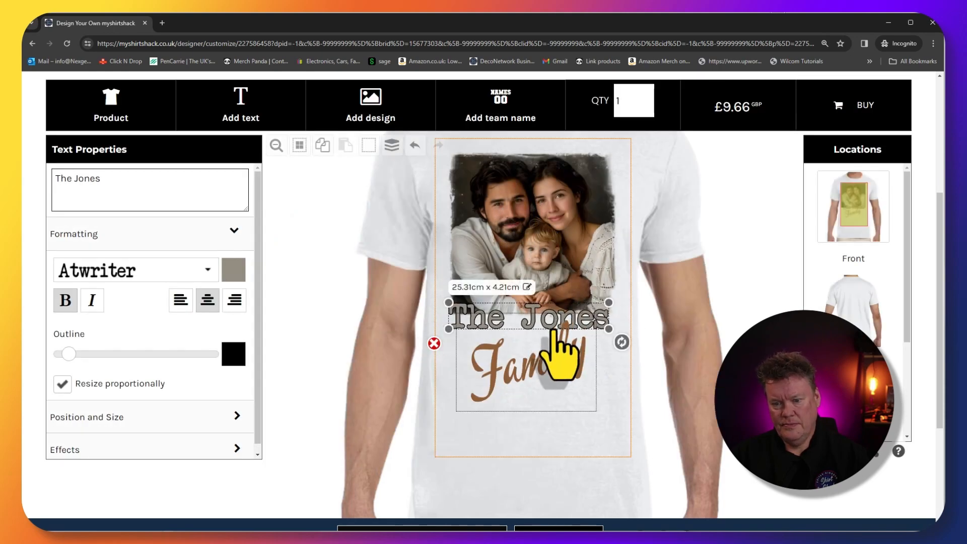
pyautogui.click(545, 371)
pyautogui.moveTo(545, 366); pyautogui.dragTo(547, 356)
pyautogui.click(552, 241)
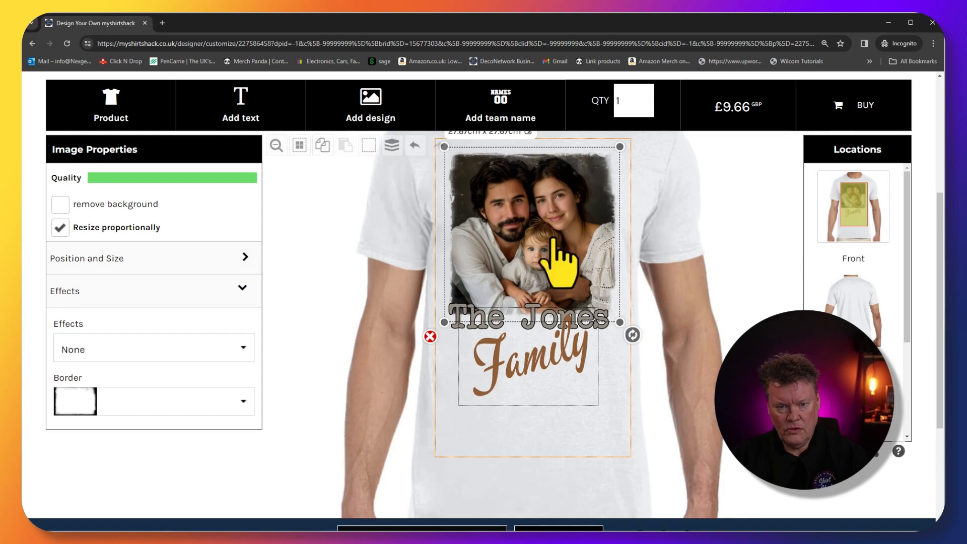
# Step: Add a thin black outline to "Family", then shrink the text slightly and tuck it closer beneath "The Jones"
pyautogui.click(471, 330)
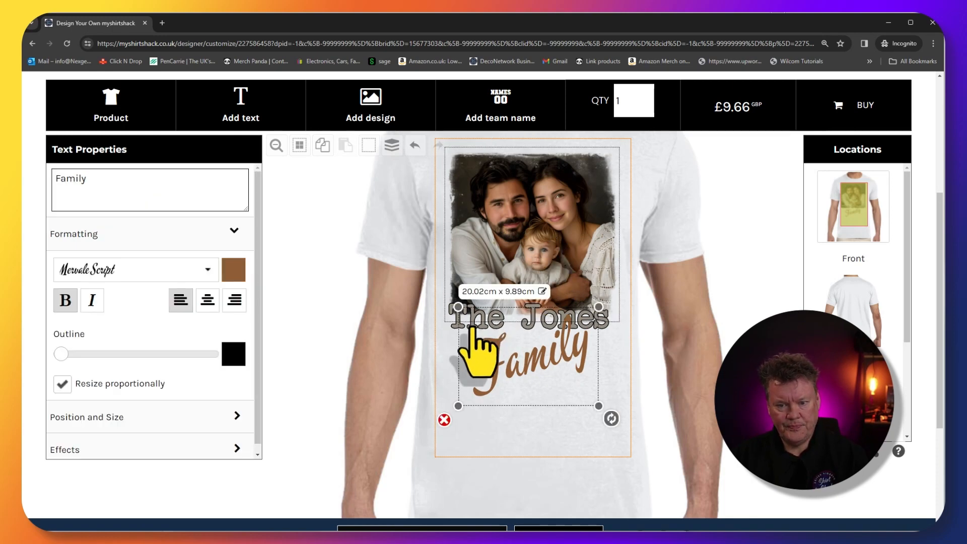
pyautogui.moveTo(60, 353); pyautogui.dragTo(72, 355)
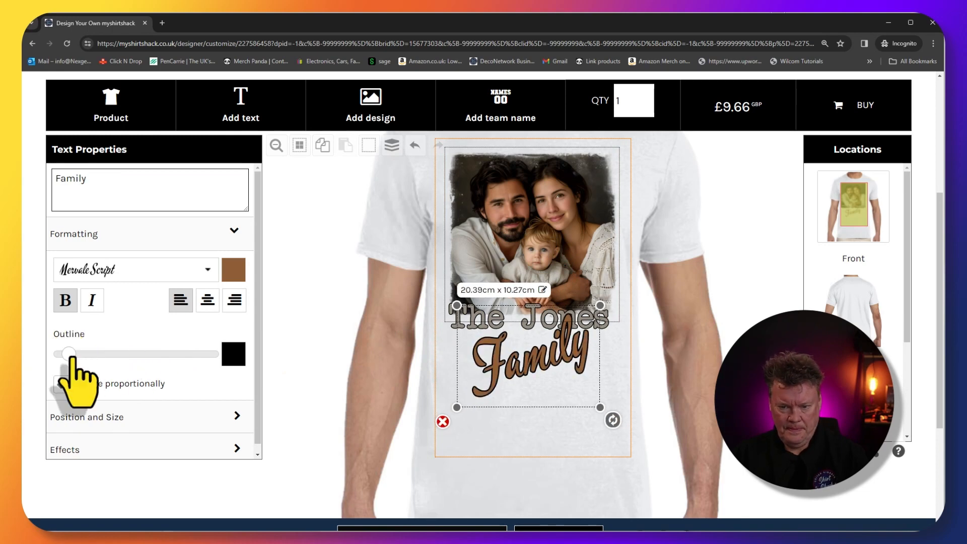
pyautogui.moveTo(557, 385); pyautogui.dragTo(551, 376)
pyautogui.moveTo(440, 416)
pyautogui.mouseDown()
pyautogui.moveTo(466, 402)
pyautogui.moveTo(455, 406)
pyautogui.mouseUp()
pyautogui.click(599, 432)
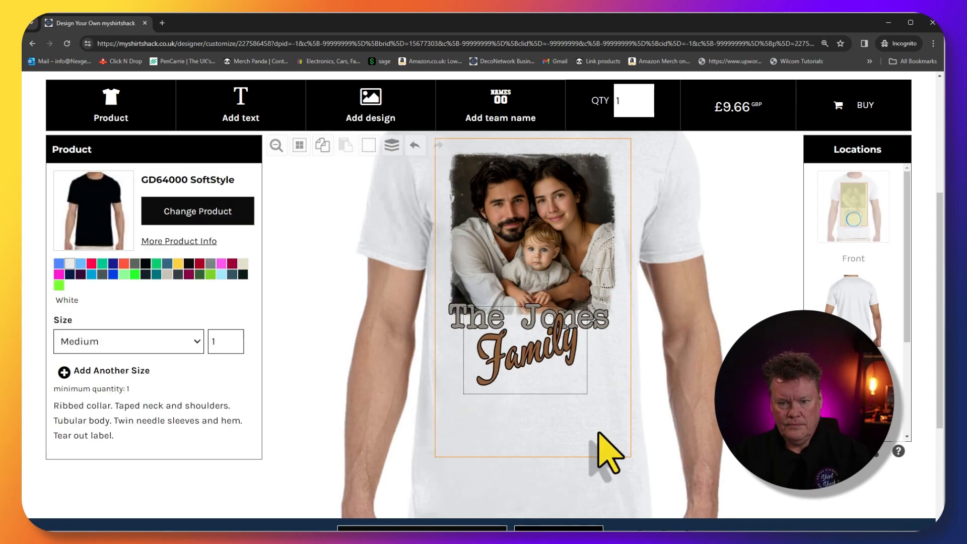
# Step: Scale the photo and both texts down together, bringing the photo to about 24.85 cm × 24.84 cm, and hide the decoration area border
pyautogui.click(299, 146)
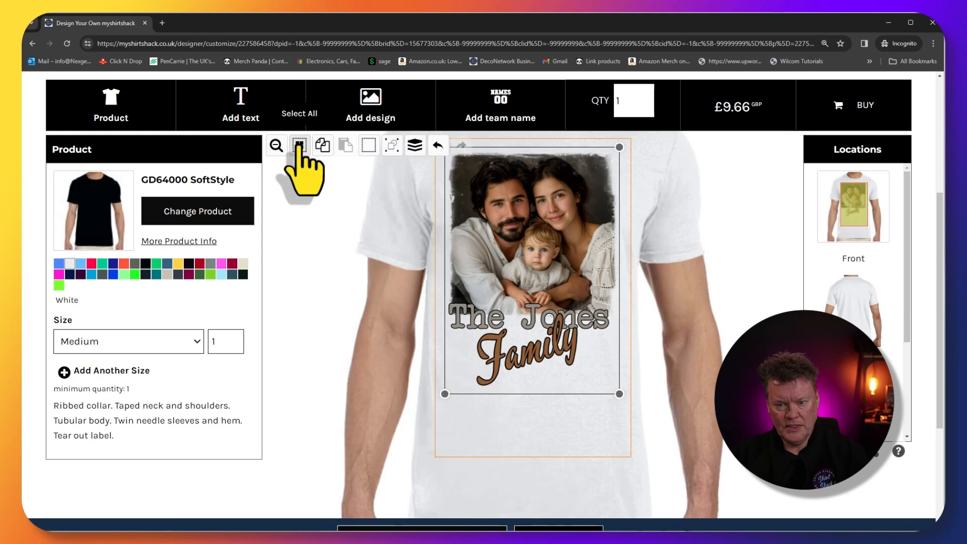
pyautogui.moveTo(619, 394); pyautogui.dragTo(565, 307)
pyautogui.moveTo(474, 221); pyautogui.dragTo(535, 217)
pyautogui.moveTo(582, 286); pyautogui.dragTo(540, 283)
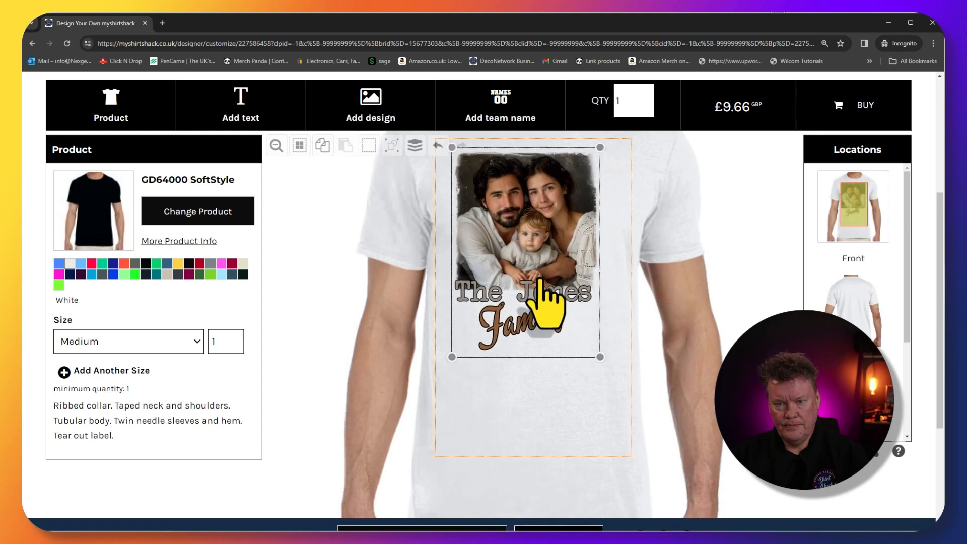
pyautogui.click(602, 359)
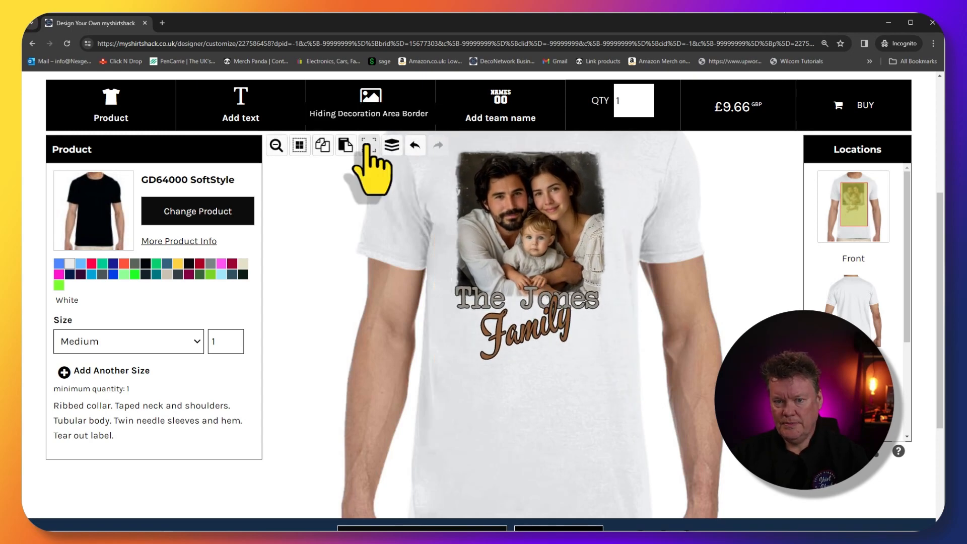
# Step: Move the "The Jones" layer above "Family" and return it beneath
pyautogui.click(392, 145)
pyautogui.click(151, 195)
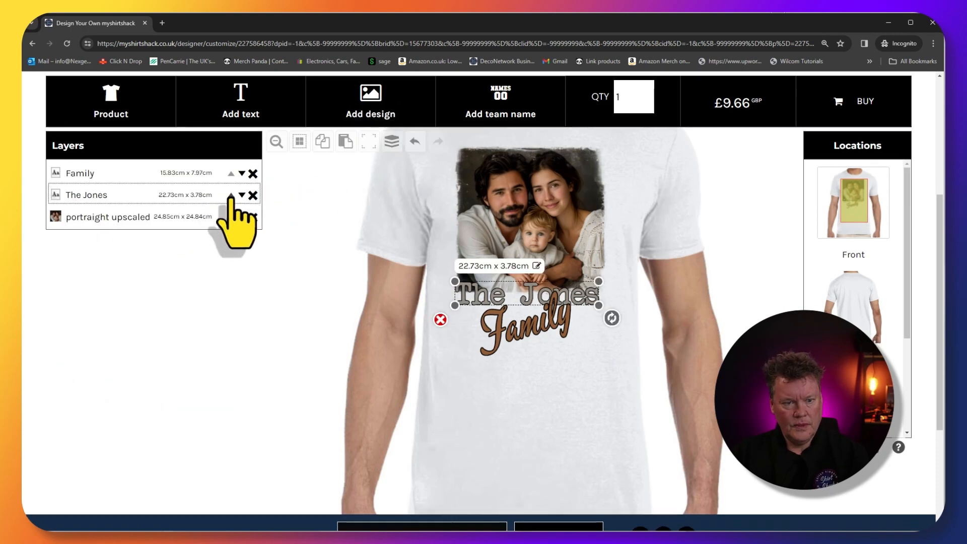
pyautogui.click(231, 196)
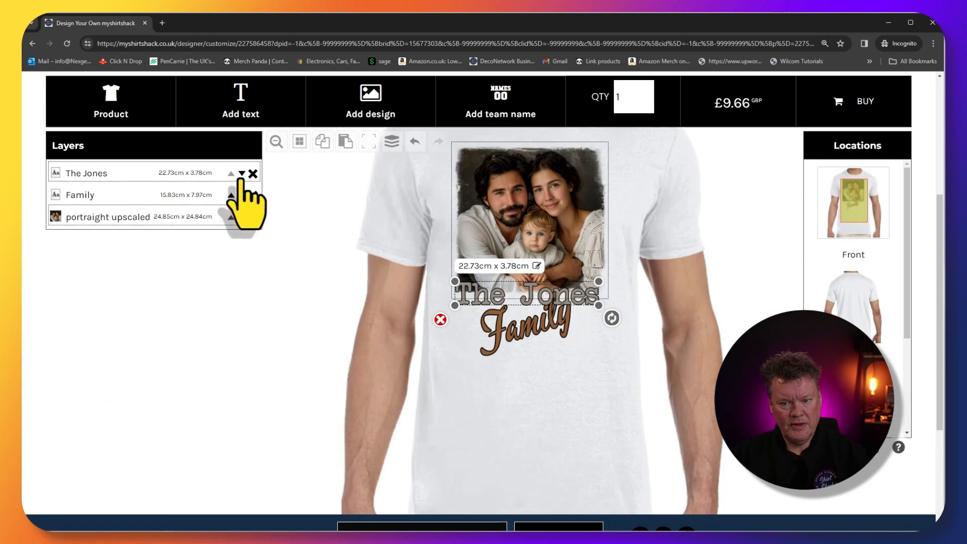
pyautogui.click(242, 174)
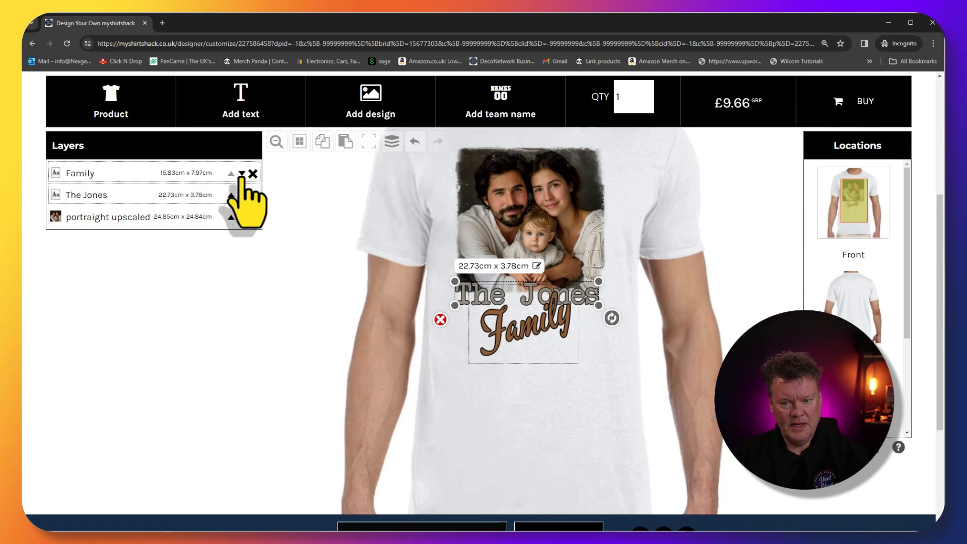
pyautogui.click(545, 384)
# Step: View the whole shirt with the finished design and check the available shirt sizes
pyautogui.scroll(5, 547, 387)
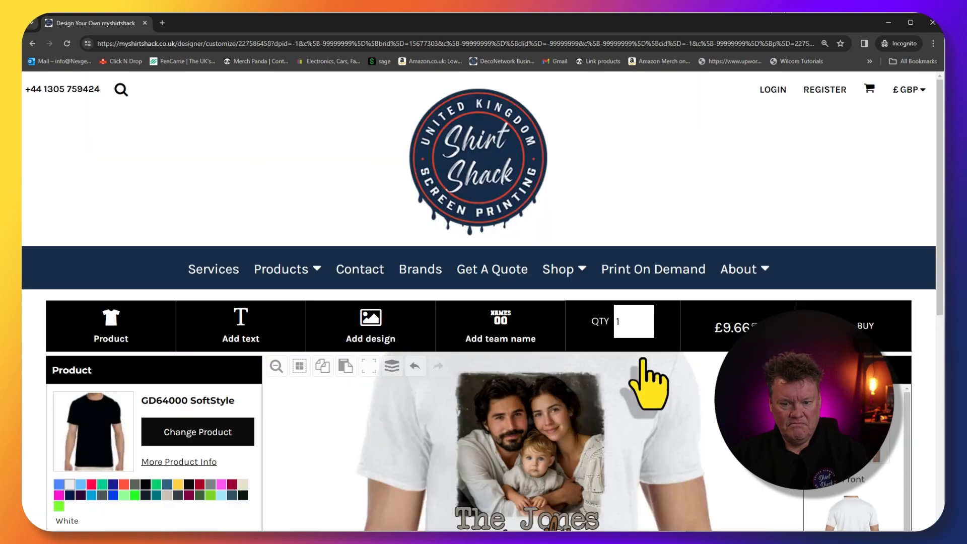
pyautogui.scroll(-5, 689, 355)
pyautogui.scroll(1, 685, 347)
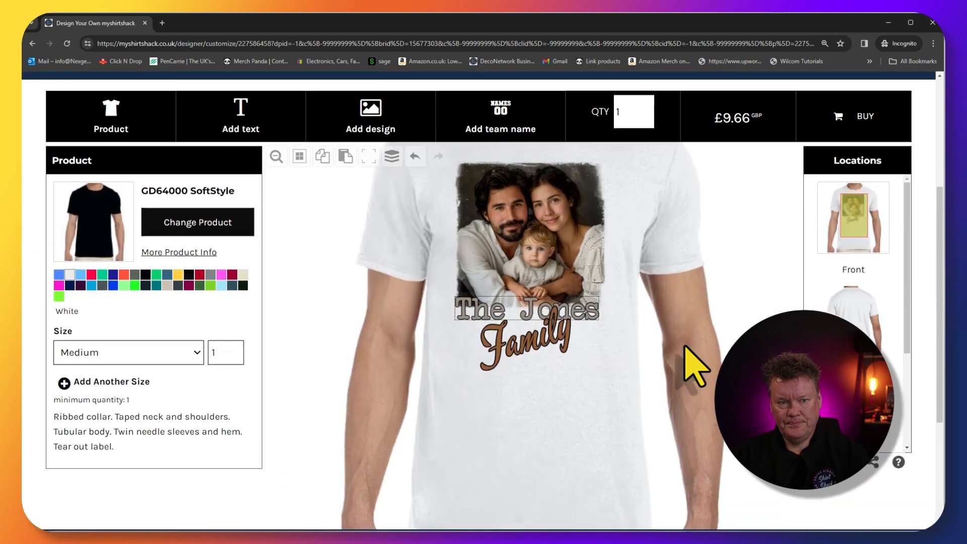
pyautogui.click(643, 348)
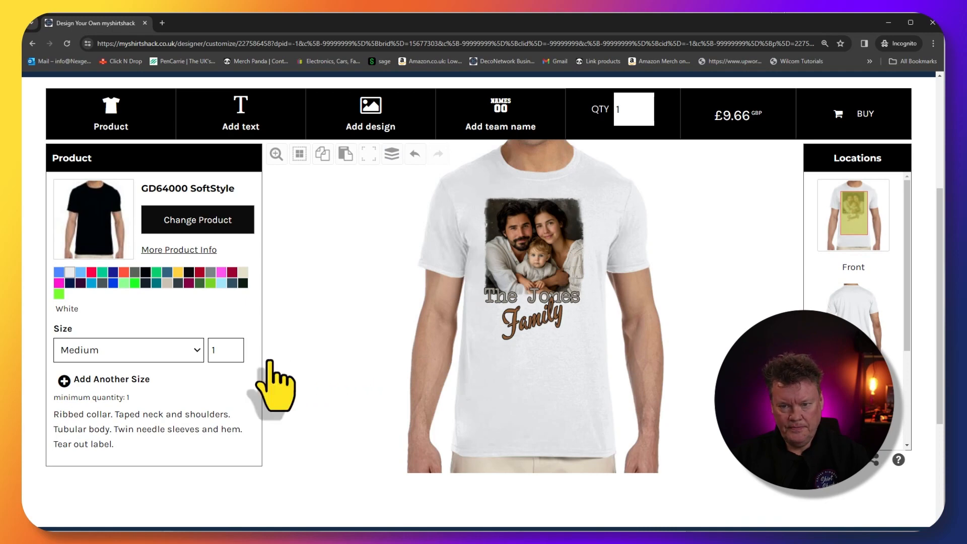
pyautogui.click(129, 356)
pyautogui.click(129, 358)
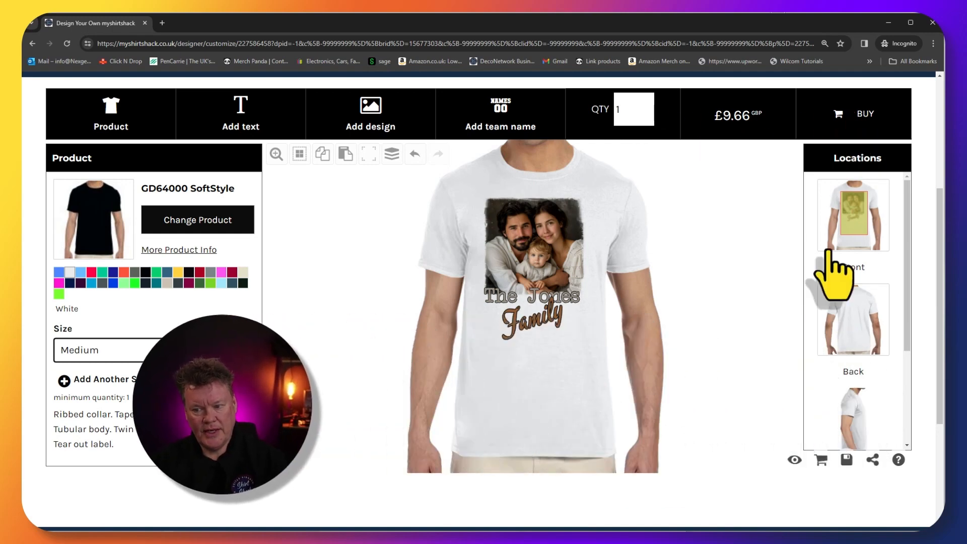
# Step: Preview the finished white shirt design and close the preview
pyautogui.click(794, 459)
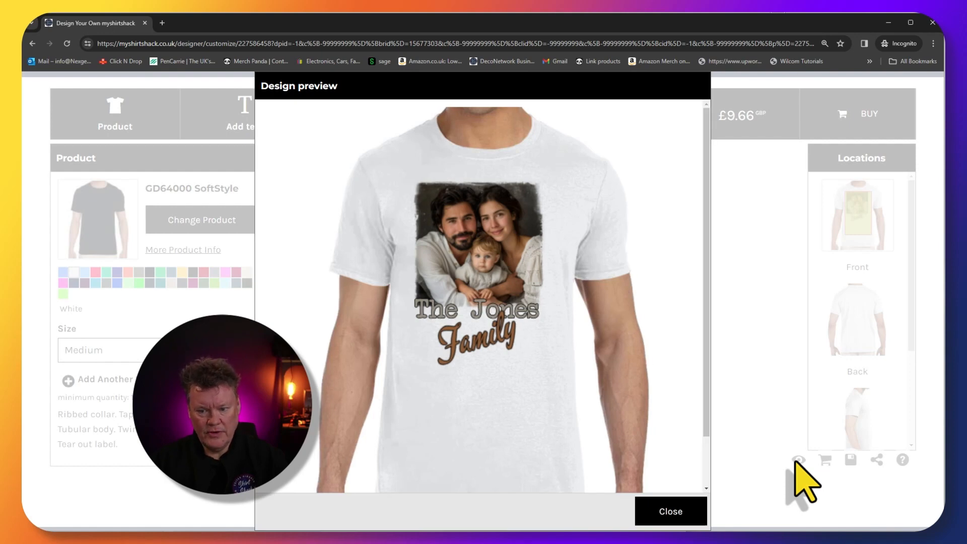
pyautogui.moveTo(707, 267); pyautogui.dragTo(706, 228)
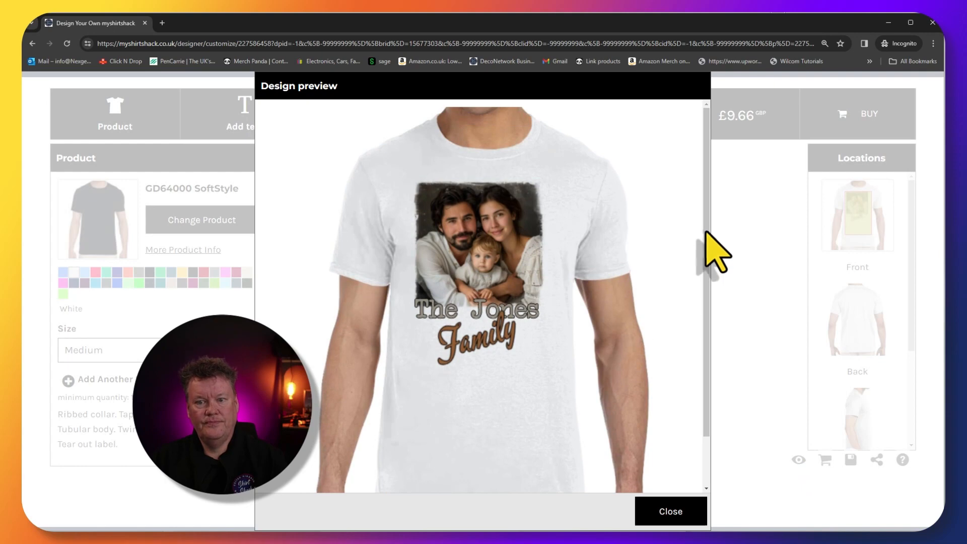
pyautogui.click(670, 524)
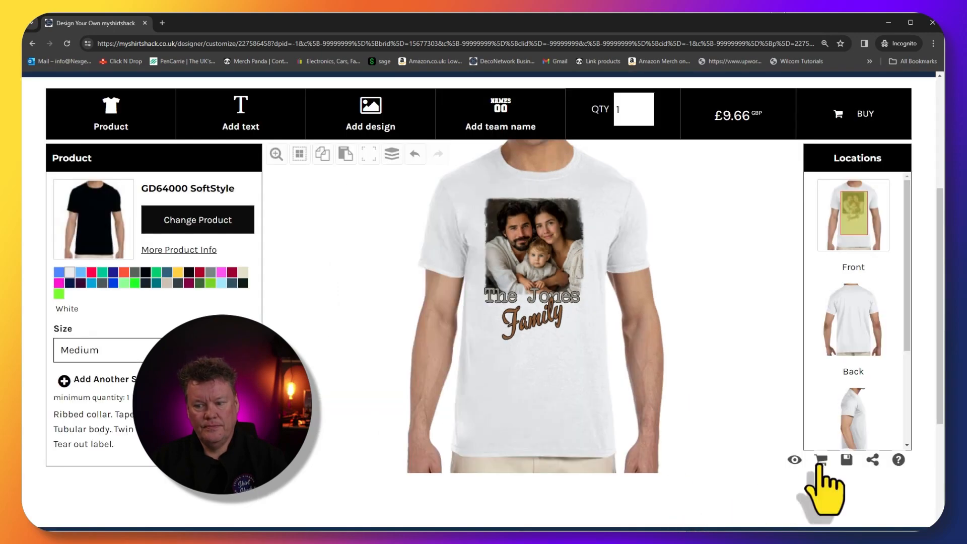
# Step: Try to save the design and cancel the account login request
pyautogui.click(846, 460)
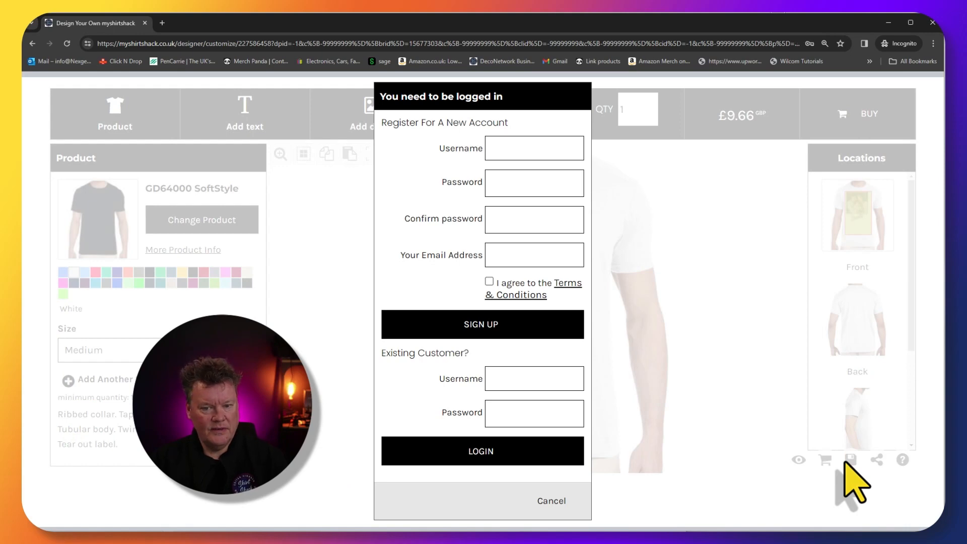
pyautogui.click(545, 499)
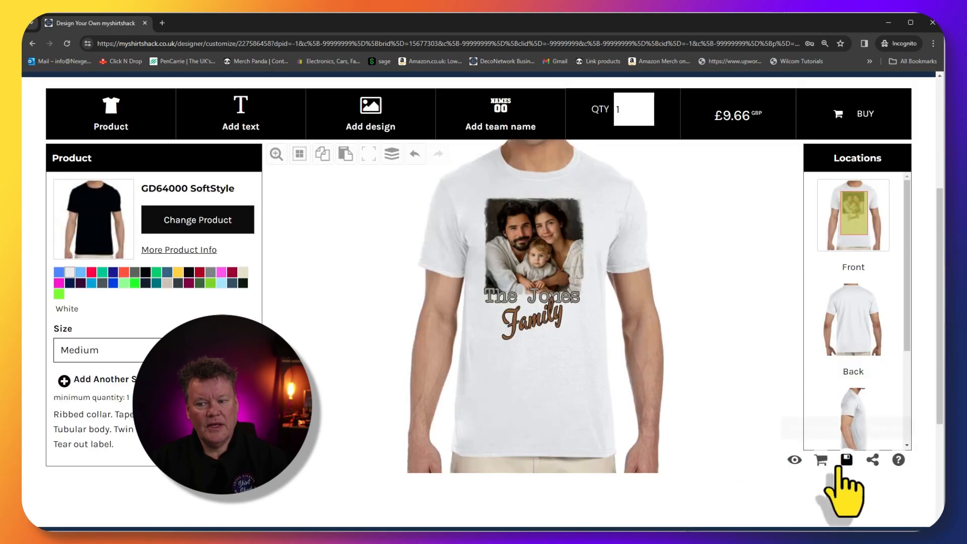
# Step: Examine the options for sharing the design by social media or email, and open the online designer help
pyautogui.click(874, 462)
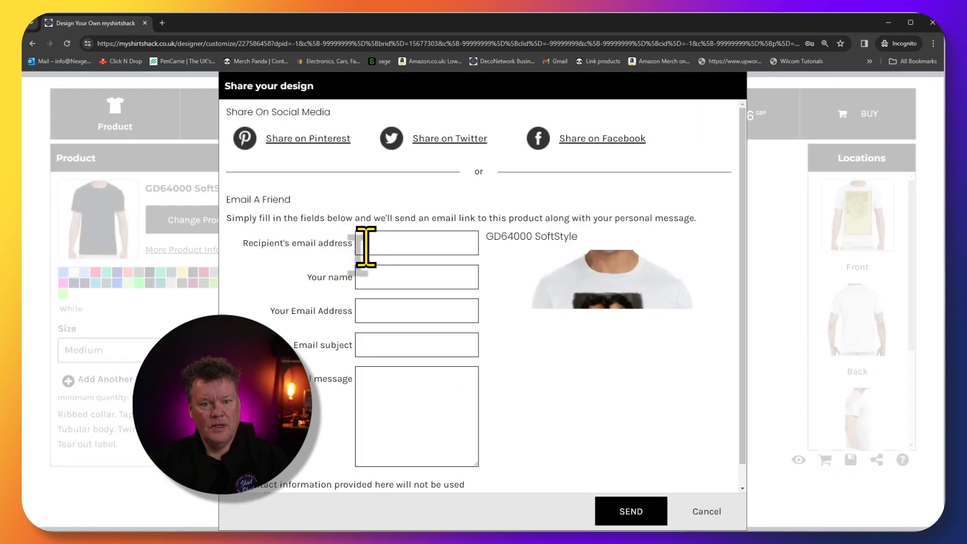
pyautogui.scroll(-1, 352, 266)
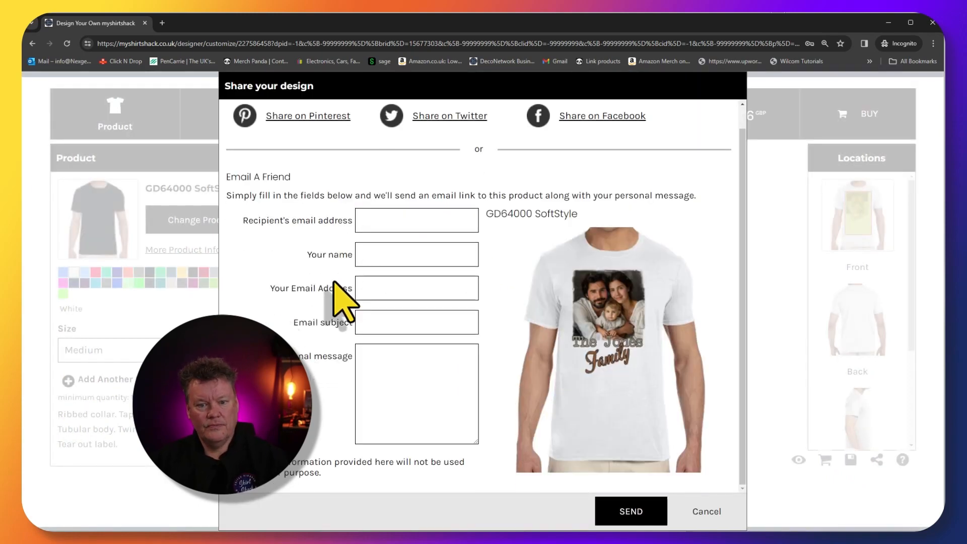
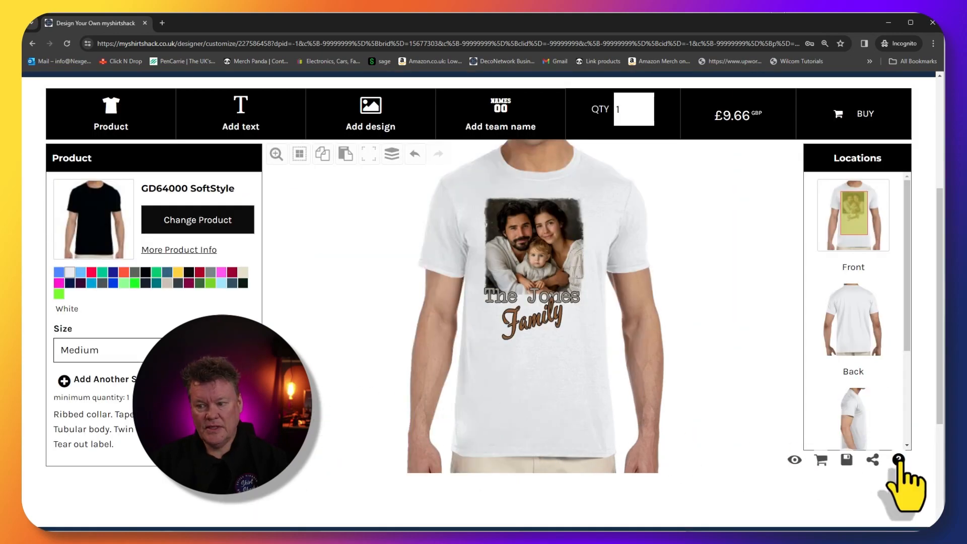
pyautogui.click(898, 460)
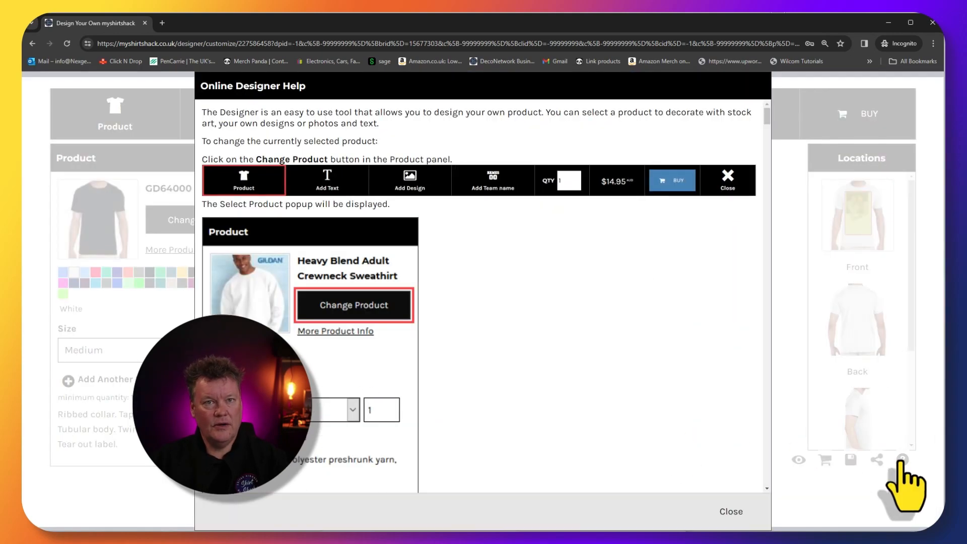
# Step: Read through the designer help on changing products, adding text and adding designs, and close the help
pyautogui.scroll(-15, 544, 372)
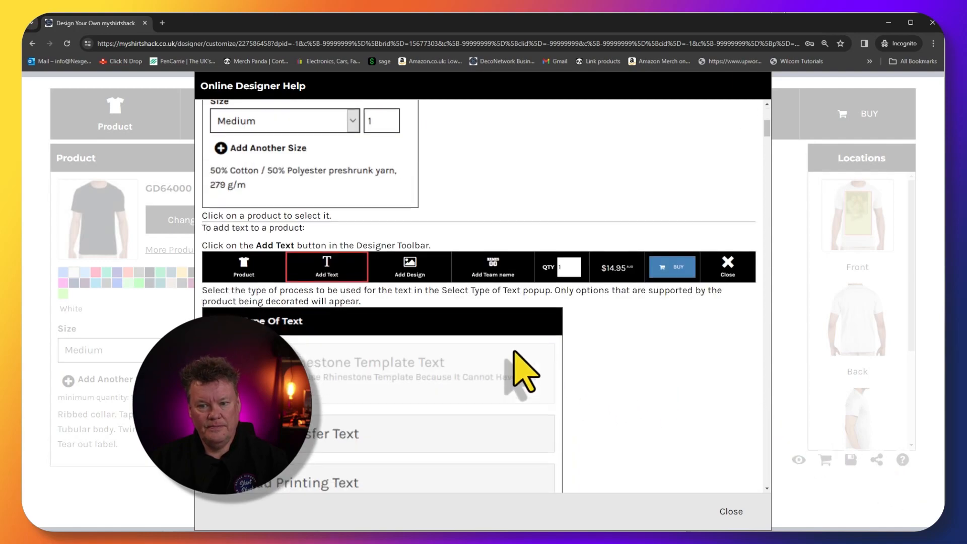
pyautogui.scroll(-15, 425, 326)
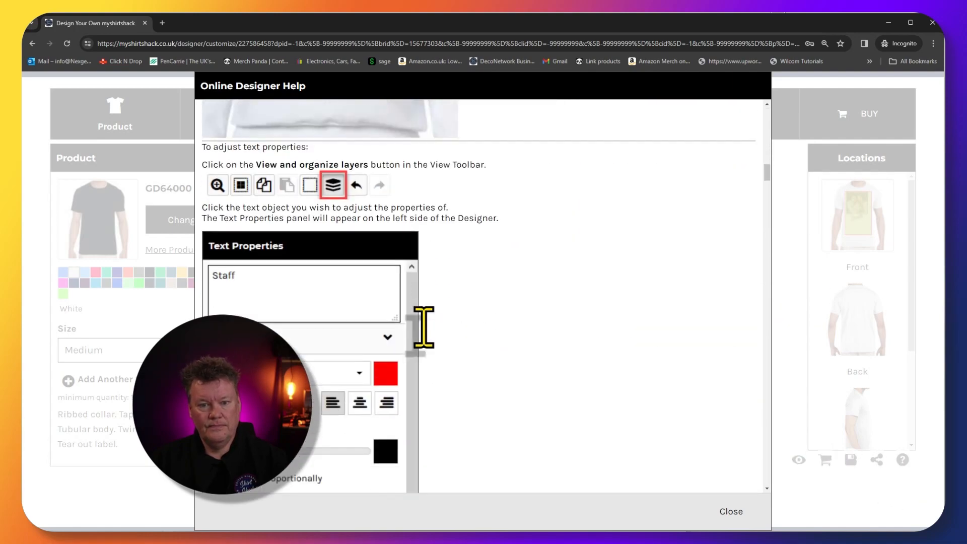
pyautogui.scroll(-15, 424, 326)
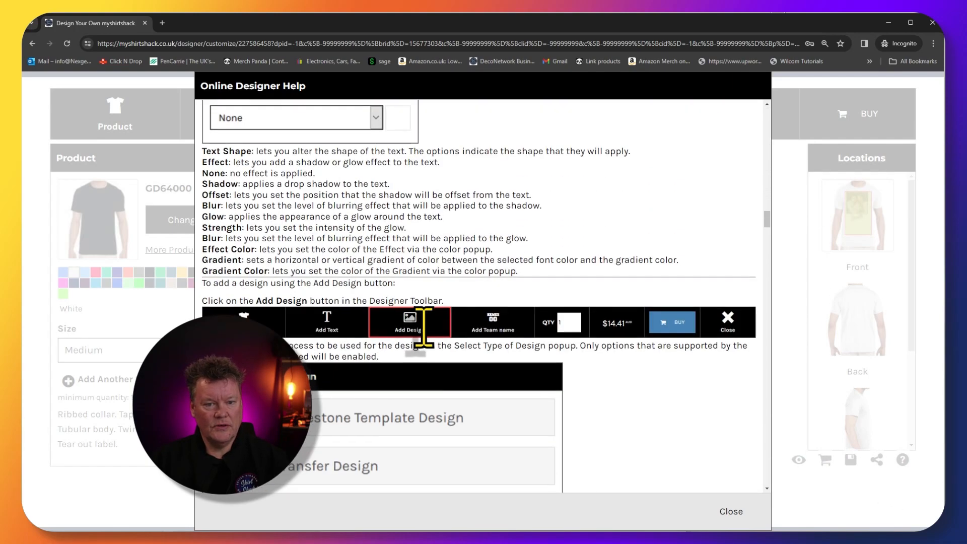
pyautogui.scroll(-5, 432, 345)
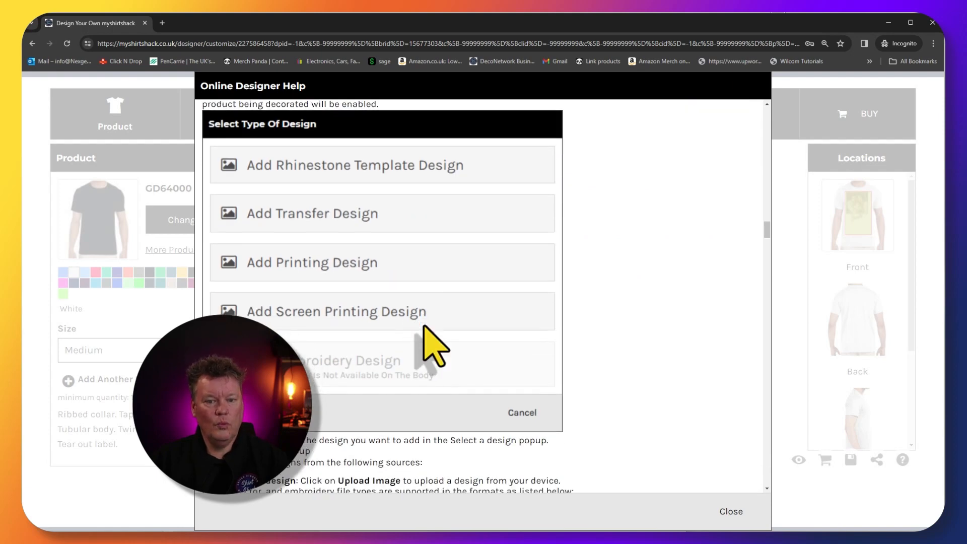
pyautogui.click(724, 512)
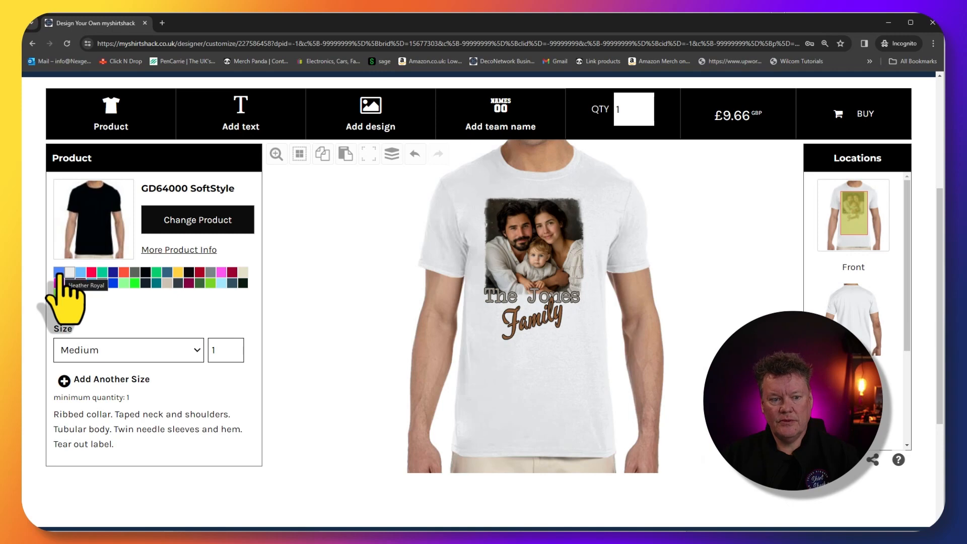
# Step: Try the shirt colours Heather Royal, Tropical Blue and Daisy, and set the shirt to Black
pyautogui.click(59, 274)
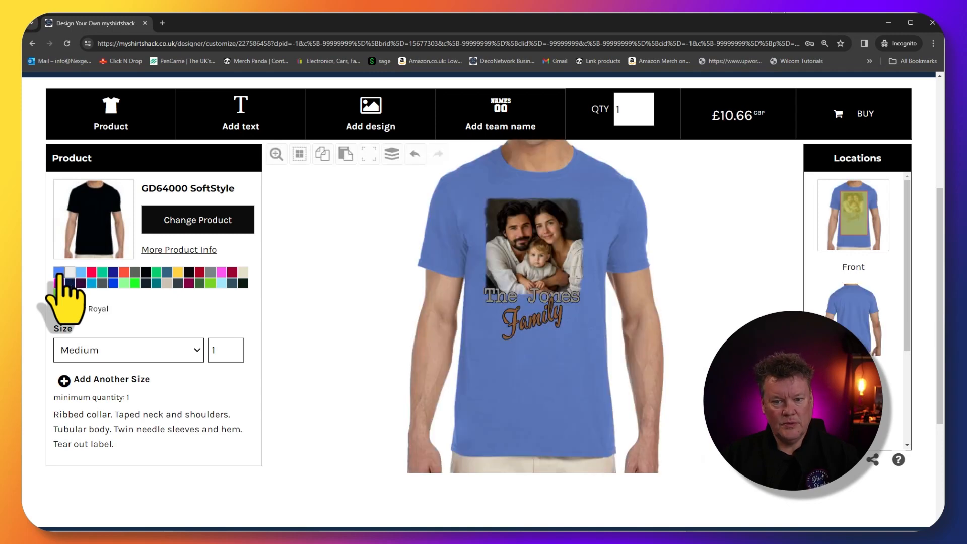
pyautogui.click(102, 273)
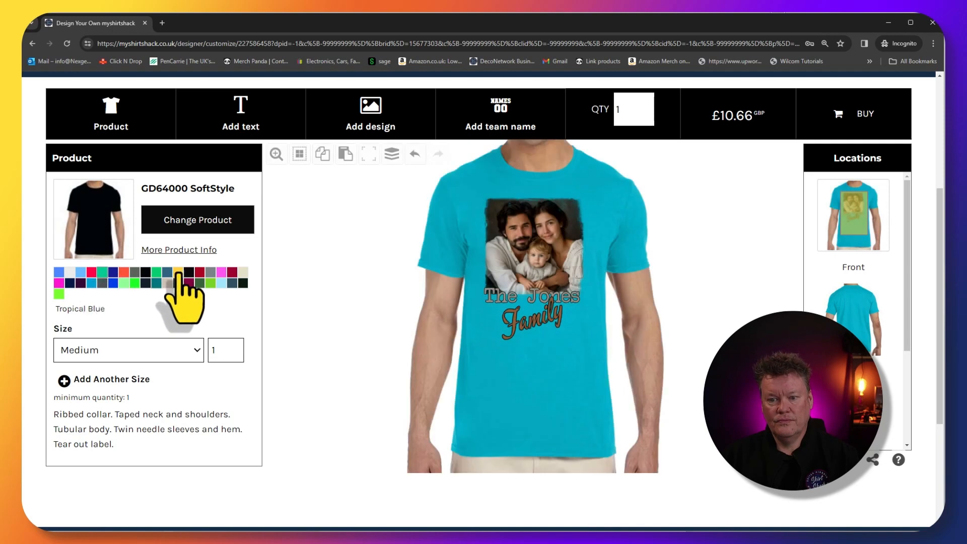
pyautogui.click(178, 272)
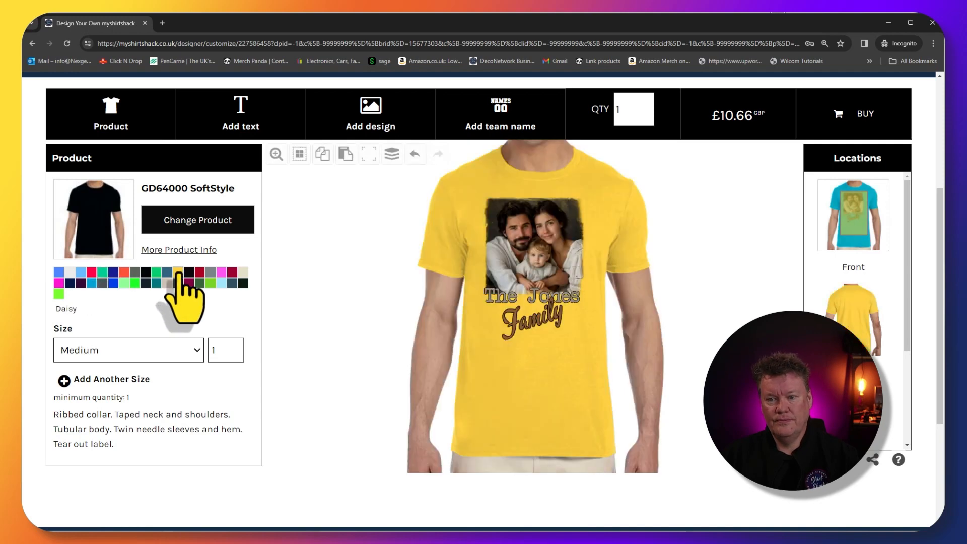
pyautogui.click(147, 272)
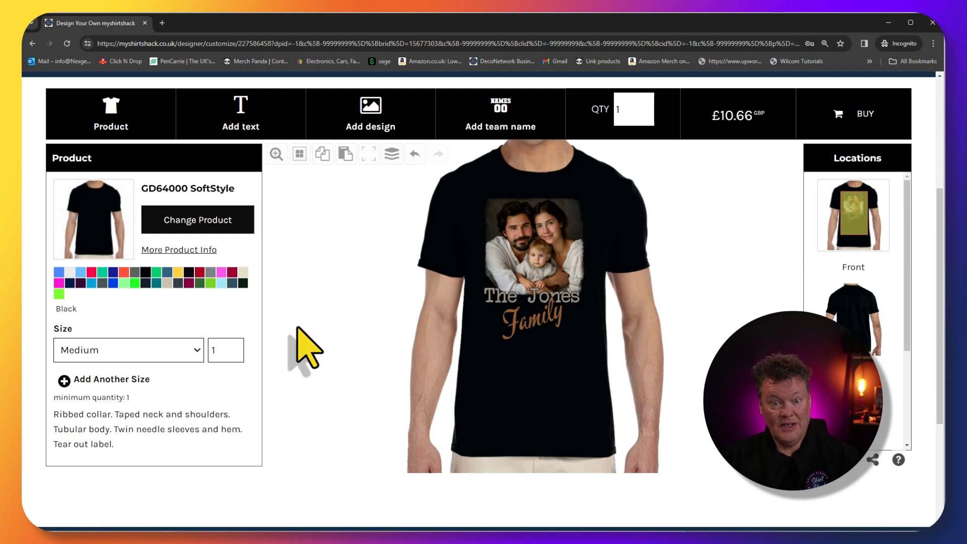
# Step: Copy the complete family photo and text design from the front and paste it onto the shirt's back
pyautogui.click(548, 253)
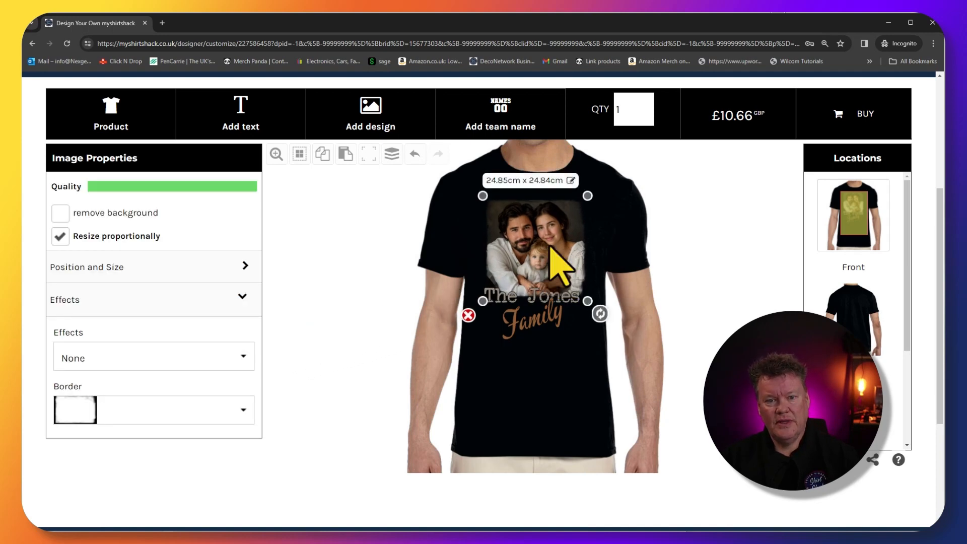
pyautogui.click(299, 154)
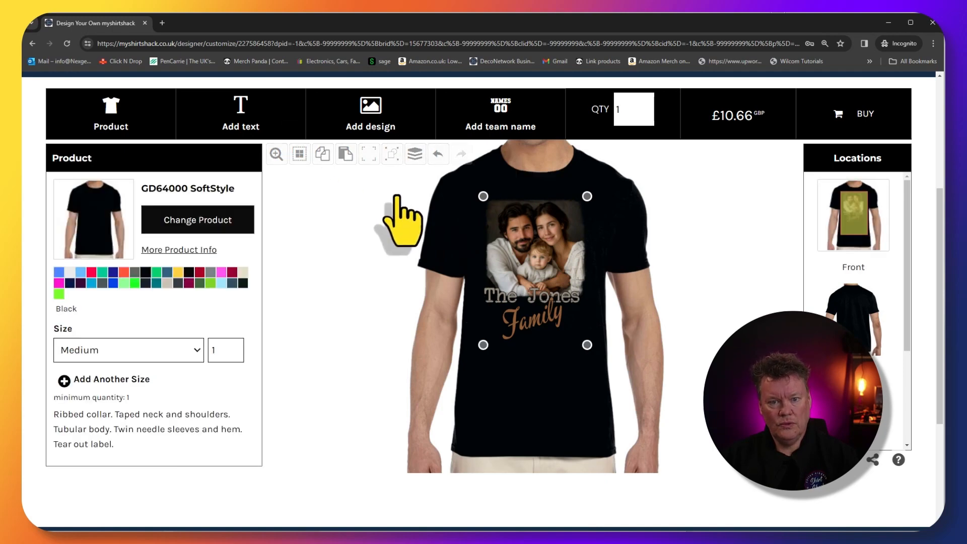
pyautogui.click(860, 316)
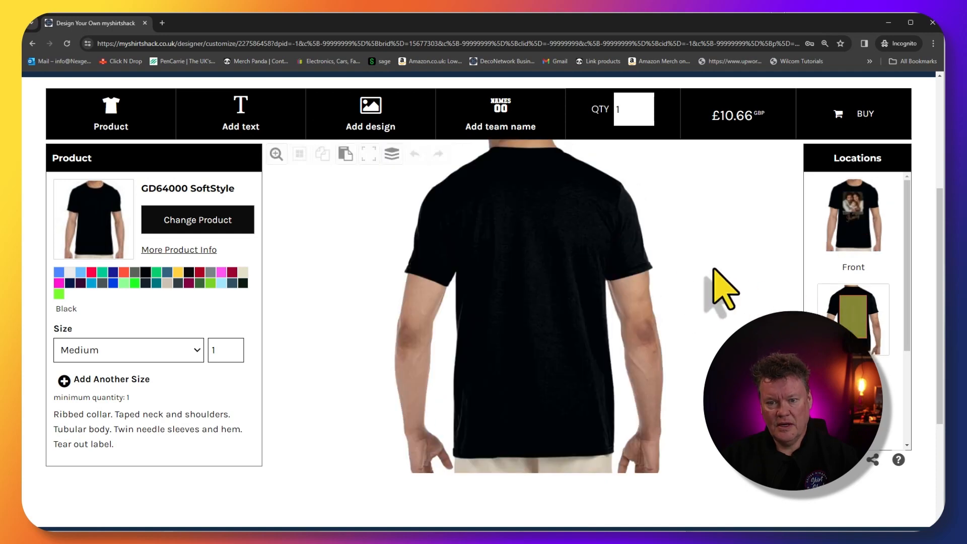
pyautogui.click(346, 154)
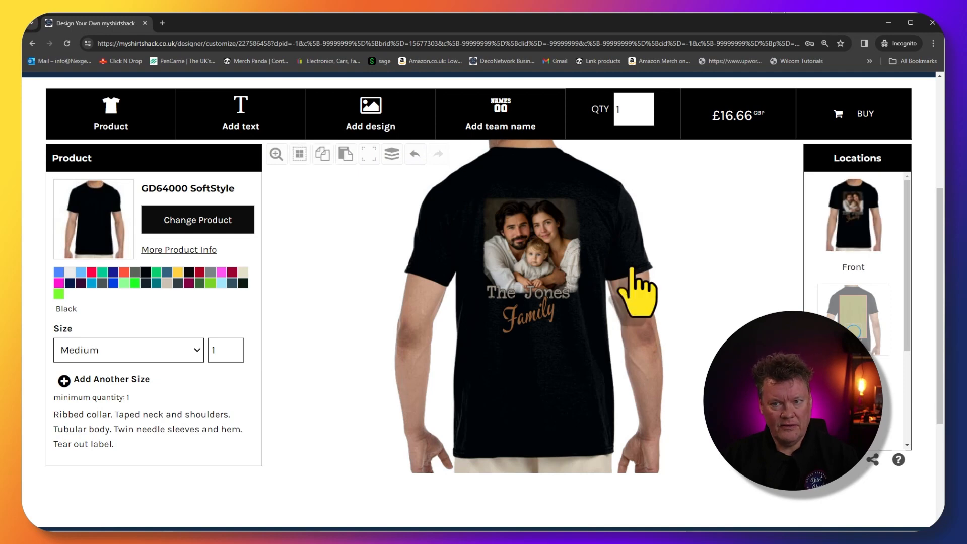
# Step: Delete the family photo and the texts "Family" and "The Jones" from the shirt's front
pyautogui.click(851, 226)
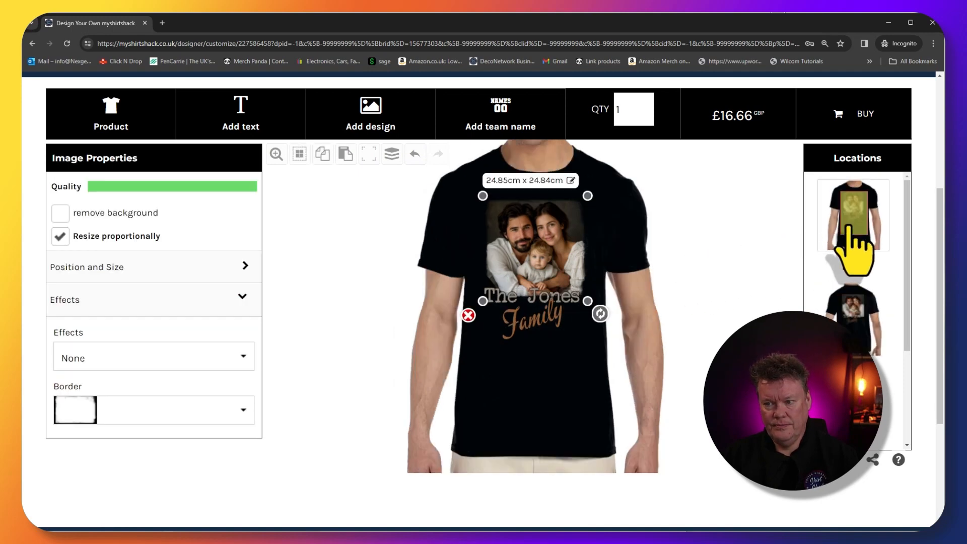
pyautogui.click(469, 316)
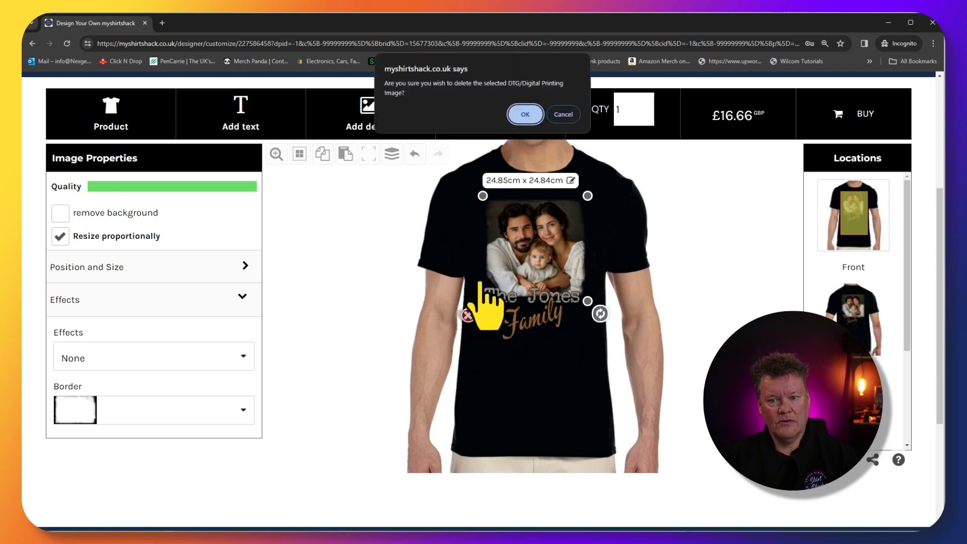
pyautogui.click(525, 114)
pyautogui.click(517, 323)
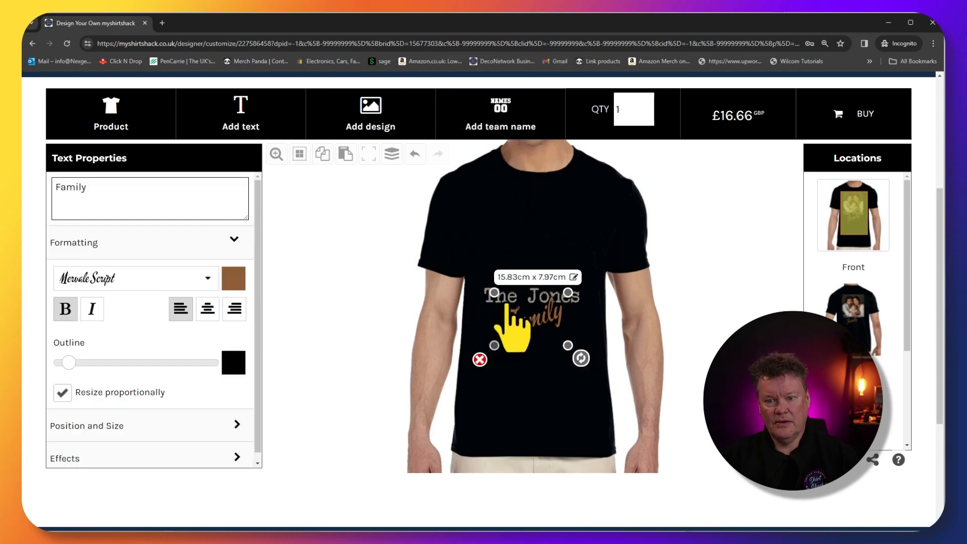
pyautogui.click(480, 359)
pyautogui.click(526, 114)
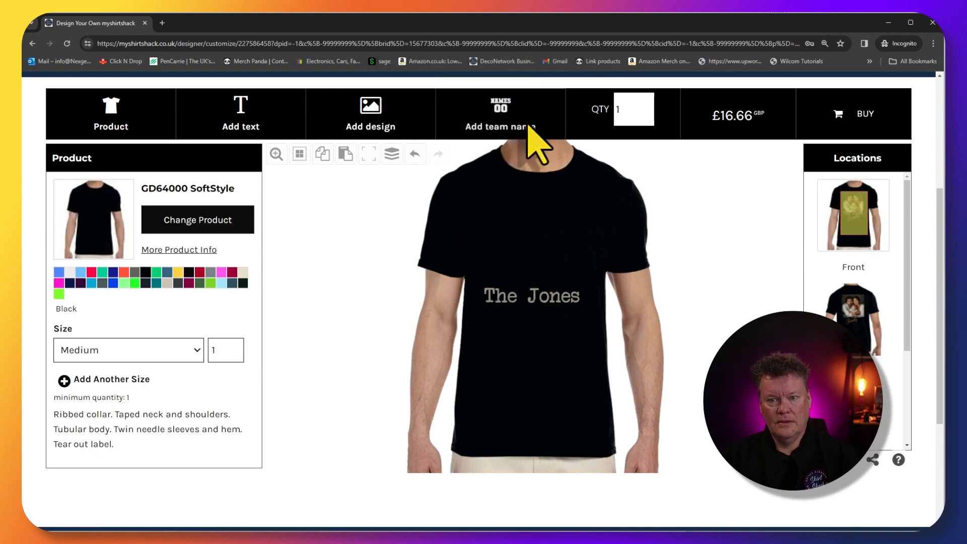
pyautogui.click(525, 312)
pyautogui.click(471, 318)
pyautogui.click(524, 117)
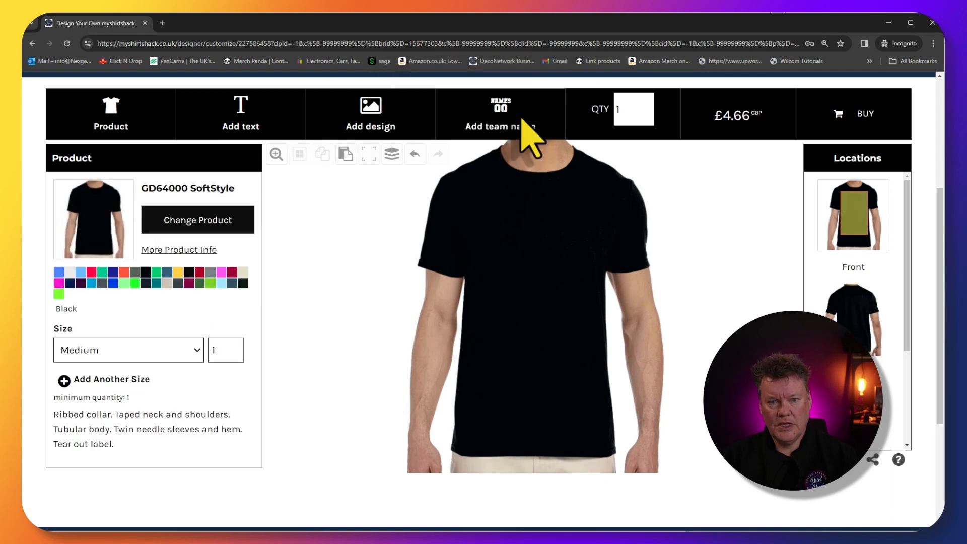
# Step: Add a DTG/Digital Printing design to the front, uploading the man's selfie from the photos folder
pyautogui.click(372, 123)
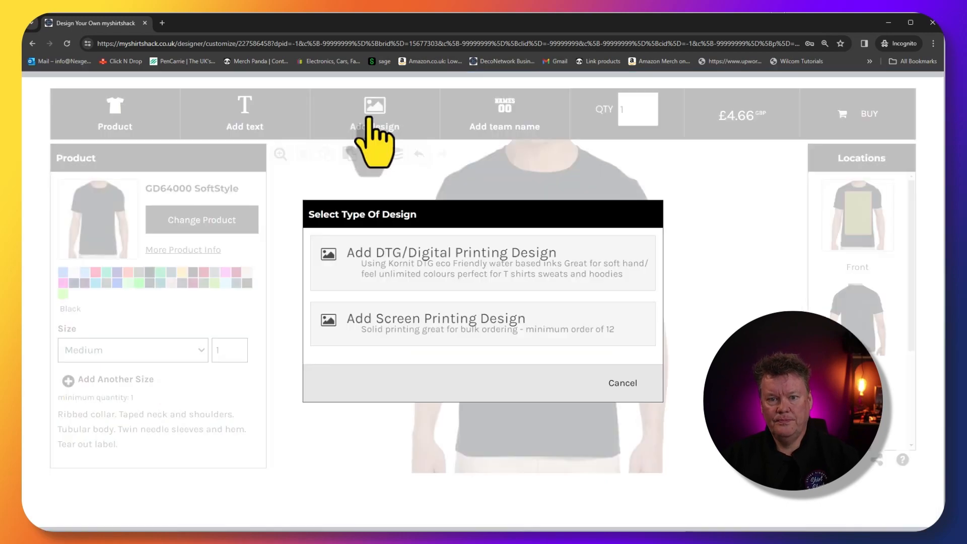
pyautogui.click(406, 267)
pyautogui.click(252, 169)
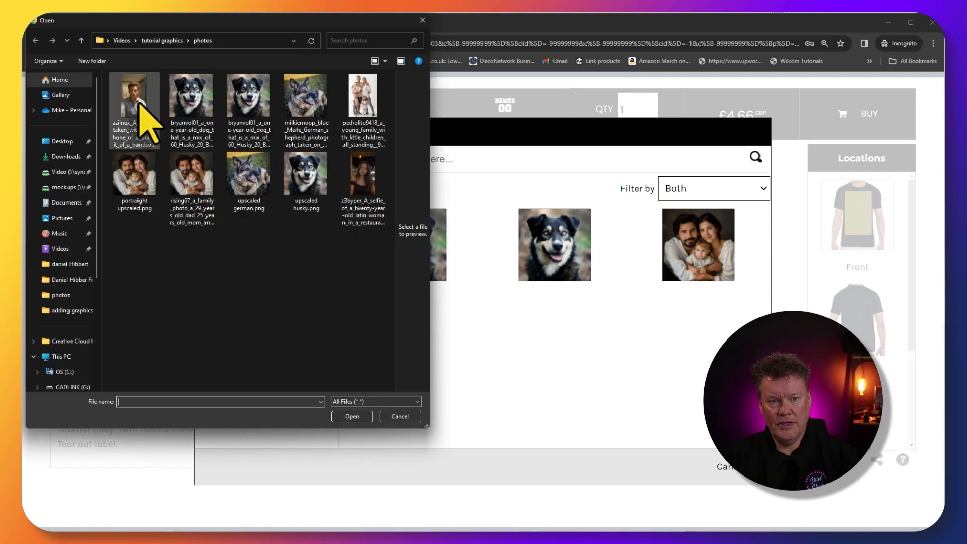
pyautogui.doubleClick(140, 105)
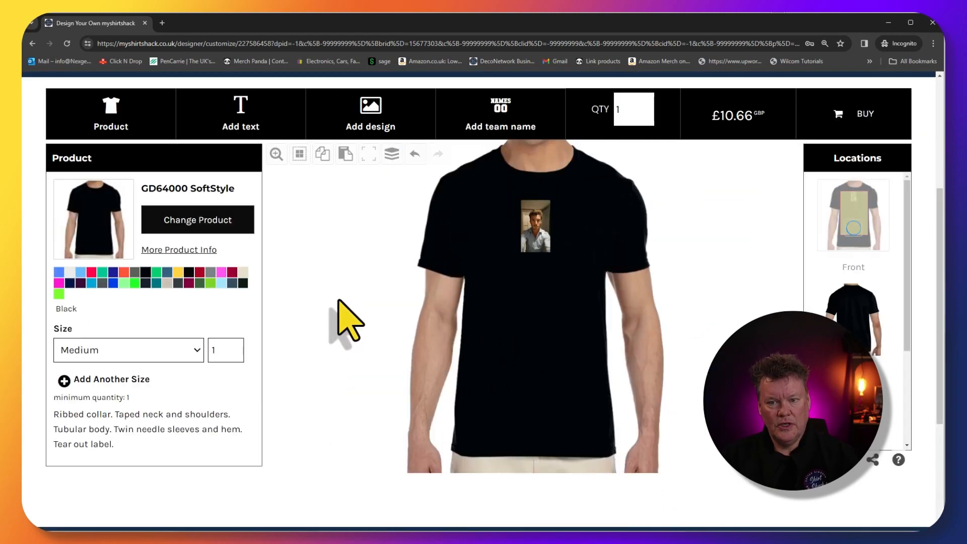
# Step: Test the selfie's print quality at about 14.74 × 26.30 cm and 11.49 × 20.49 cm, and delete it from the shirt
pyautogui.click(536, 239)
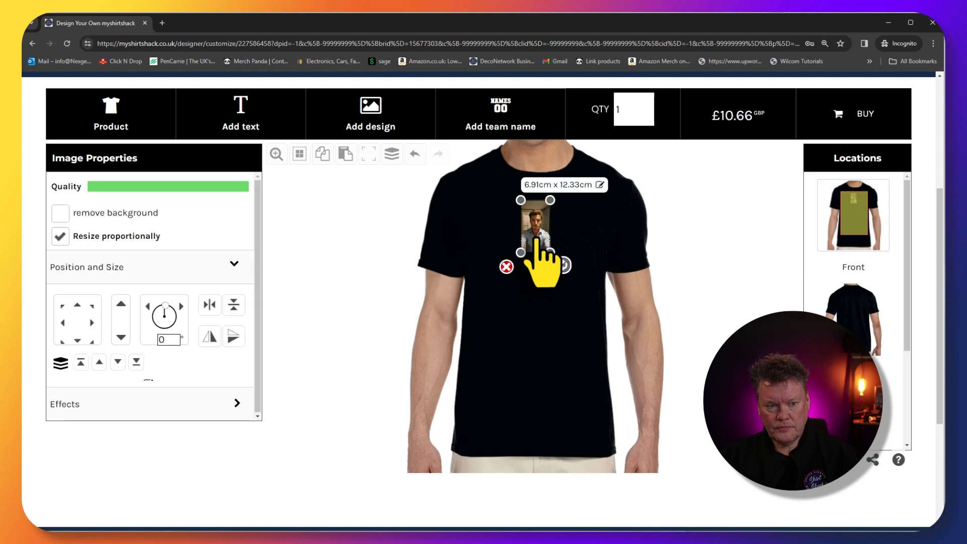
pyautogui.moveTo(557, 257); pyautogui.dragTo(601, 315)
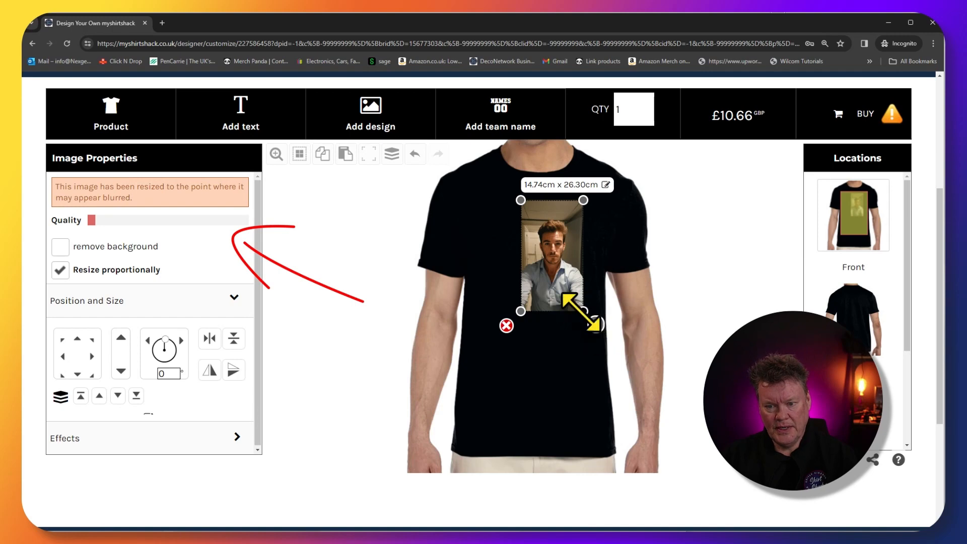
pyautogui.moveTo(582, 312); pyautogui.dragTo(568, 289)
pyautogui.moveTo(530, 220); pyautogui.dragTo(528, 227)
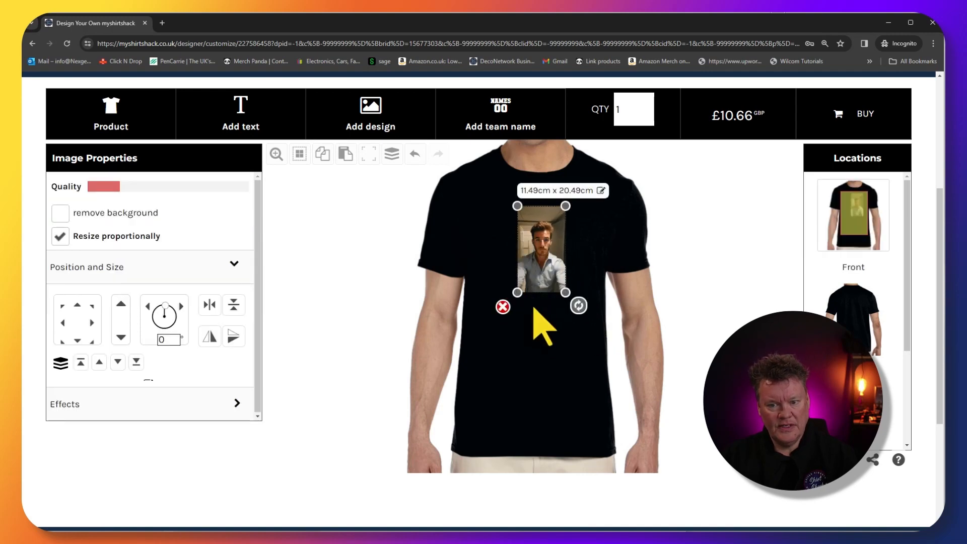
pyautogui.click(503, 306)
pyautogui.click(524, 111)
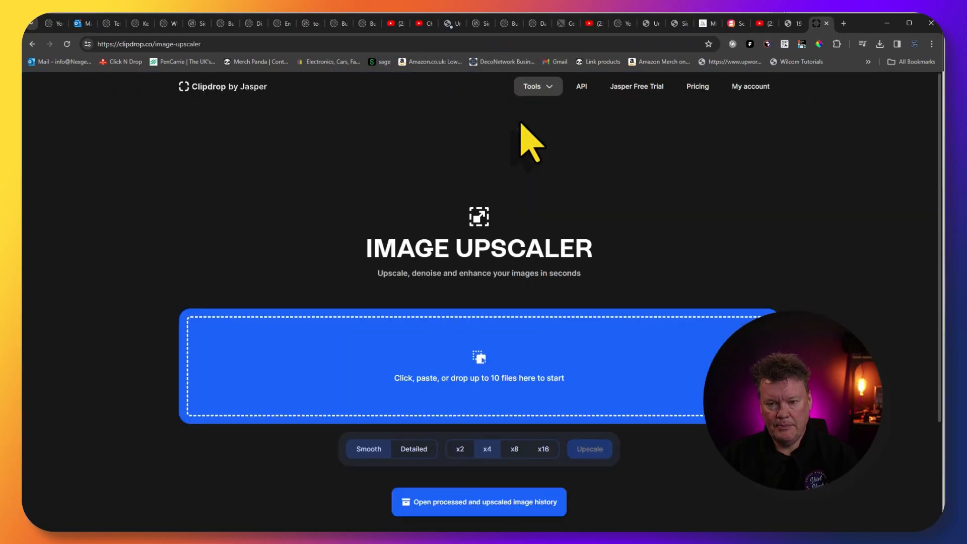
# Step: Load the man's selfie into the Clipdrop image upscaler and upscale it x2
pyautogui.click(494, 358)
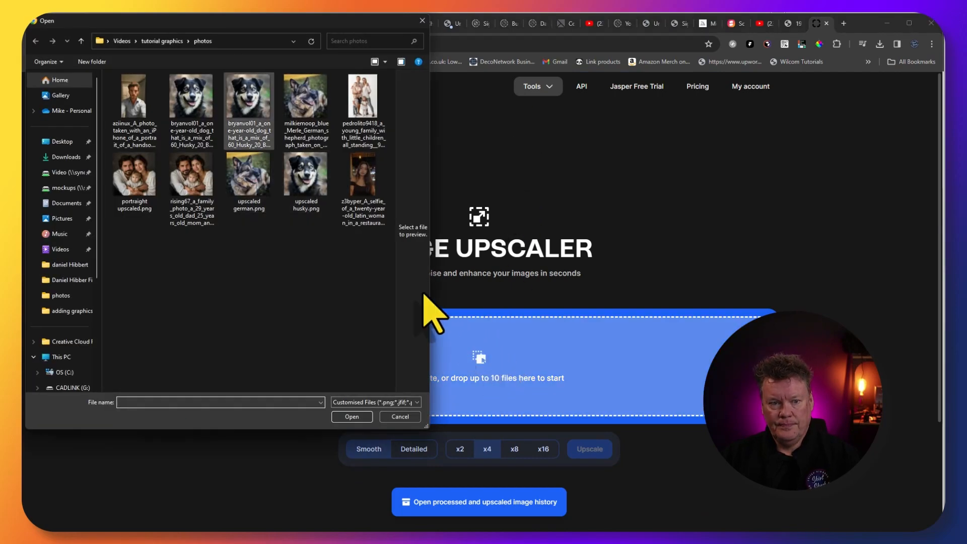
pyautogui.doubleClick(145, 101)
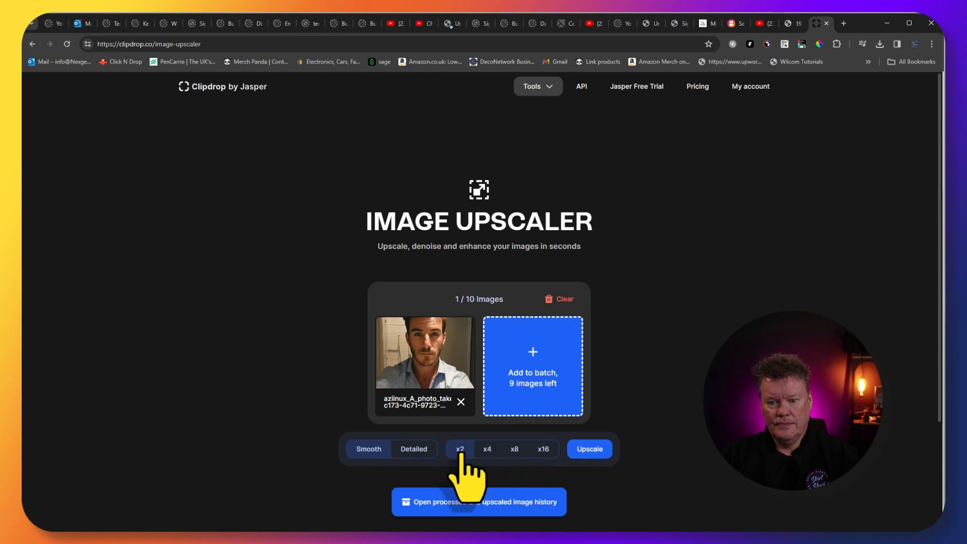
pyautogui.click(588, 450)
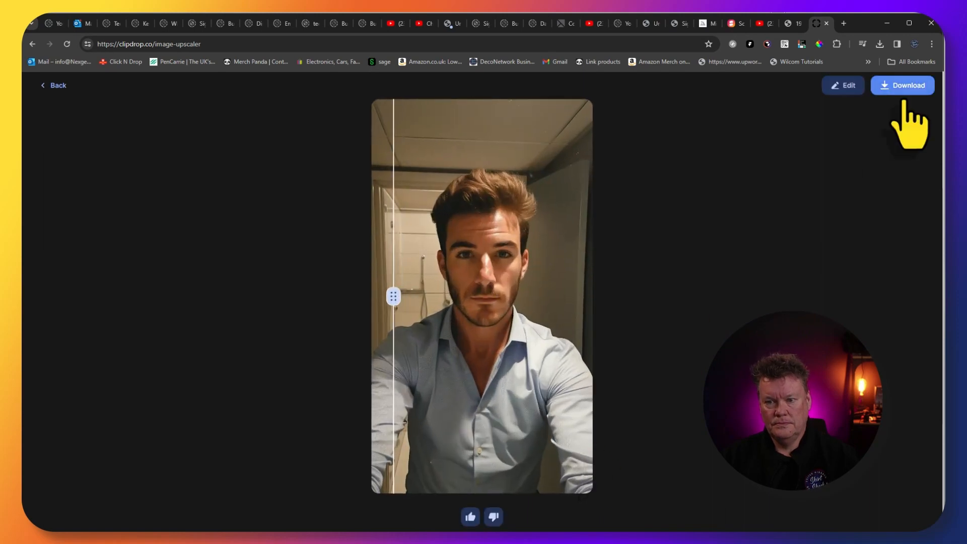
# Step: Download the upscaled selfie and move the comparison divider to reveal almost the whole upscaled version
pyautogui.click(846, 87)
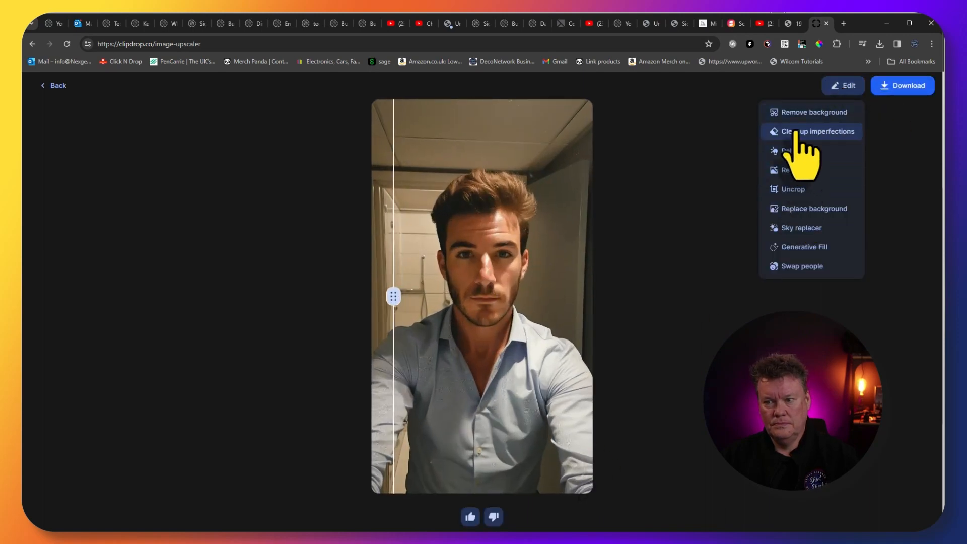
pyautogui.click(884, 87)
pyautogui.press('Return')
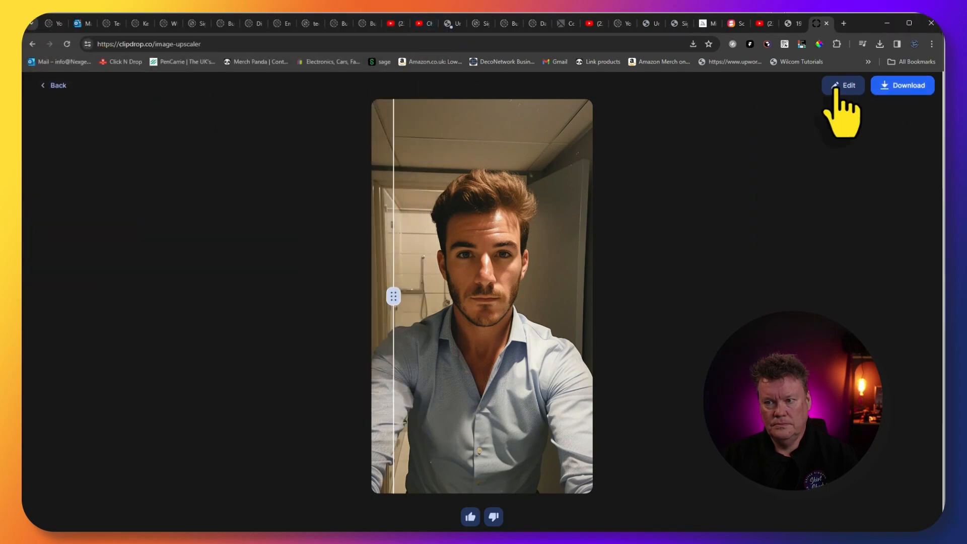
pyautogui.moveTo(393, 297)
pyautogui.mouseDown()
pyautogui.moveTo(530, 300)
pyautogui.moveTo(376, 301)
pyautogui.mouseUp()
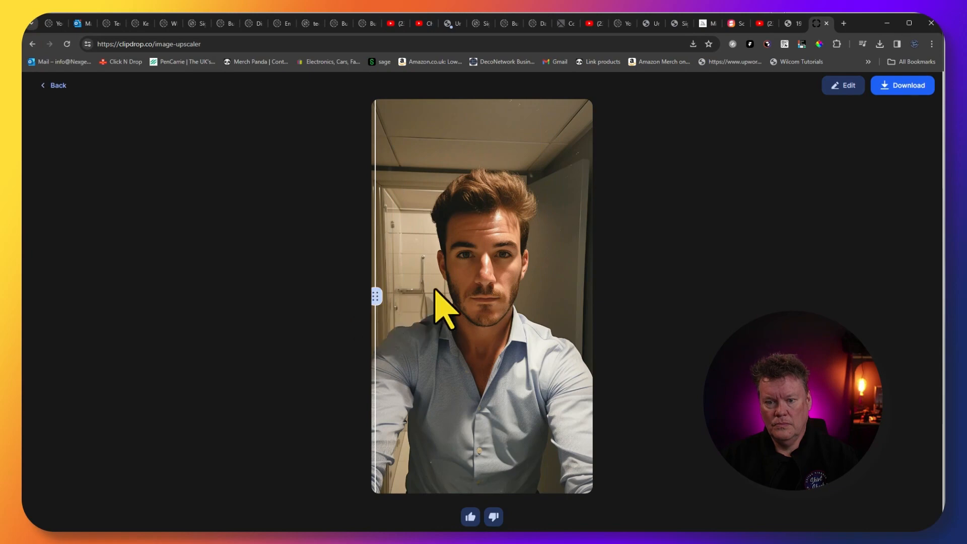
# Step: Send the upscaled selfie to Clipdrop's Remove background tool and cut the man out from his background
pyautogui.click(838, 87)
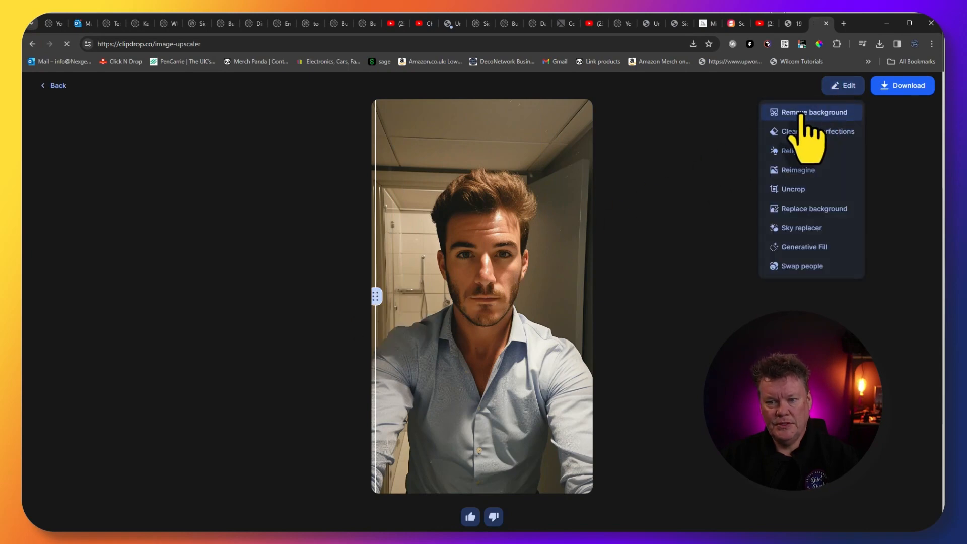
pyautogui.click(801, 113)
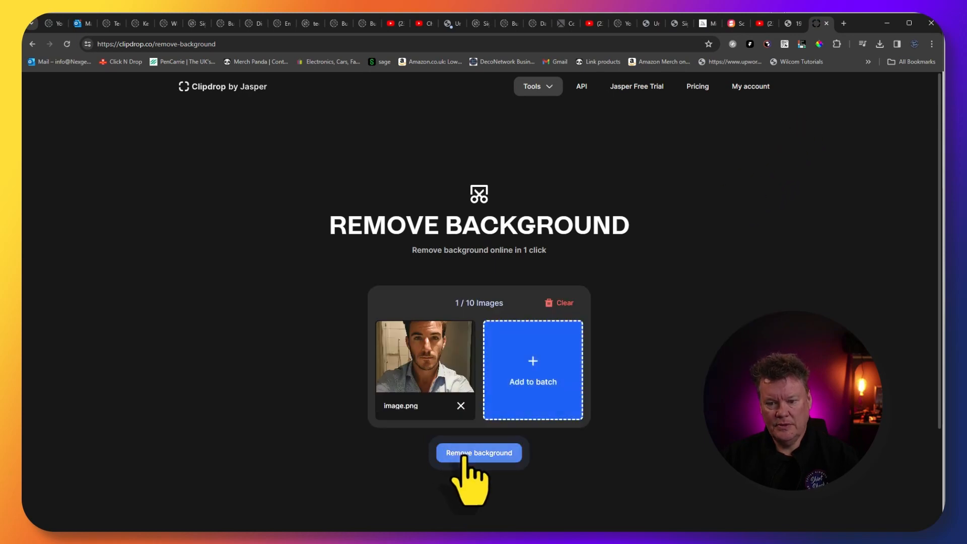
pyautogui.click(464, 454)
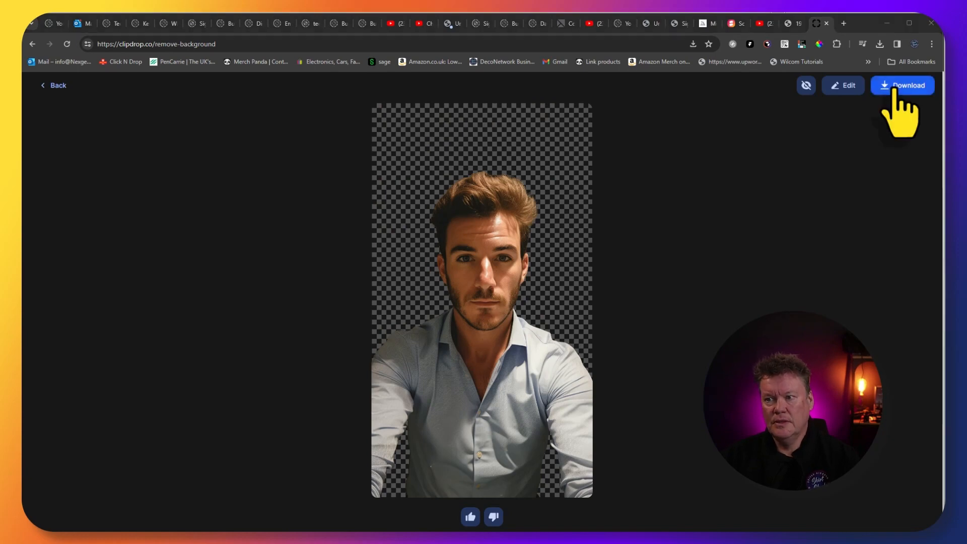
# Step: Download the cut-out selfie as a PNG named "upscaled-transparent" into the photos folder
pyautogui.click(894, 86)
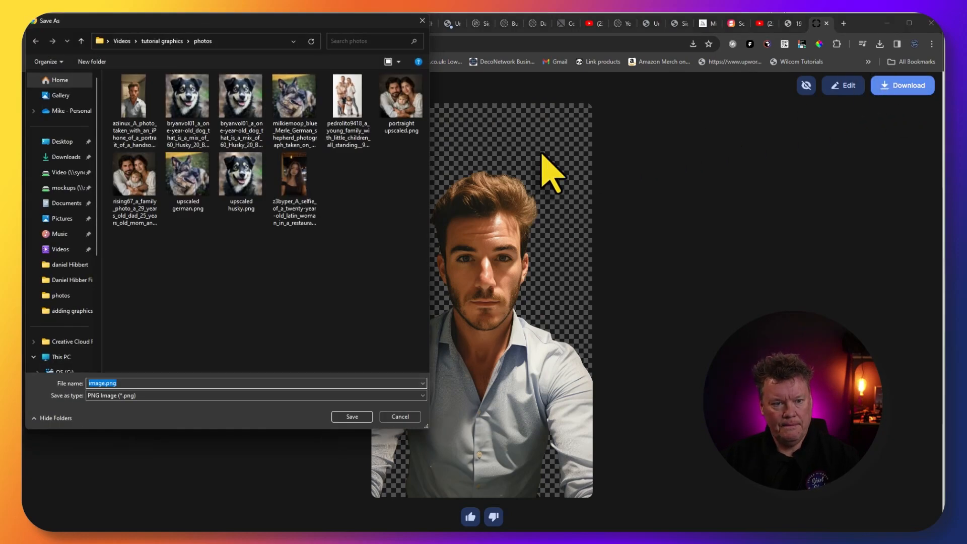
pyautogui.write('up')
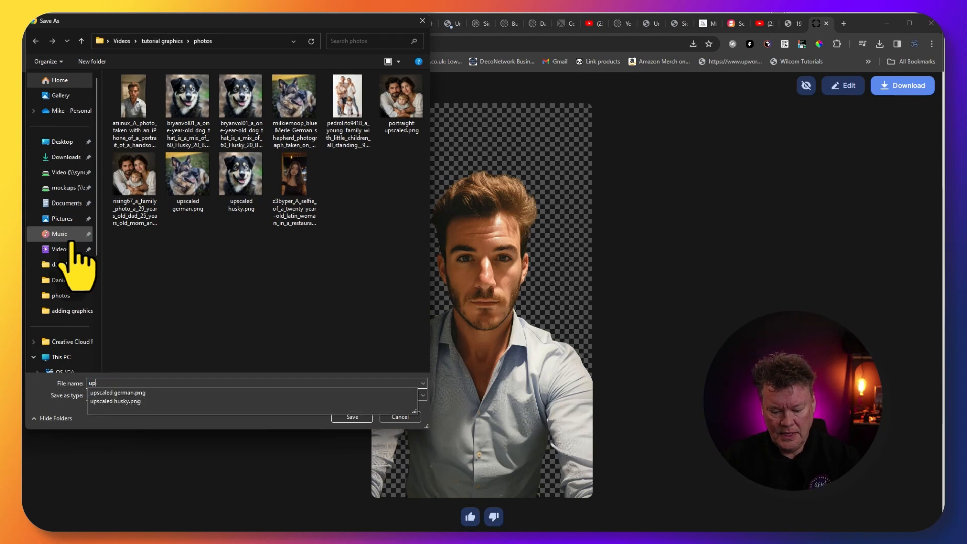
pyautogui.write('scaled')
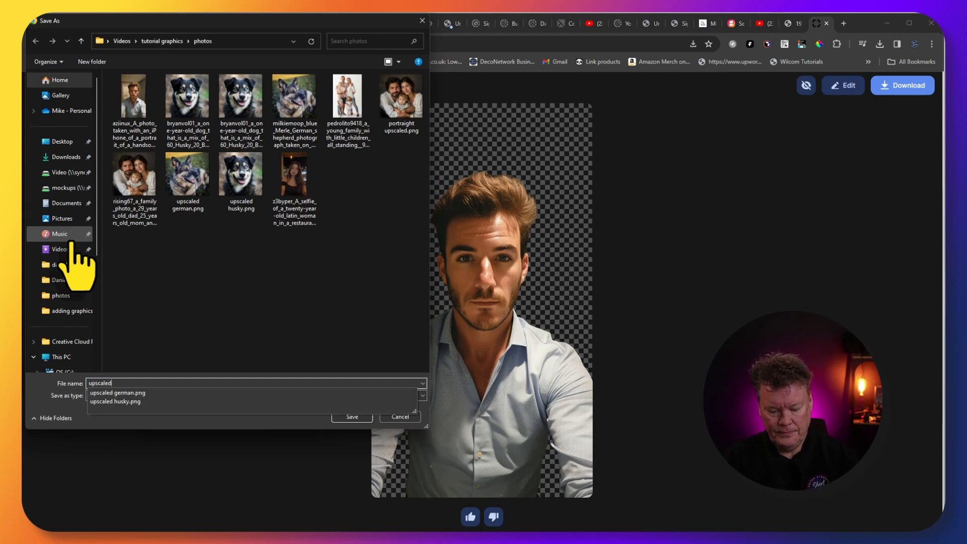
pyautogui.write('-transparent')
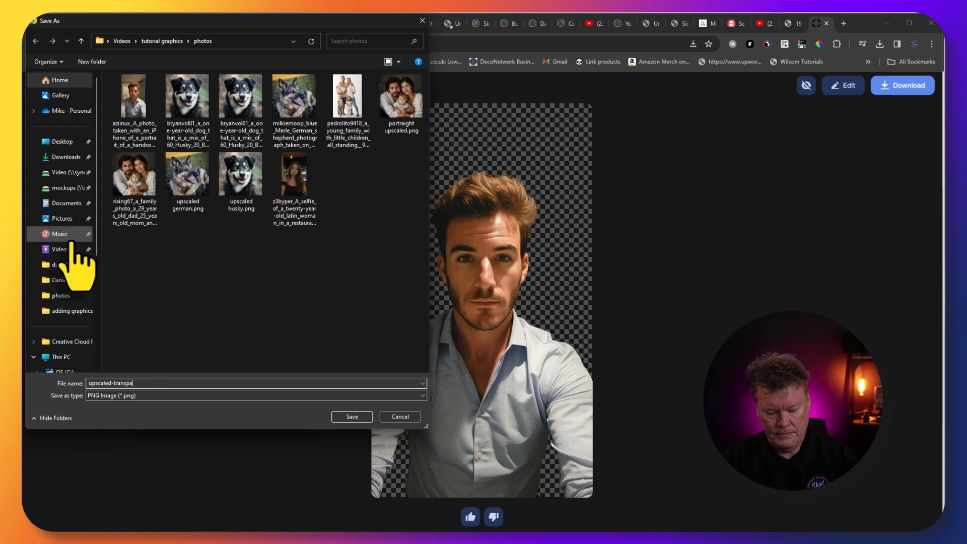
pyautogui.click(354, 417)
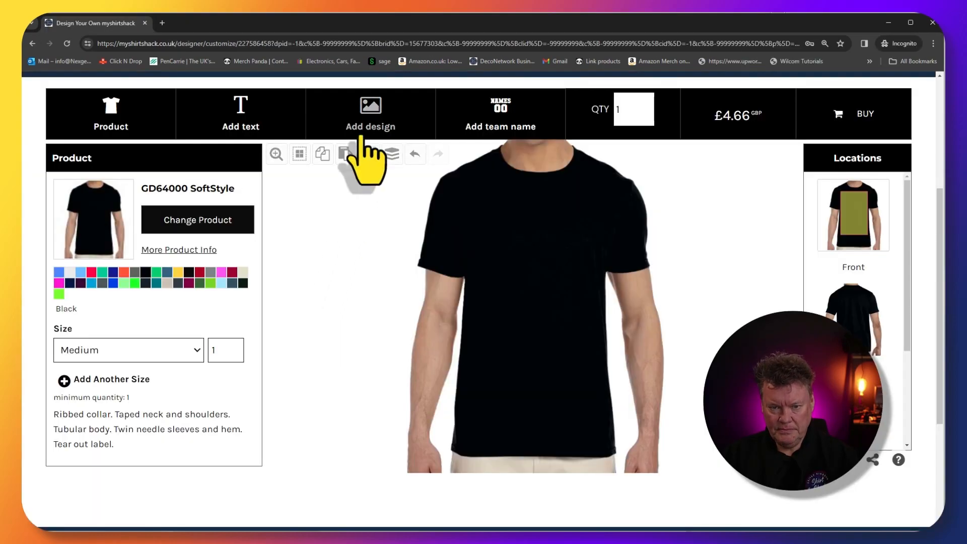
# Step: In the myshirtshack designer, add a digital print design to the black shirt's front by uploading upscaled-transparent.png from the photos folder
pyautogui.click(371, 119)
pyautogui.click(405, 259)
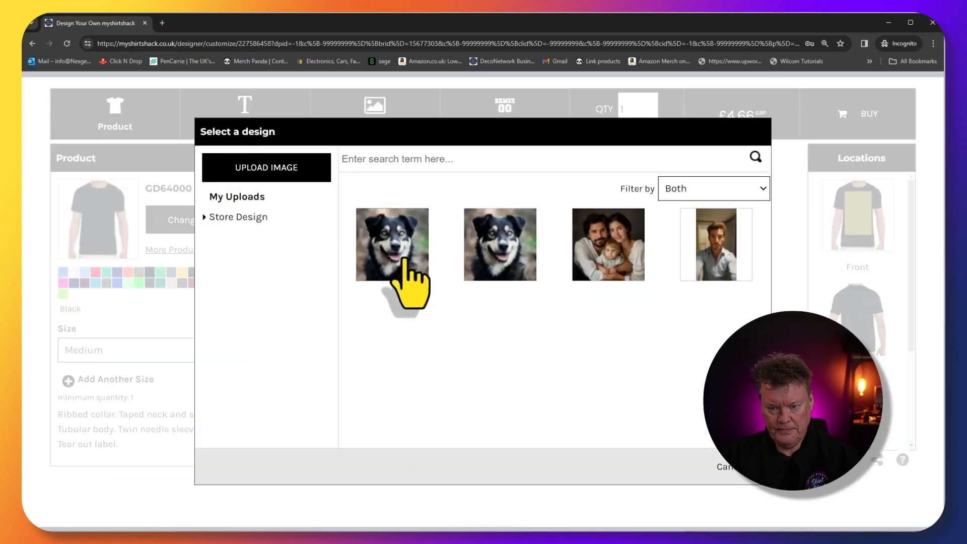
pyautogui.click(239, 177)
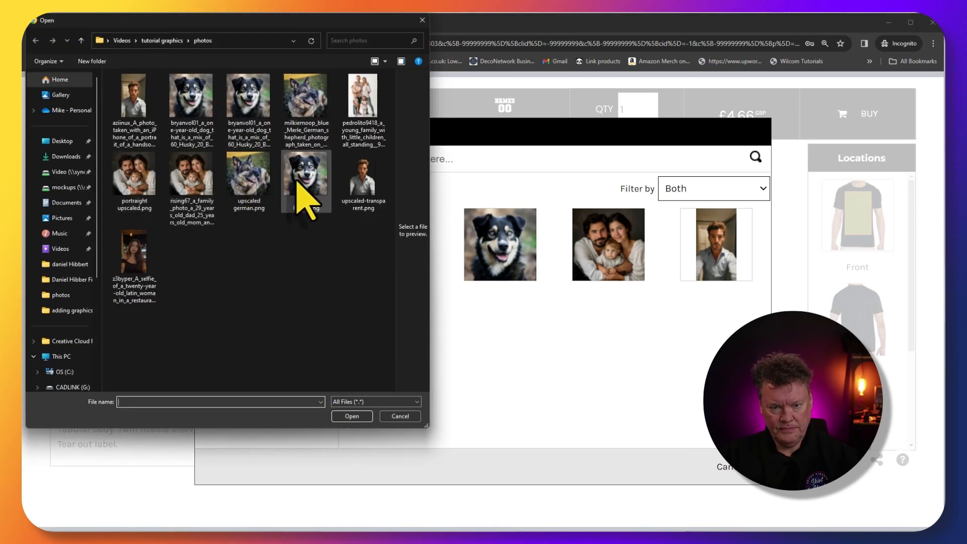
pyautogui.doubleClick(358, 191)
pyautogui.click(352, 479)
pyautogui.click(506, 509)
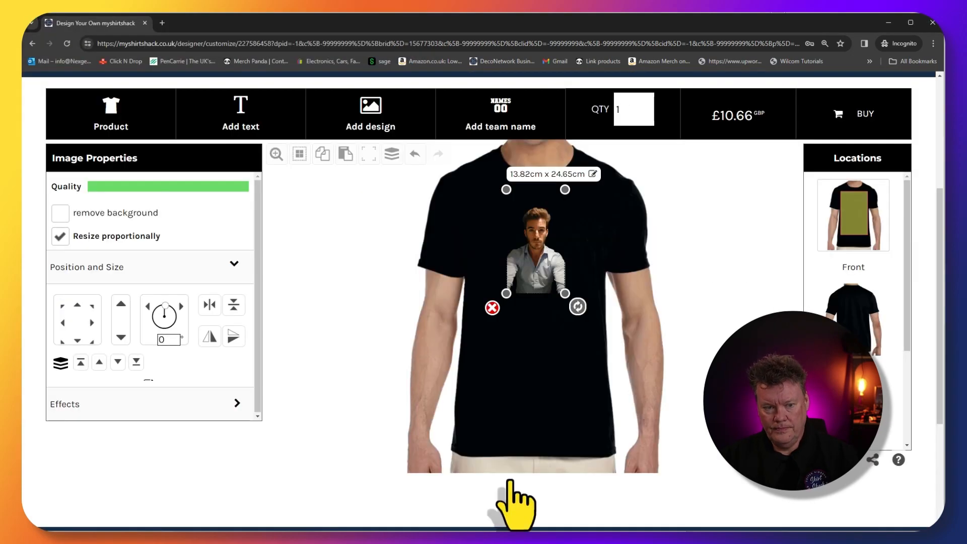
# Step: Enlarge the cut-out selfie to about 19.43 × 34.67 cm and position it centrally on the shirt's chest
pyautogui.moveTo(574, 305)
pyautogui.mouseDown()
pyautogui.moveTo(589, 319)
pyautogui.moveTo(566, 299)
pyautogui.mouseUp()
pyautogui.click(554, 285)
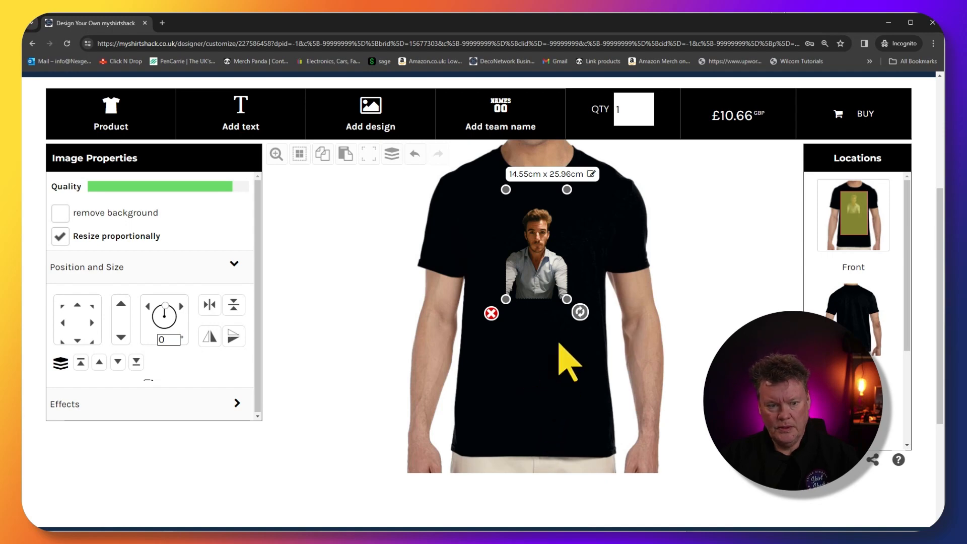
pyautogui.moveTo(566, 300); pyautogui.dragTo(601, 338)
pyautogui.moveTo(563, 297); pyautogui.dragTo(552, 274)
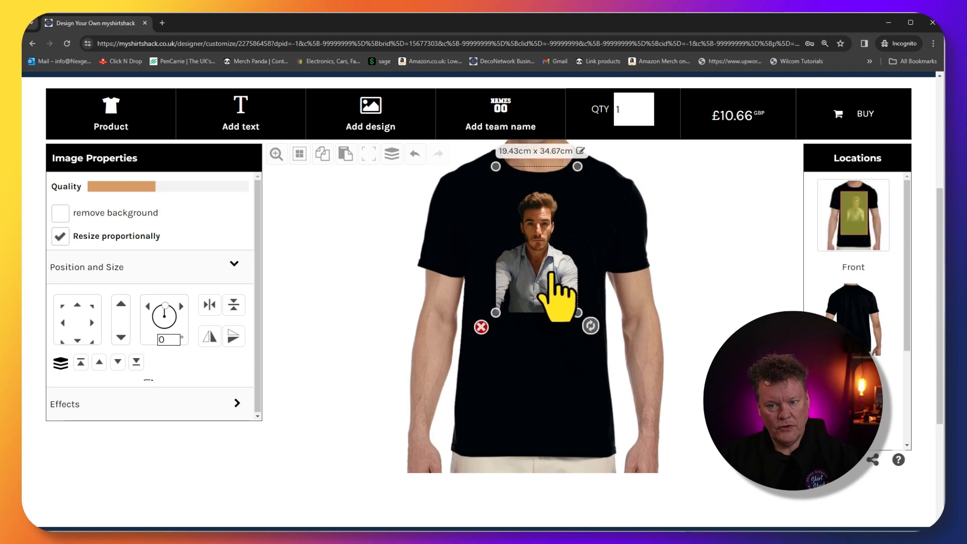
pyautogui.click(534, 378)
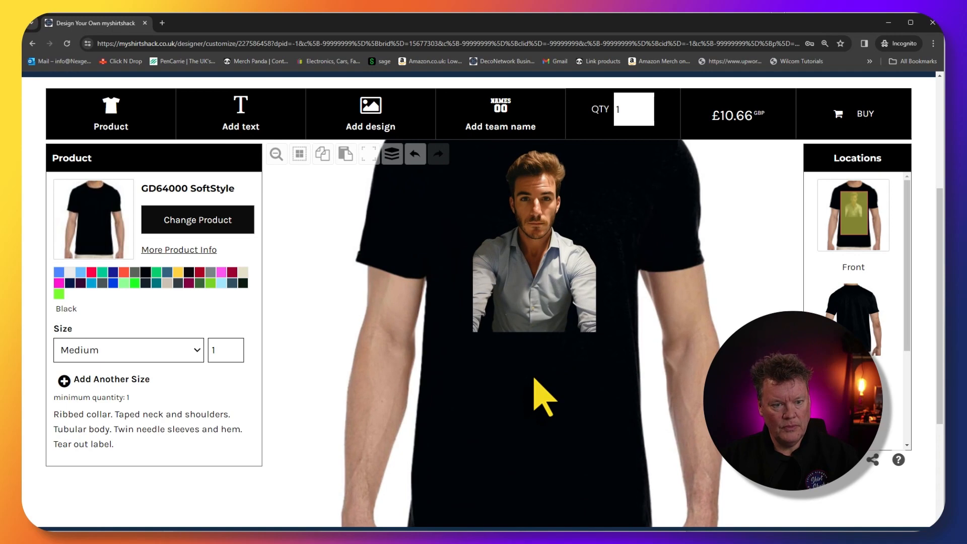
pyautogui.click(512, 307)
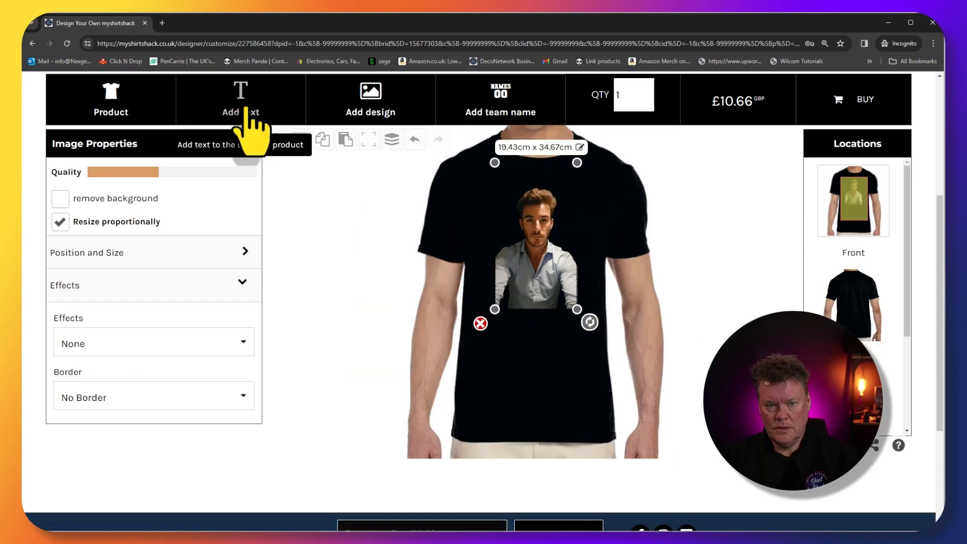
# Step: Add the text "Happy Birthday" and place it above the selfie at about 24.92 × 3.24 cm
pyautogui.click(246, 108)
pyautogui.click(402, 257)
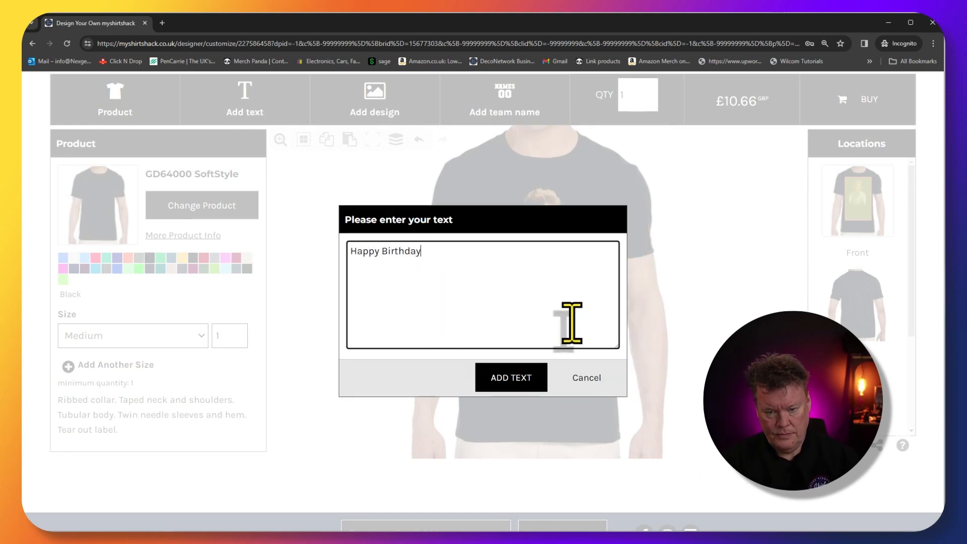
pyautogui.click(532, 377)
pyautogui.moveTo(524, 278); pyautogui.dragTo(536, 191)
pyautogui.moveTo(539, 259); pyautogui.dragTo(541, 269)
pyautogui.click(572, 188)
pyautogui.moveTo(611, 203); pyautogui.dragTo(575, 192)
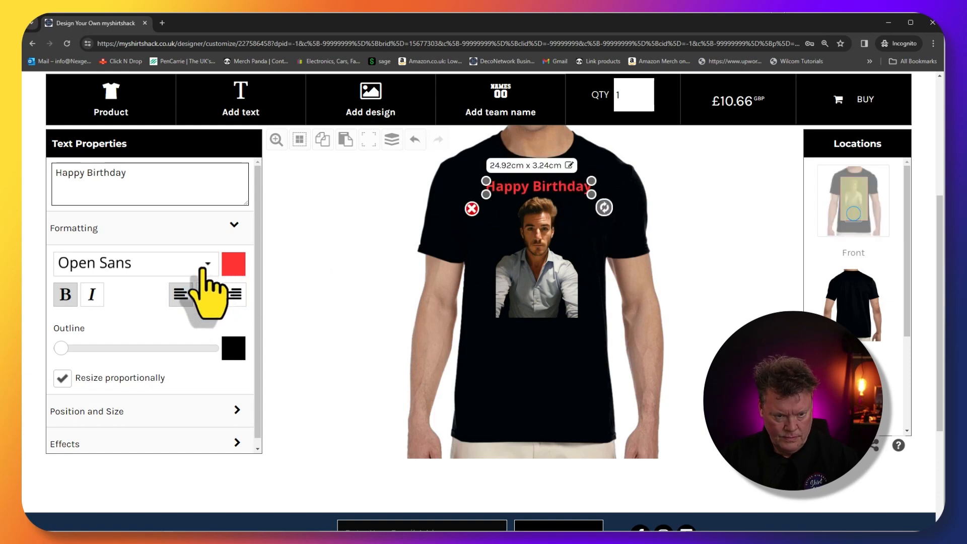
# Step: Set the "Happy Birthday" text's font to ABeeZee and its colour to custom bright green, RGB 136, 255, 51
pyautogui.click(202, 270)
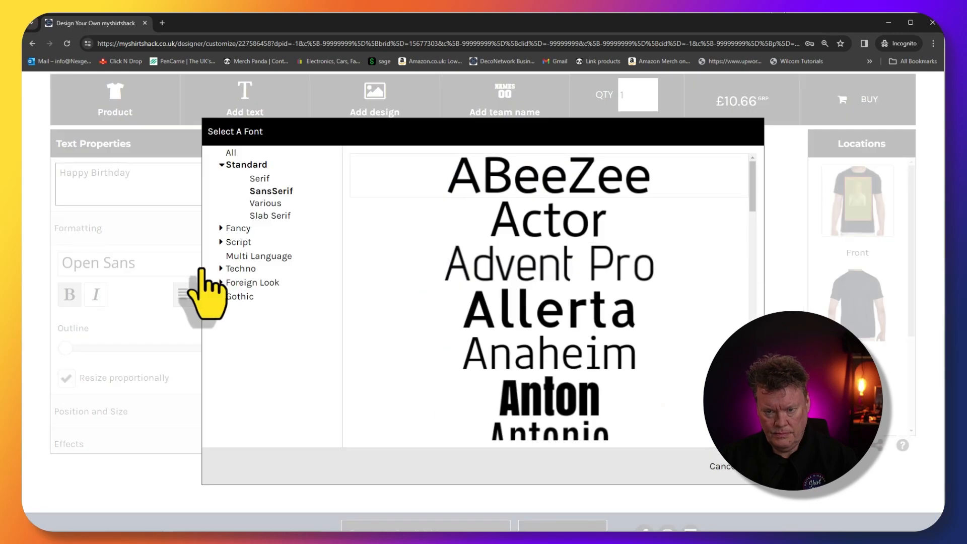
pyautogui.click(494, 188)
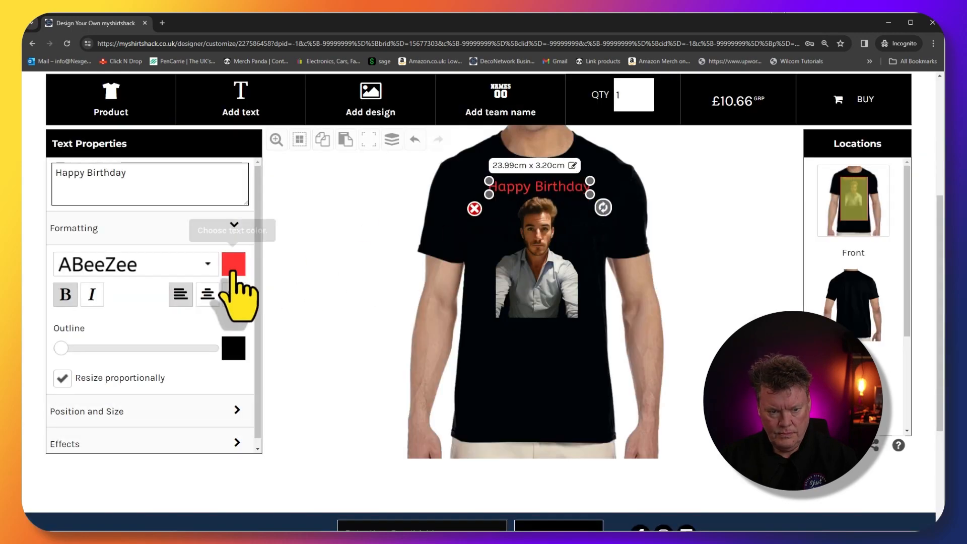
pyautogui.click(233, 264)
pyautogui.moveTo(367, 332); pyautogui.dragTo(425, 333)
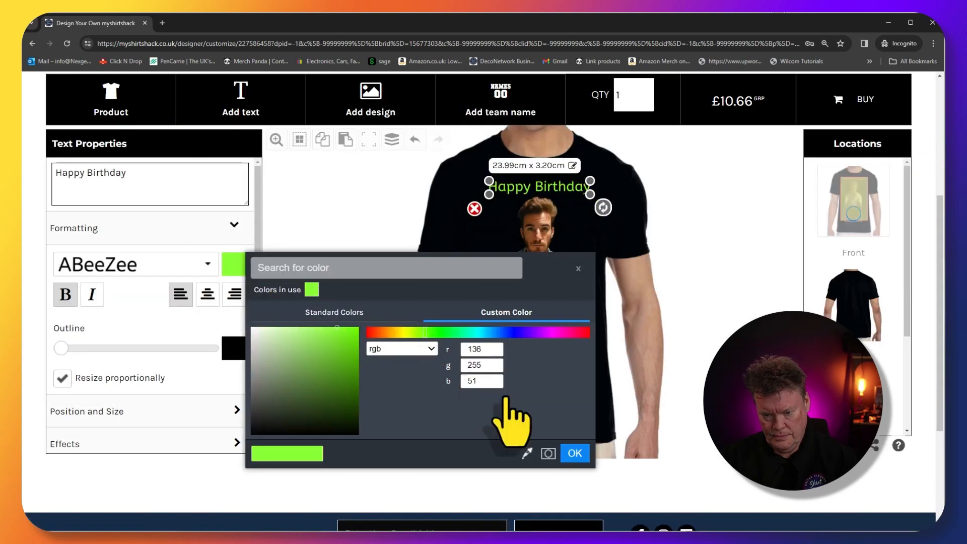
pyautogui.click(575, 452)
pyautogui.click(426, 251)
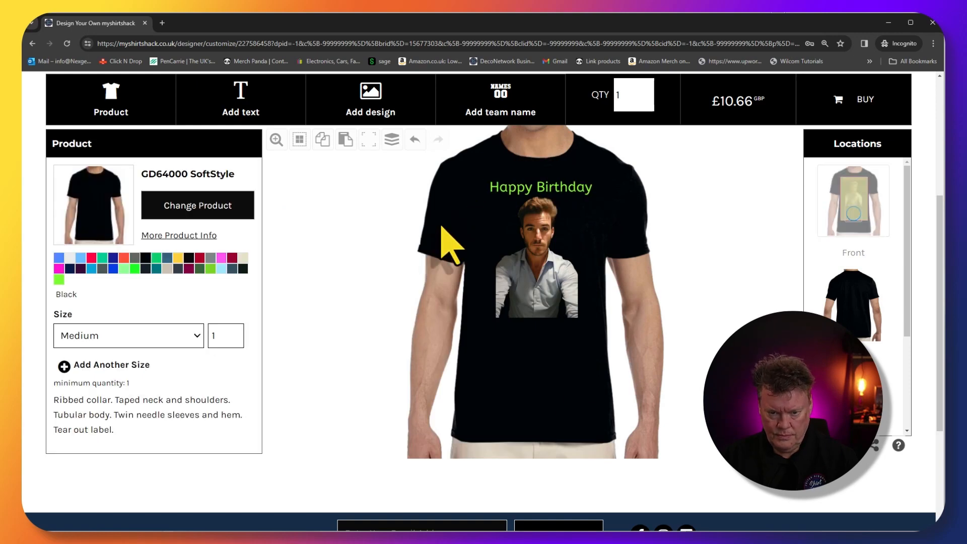
# Step: Duplicate the "Happy Birthday" text and place the copy just below the selfie
pyautogui.click(518, 195)
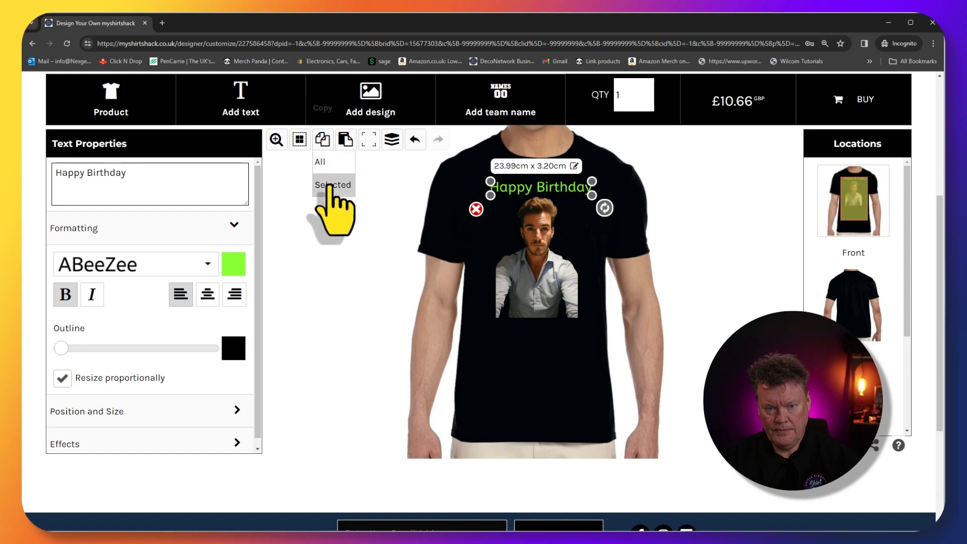
pyautogui.click(329, 186)
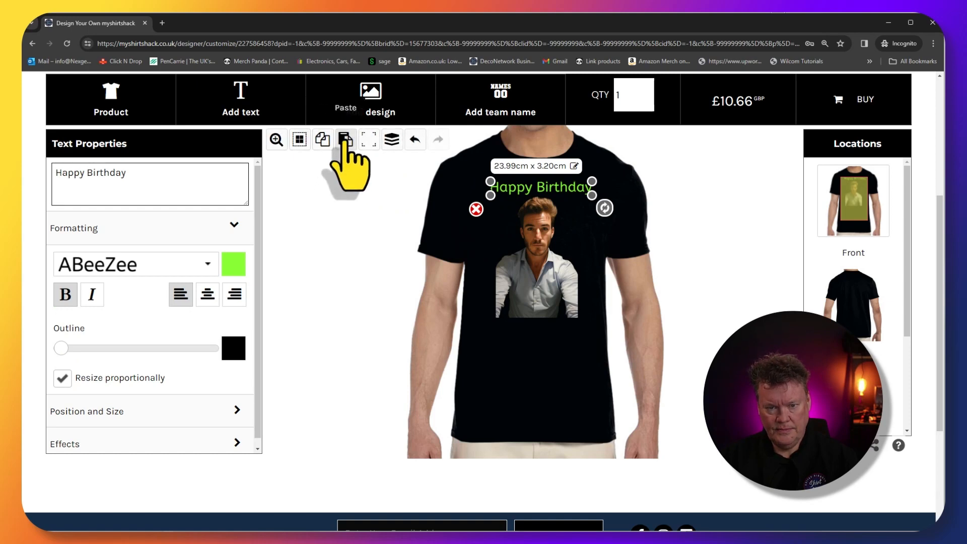
pyautogui.click(345, 139)
pyautogui.moveTo(552, 285); pyautogui.dragTo(558, 335)
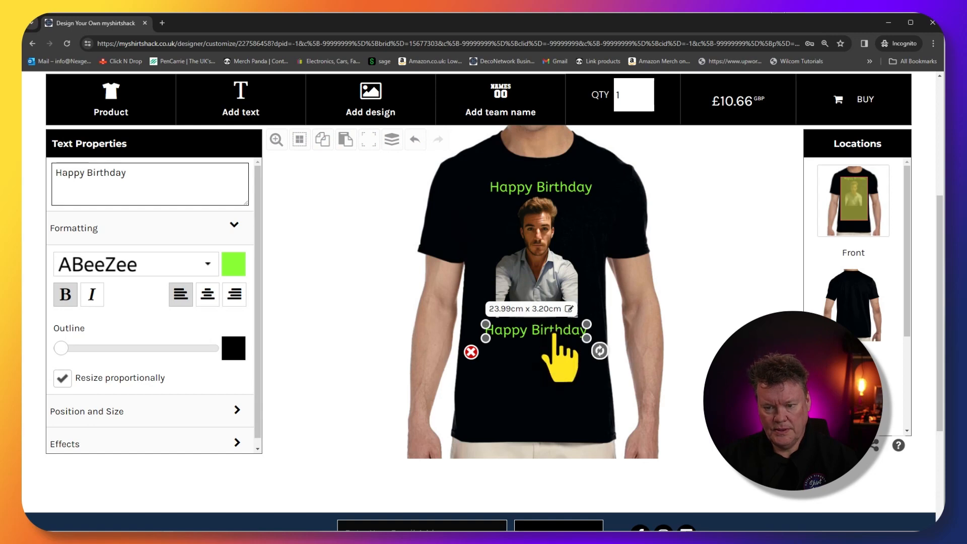
# Step: Change the copied text to the birthday person's first name with 's, sized about 17.50 × 4.71 cm across the selfie's lower part
pyautogui.moveTo(132, 177); pyautogui.dragTo(53, 177)
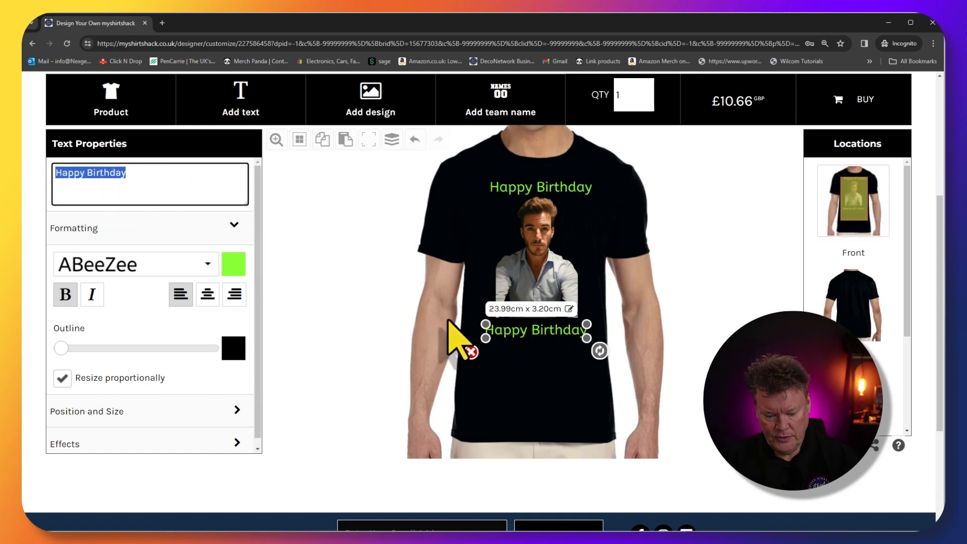
pyautogui.write('Johns')
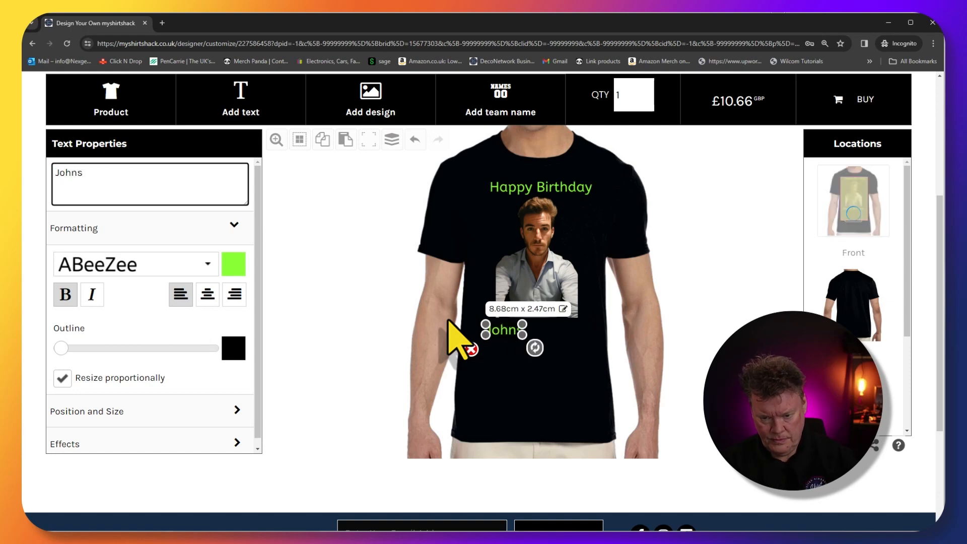
pyautogui.press('BackSpace')
pyautogui.write("'s")
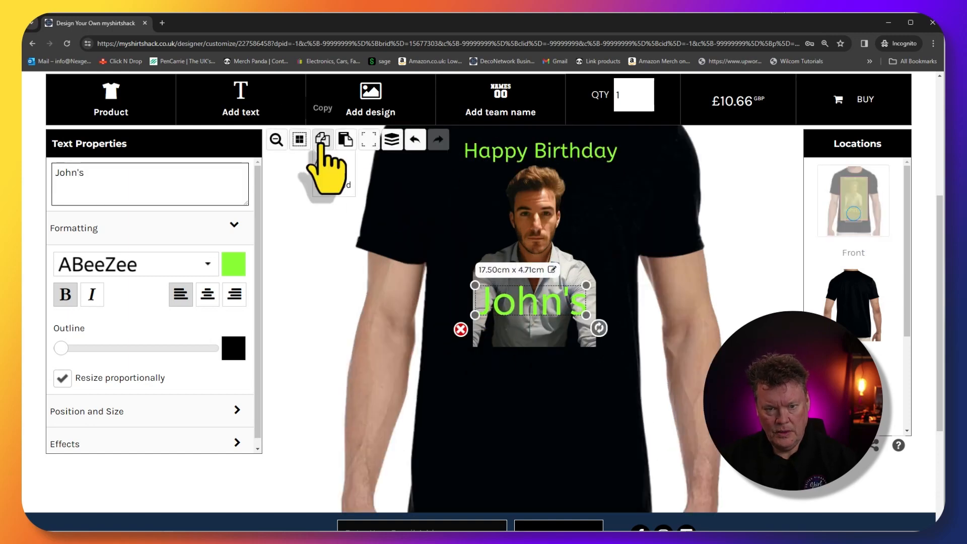
# Step: Duplicate the name text, change the copy to "30th", and centre it beneath the name
pyautogui.click(345, 140)
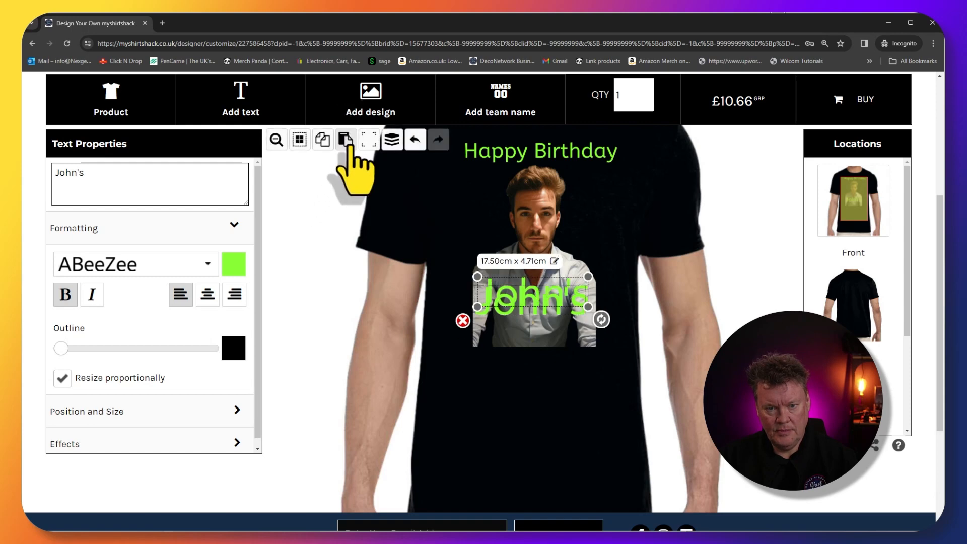
pyautogui.moveTo(525, 292); pyautogui.dragTo(526, 344)
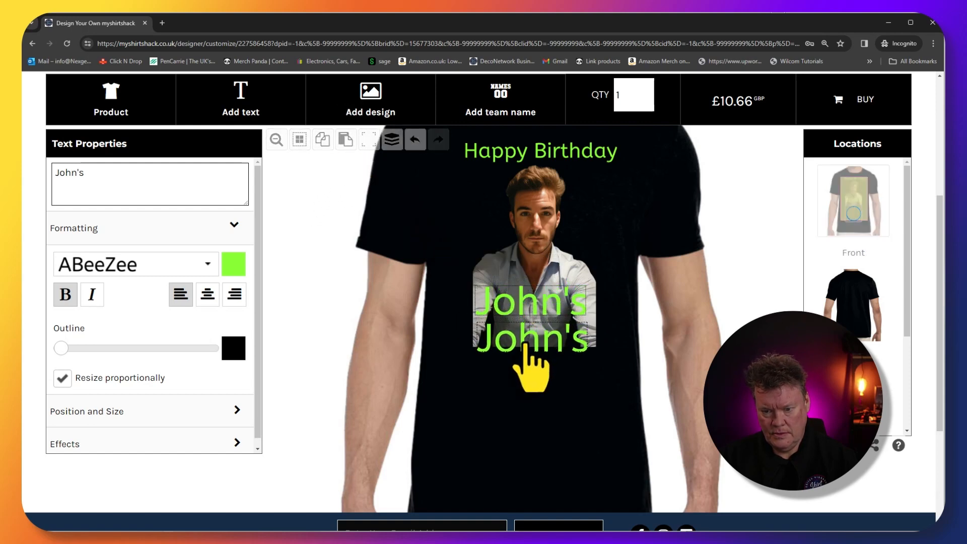
pyautogui.moveTo(97, 176); pyautogui.dragTo(57, 173)
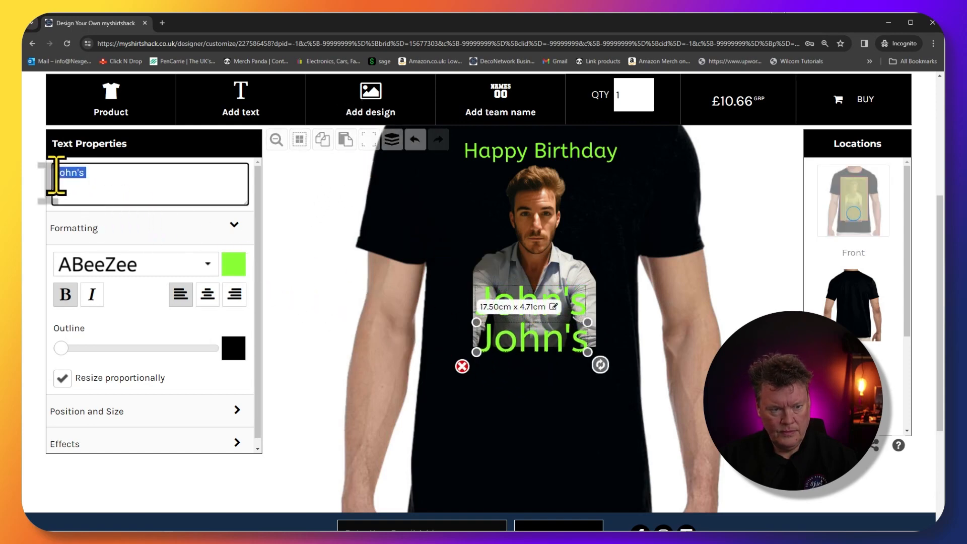
pyautogui.write('30')
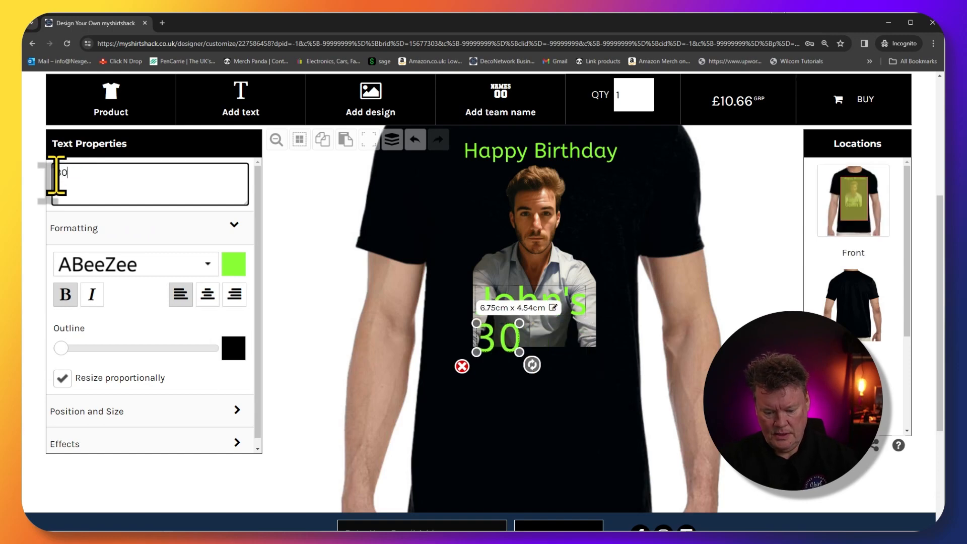
pyautogui.write('th')
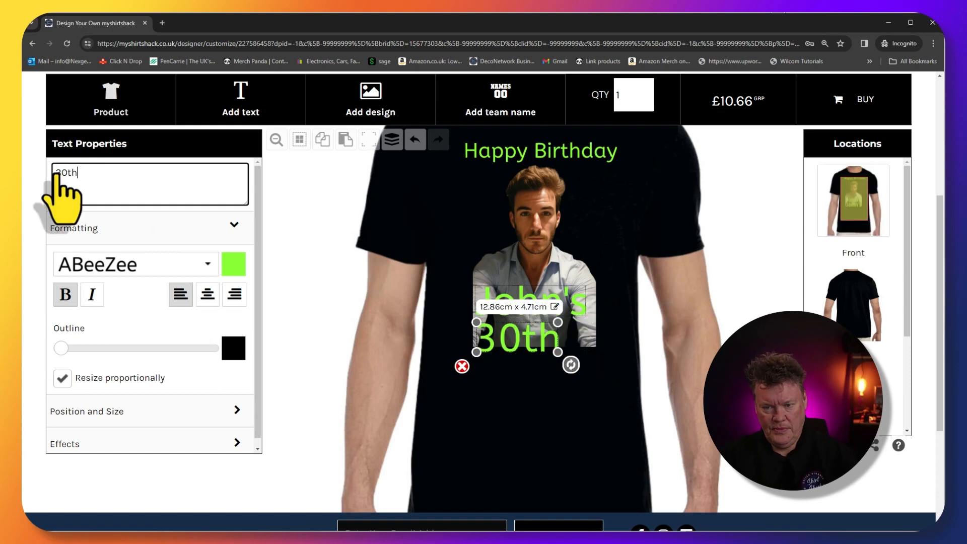
pyautogui.moveTo(527, 347); pyautogui.dragTo(542, 348)
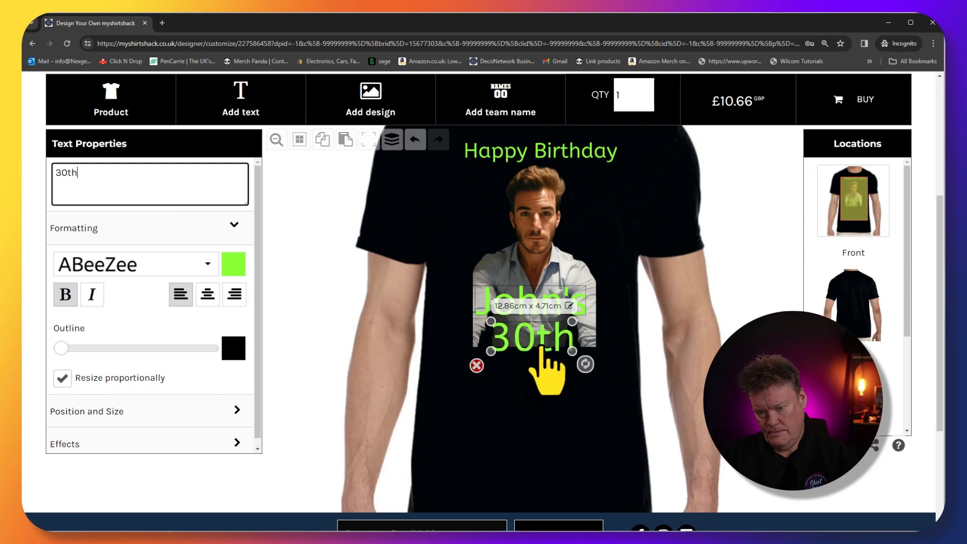
# Step: Adjust the name text's position over the selfie and reposition "Happy Birthday" just above the man's head
pyautogui.click(540, 302)
pyautogui.click(613, 398)
pyautogui.scroll(2, 607, 398)
pyautogui.scroll(-1, 612, 413)
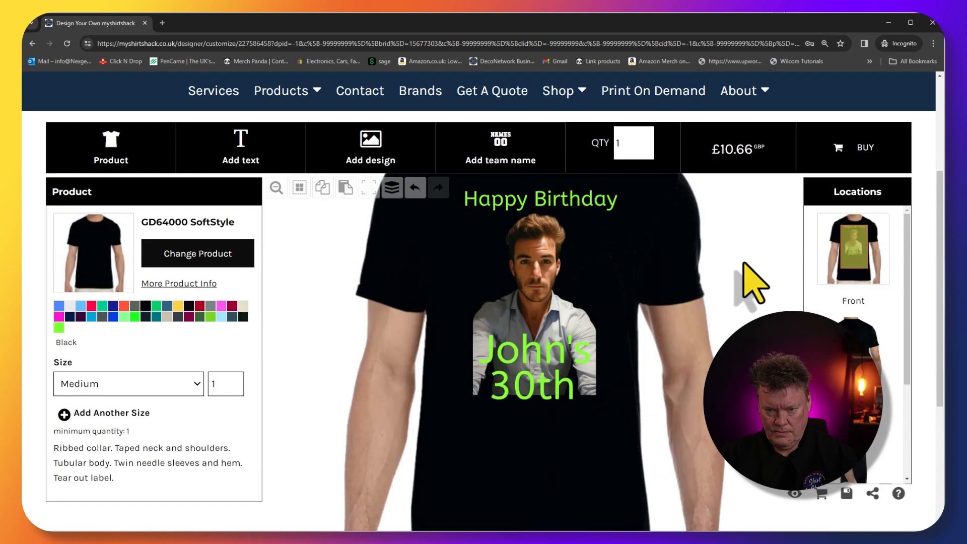
pyautogui.click(564, 234)
pyautogui.moveTo(566, 241)
pyautogui.mouseDown()
pyautogui.moveTo(566, 263)
pyautogui.moveTo(561, 247)
pyautogui.moveTo(573, 238)
pyautogui.mouseUp()
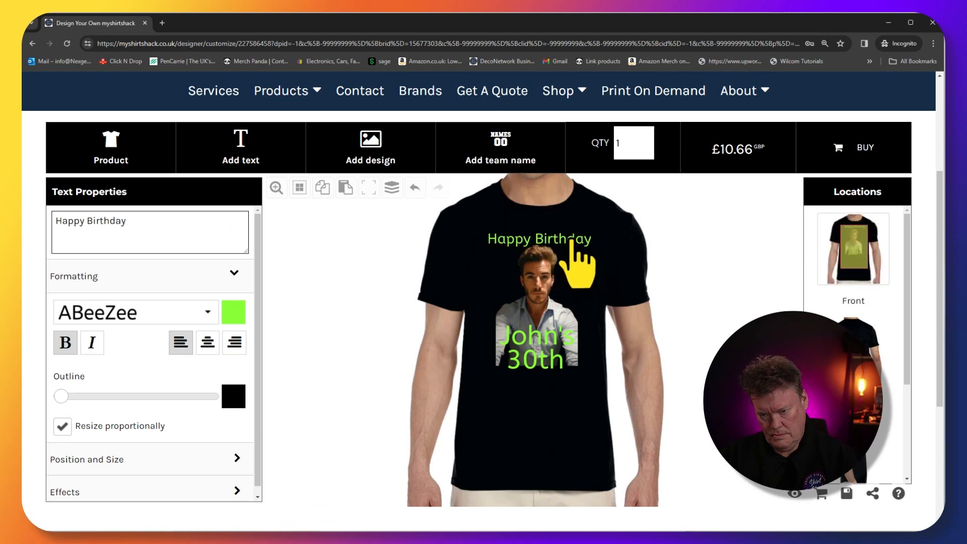
# Step: Nudge the "30th" text slightly beneath the name text on the selfie
pyautogui.click(575, 269)
pyautogui.click(537, 385)
pyautogui.click(544, 392)
pyautogui.moveTo(547, 396); pyautogui.dragTo(550, 397)
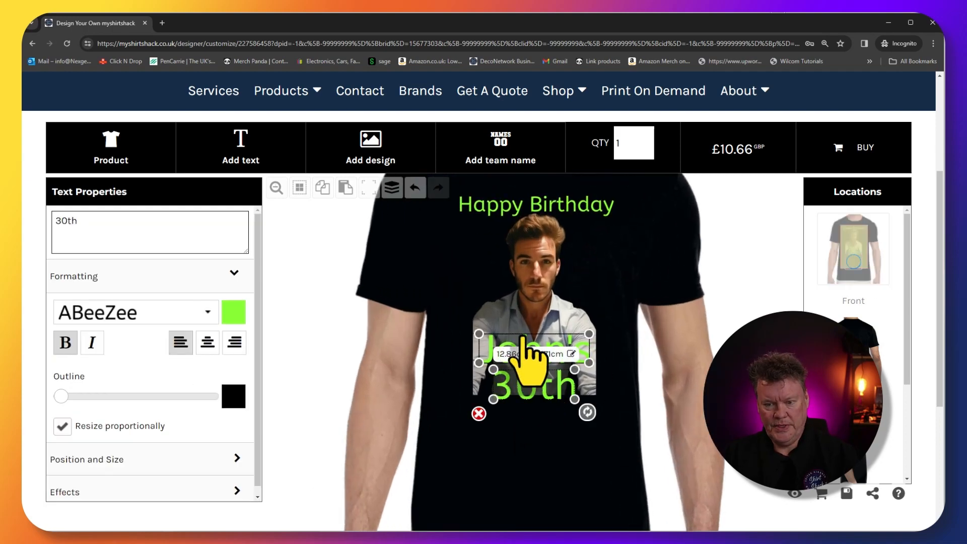
# Step: Try selecting several design elements together and turn on the print area outline on the shirt front
pyautogui.keyDown('shift'); pyautogui.click(473, 211); pyautogui.keyUp('shift')
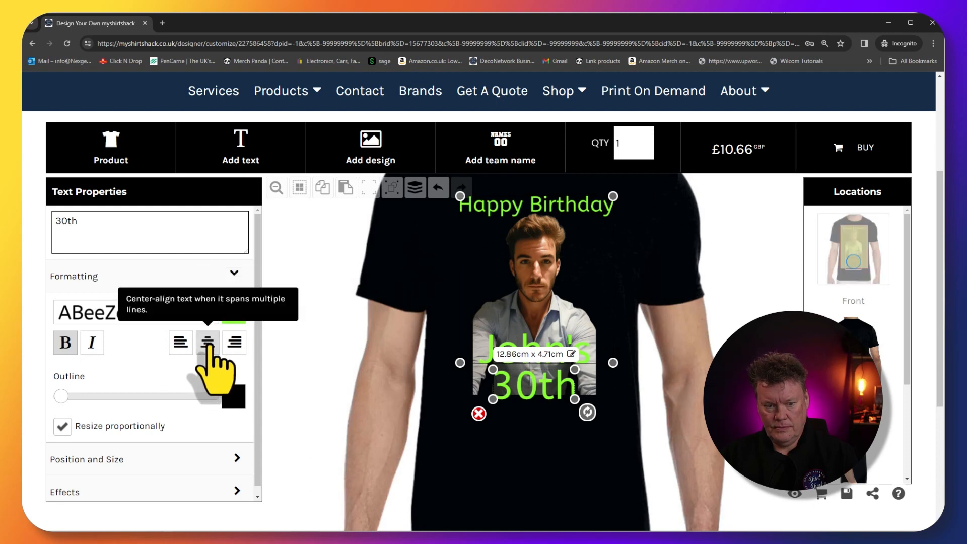
pyautogui.click(302, 208)
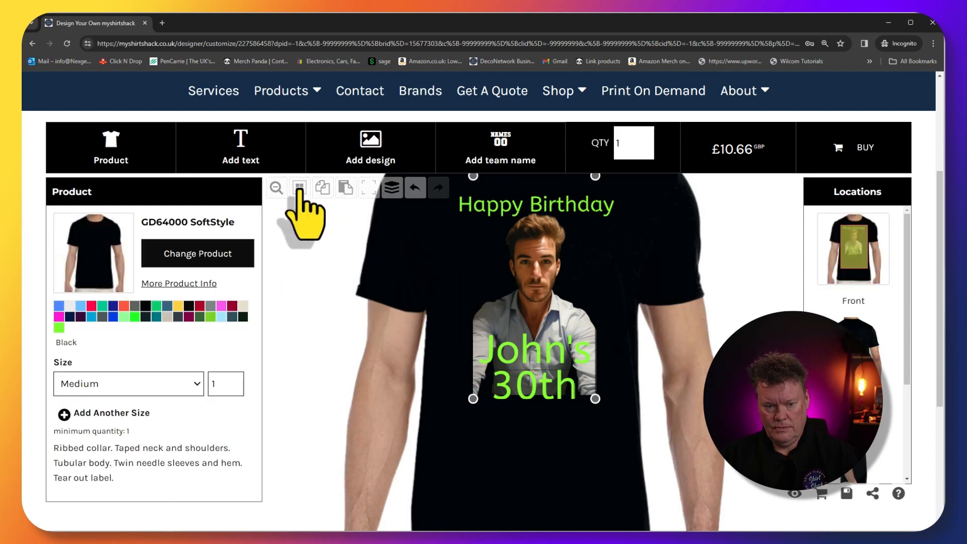
pyautogui.click(547, 275)
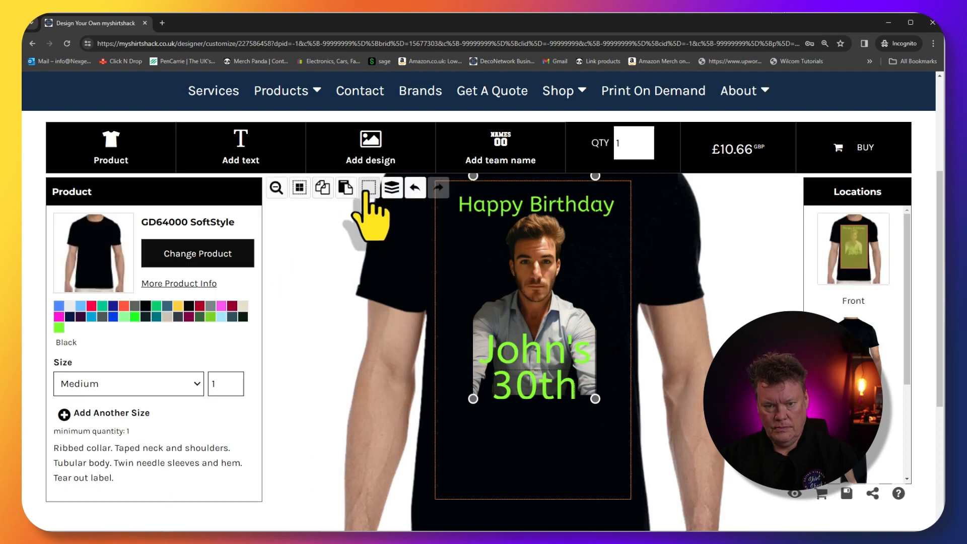
pyautogui.click(367, 189)
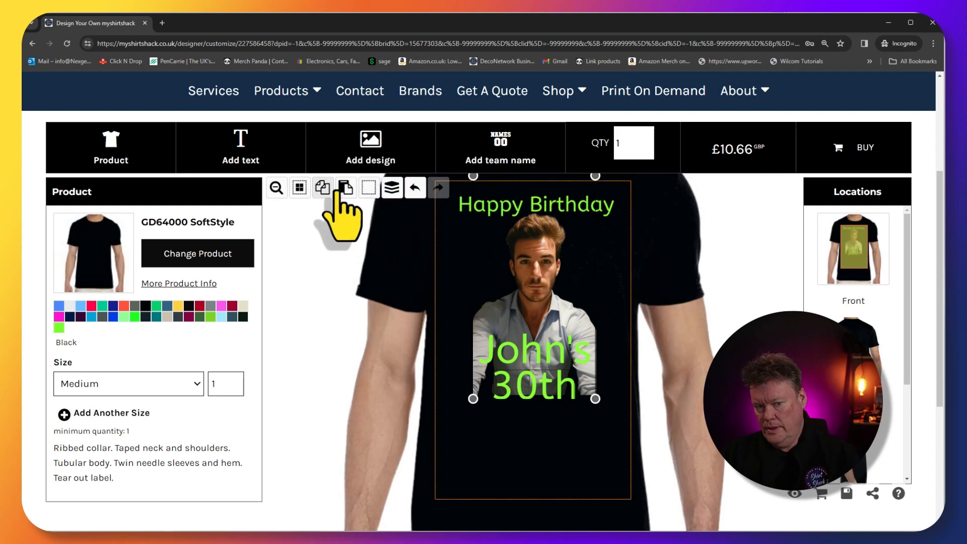
pyautogui.click(300, 187)
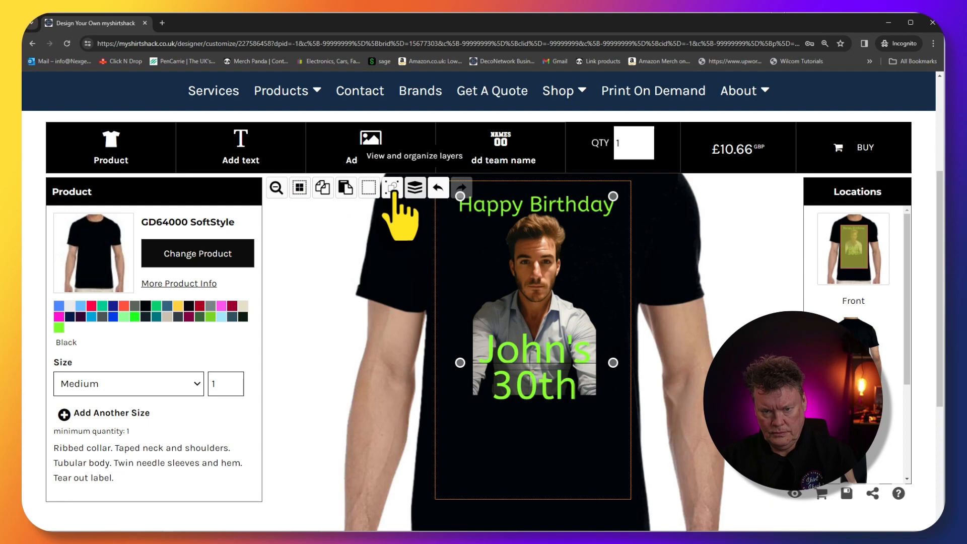
pyautogui.click(651, 292)
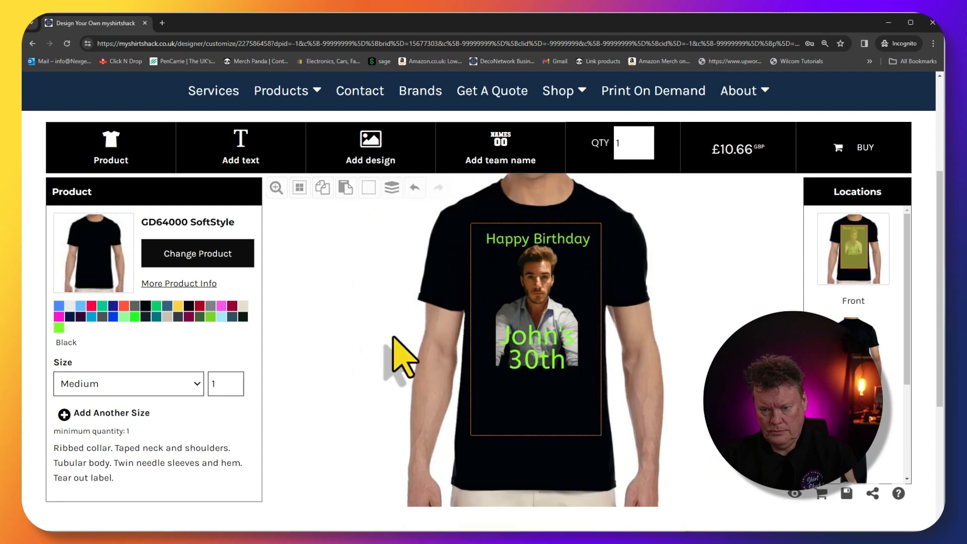
# Step: Enlarge the name text to about 19.67 × 5.29 cm and "30th" to about 15.85 × 5.81 cm, both centred over the selfie's lower part
pyautogui.click(526, 343)
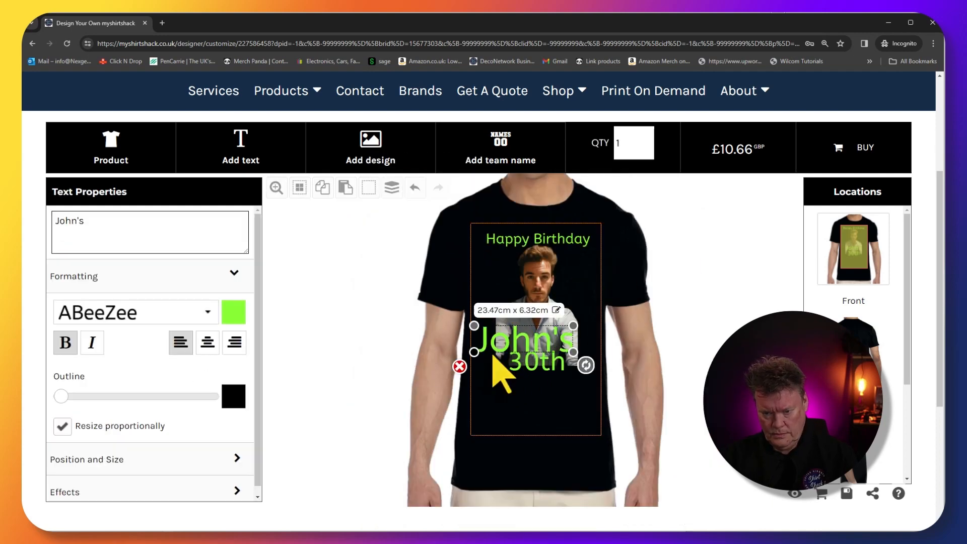
pyautogui.click(529, 365)
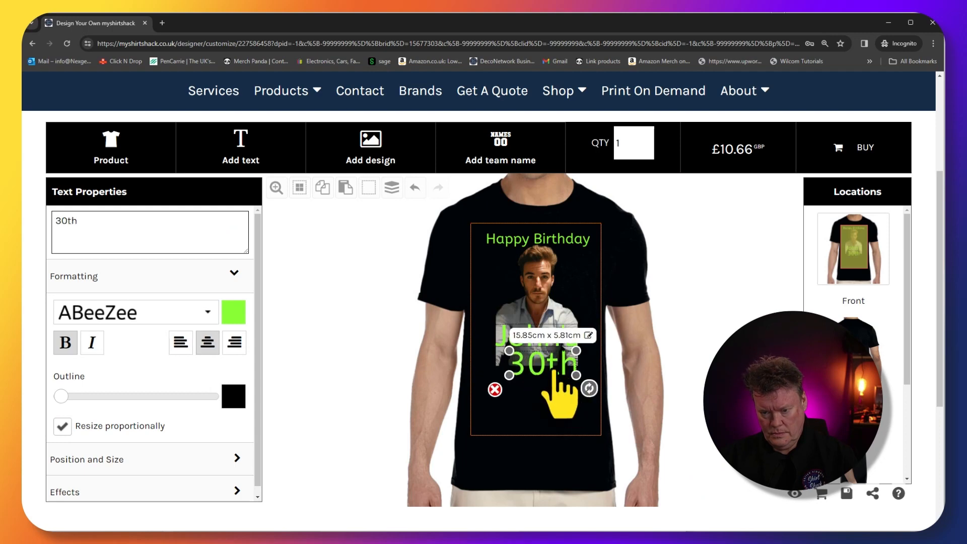
# Step: Apply the Arched Over text shape to "Happy Birthday"
pyautogui.click(541, 241)
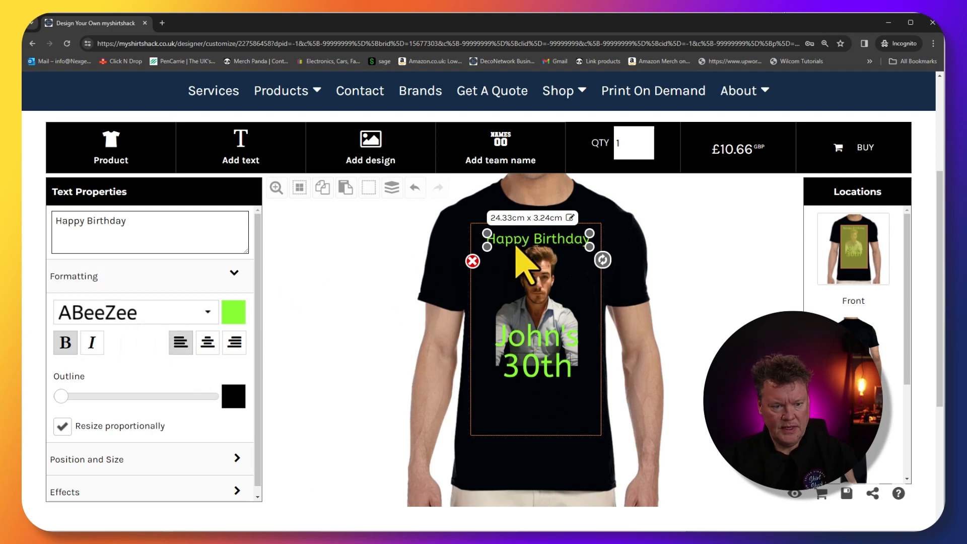
pyautogui.scroll(-1, 132, 461)
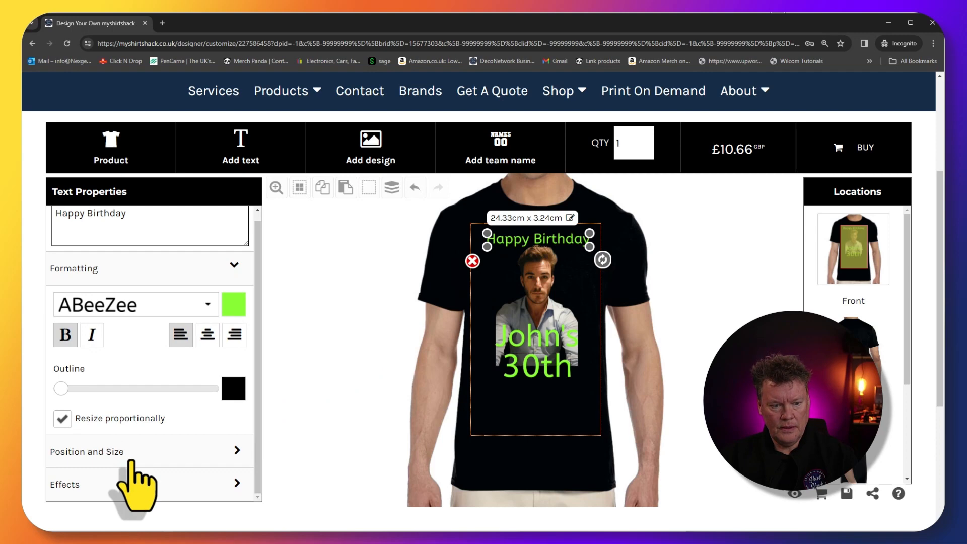
pyautogui.click(108, 485)
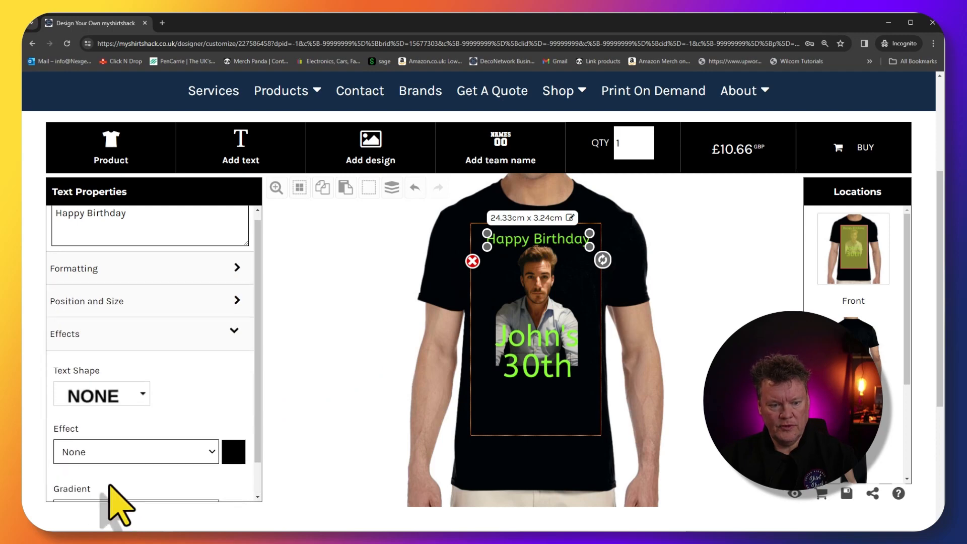
pyautogui.scroll(-3, 109, 499)
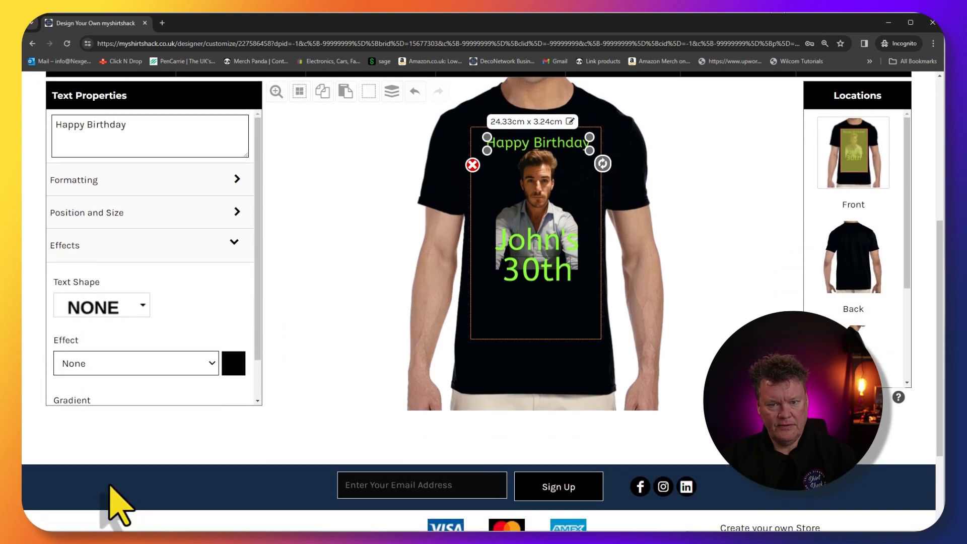
pyautogui.scroll(1, 113, 504)
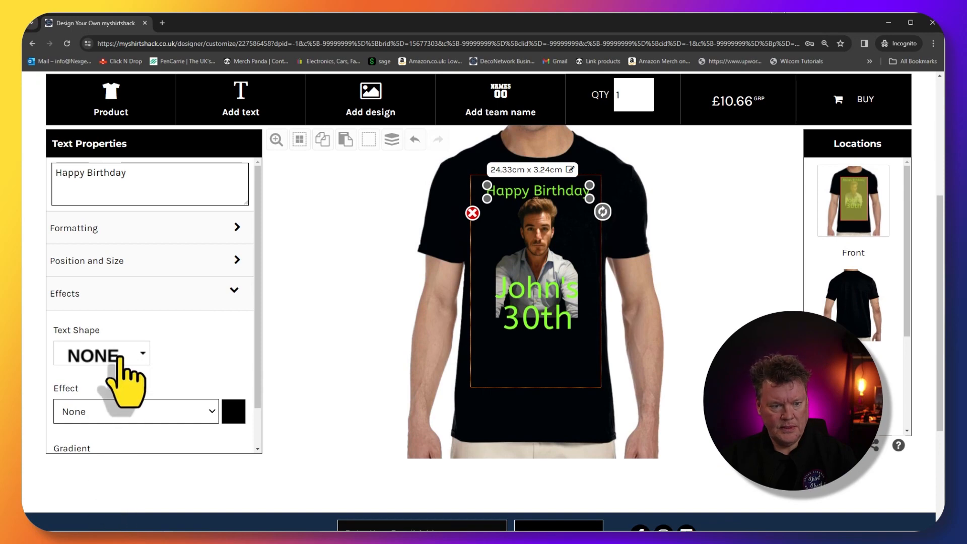
pyautogui.click(120, 359)
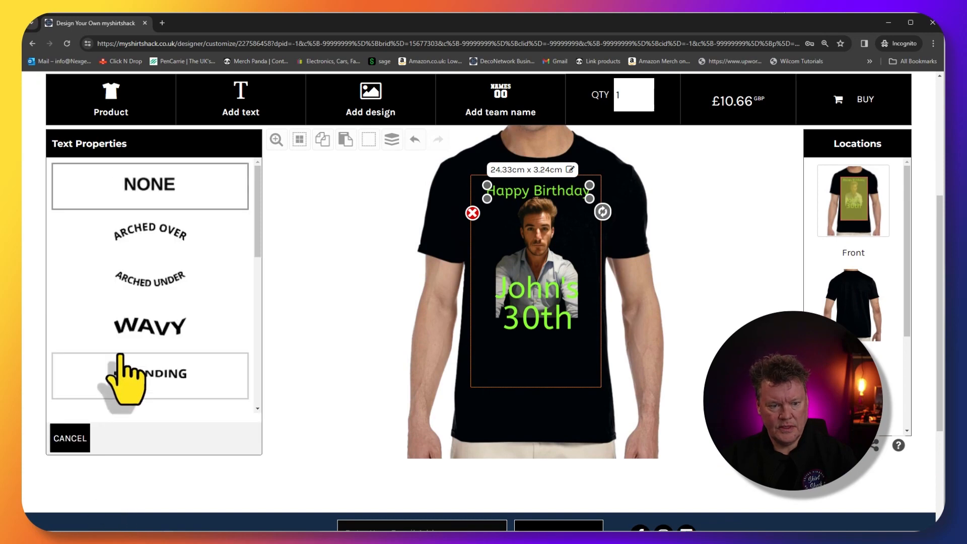
pyautogui.click(143, 227)
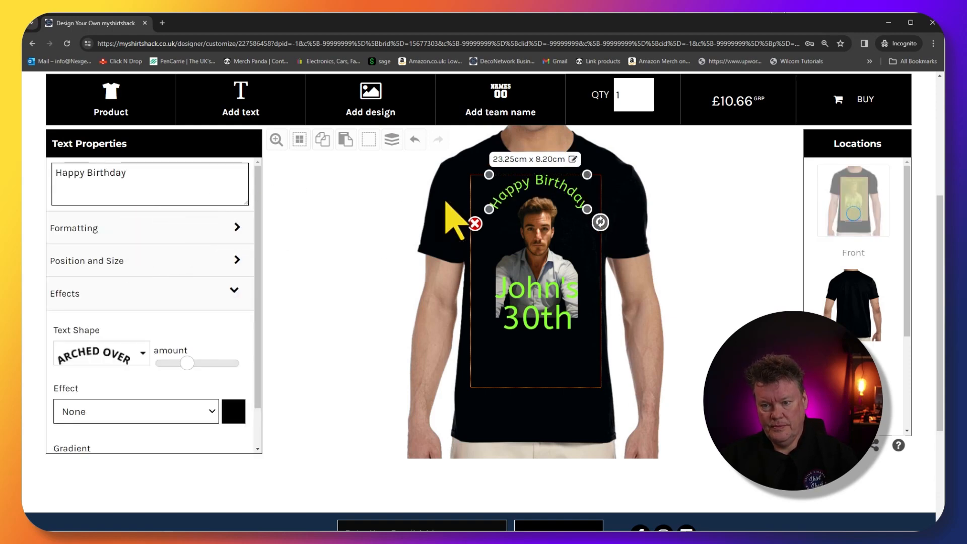
# Step: Position the arched "Happy Birthday" just above the man's head and flatten its arch to about 25.09 × 5.80 cm
pyautogui.moveTo(559, 192); pyautogui.dragTo(557, 194)
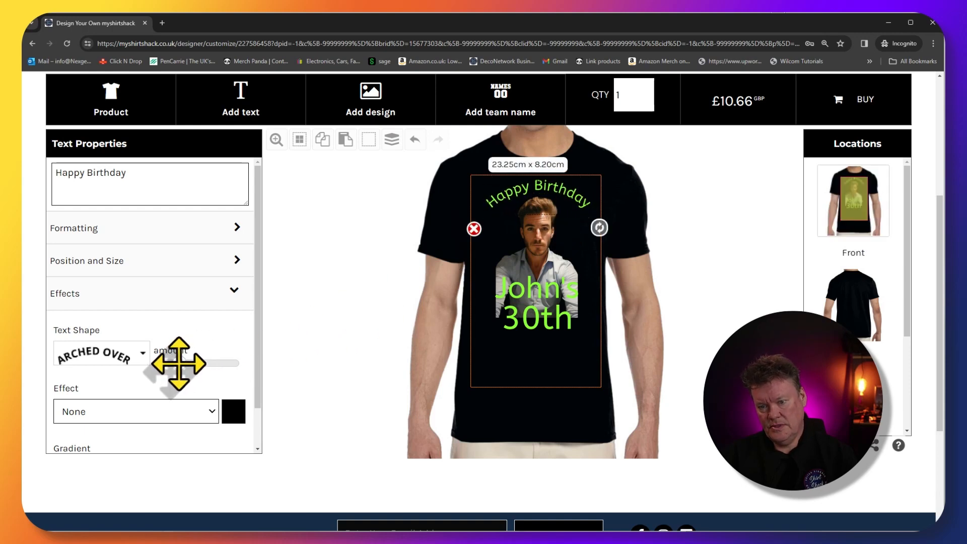
pyautogui.moveTo(170, 363)
pyautogui.mouseDown()
pyautogui.moveTo(232, 362)
pyautogui.moveTo(174, 347)
pyautogui.mouseUp()
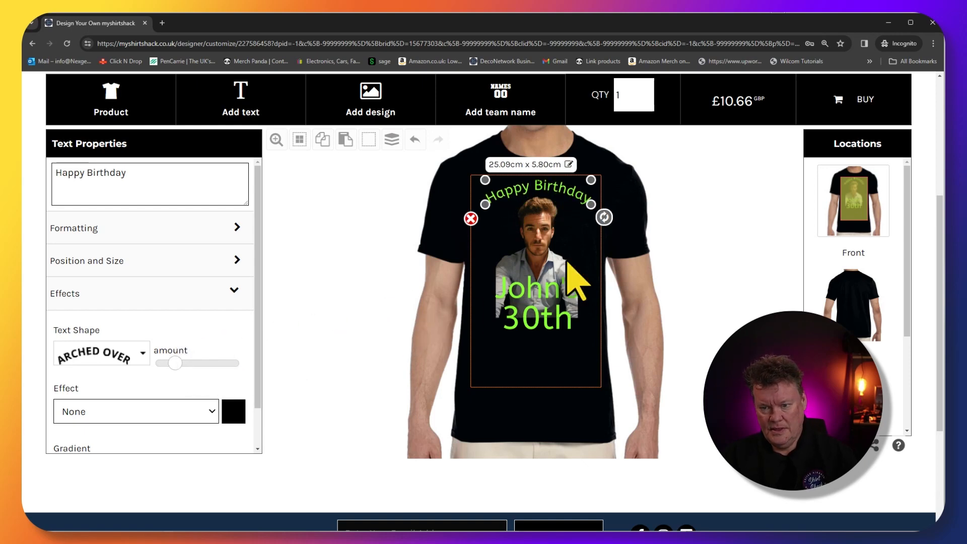
pyautogui.click(579, 263)
# Step: Give the name text a thin Palace Blue outline
pyautogui.click(526, 308)
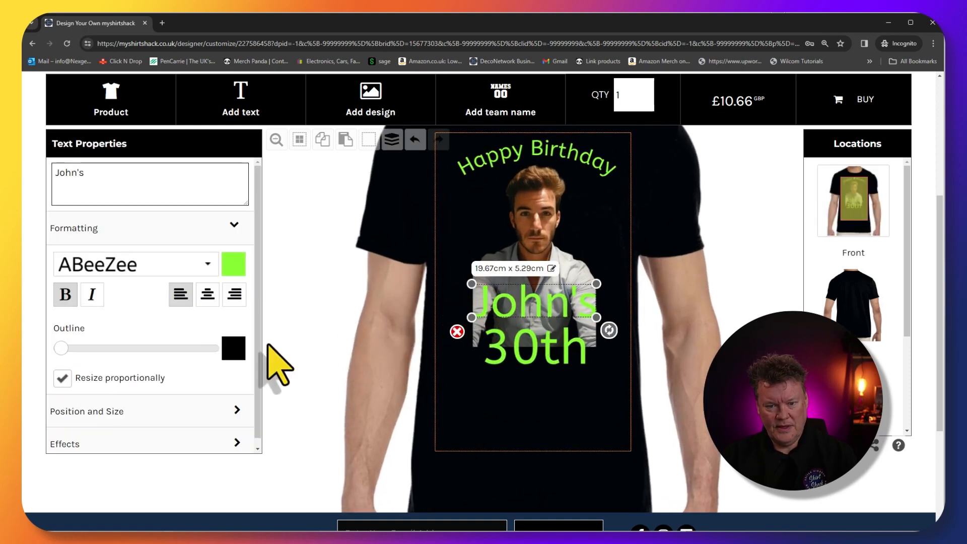
pyautogui.click(241, 353)
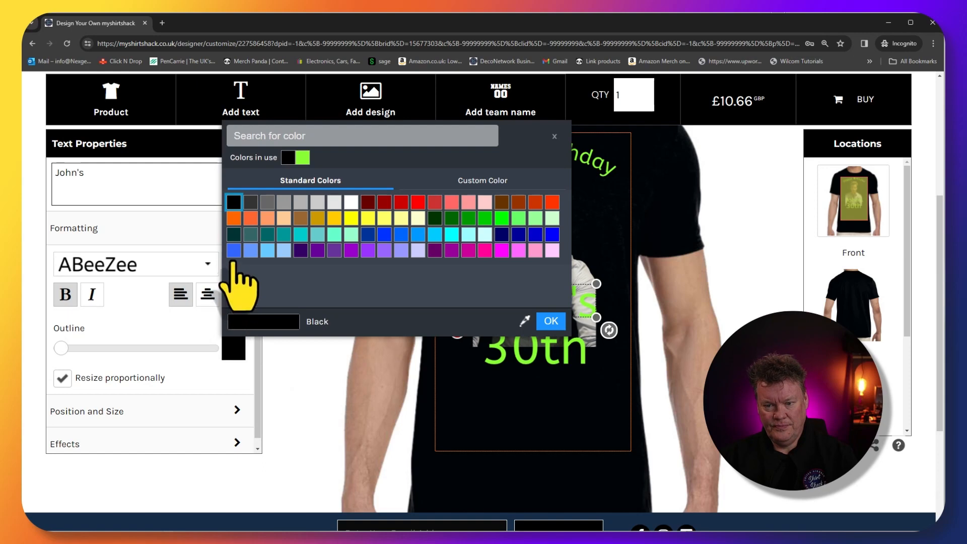
pyautogui.click(233, 250)
pyautogui.click(550, 321)
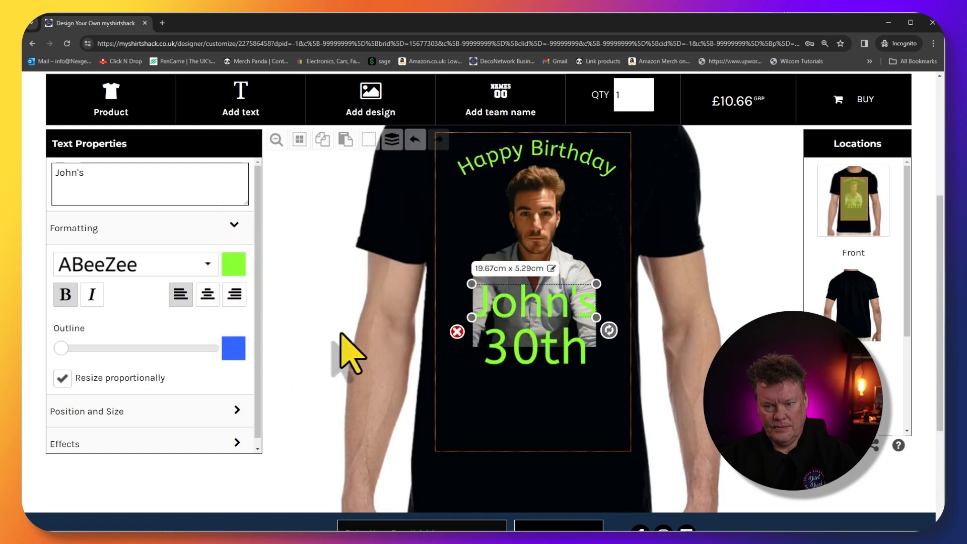
pyautogui.moveTo(63, 348); pyautogui.dragTo(80, 350)
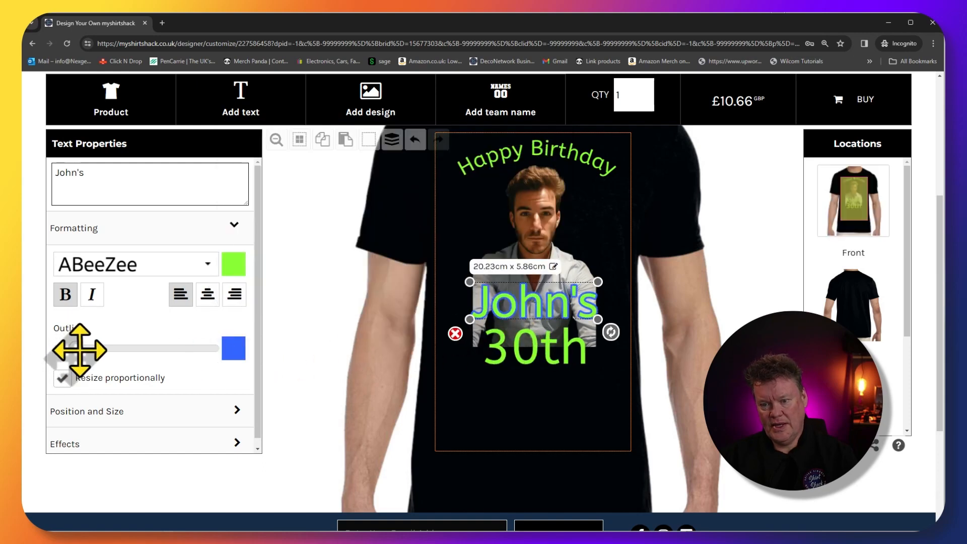
# Step: Add a matching thin Palace Blue outline to "30th" and nudge the name text slightly to the right above it
pyautogui.click(526, 352)
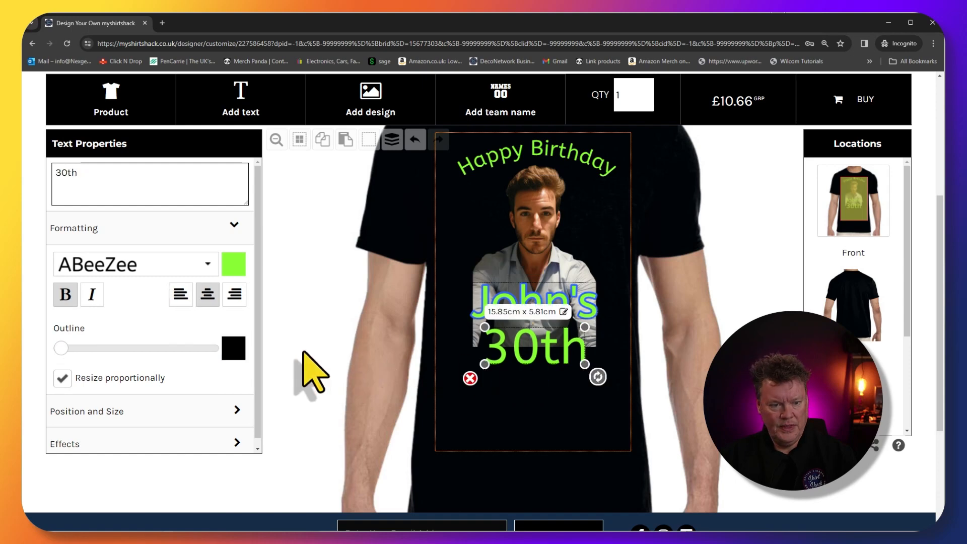
pyautogui.click(232, 350)
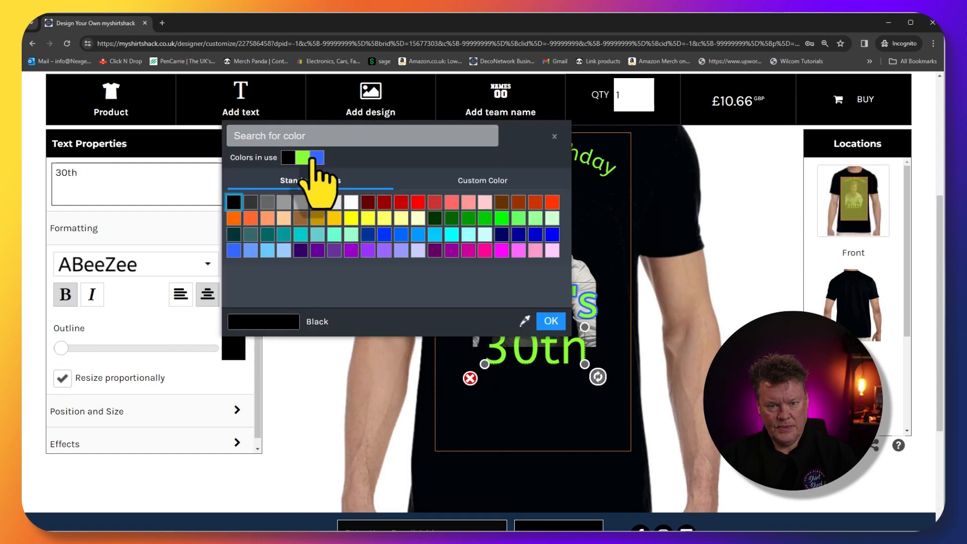
pyautogui.click(304, 158)
pyautogui.click(551, 321)
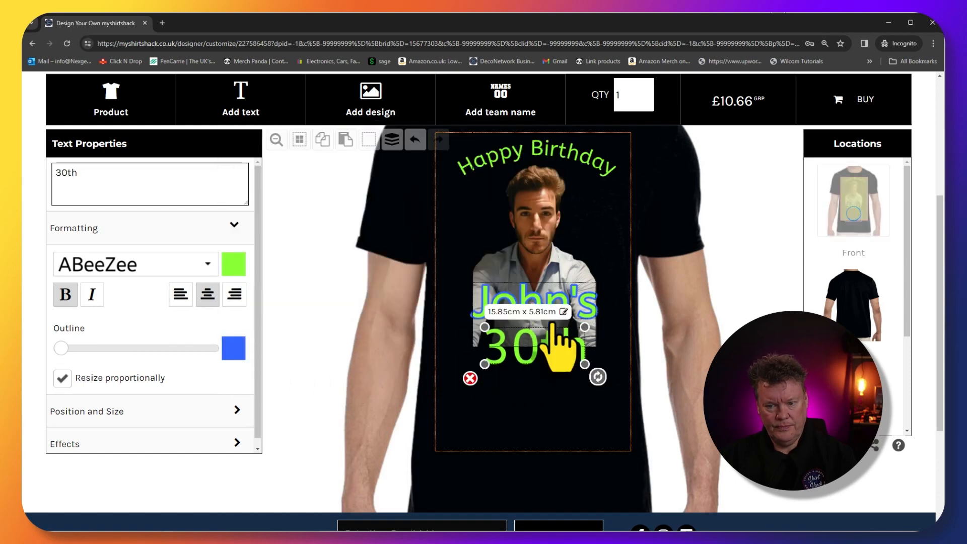
pyautogui.moveTo(63, 348); pyautogui.dragTo(81, 350)
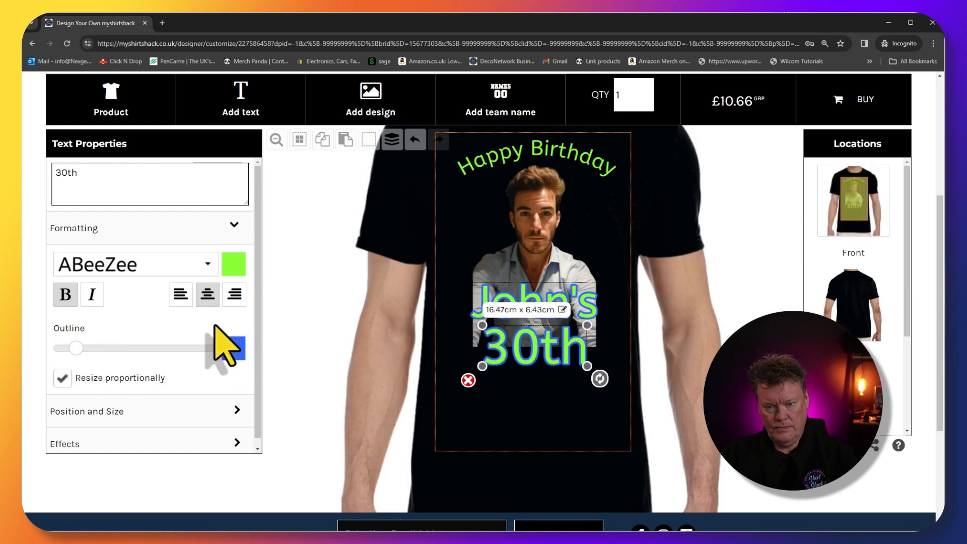
pyautogui.click(554, 440)
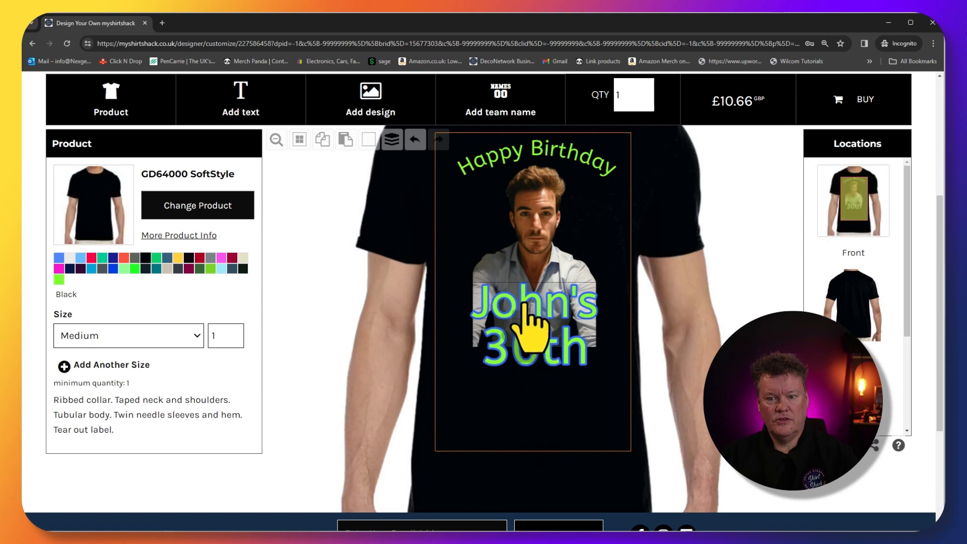
pyautogui.click(525, 328)
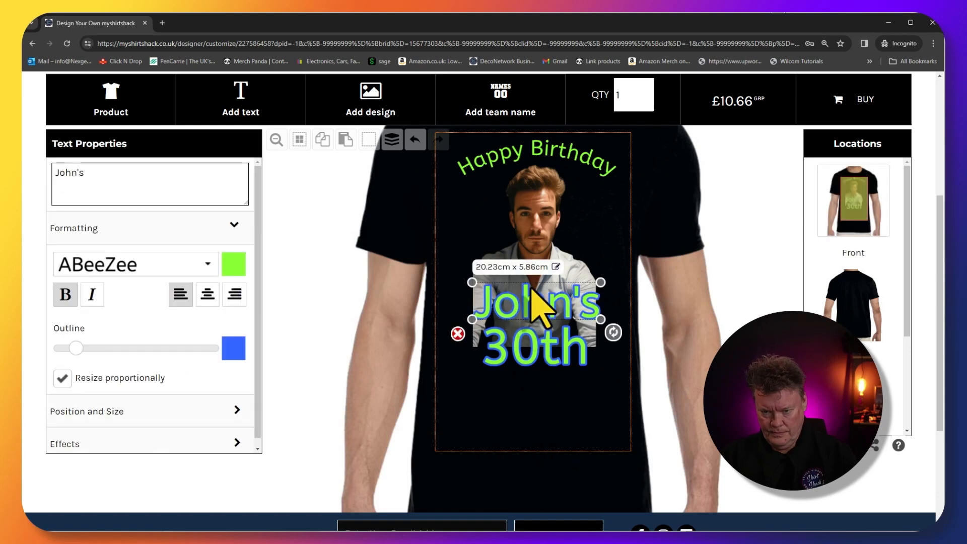
# Step: Set the effect colour of "Happy Birthday" to the Palace Blue already used in the design
pyautogui.click(577, 169)
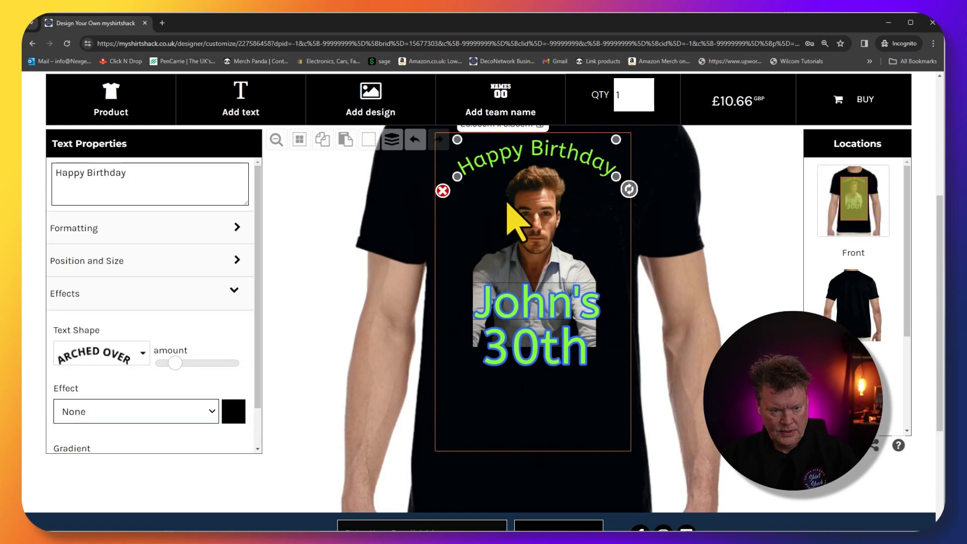
pyautogui.click(233, 413)
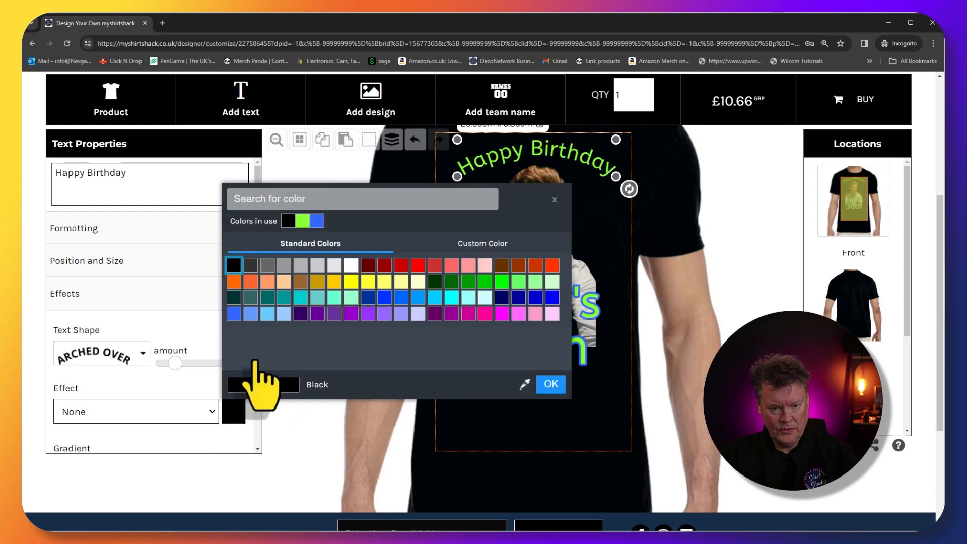
pyautogui.click(317, 222)
pyautogui.click(552, 384)
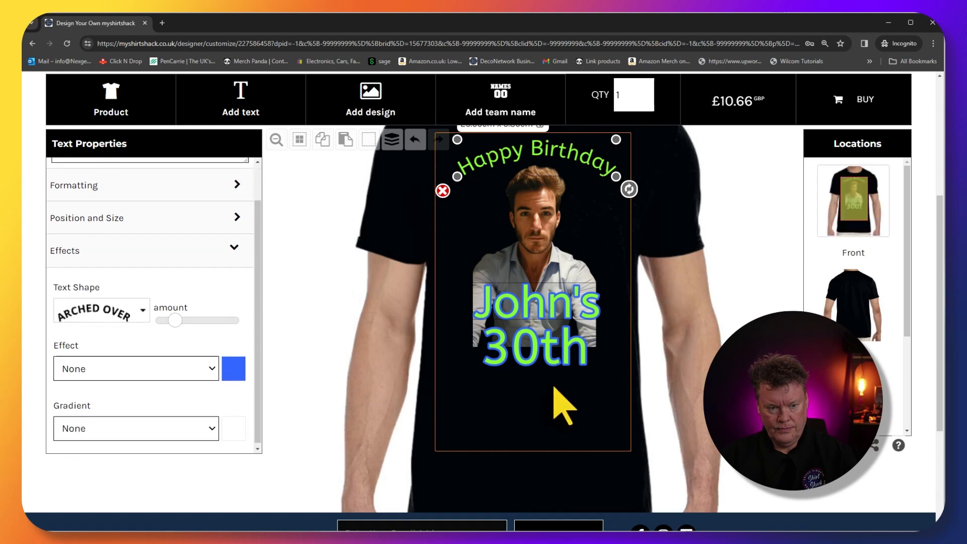
# Step: Give the arched "Happy Birthday" text a thin Palace Blue outline matching the lower text lines
pyautogui.scroll(2, 558, 403)
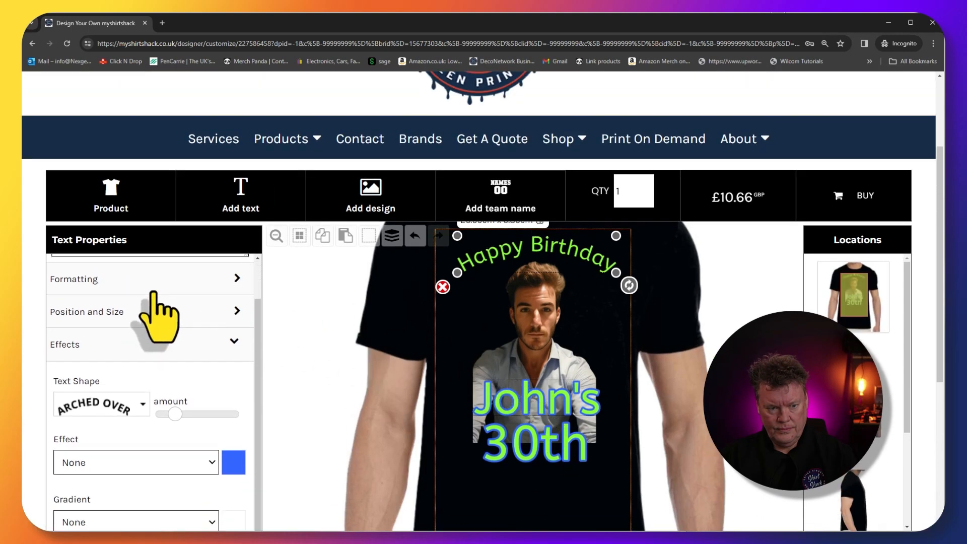
pyautogui.click(138, 294)
pyautogui.scroll(-2, 146, 302)
pyautogui.click(233, 340)
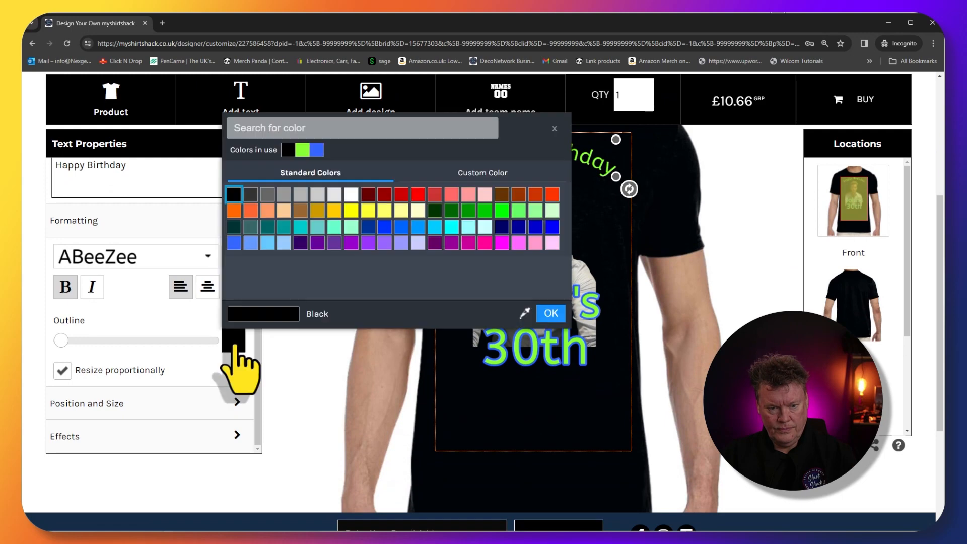
pyautogui.click(317, 150)
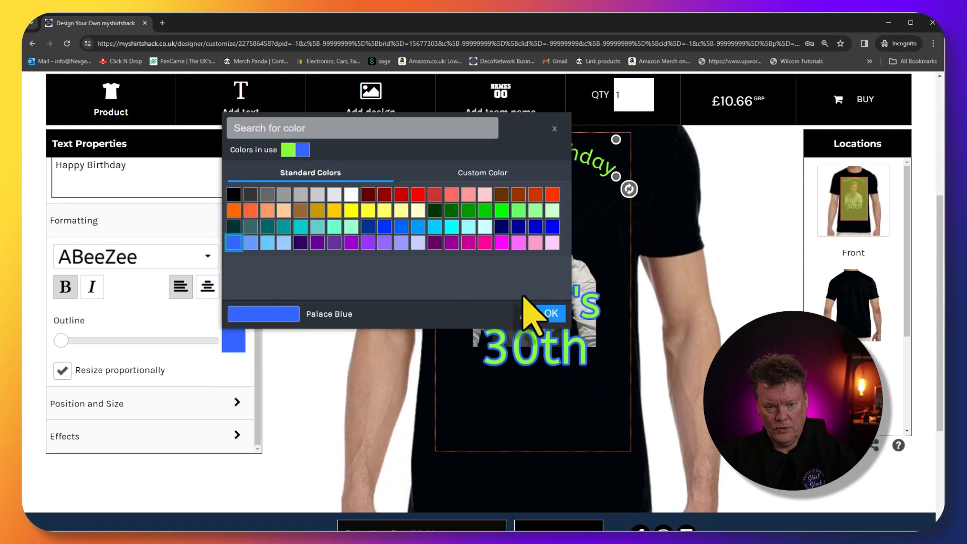
pyautogui.click(551, 313)
pyautogui.moveTo(65, 339); pyautogui.dragTo(89, 339)
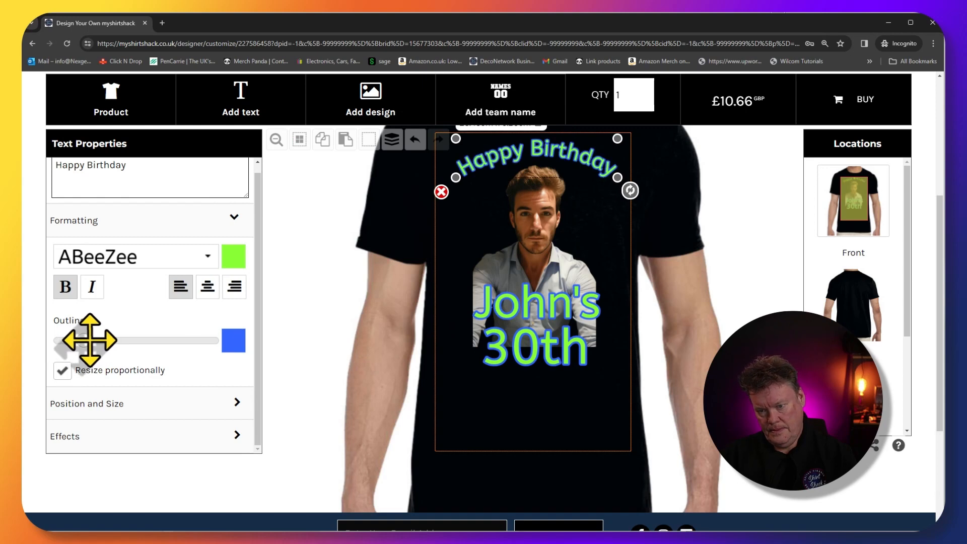
# Step: Switch to the shirt's back and start adding a DTG/Digital Printing team name there
pyautogui.click(276, 265)
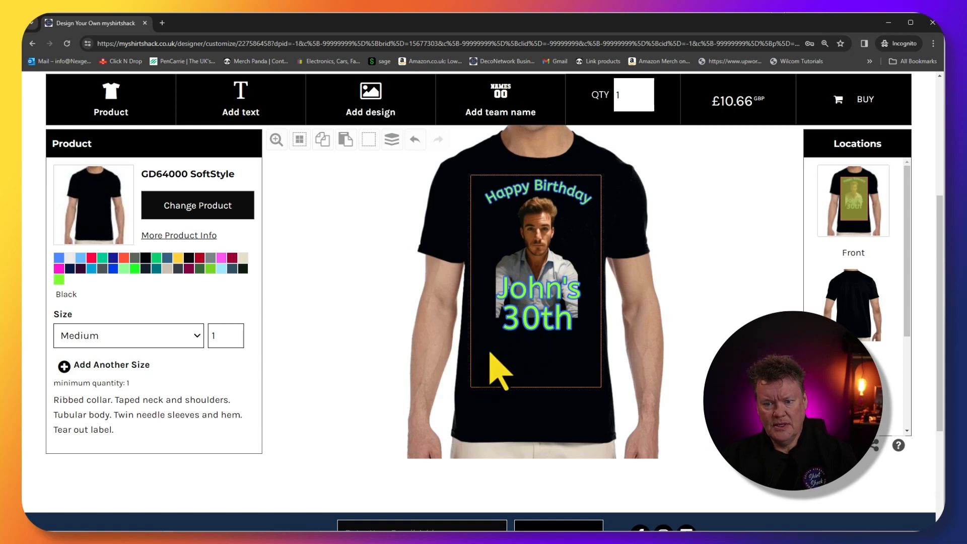
pyautogui.click(545, 246)
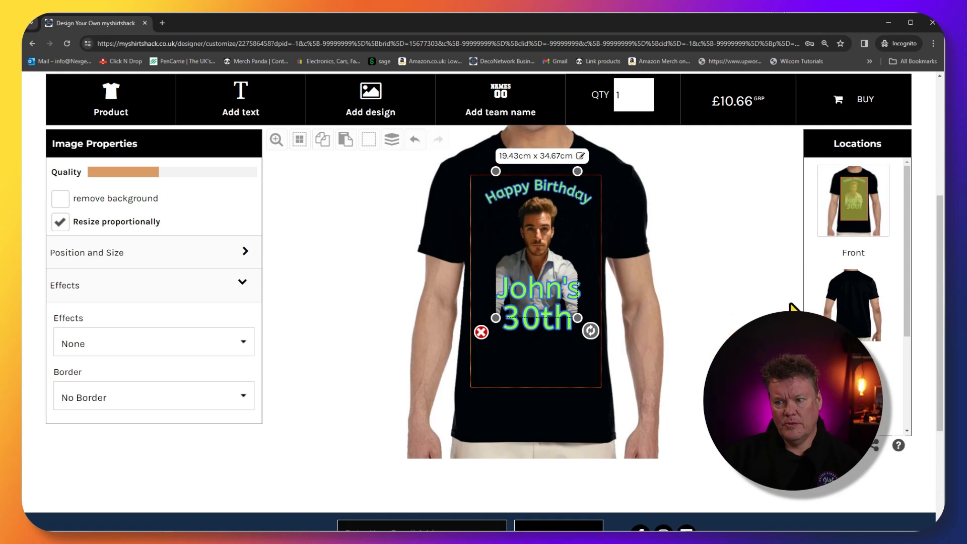
pyautogui.click(869, 305)
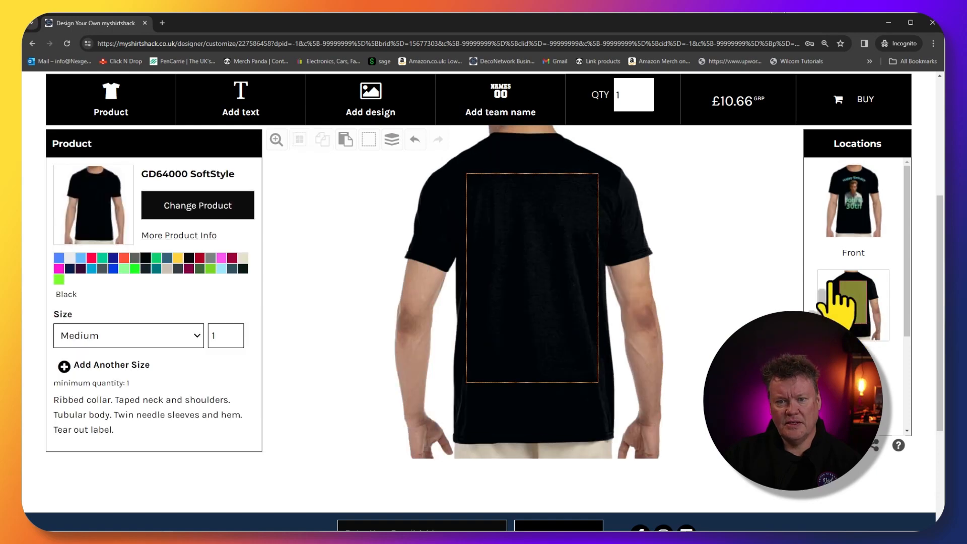
pyautogui.click(502, 98)
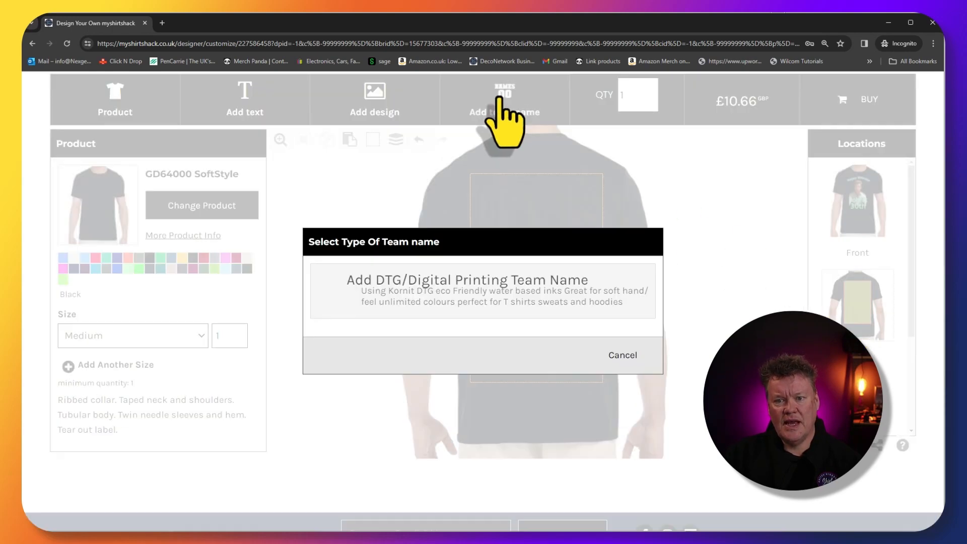
pyautogui.click(440, 307)
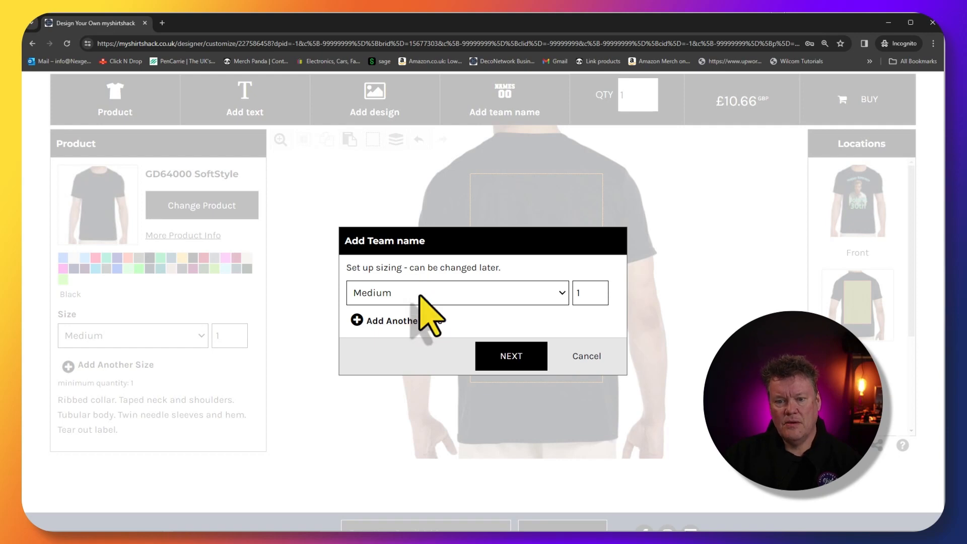
# Step: Set up the team-name sizing with 2 Medium, 1 Large and 1 XXL shirts and continue to the name list
pyautogui.click(401, 321)
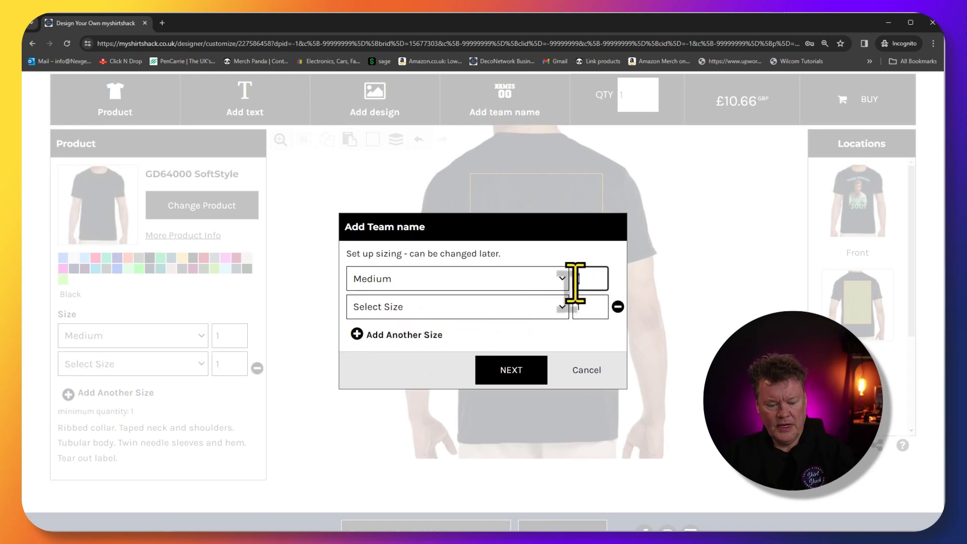
pyautogui.write('2')
pyautogui.click(509, 305)
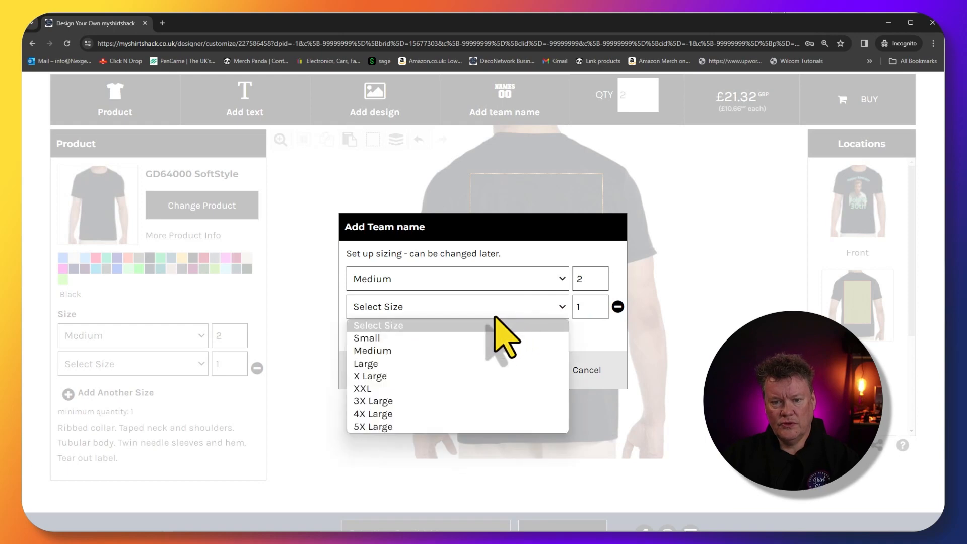
pyautogui.click(394, 363)
pyautogui.click(392, 335)
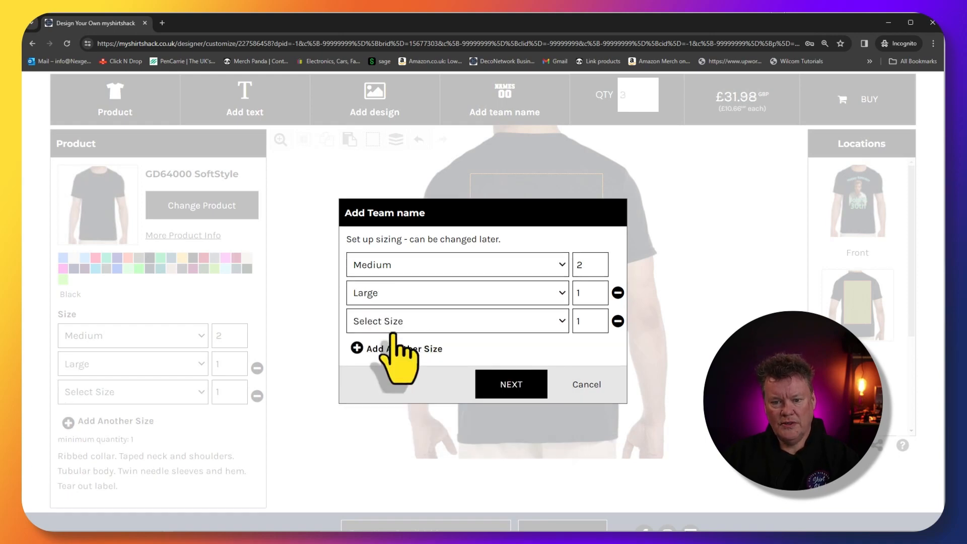
pyautogui.click(395, 324)
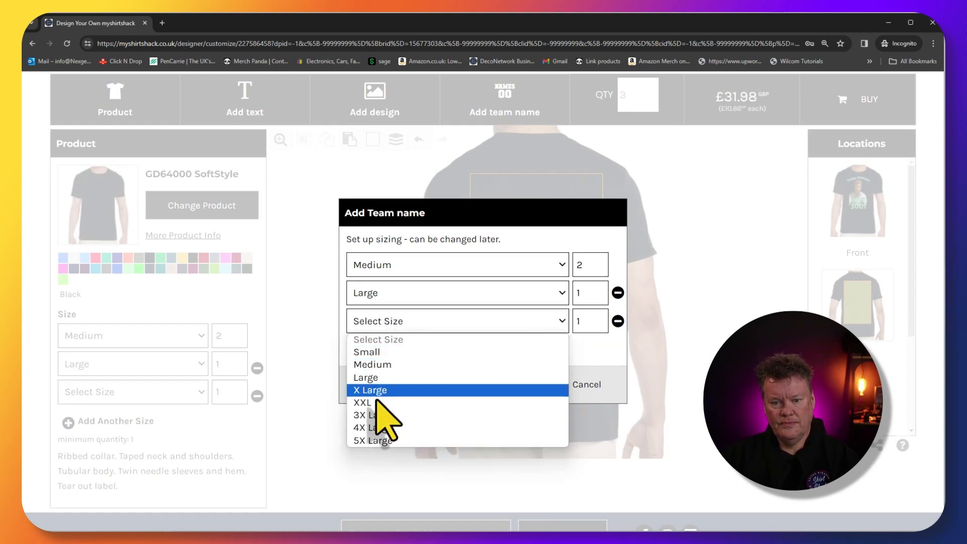
pyautogui.click(379, 403)
pyautogui.click(578, 327)
pyautogui.click(517, 358)
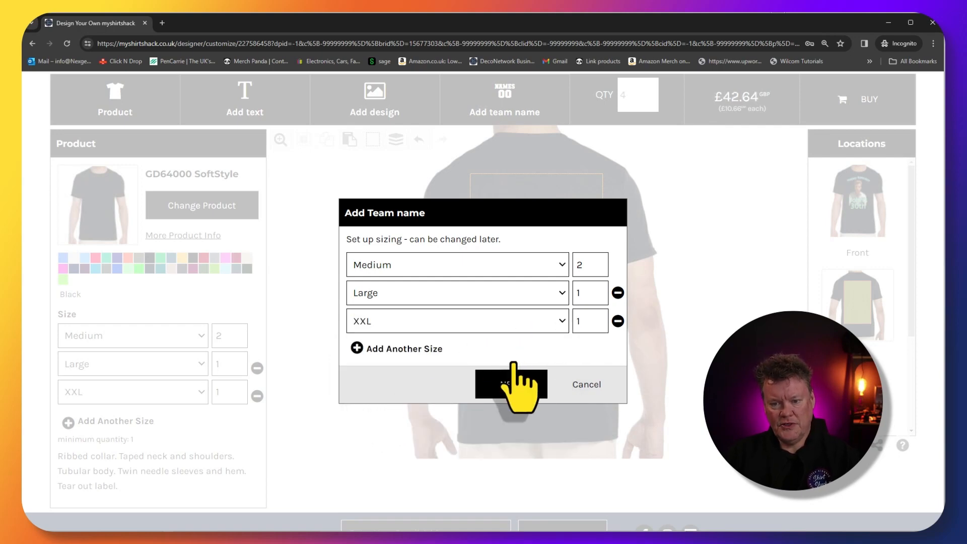
pyautogui.click(518, 390)
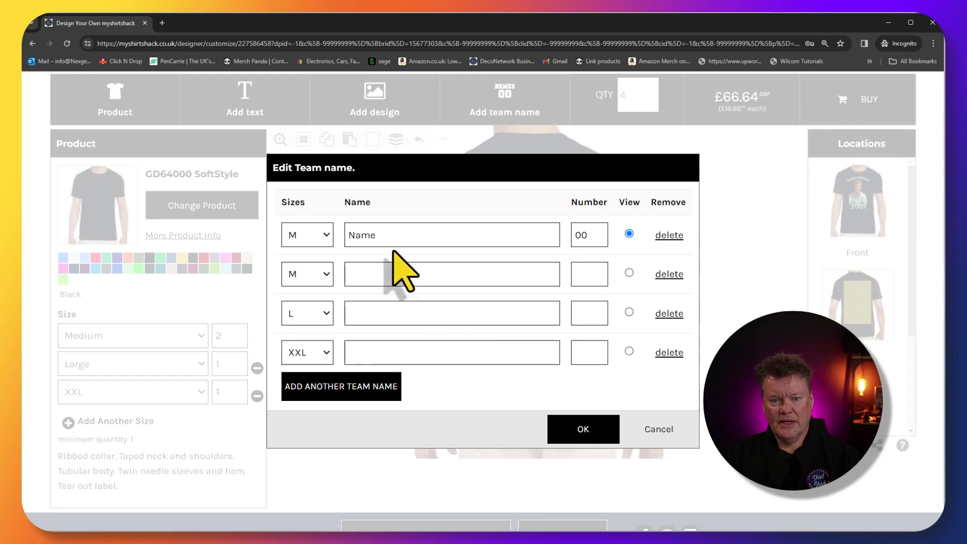
# Step: Enter a Beatles first name for each Medium shirt and the Large one, giving both Medium shirts number 30
pyautogui.moveTo(379, 242); pyautogui.dragTo(342, 236)
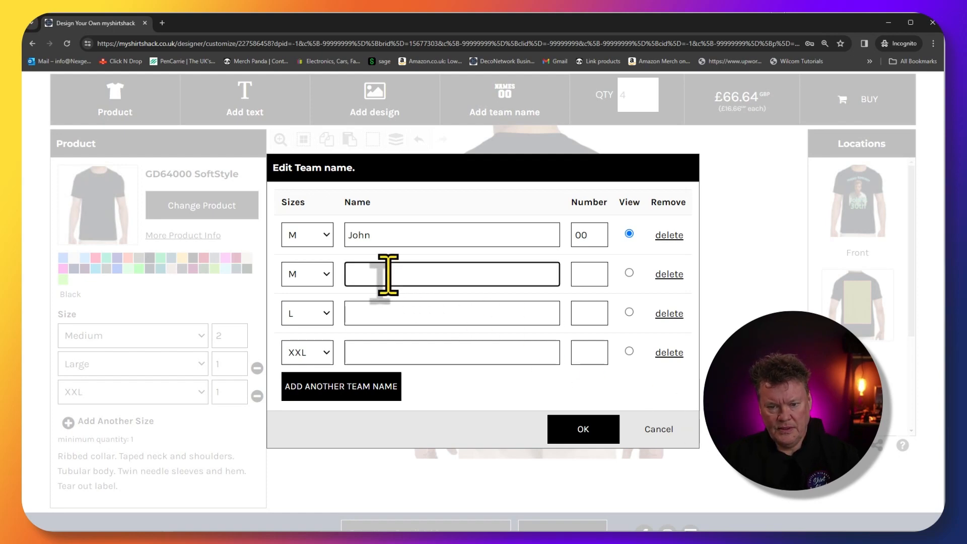
pyautogui.doubleClick(583, 235)
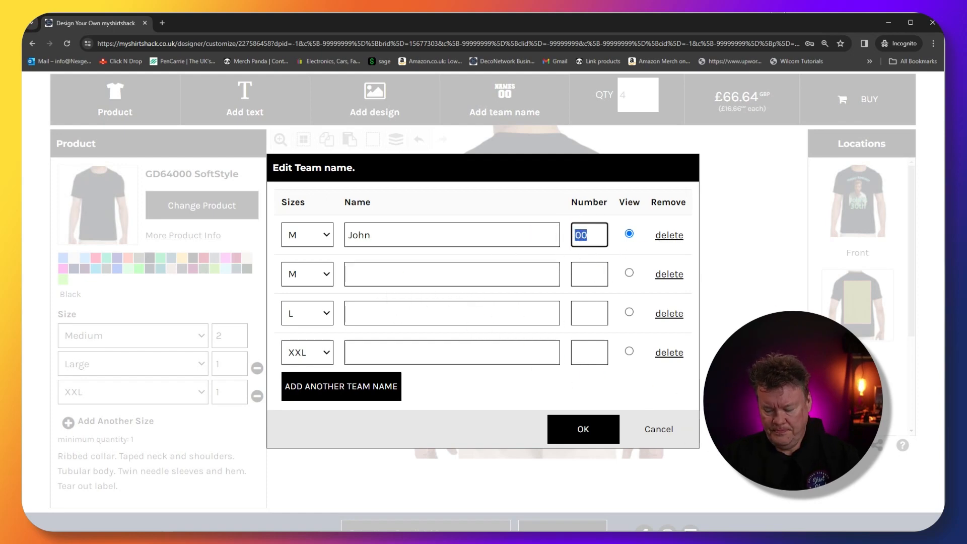
pyautogui.click(400, 278)
pyautogui.click(587, 238)
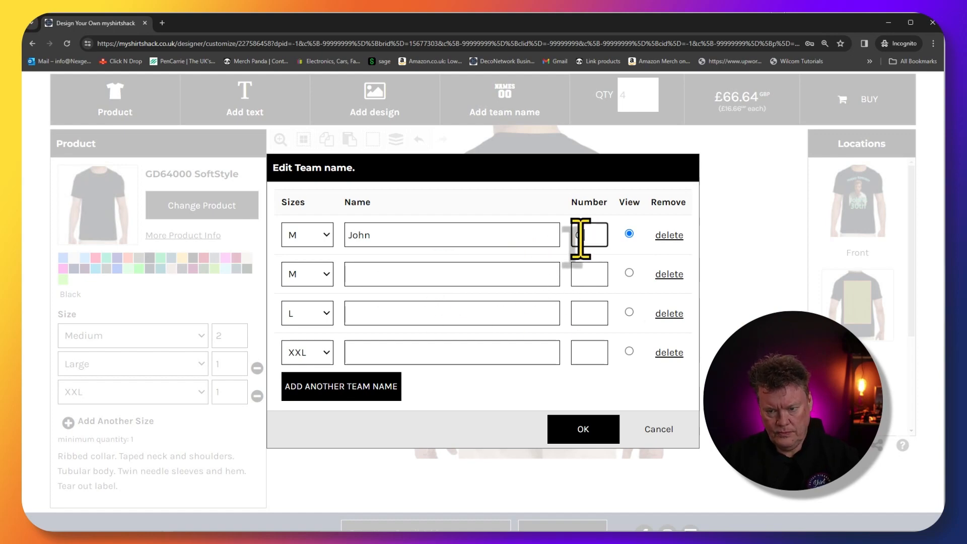
pyautogui.doubleClick(583, 236)
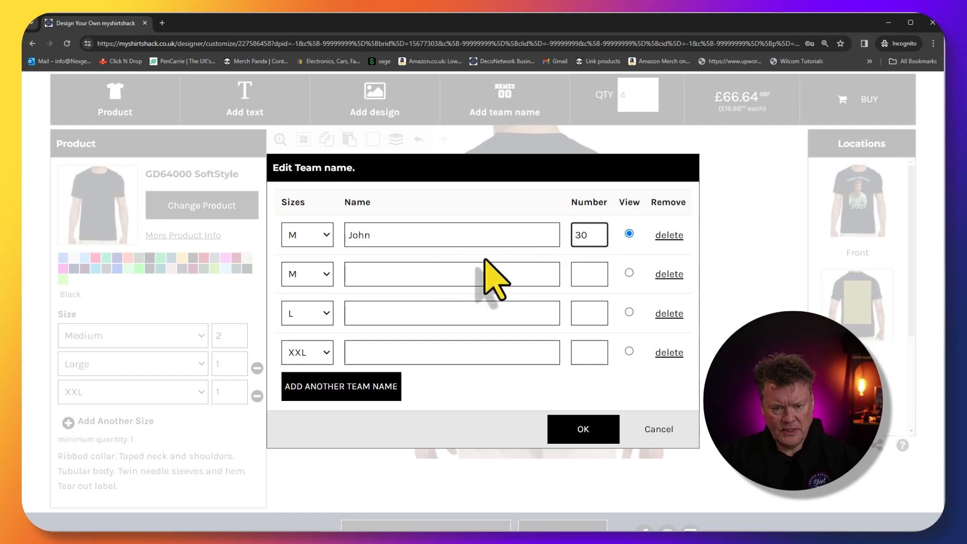
pyautogui.click(448, 274)
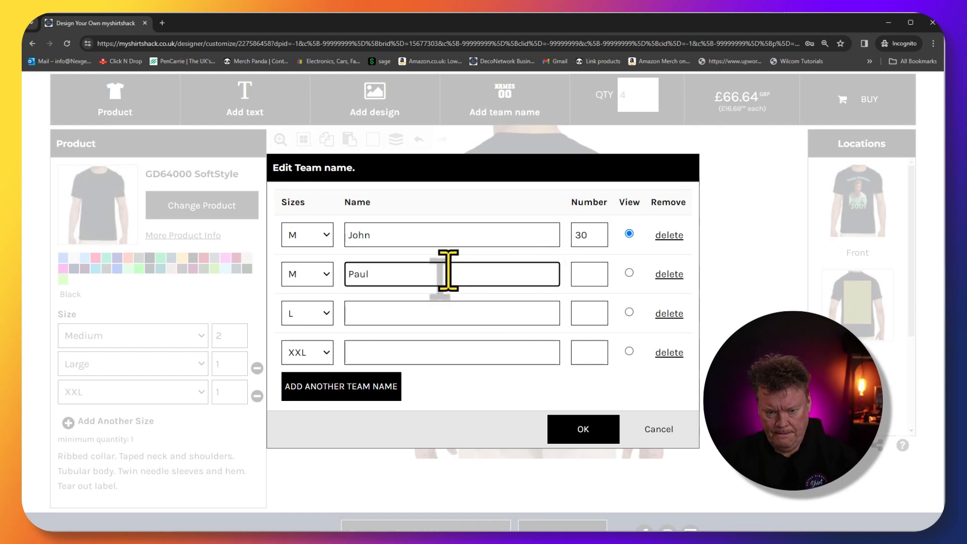
pyautogui.click(580, 282)
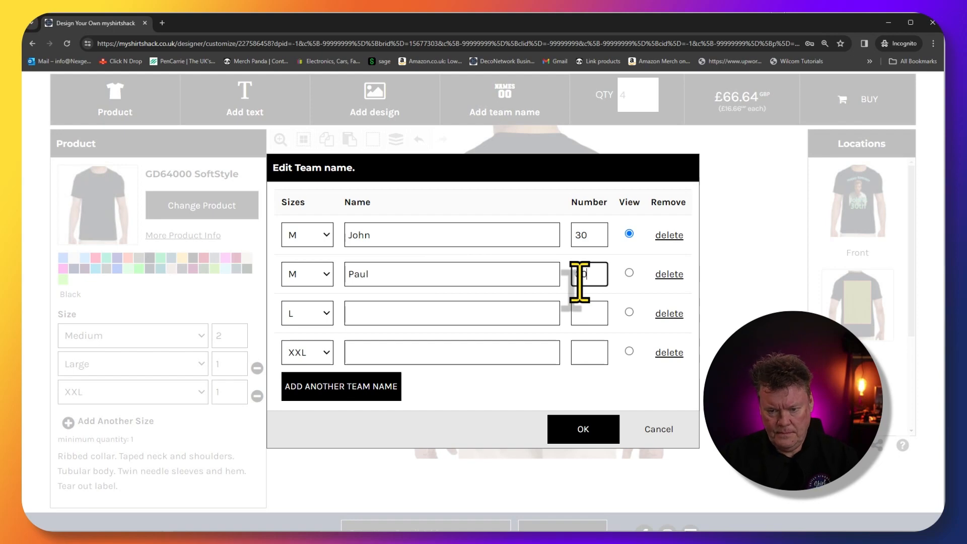
pyautogui.write('30')
pyautogui.click(407, 320)
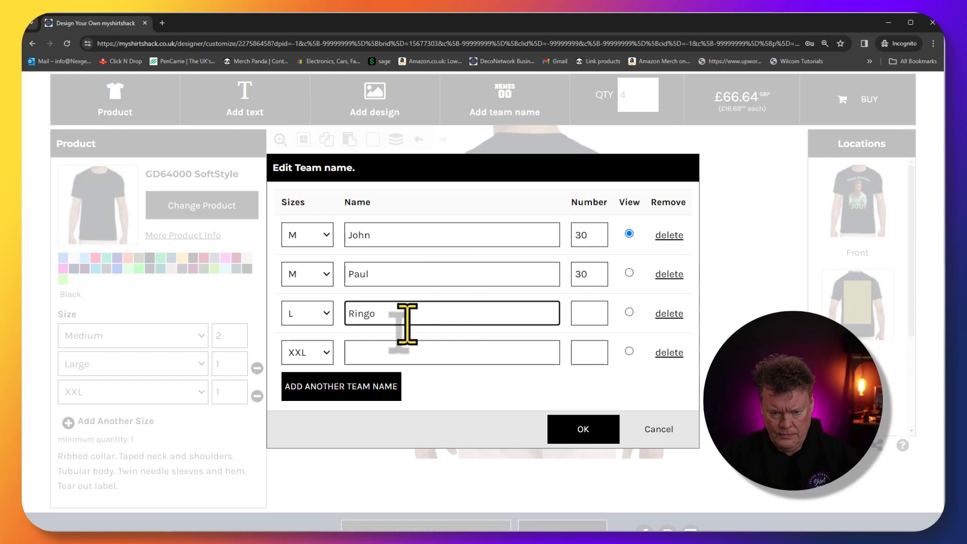
# Step: Search the web for the Beatles to check the members' names and return to the shirt designer
pyautogui.click(383, 359)
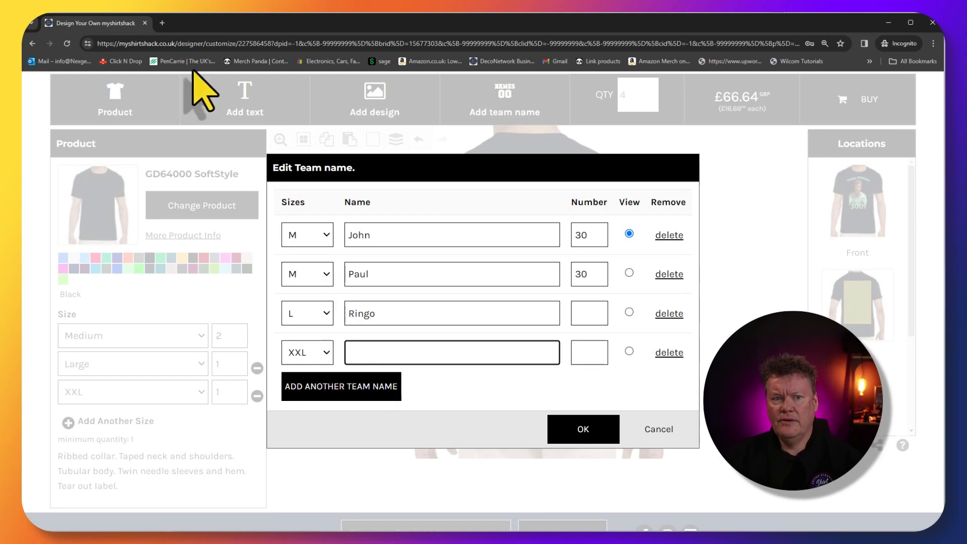
pyautogui.click(162, 23)
pyautogui.write('rthe')
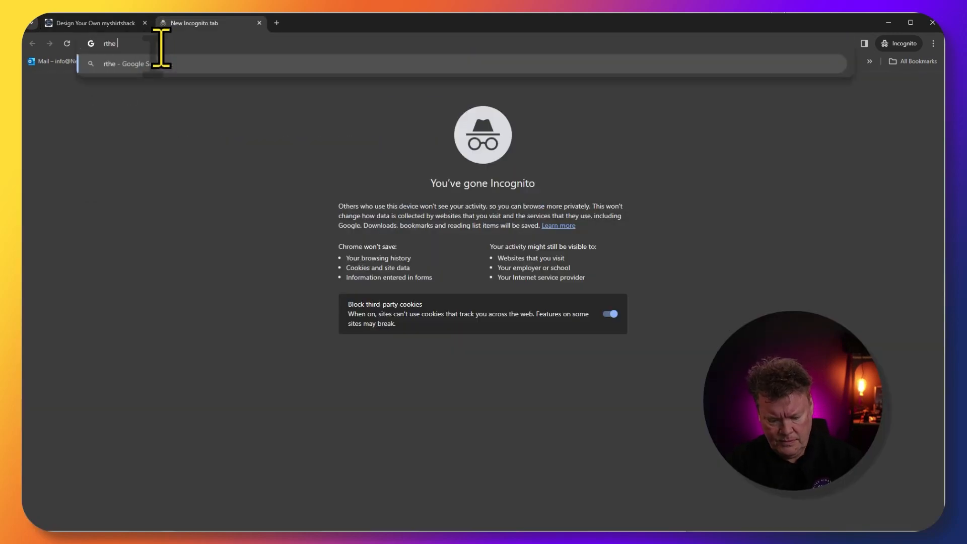
pyautogui.press('Return')
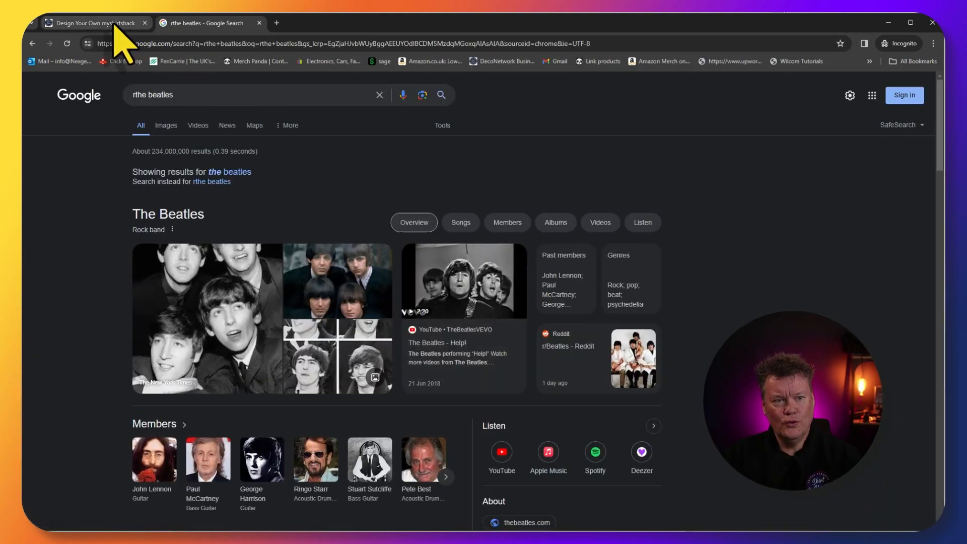
pyautogui.click(116, 22)
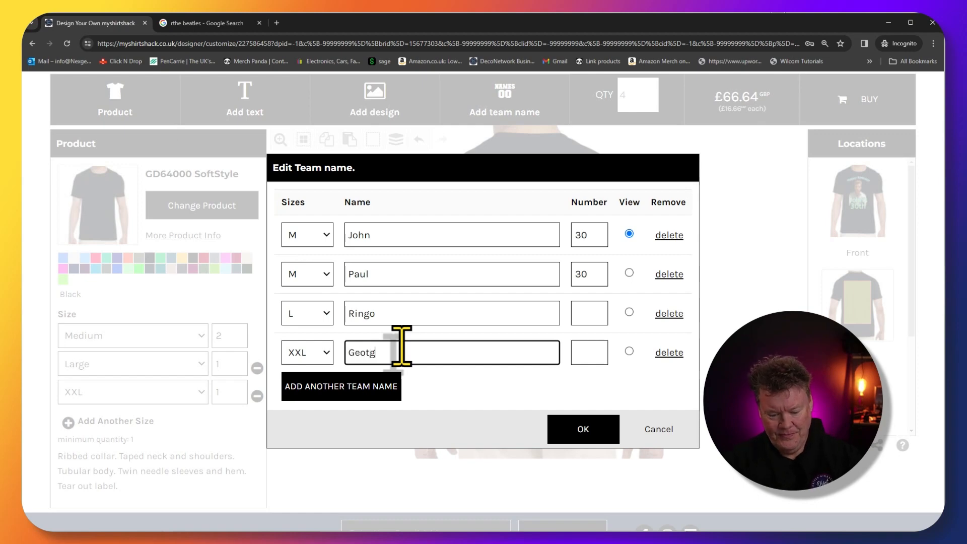
# Step: Enter the remaining Beatles first name for the XXL shirt, give the XXL and Large shirts number 30, and accept the list
pyautogui.click(371, 353)
pyautogui.press('BackSpace')
pyautogui.write('r')
pyautogui.click(574, 353)
pyautogui.write('30')
pyautogui.click(587, 313)
pyautogui.write('30')
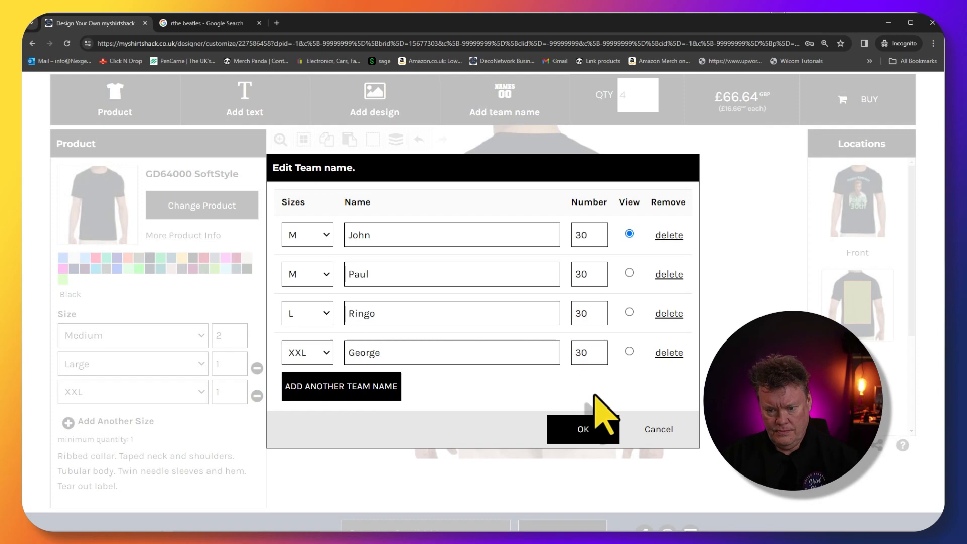
pyautogui.click(558, 435)
# Step: Resize the number on the back to about 23 x 25 cm, shift it slightly left, and enlarge the name above it
pyautogui.click(527, 288)
pyautogui.moveTo(593, 360); pyautogui.dragTo(560, 323)
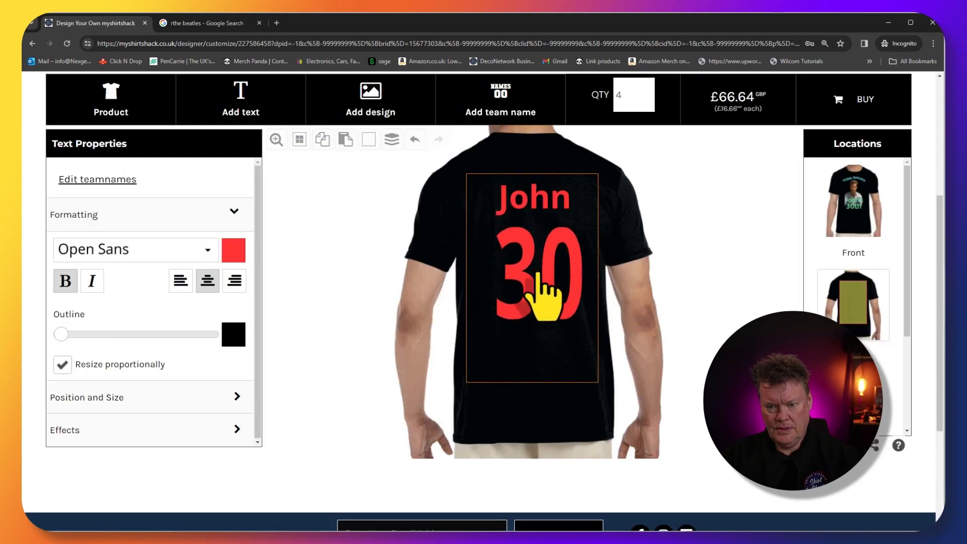
pyautogui.click(535, 211)
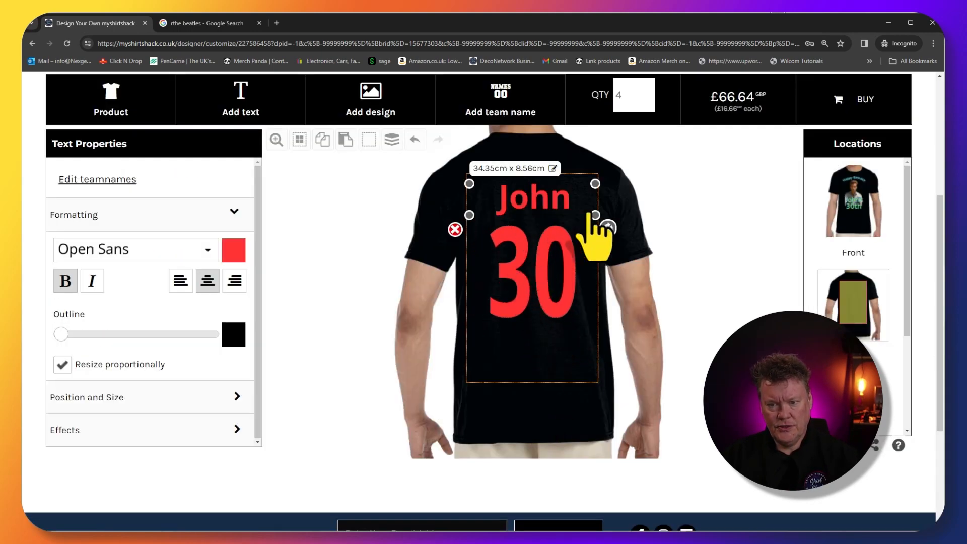
pyautogui.moveTo(596, 216); pyautogui.dragTo(623, 225)
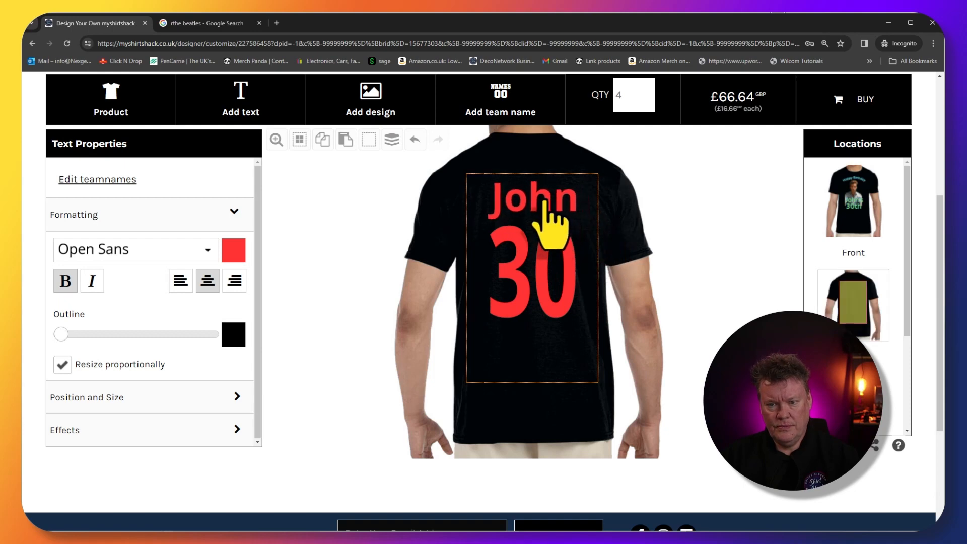
# Step: Change the font of both the name and the number on the back to Anton, nudging them into alignment
pyautogui.click(554, 222)
pyautogui.click(194, 256)
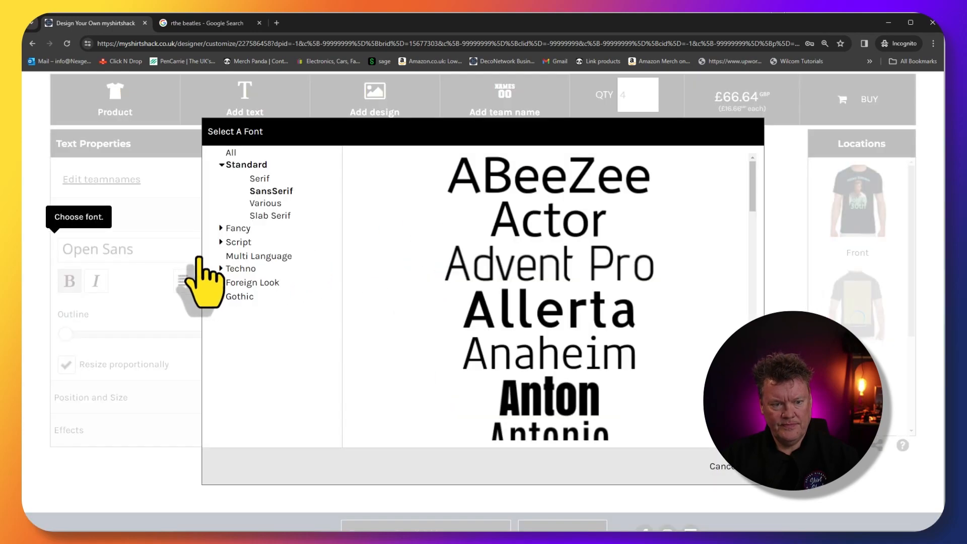
pyautogui.click(521, 392)
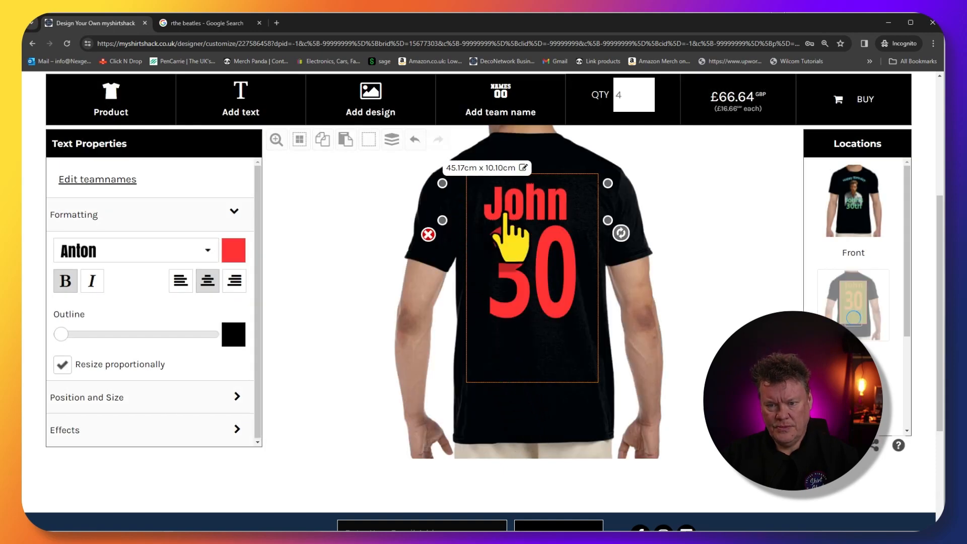
pyautogui.click(545, 262)
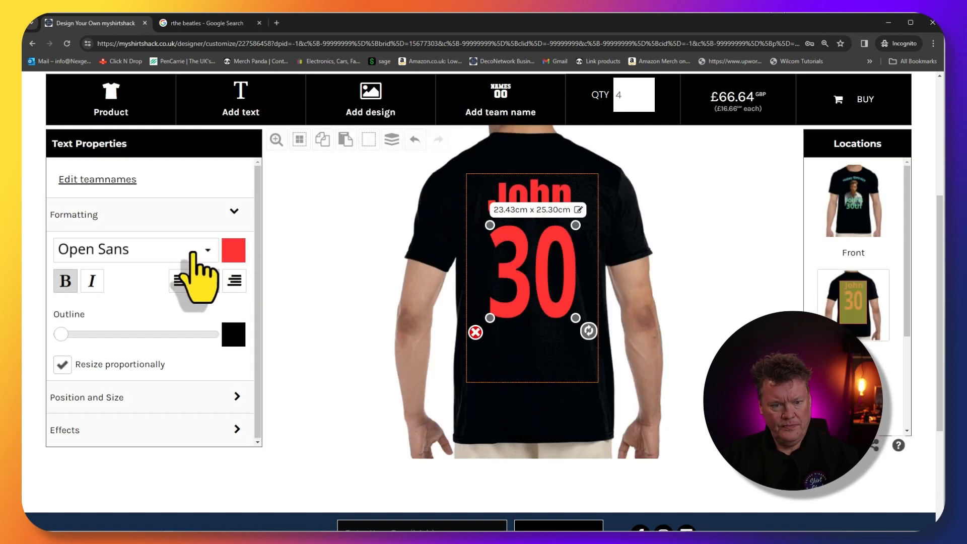
pyautogui.click(207, 250)
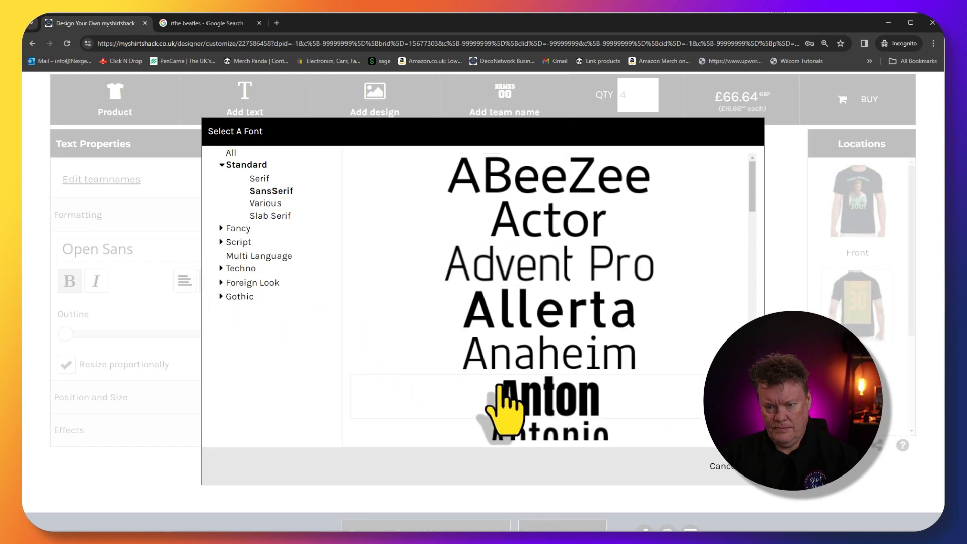
pyautogui.click(505, 396)
pyautogui.moveTo(528, 284); pyautogui.dragTo(525, 282)
# Step: Colour the number and the name on the back with the green already used in the design
pyautogui.click(240, 255)
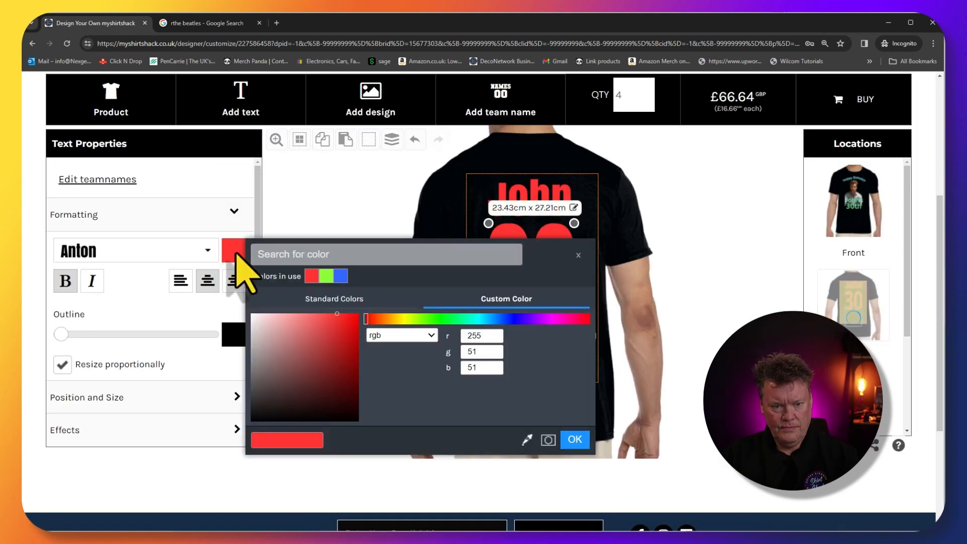
pyautogui.click(326, 276)
pyautogui.click(575, 439)
pyautogui.click(538, 206)
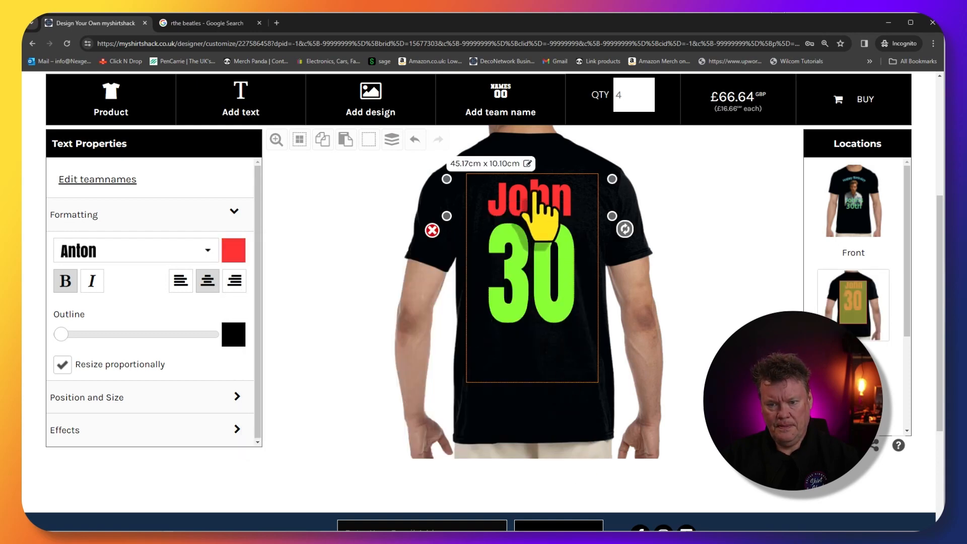
pyautogui.click(233, 252)
pyautogui.click(328, 276)
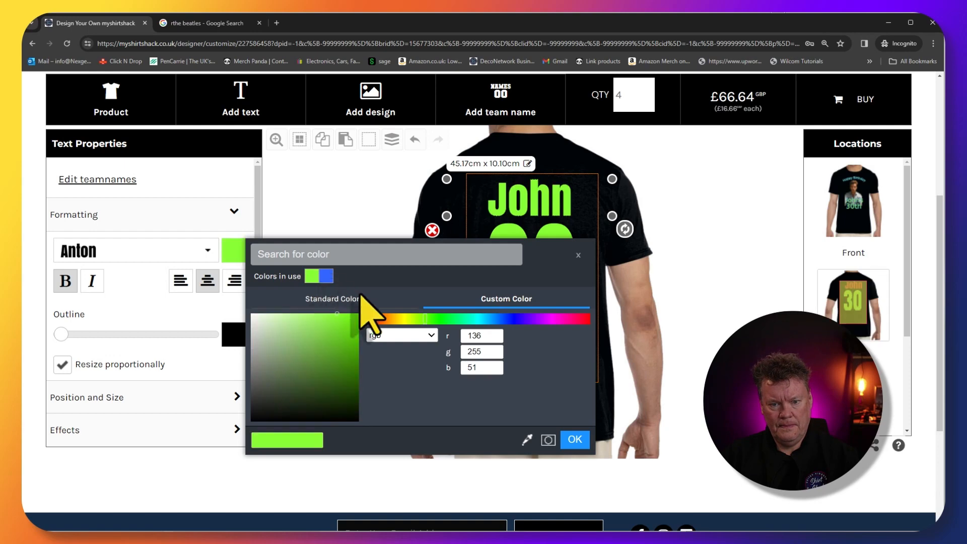
pyautogui.click(575, 439)
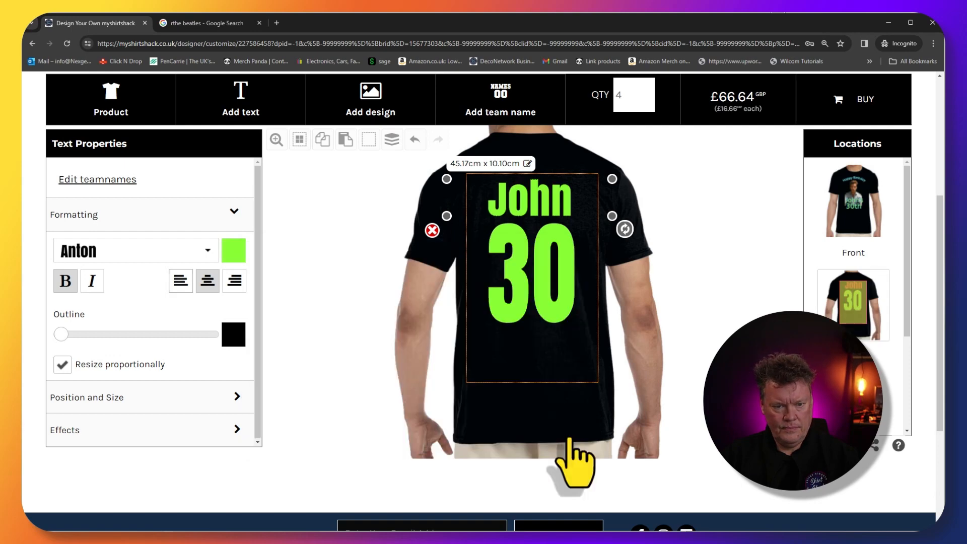
# Step: Give the name on the shirt's back a thin outline in the Palace Blue already used in the design
pyautogui.click(236, 337)
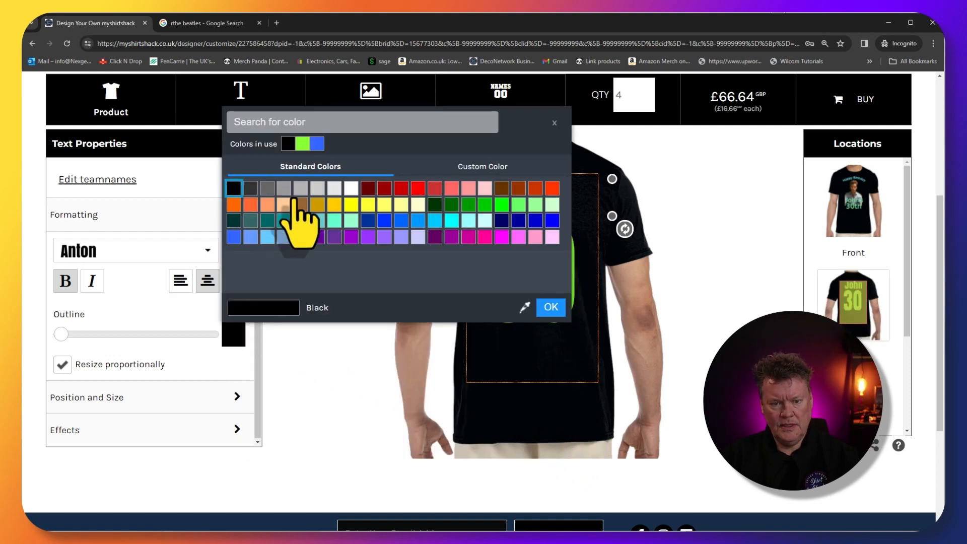
pyautogui.click(317, 143)
pyautogui.click(551, 307)
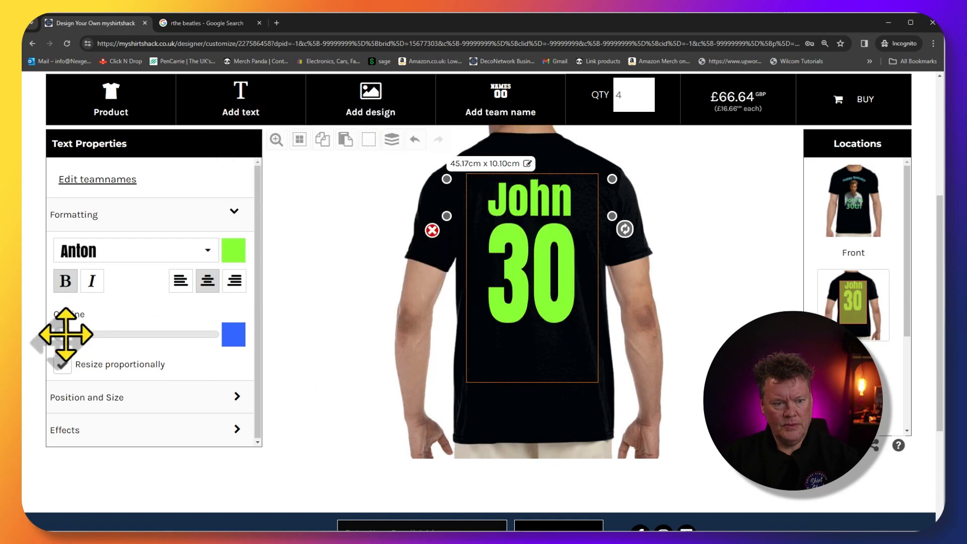
pyautogui.moveTo(62, 334); pyautogui.dragTo(77, 334)
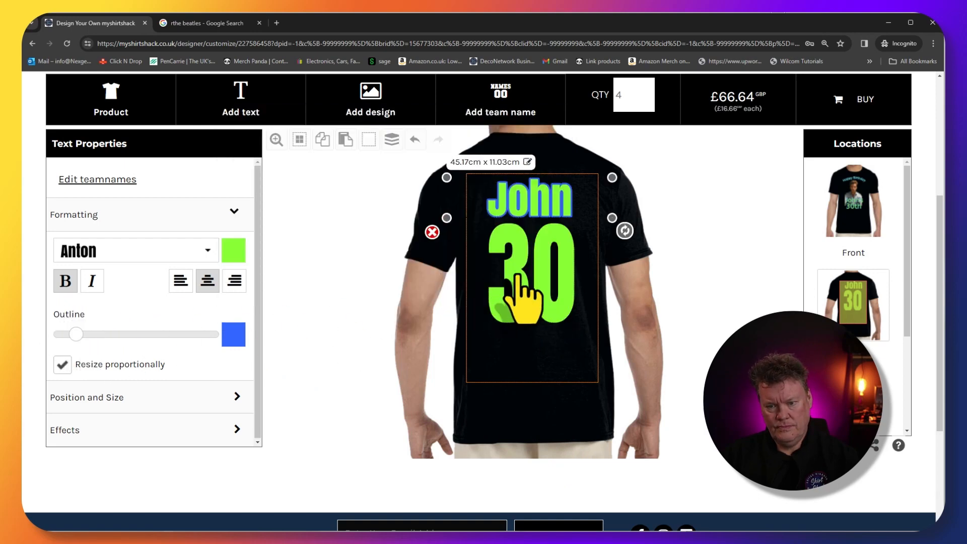
# Step: Add a matching thin Palace Blue outline to the number on the shirt's back and deselect it
pyautogui.click(518, 296)
pyautogui.click(233, 336)
pyautogui.click(317, 144)
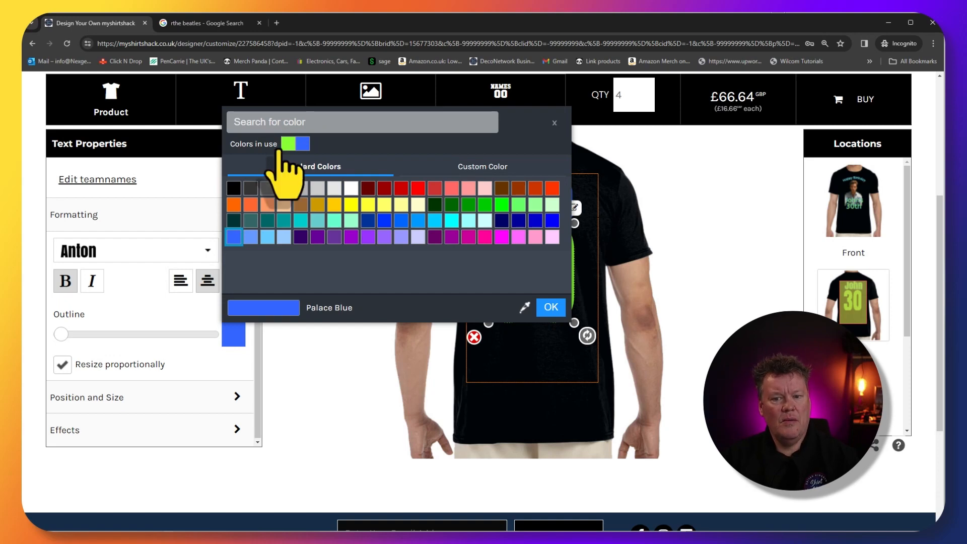
pyautogui.click(551, 308)
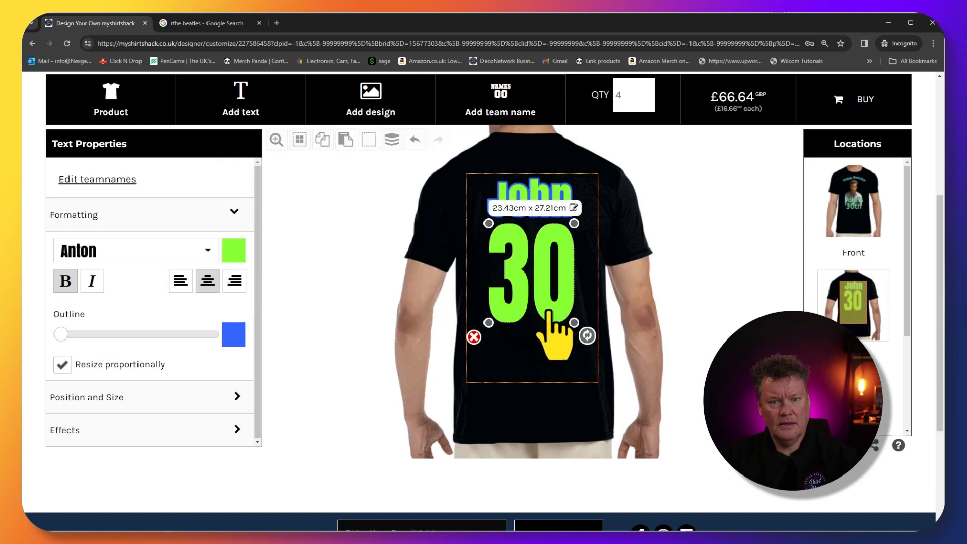
pyautogui.moveTo(59, 335); pyautogui.dragTo(71, 336)
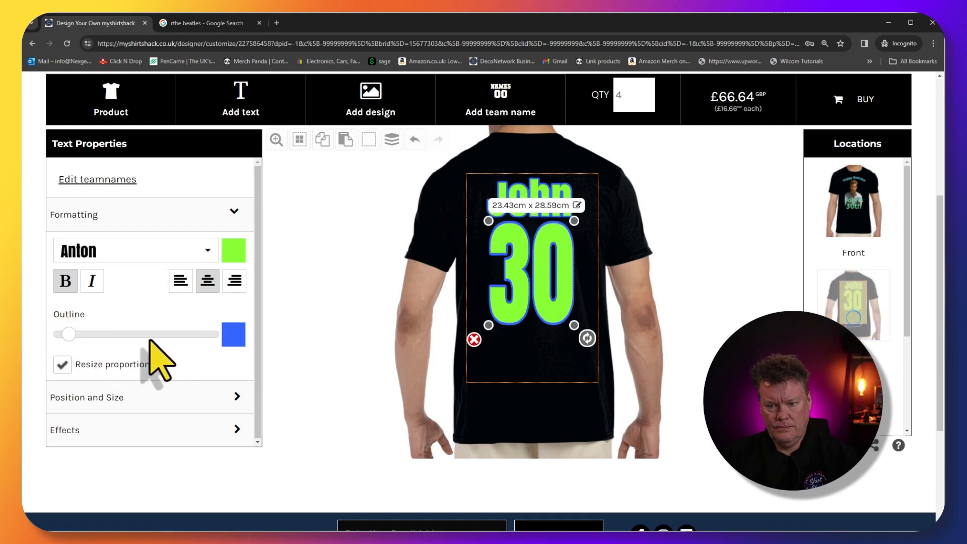
pyautogui.click(347, 348)
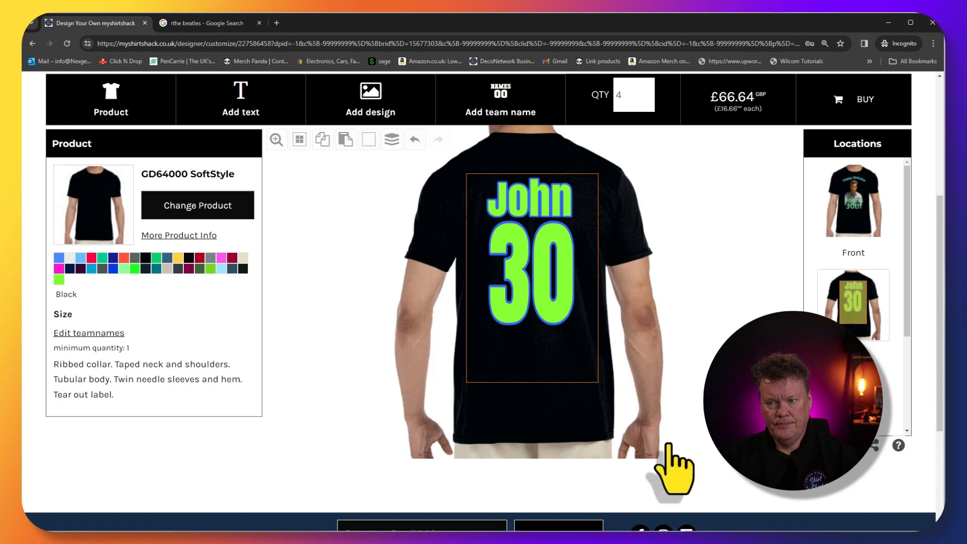
# Step: Clear the number from all four entries in the team name list and accept the changes
pyautogui.click(631, 95)
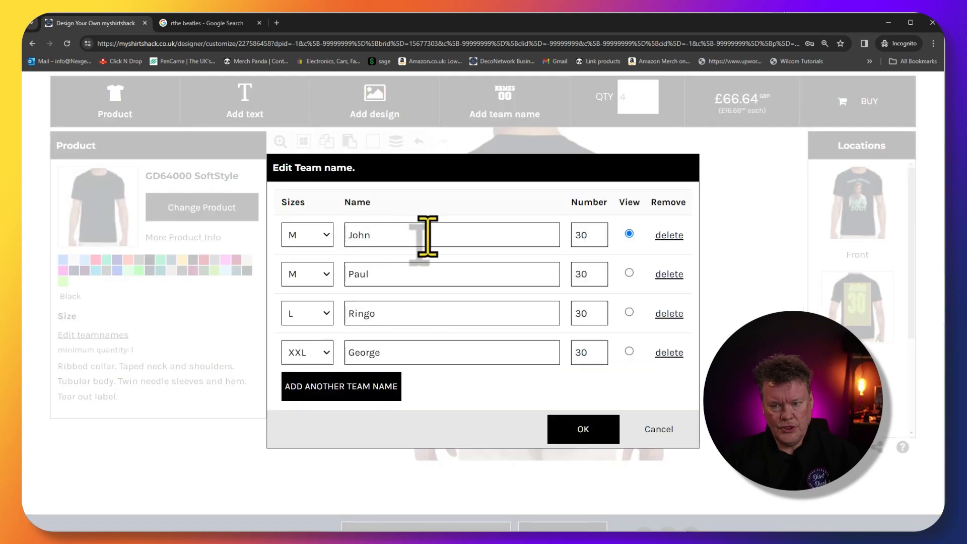
pyautogui.doubleClick(585, 235)
pyautogui.press('BackSpace')
pyautogui.doubleClick(587, 274)
pyautogui.press('BackSpace')
pyautogui.doubleClick(581, 313)
pyautogui.press('BackSpace')
pyautogui.doubleClick(583, 357)
pyautogui.press('BackSpace')
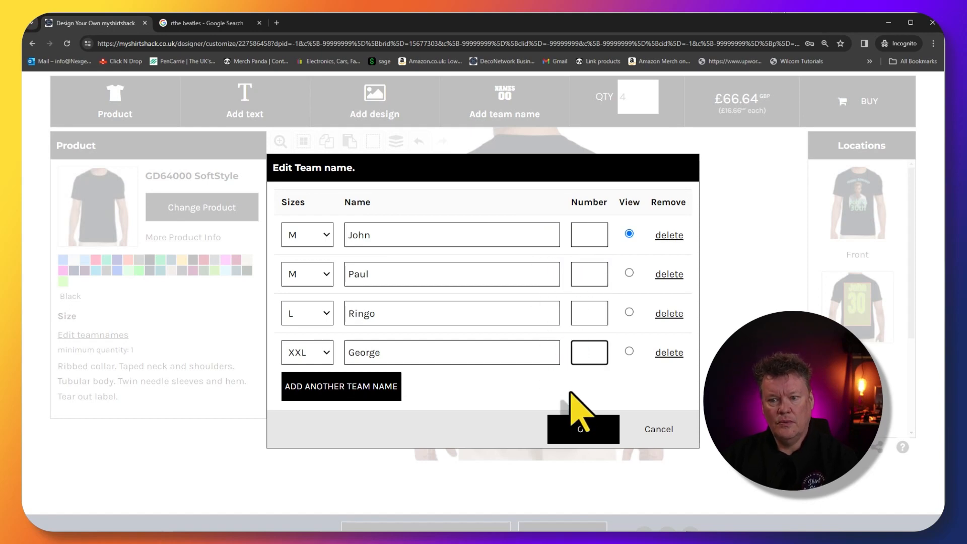
pyautogui.click(583, 429)
# Step: Enlarge the name on the back to about 49 x 12 cm, centre it, and delete the empty number object below
pyautogui.click(529, 204)
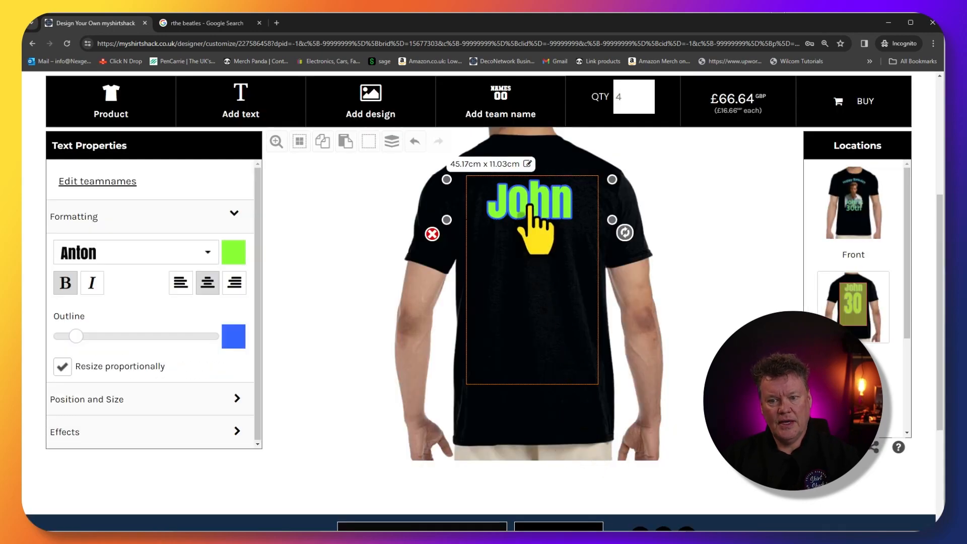
pyautogui.moveTo(612, 220); pyautogui.dragTo(610, 237)
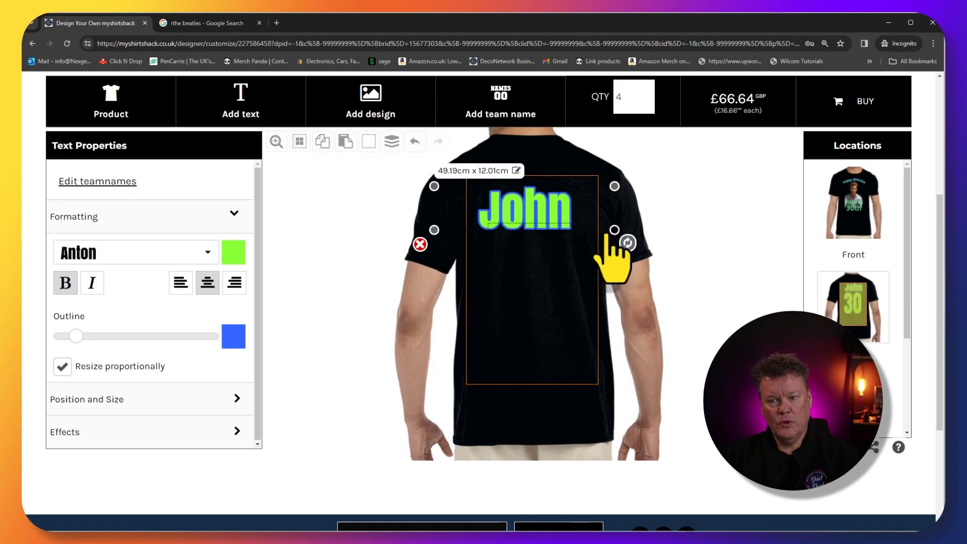
pyautogui.click(526, 326)
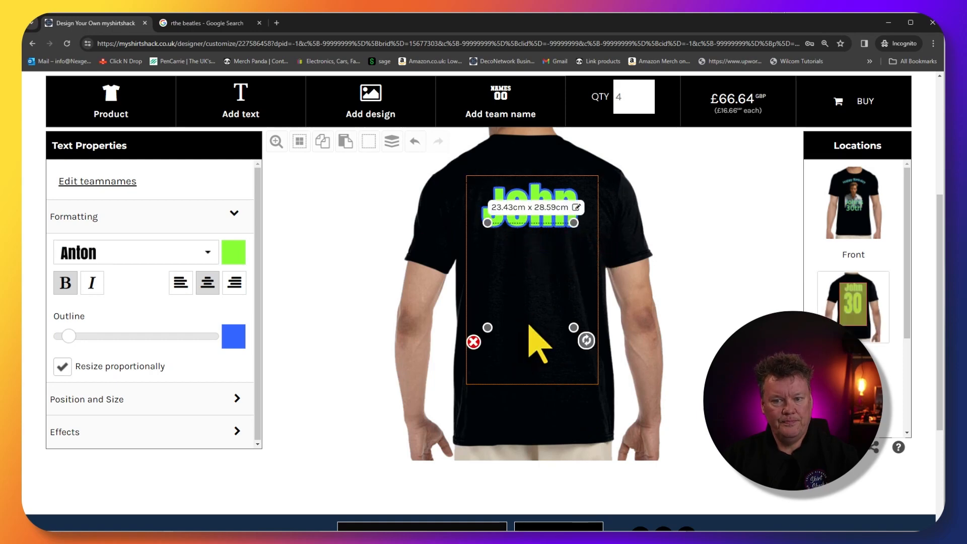
pyautogui.press('Delete')
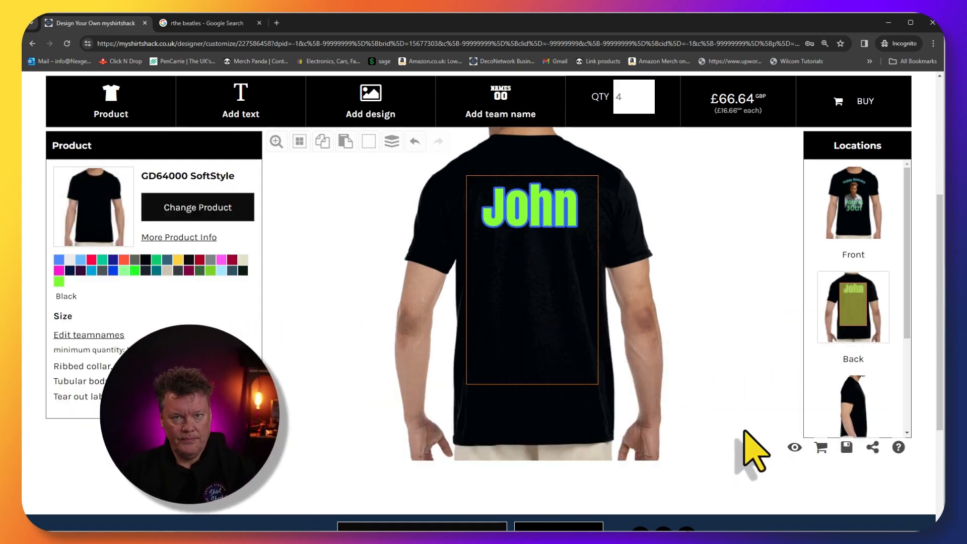
# Step: Preview the front and back of the finished shirt and view the options for sharing the design
pyautogui.click(794, 447)
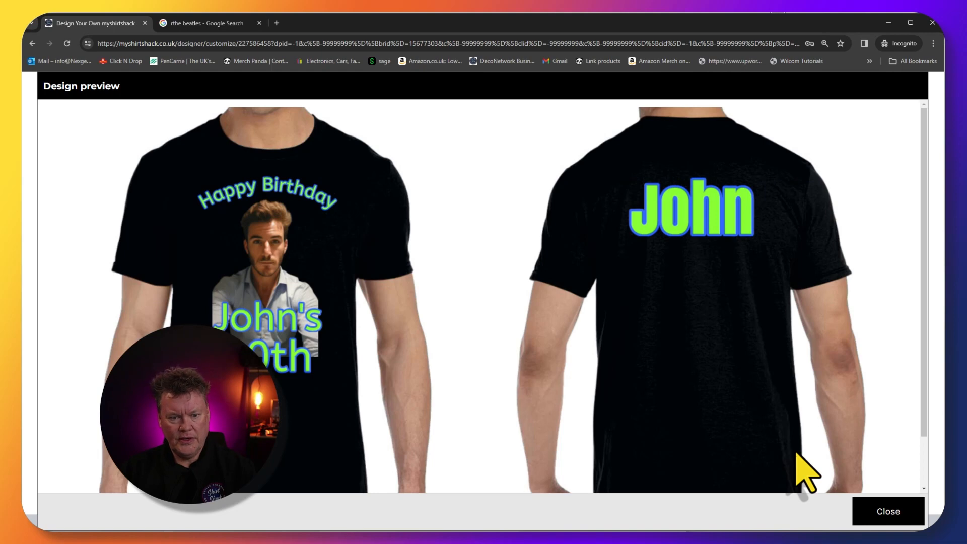
pyautogui.click(880, 519)
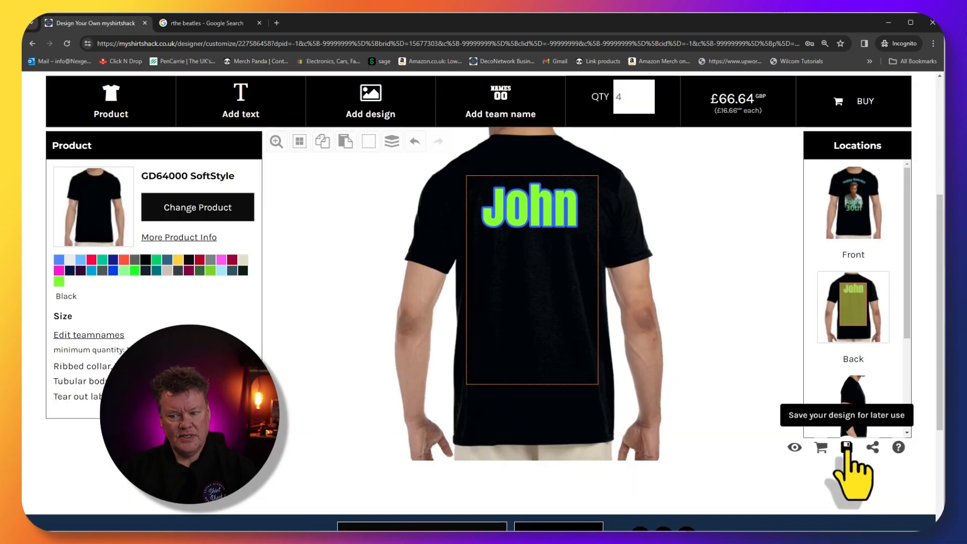
pyautogui.click(874, 446)
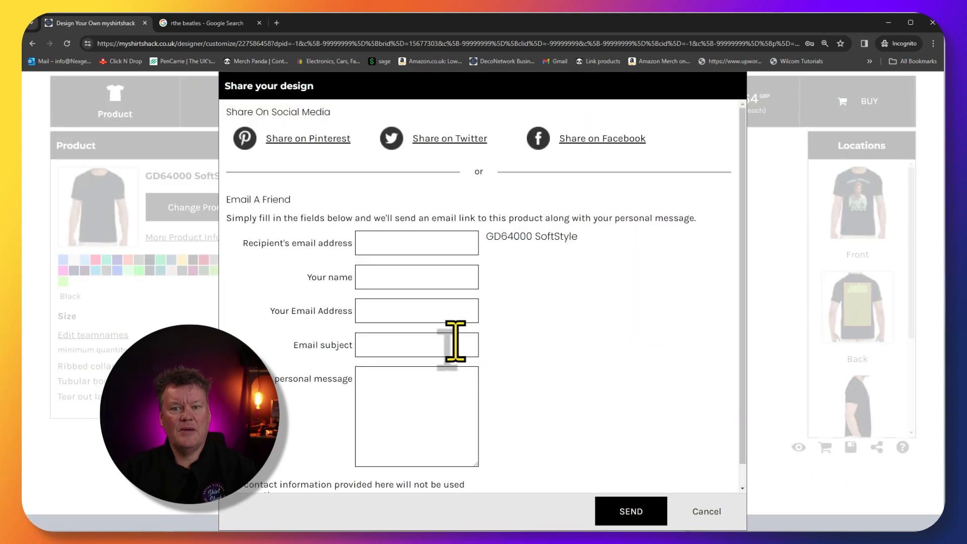
pyautogui.click(708, 511)
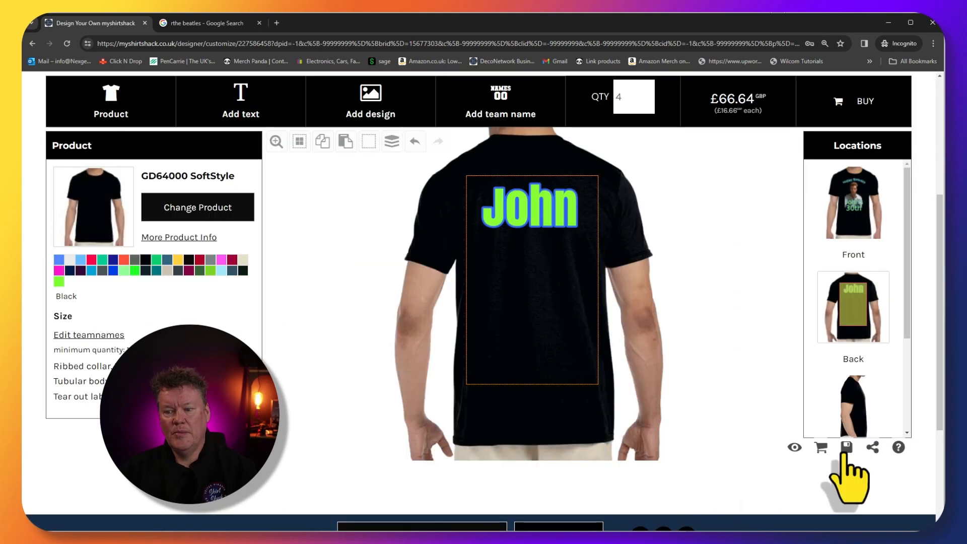